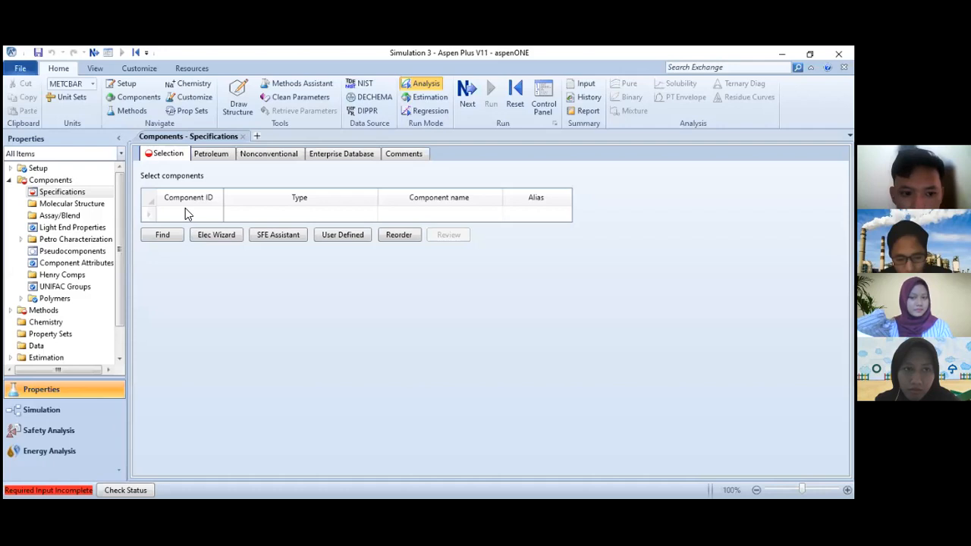
- Add oleic acid to the component list by entering OLEIC-ACID as the component name
{"action": "left_click", "coordinate": [186, 212]}
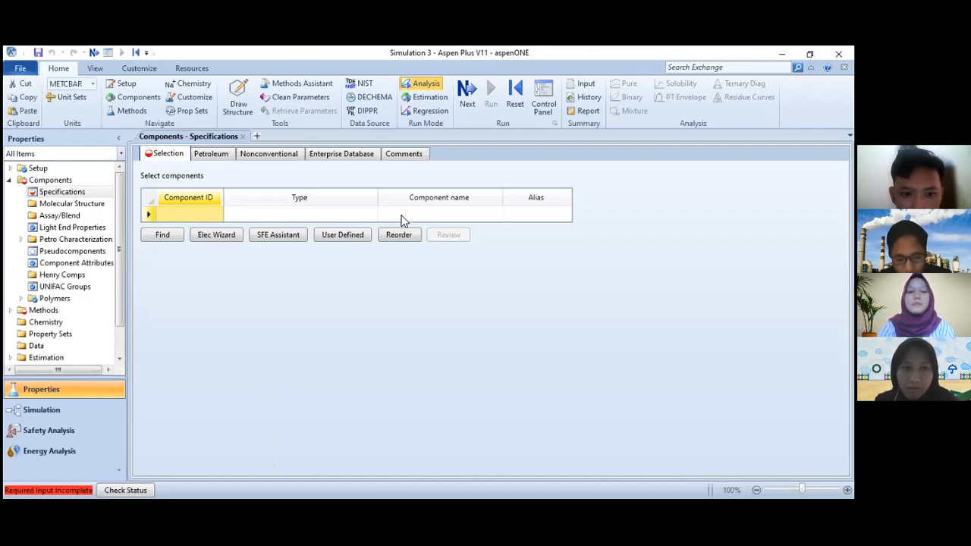
{"action": "left_click", "coordinate": [432, 215]}
{"action": "left_click", "coordinate": [430, 214]}
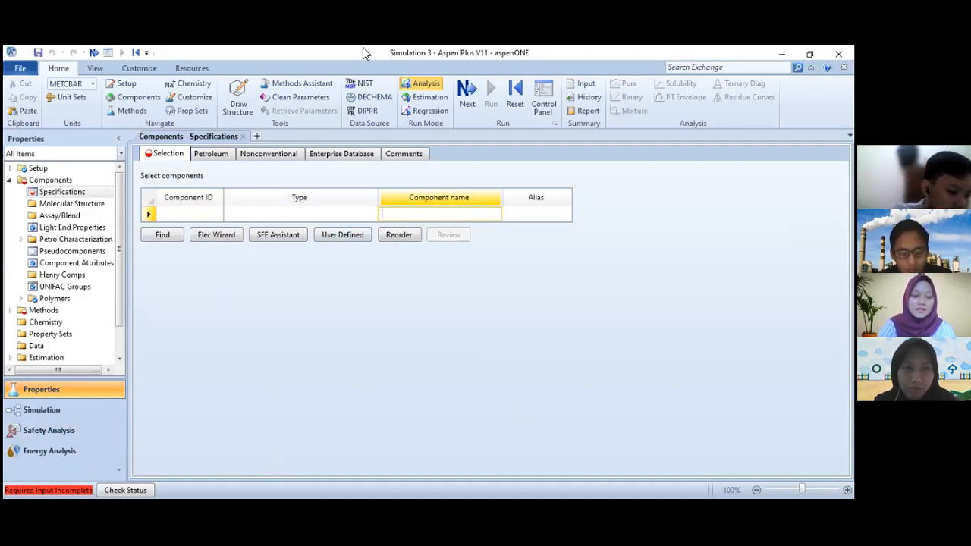
{"action": "type", "text": "O"}
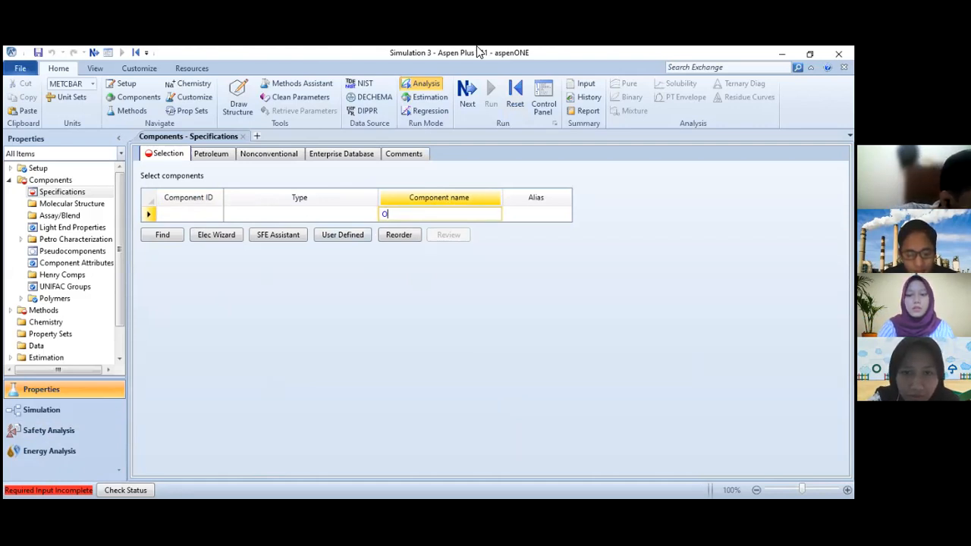
{"action": "type", "text": "LEI C-AC"}
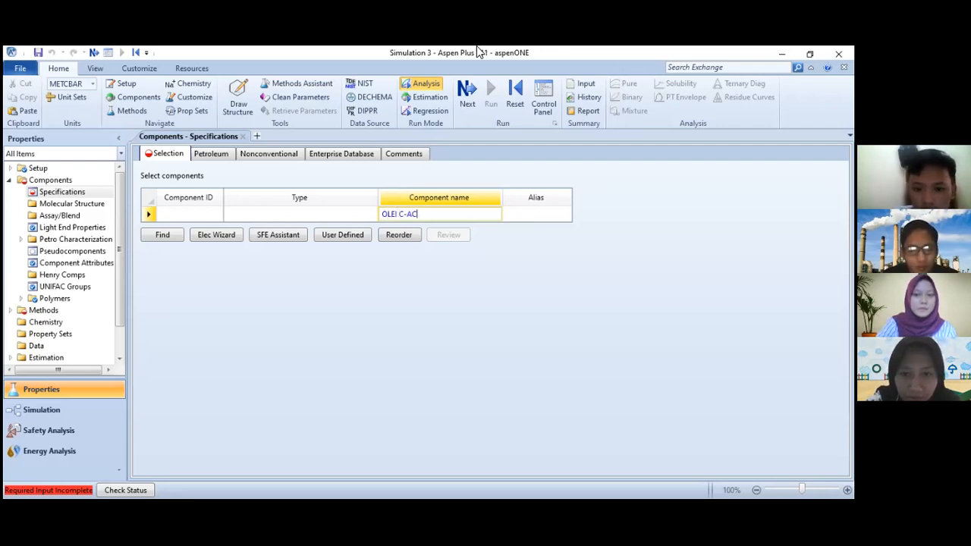
{"action": "type", "text": "ID"}
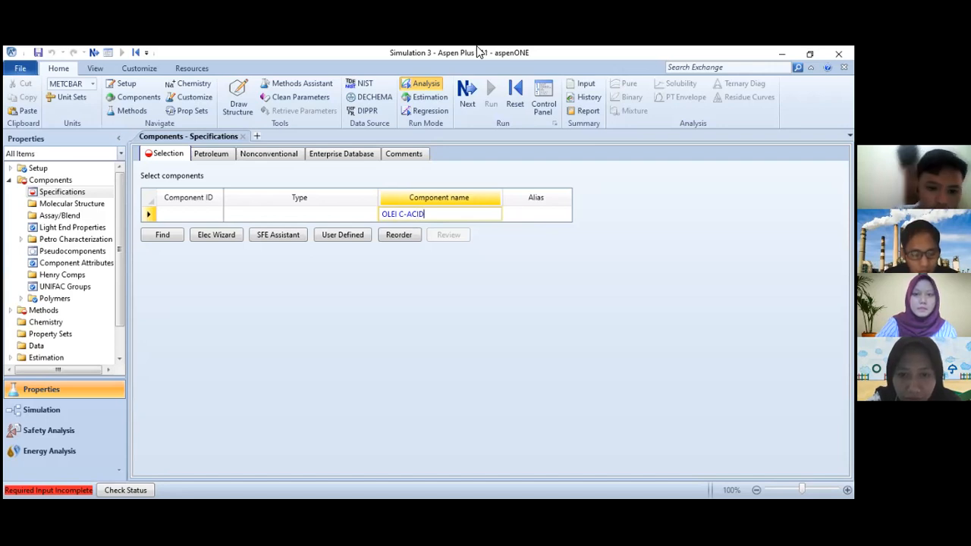
{"action": "key", "text": "Left"}
{"action": "key", "text": "Left"}
{"action": "key", "text": "Left"}
{"action": "key", "text": "BackSpace"}
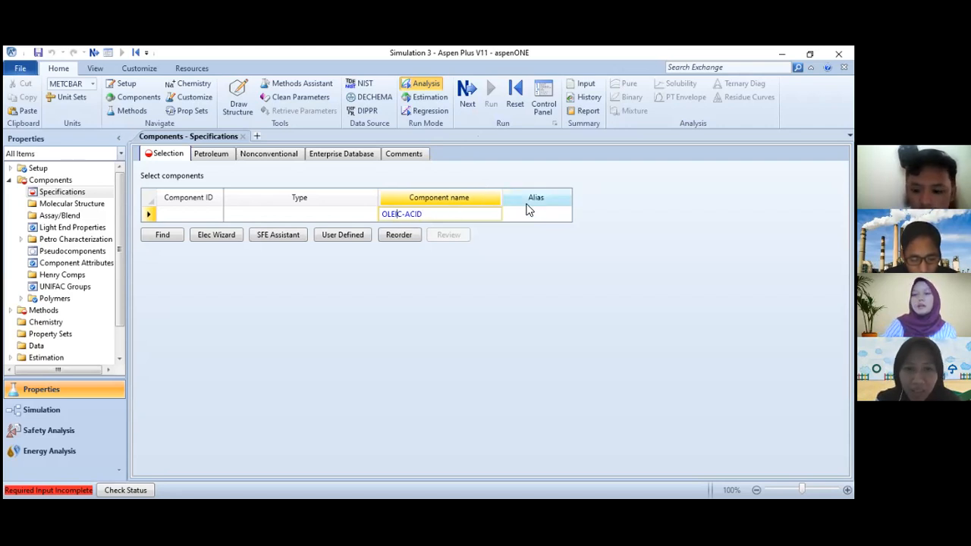
{"action": "key", "text": "Return"}
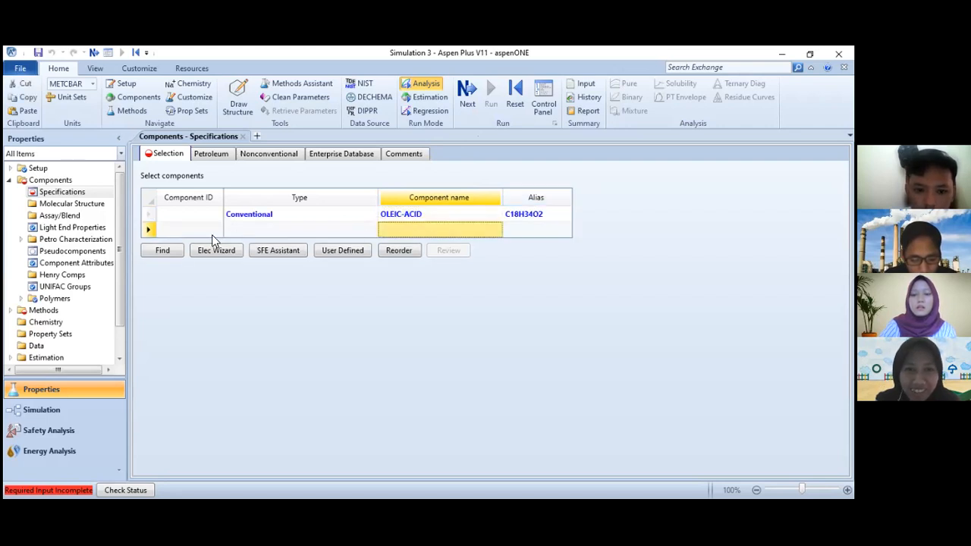
- Assign the component ID OLEIC-A to the oleic acid entry
{"action": "left_click", "coordinate": [197, 203]}
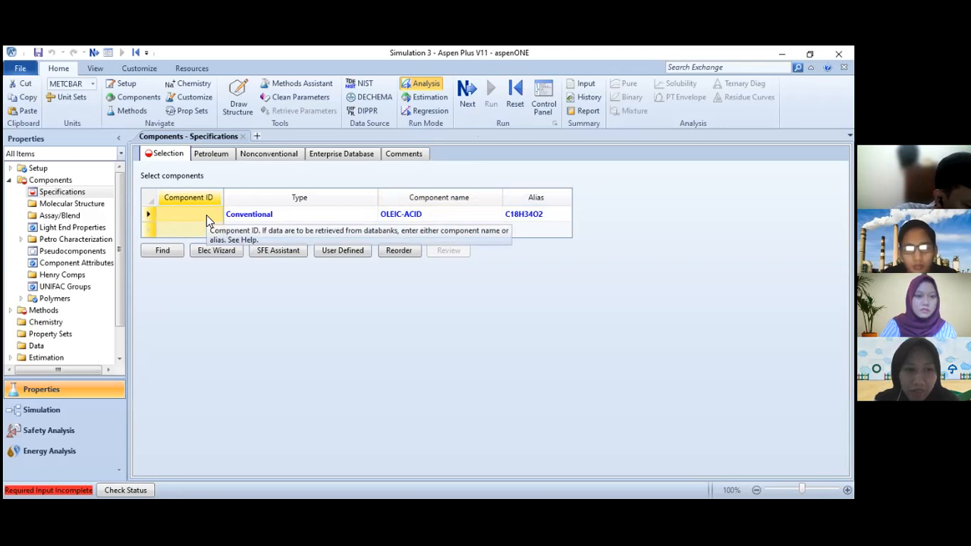
{"action": "type", "text": "OL"}
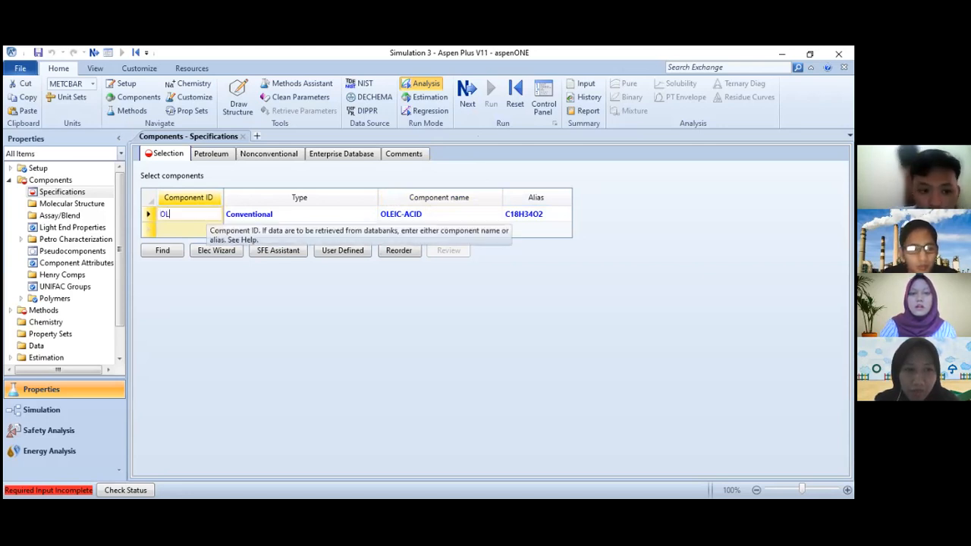
{"action": "type", "text": "EIC-"}
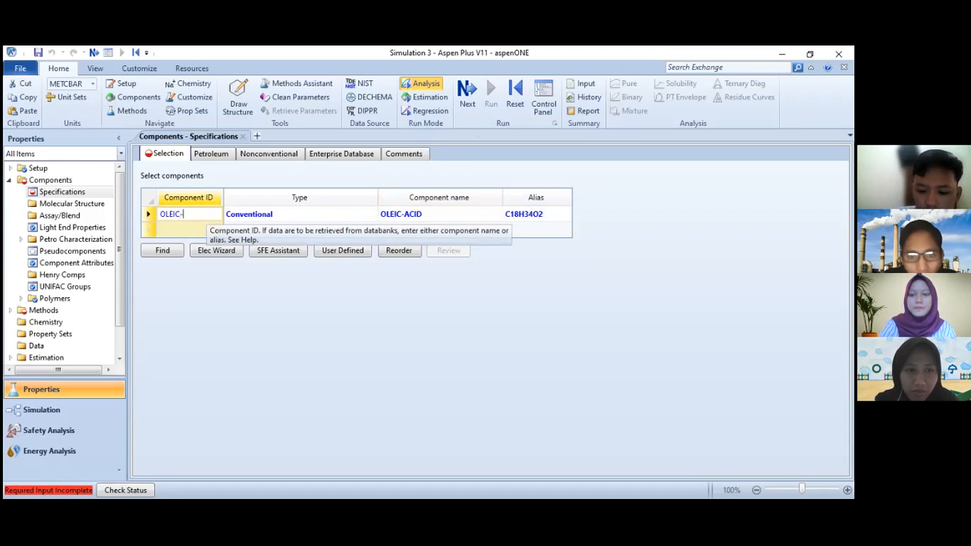
{"action": "type", "text": "A"}
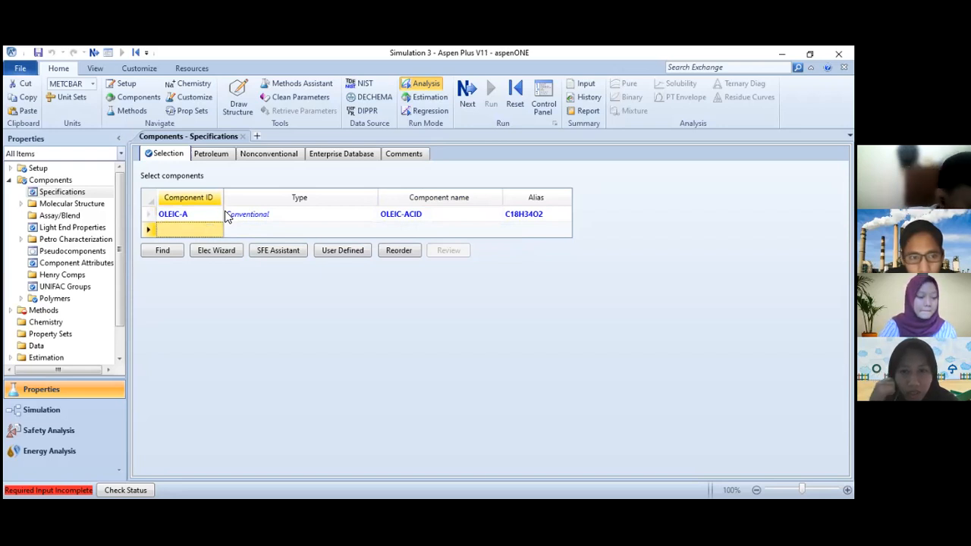
- Add methanol as the second component using the ID METHANOL
{"action": "type", "text": "METHA"}
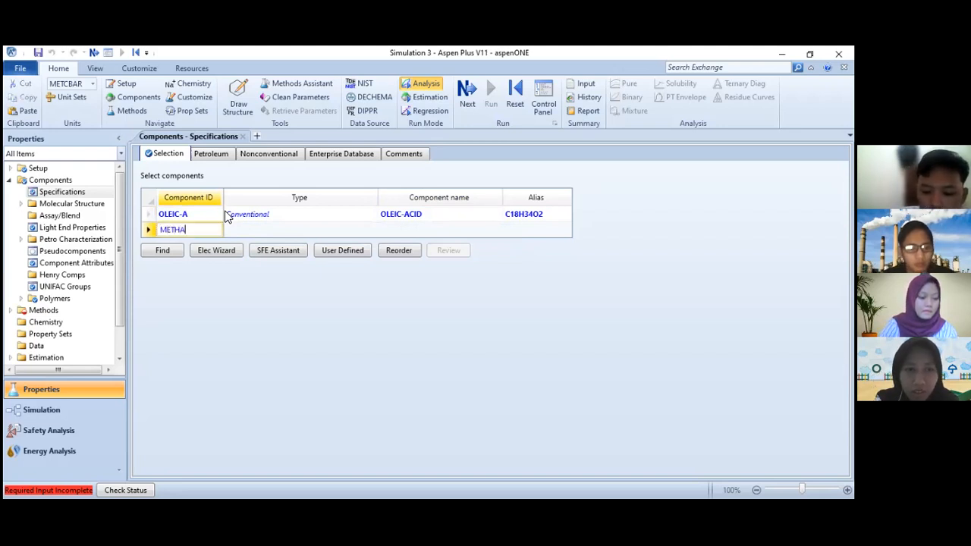
{"action": "type", "text": "NOL"}
{"action": "key", "text": "Return"}
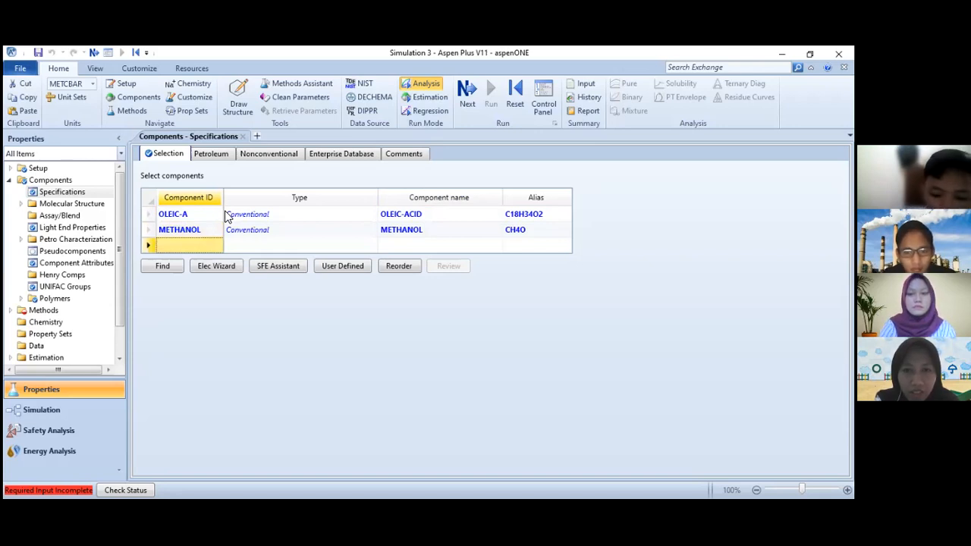
- Add methyl oleate by its formula C19H36O2 and water by the ID WATER to the component list
{"action": "type", "text": "C19"}
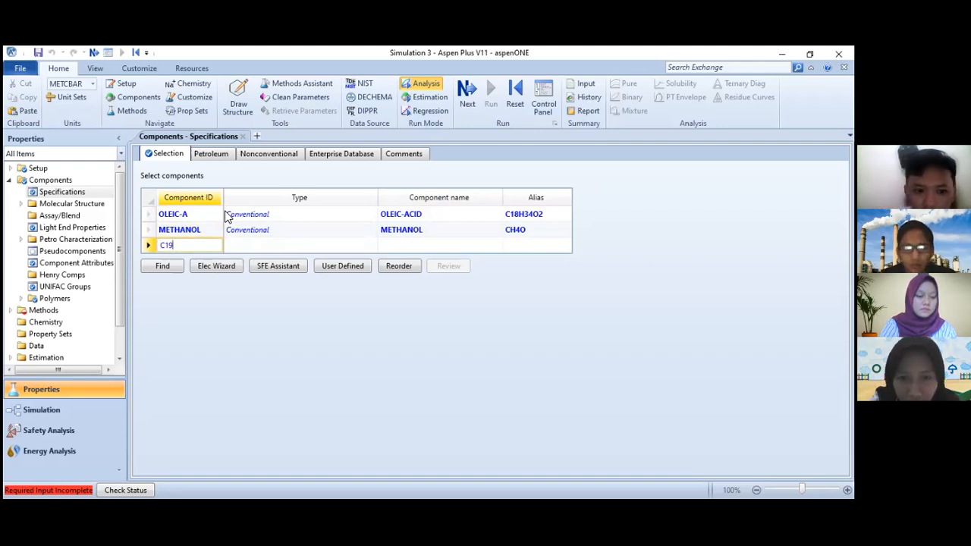
{"action": "type", "text": "H36O2"}
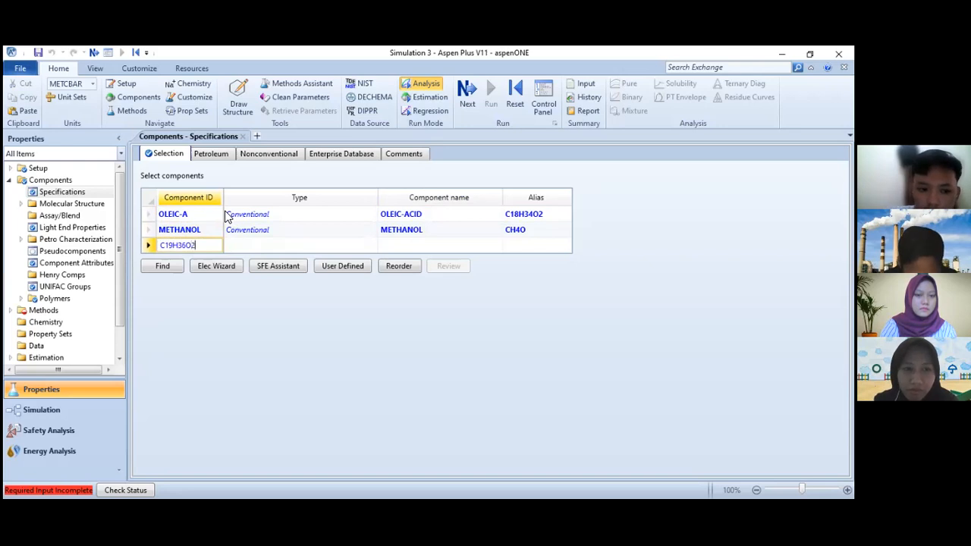
{"action": "key", "text": "Return"}
{"action": "type", "text": "water"}
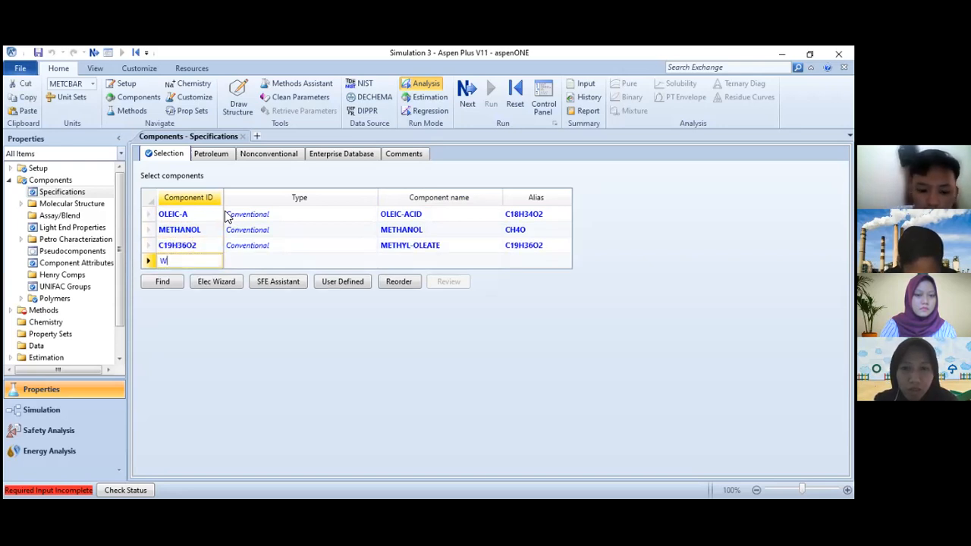
{"action": "key", "text": "Return"}
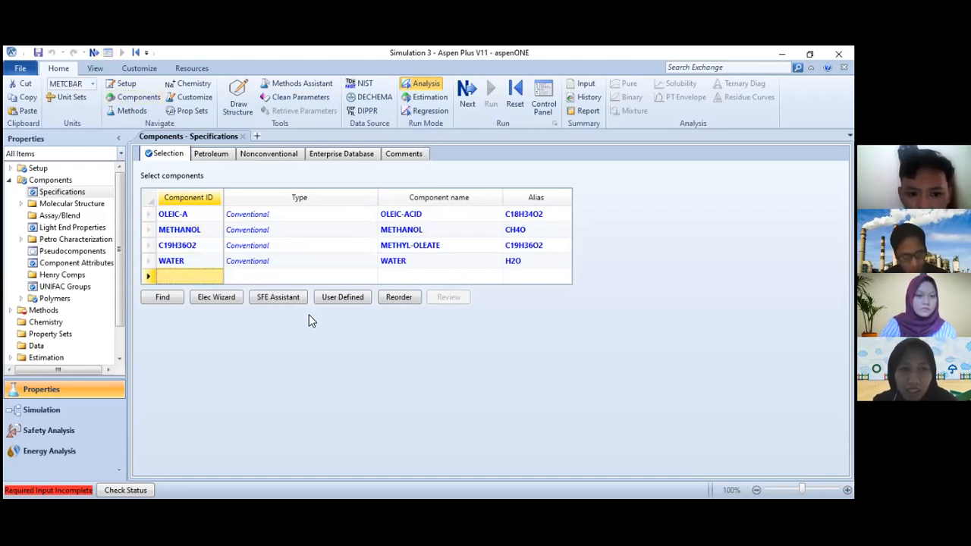
{"action": "left_click", "coordinate": [190, 236]}
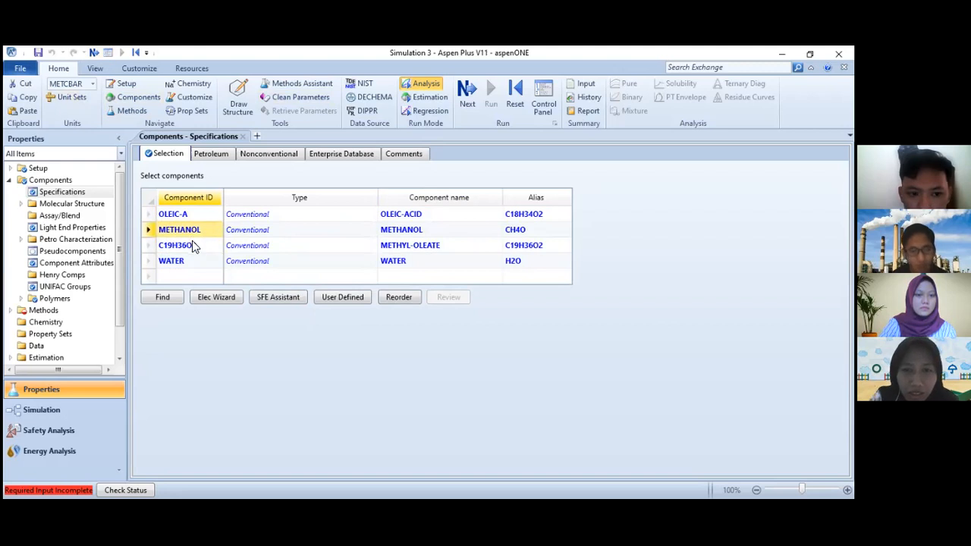
{"action": "left_click", "coordinate": [192, 244]}
{"action": "right_click", "coordinate": [193, 250]}
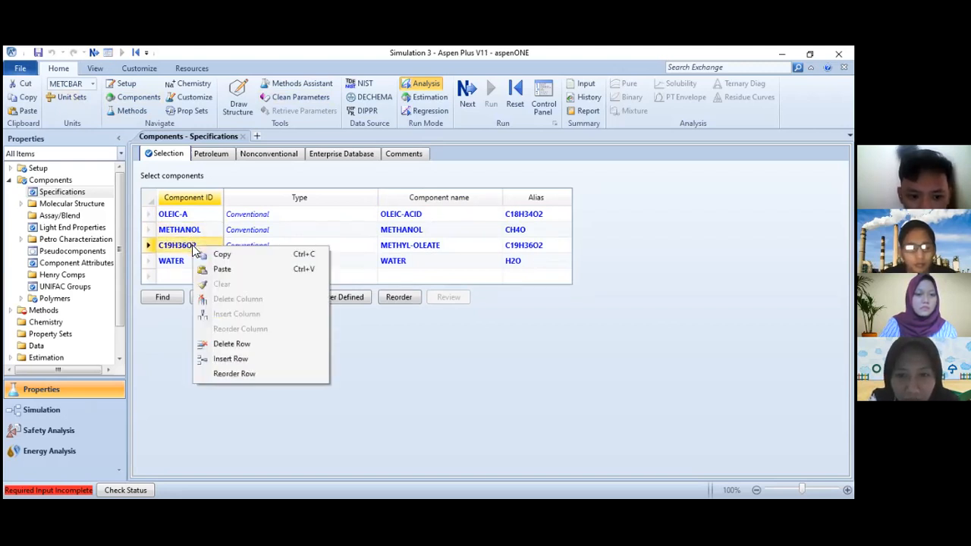
{"action": "left_click", "coordinate": [189, 246]}
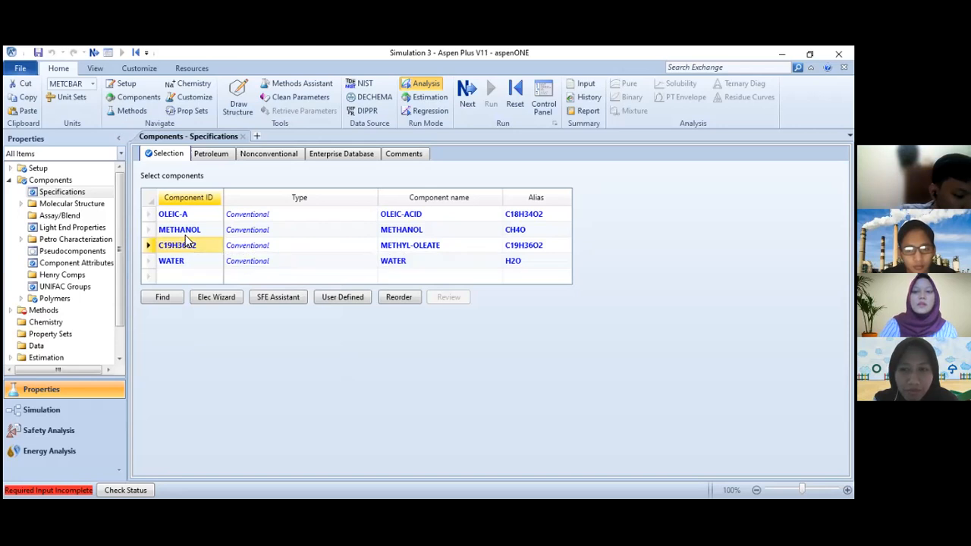
{"action": "left_click", "coordinate": [501, 47]}
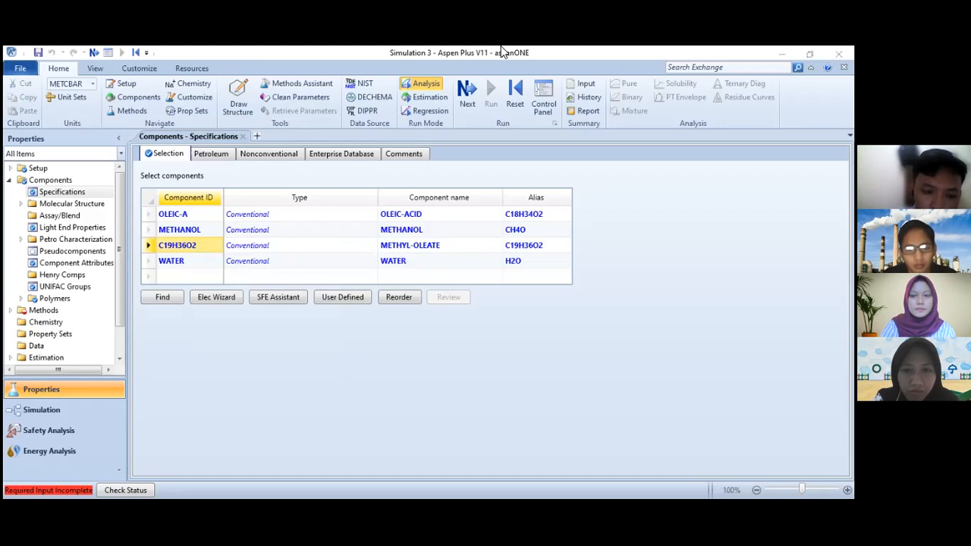
- Rename the methyl oleate component's ID to METHYL-O, renaming the component rather than deleting and replacing it
{"action": "left_click", "coordinate": [207, 245]}
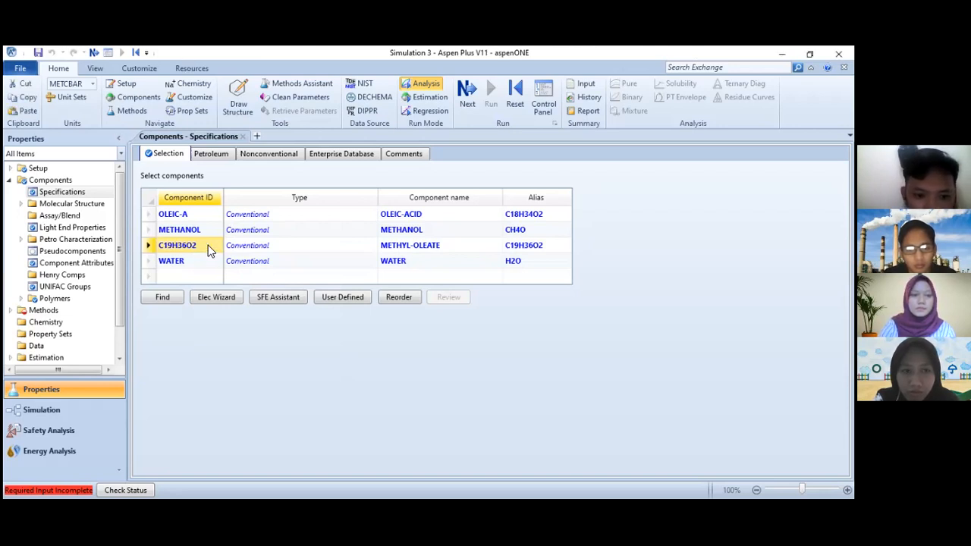
{"action": "type", "text": "M"}
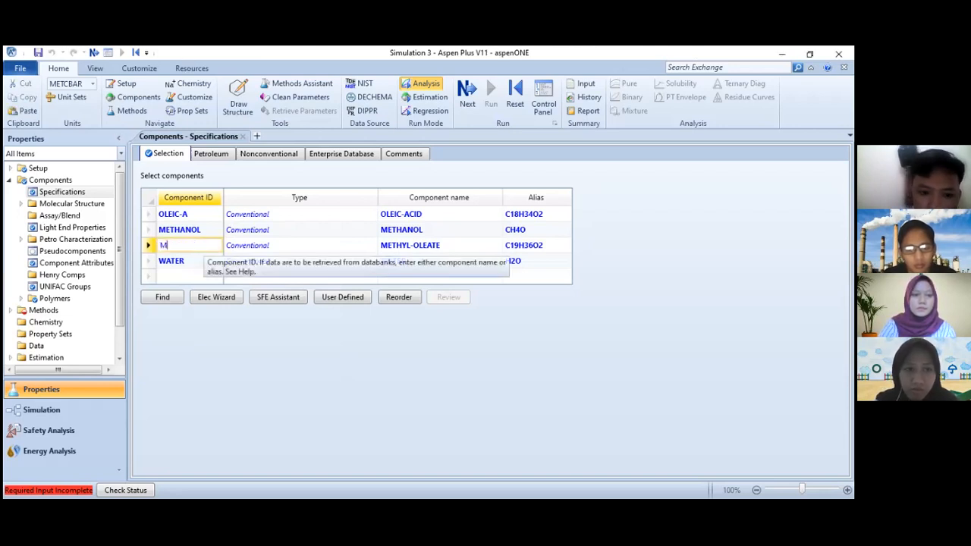
{"action": "type", "text": "ETH"}
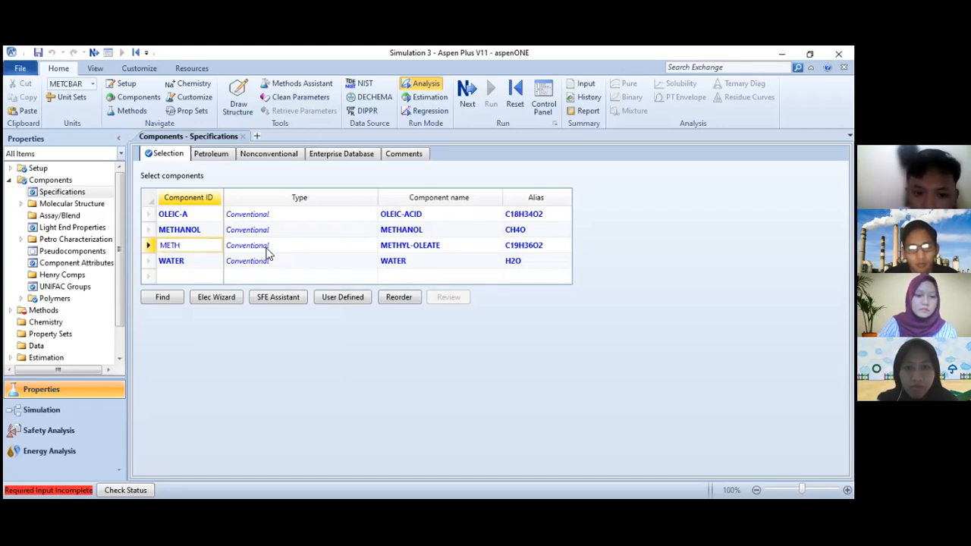
{"action": "type", "text": "YLO"}
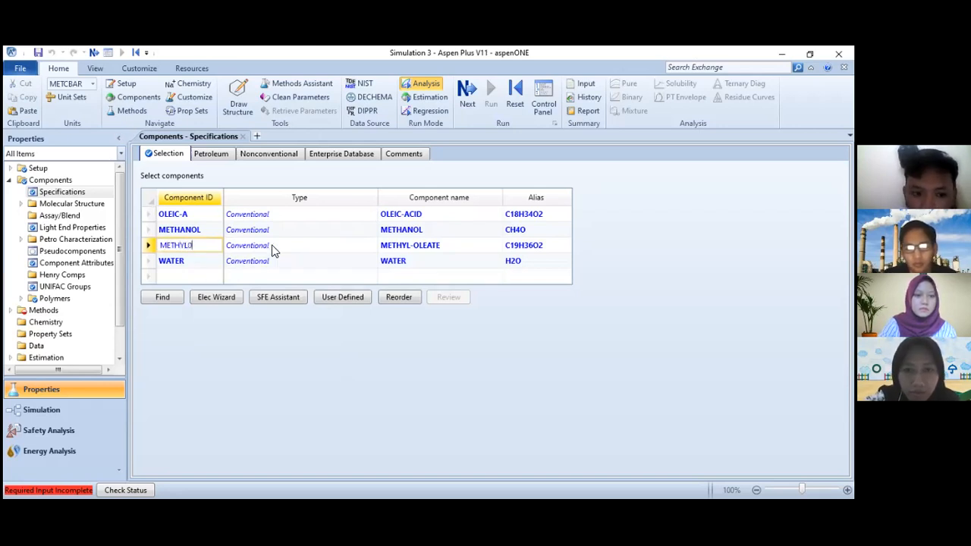
{"action": "key", "text": "BackSpace"}
{"action": "type", "text": "-O"}
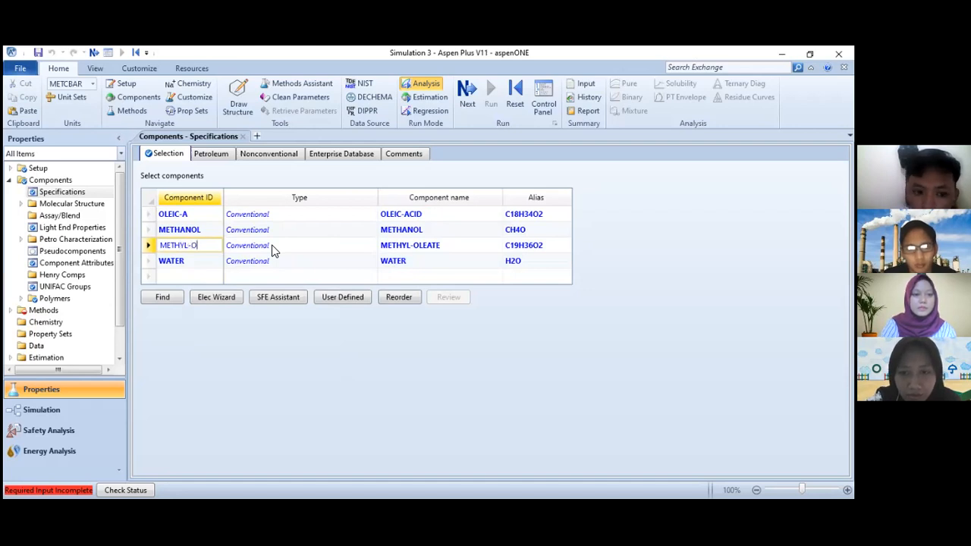
{"action": "key", "text": "Return"}
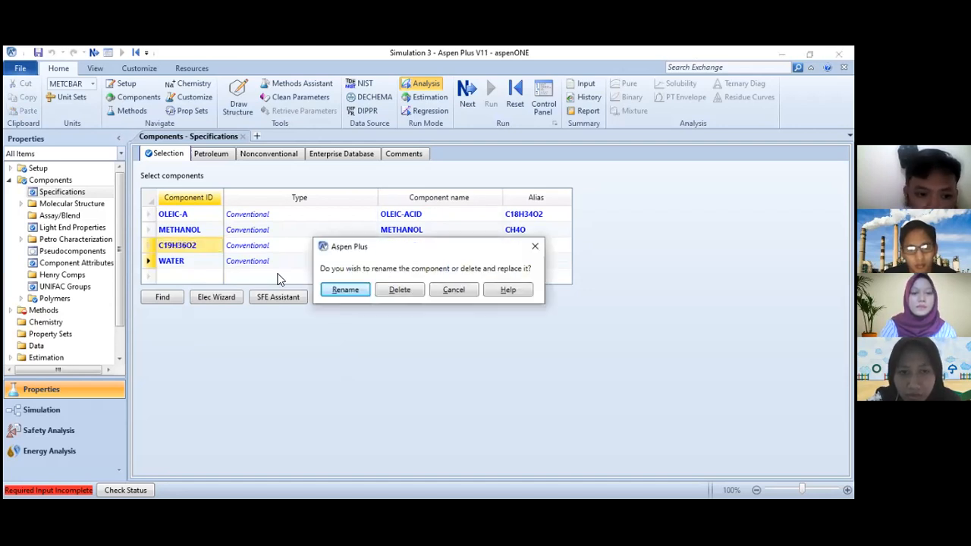
{"action": "left_click", "coordinate": [346, 290]}
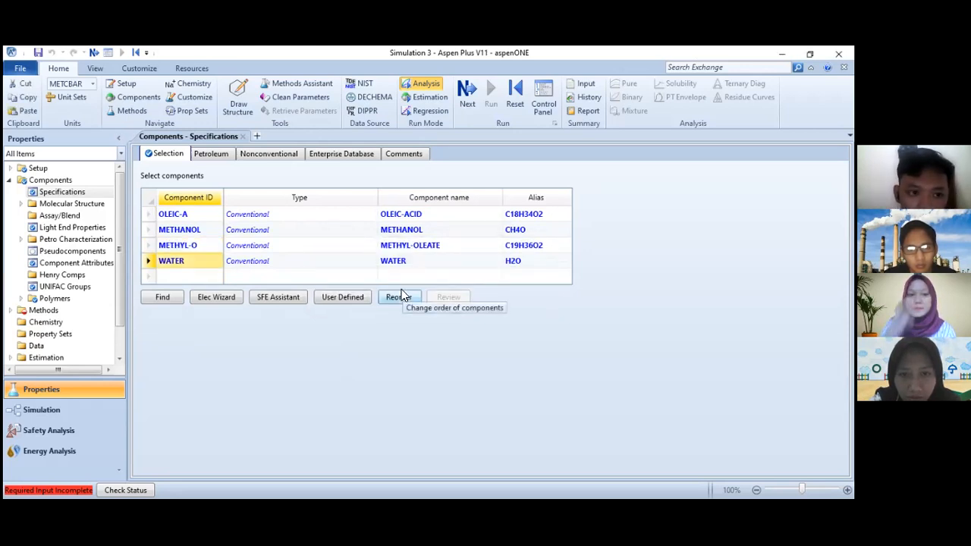
- Proceed to the property method specifications and set the base method to NRTL
{"action": "left_click", "coordinate": [91, 54]}
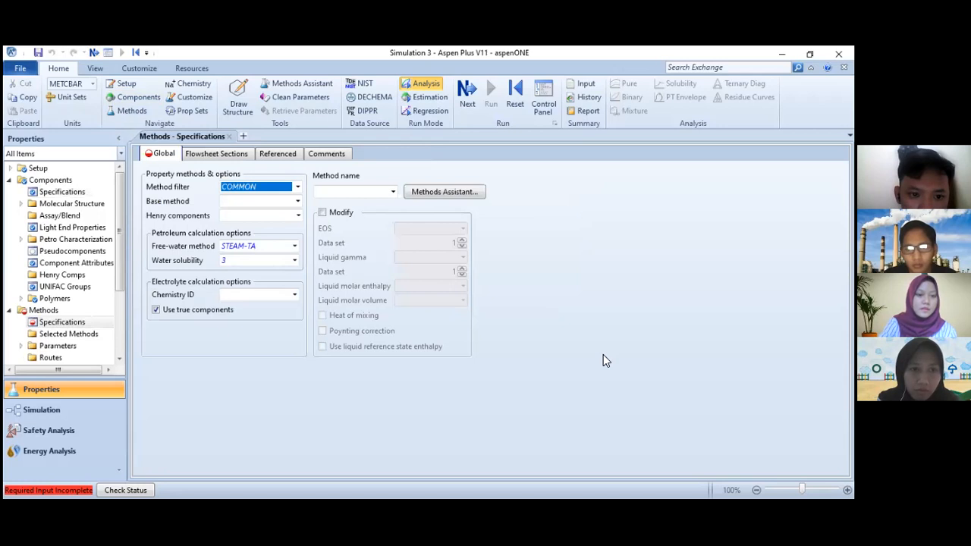
{"action": "left_click", "coordinate": [298, 203]}
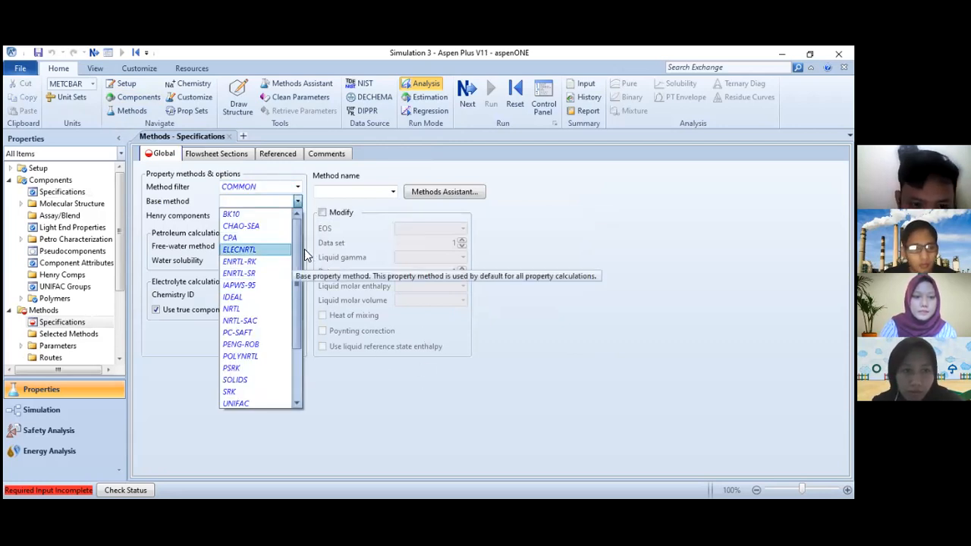
{"action": "left_click_drag", "start_coordinate": [298, 271], "coordinate": [301, 318]}
{"action": "left_click_drag", "start_coordinate": [302, 361], "coordinate": [307, 284]}
{"action": "scroll", "coordinate": [242, 275], "scroll_direction": "down", "scroll_amount": 1}
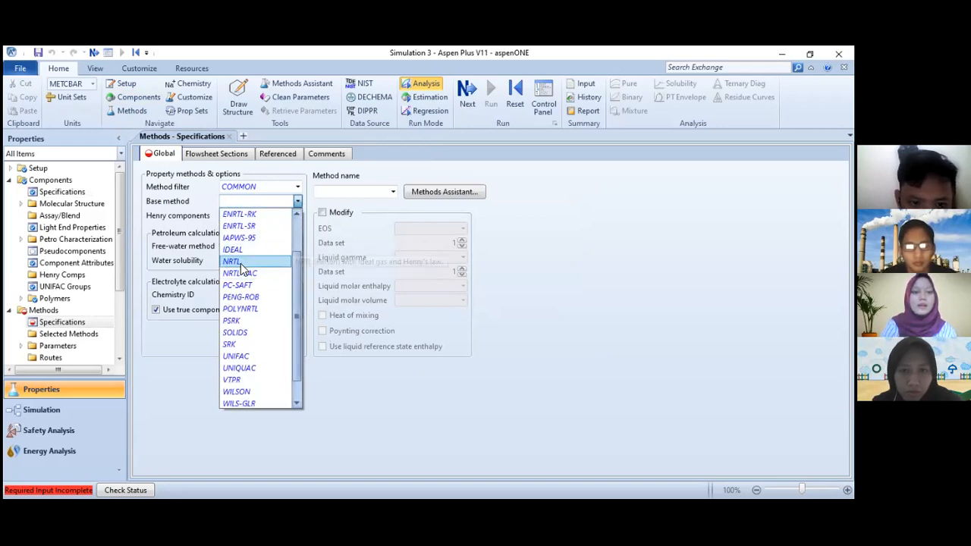
{"action": "left_click", "coordinate": [240, 262]}
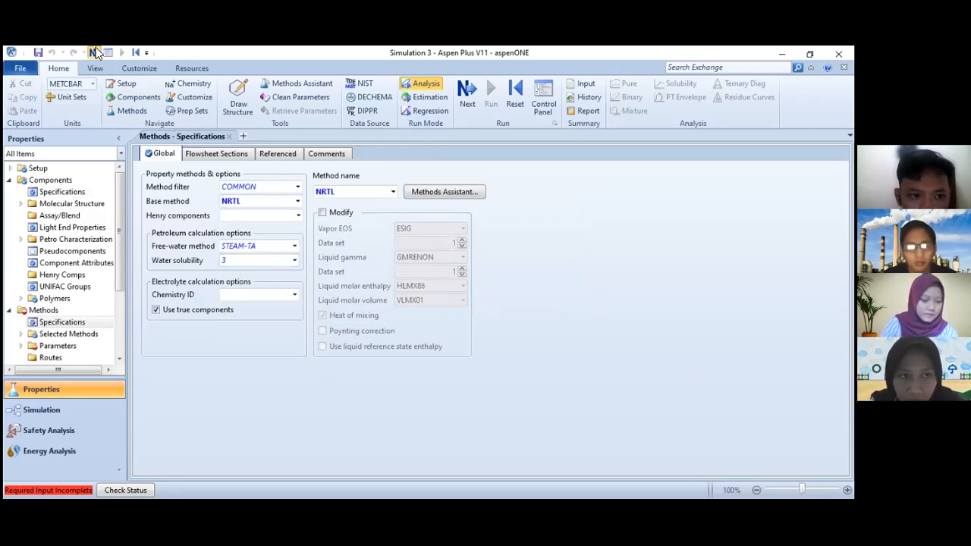
- Proceed to the simulation environment and place an RCSTR reactor block on the main flowsheet
{"action": "key", "text": "F4"}
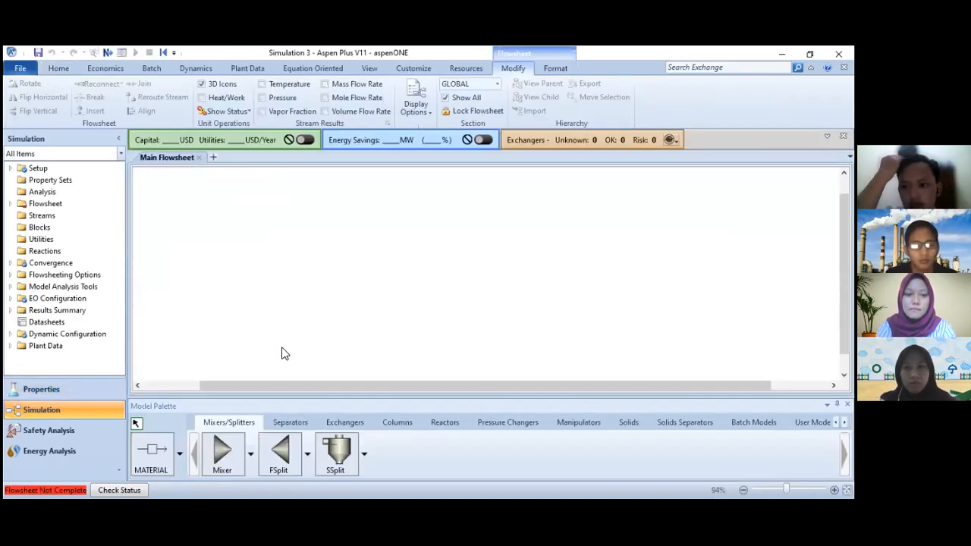
{"action": "left_click", "coordinate": [352, 422]}
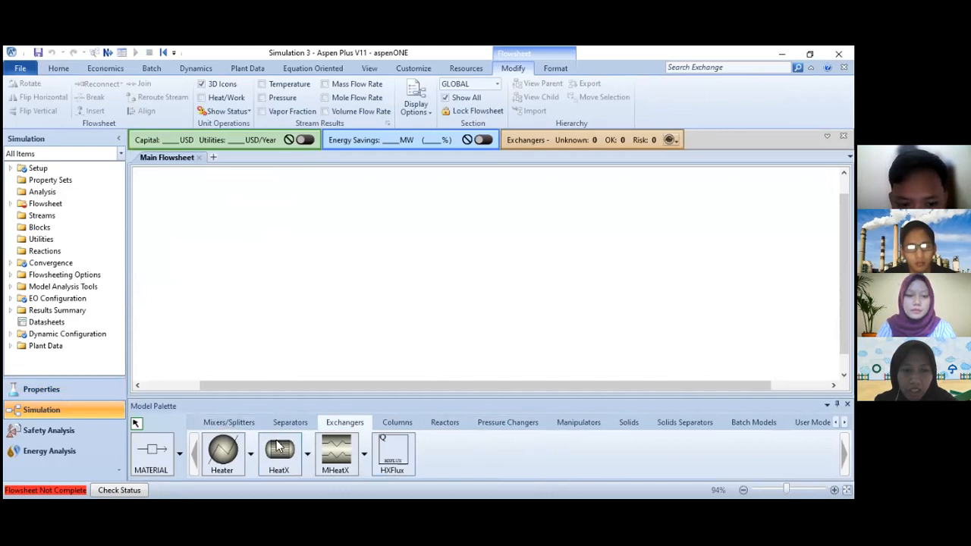
{"action": "left_click", "coordinate": [445, 422]}
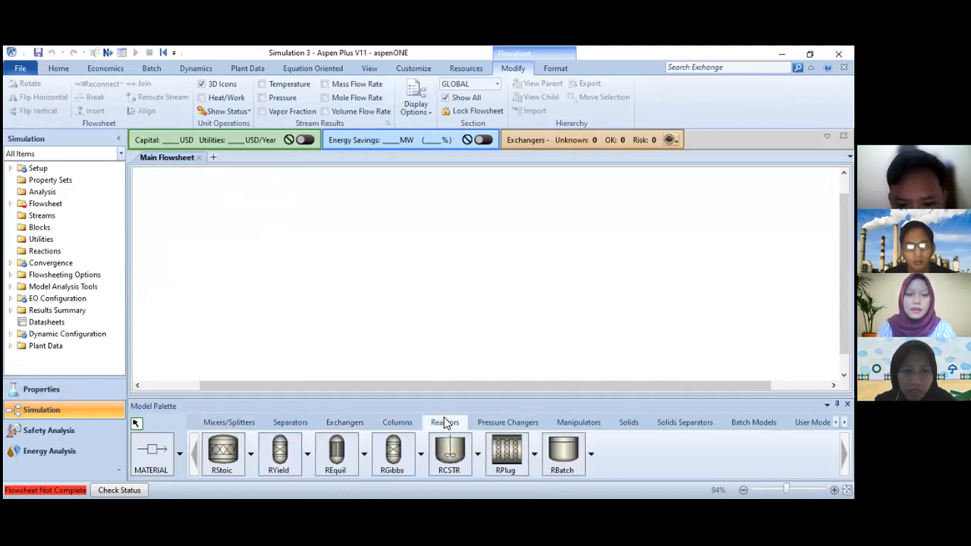
{"action": "left_click", "coordinate": [447, 469]}
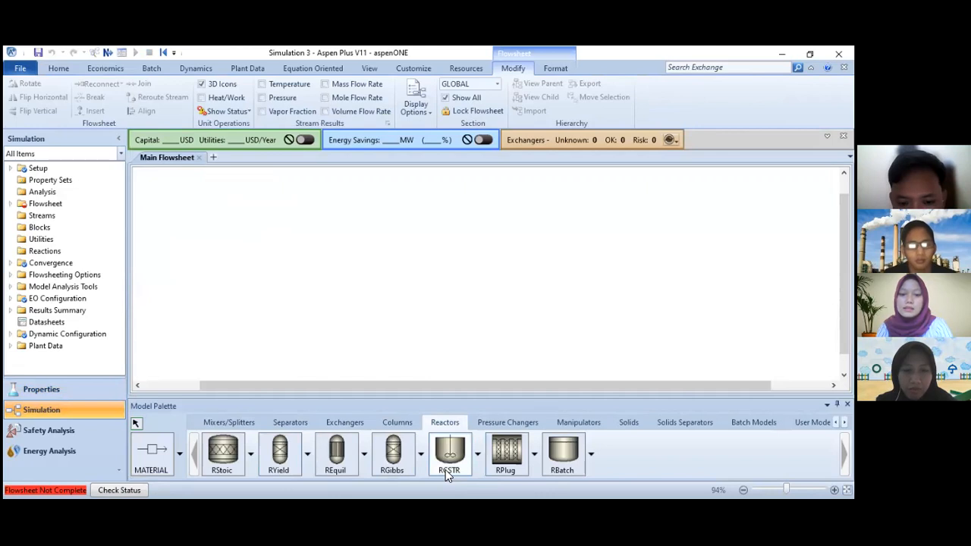
{"action": "left_click", "coordinate": [474, 239]}
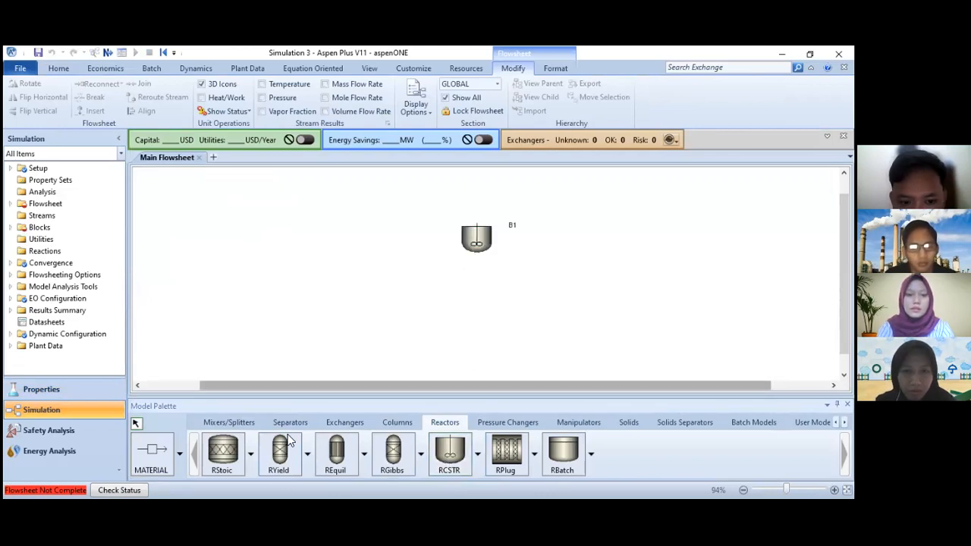
- Place two Heater blocks one above the other on the feed side of the RCSTR reactor
{"action": "left_click", "coordinate": [357, 422]}
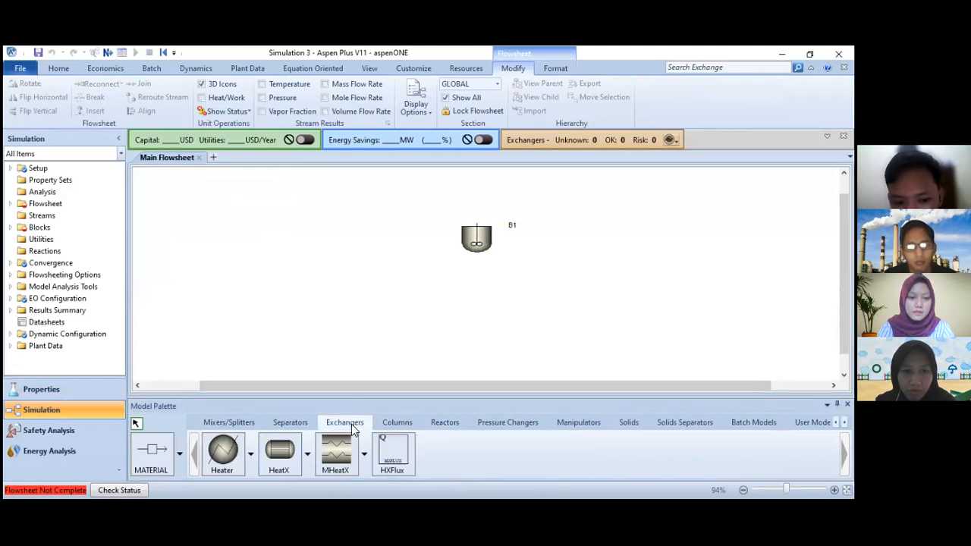
{"action": "left_click", "coordinate": [223, 453]}
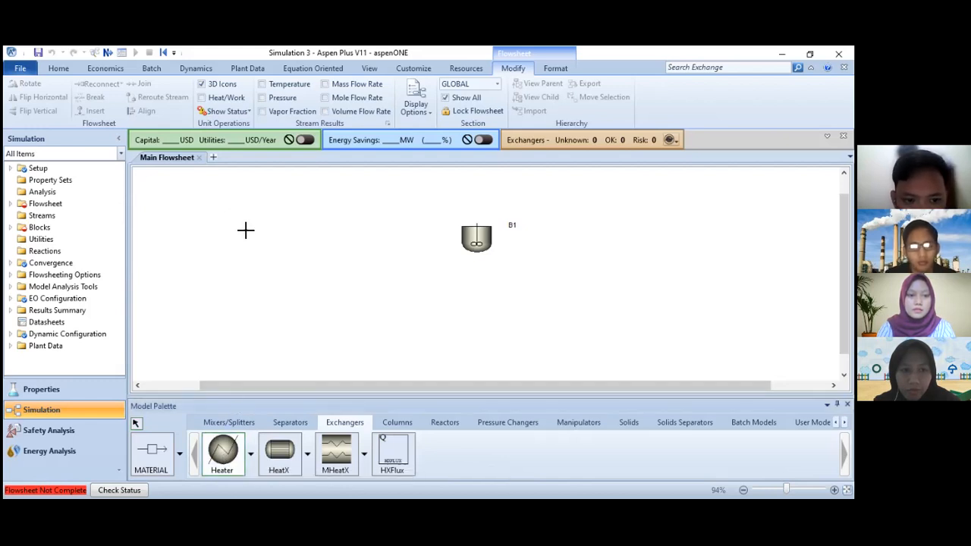
{"action": "left_click", "coordinate": [227, 454]}
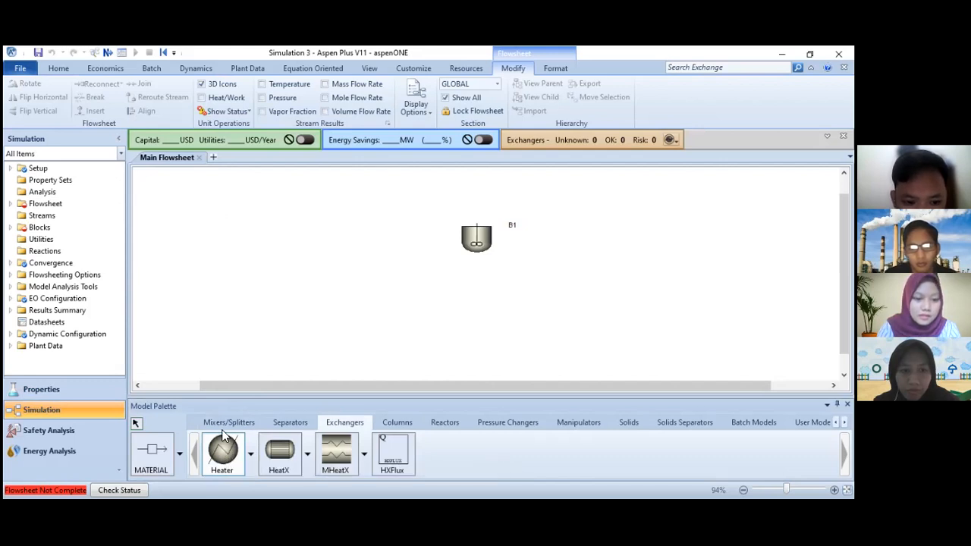
{"action": "left_click", "coordinate": [232, 196]}
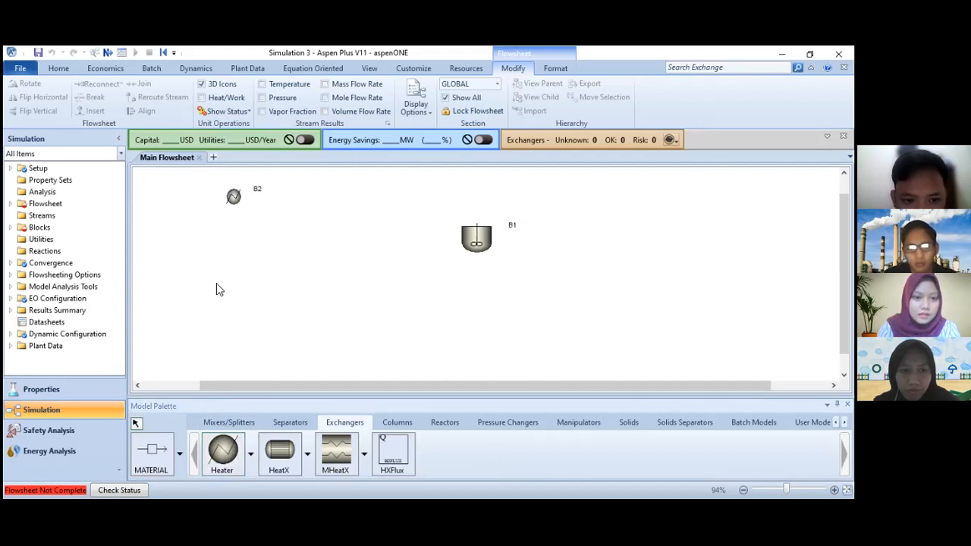
{"action": "left_click", "coordinate": [225, 458]}
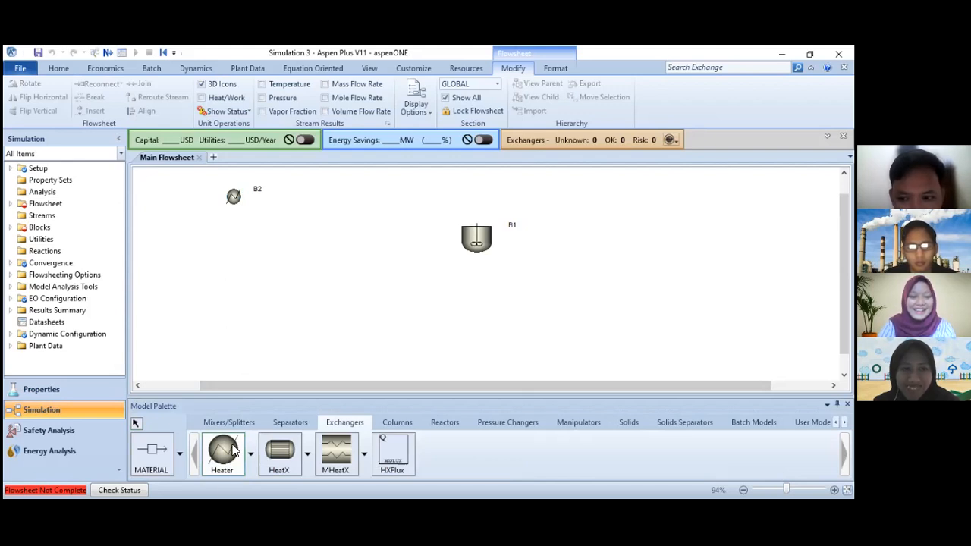
{"action": "left_click", "coordinate": [239, 235]}
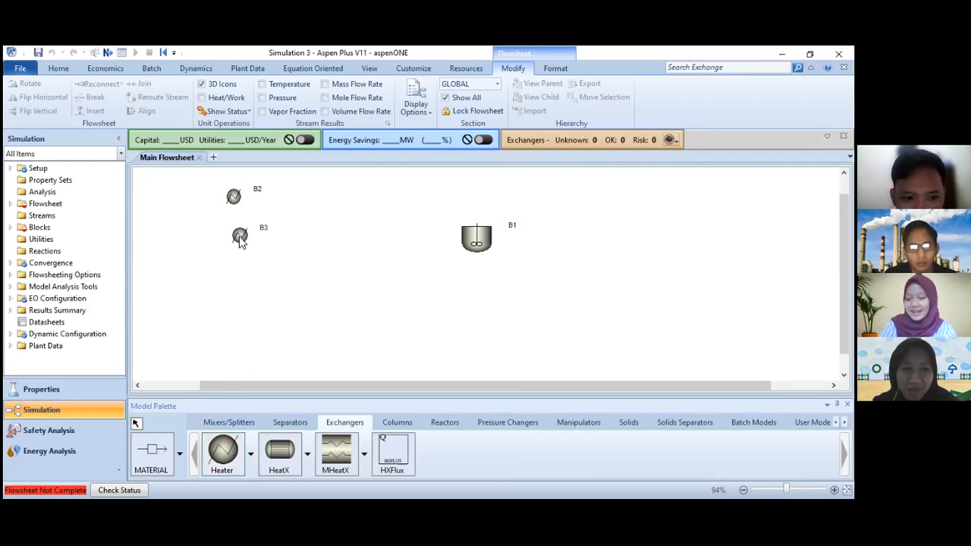
- Reposition heaters B3 and B2 so they line up vertically with a clear gap beside the reactor inlet
{"action": "left_click", "coordinate": [240, 238]}
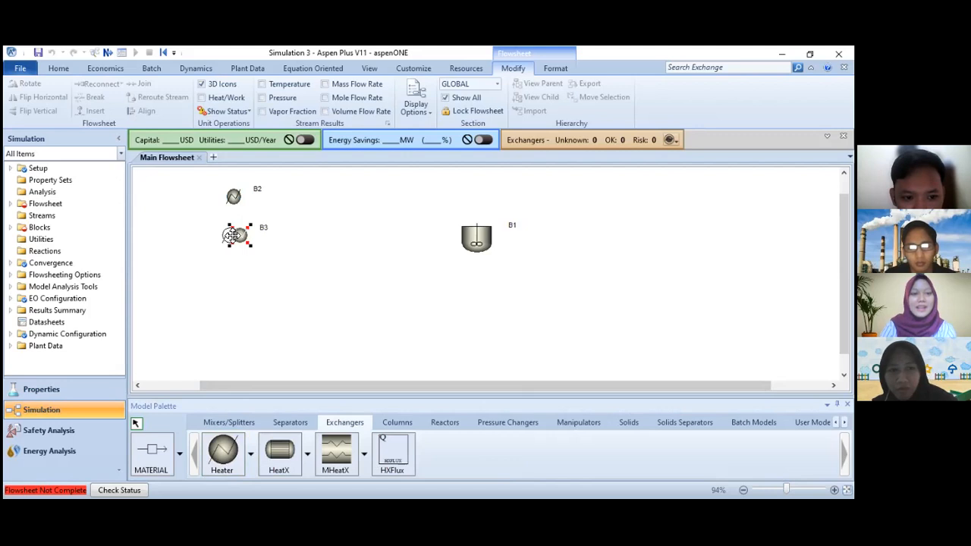
{"action": "left_click_drag", "start_coordinate": [233, 236], "coordinate": [231, 236]}
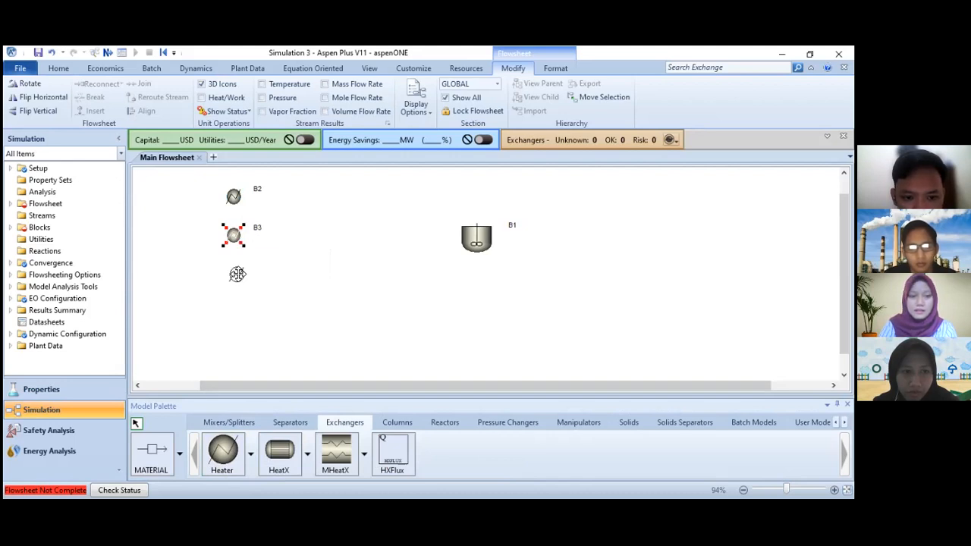
{"action": "left_click_drag", "start_coordinate": [234, 275], "coordinate": [232, 275]}
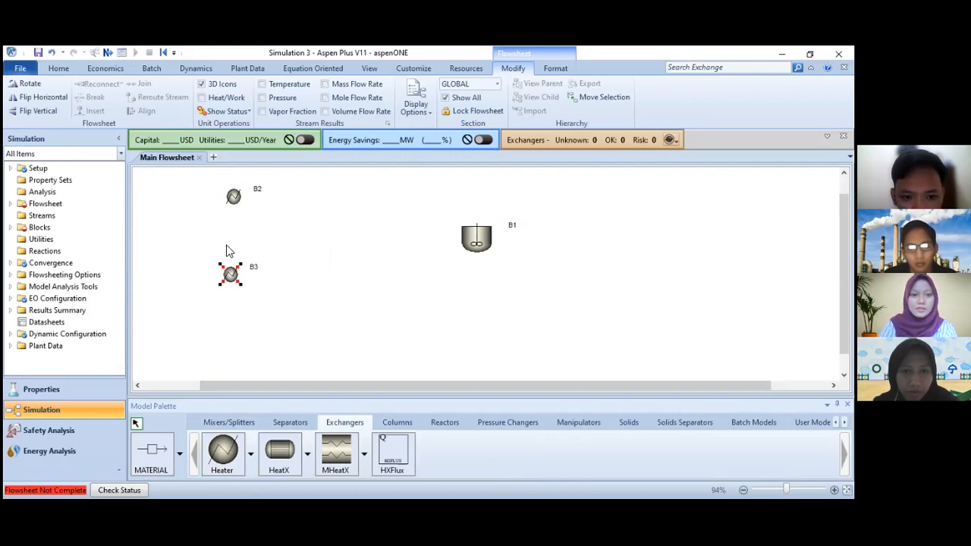
{"action": "left_click_drag", "start_coordinate": [235, 205], "coordinate": [231, 232]}
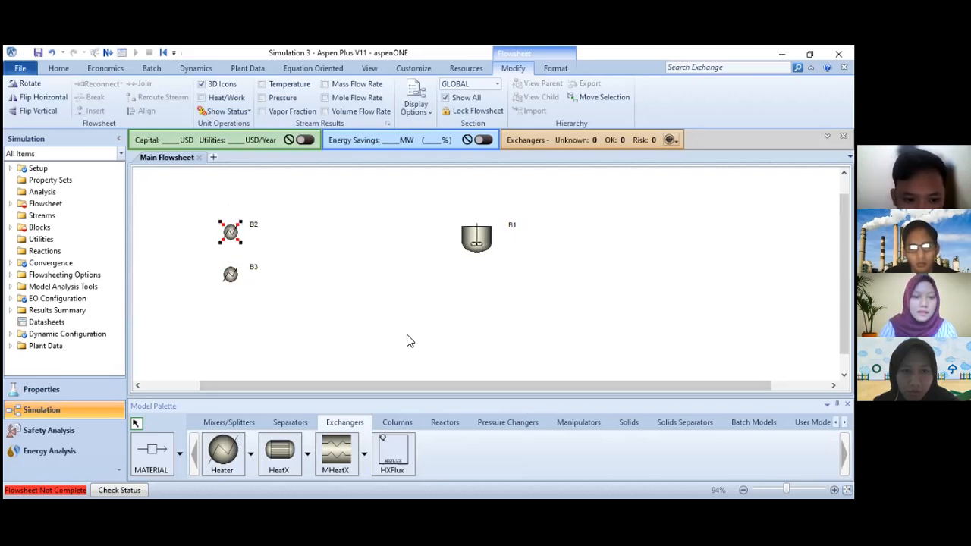
- Draw a material feed stream into upper heater B2 and connect its outlet to the reactor inlet
{"action": "left_click", "coordinate": [151, 452]}
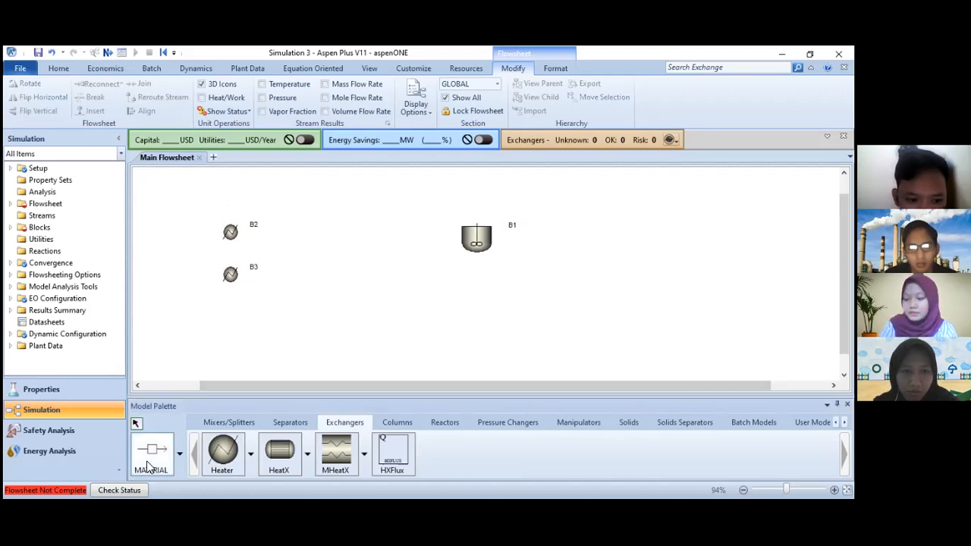
{"action": "left_click", "coordinate": [181, 230]}
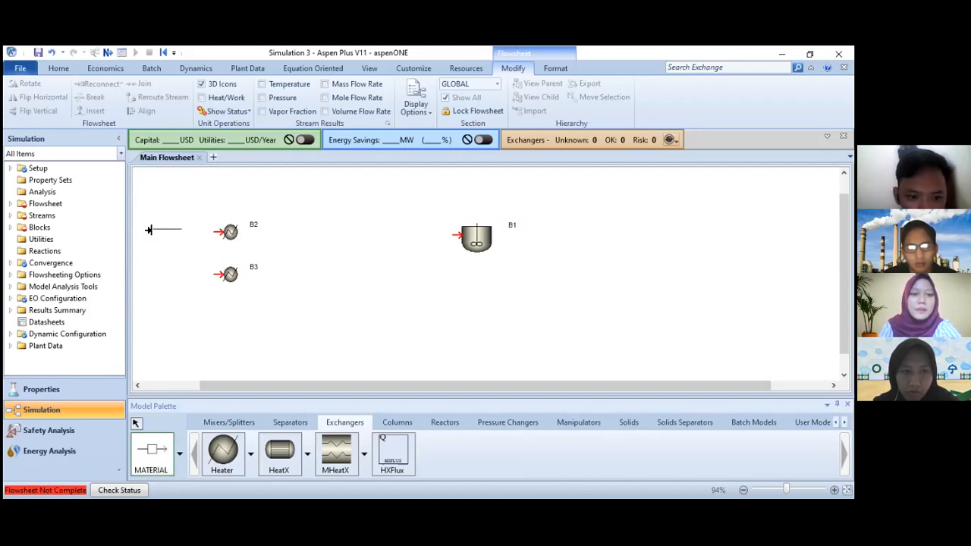
{"action": "left_click", "coordinate": [219, 232]}
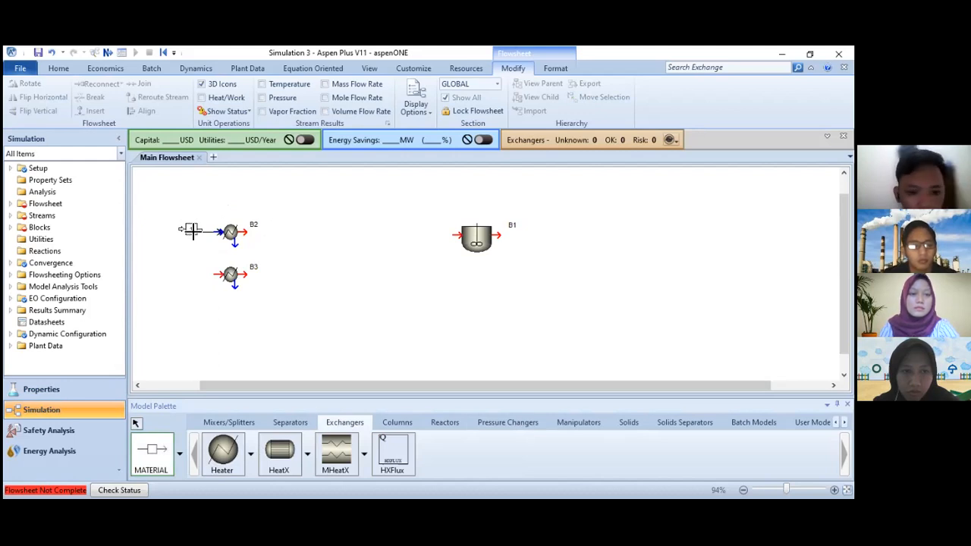
{"action": "left_click", "coordinate": [242, 231]}
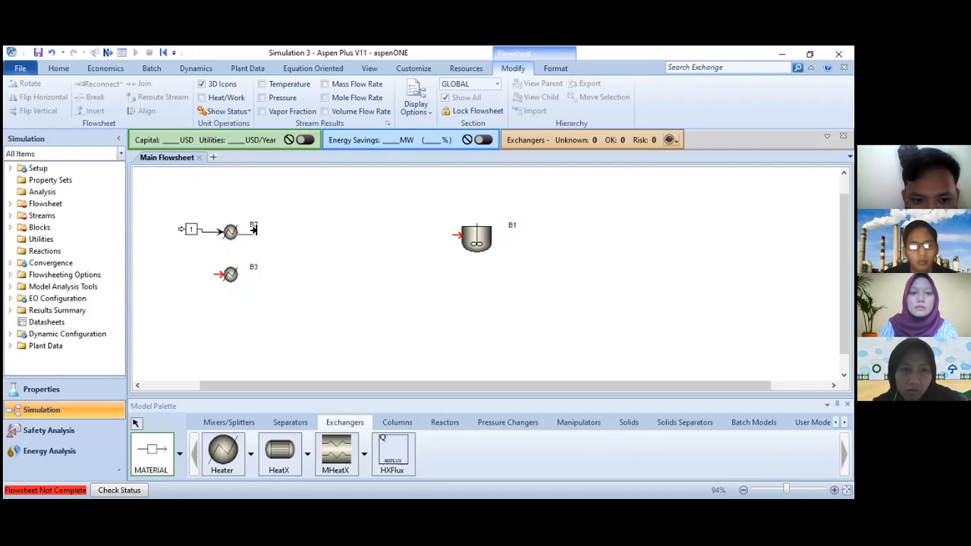
{"action": "left_click", "coordinate": [462, 233]}
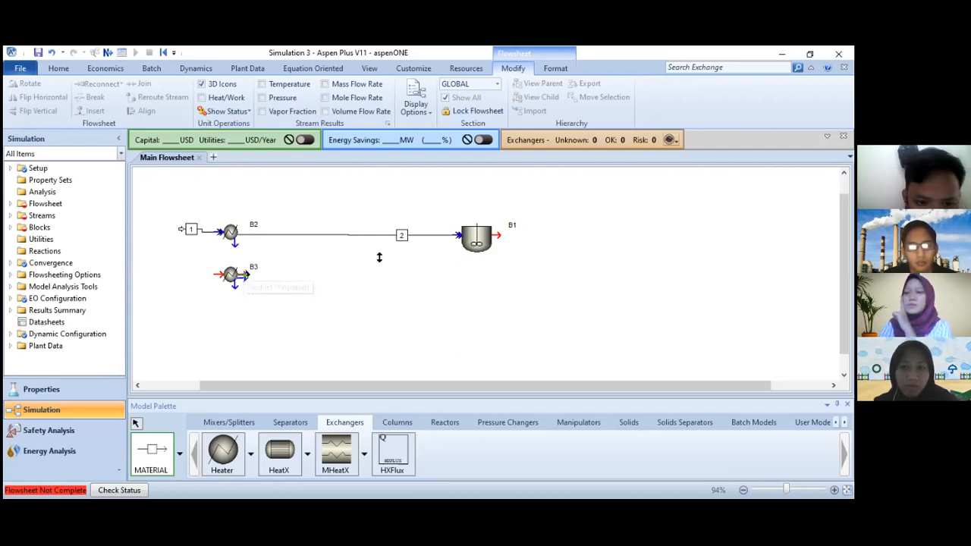
- Connect the outlet of lower heater B3 to the reactor inlet and draw a material feed stream into that heater
{"action": "left_click", "coordinate": [454, 242]}
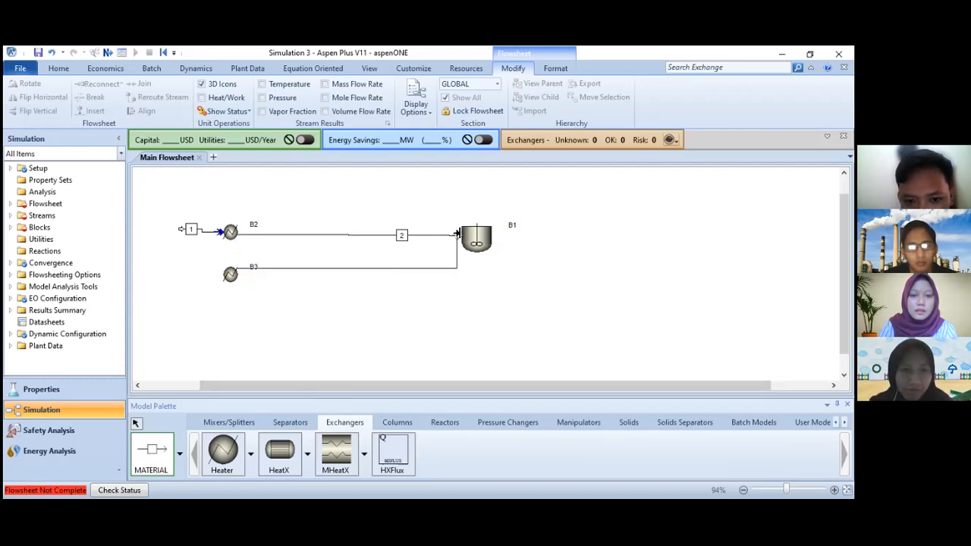
{"action": "left_click", "coordinate": [455, 236]}
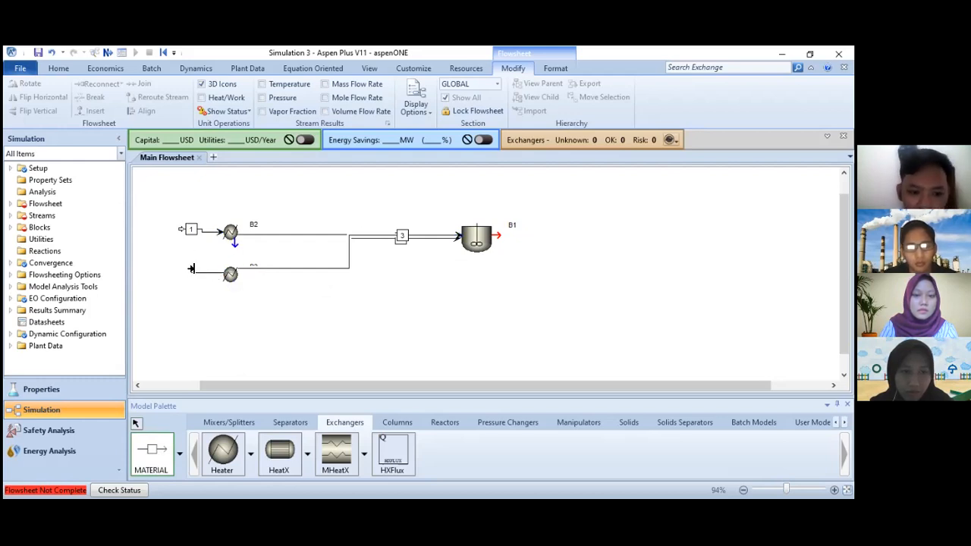
{"action": "left_click", "coordinate": [183, 271]}
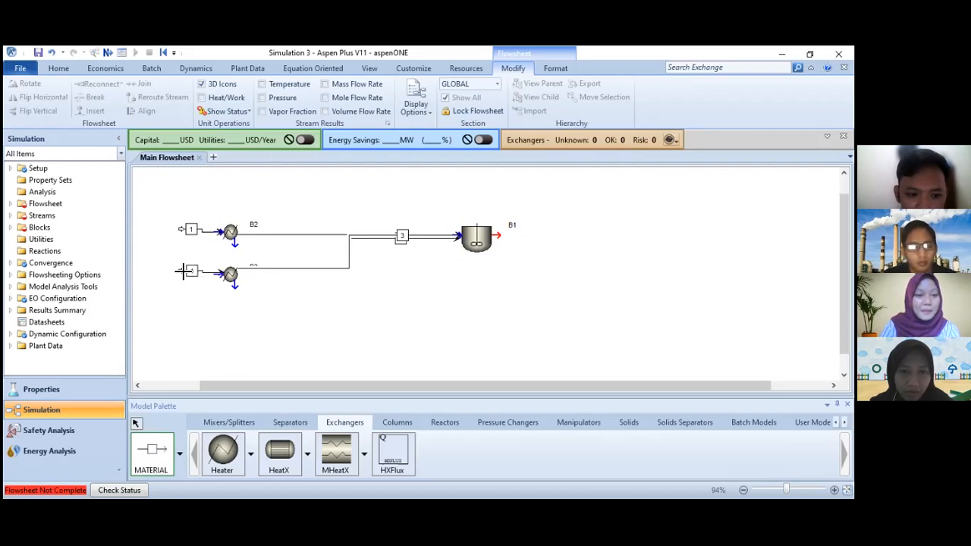
{"action": "left_click", "coordinate": [402, 245]}
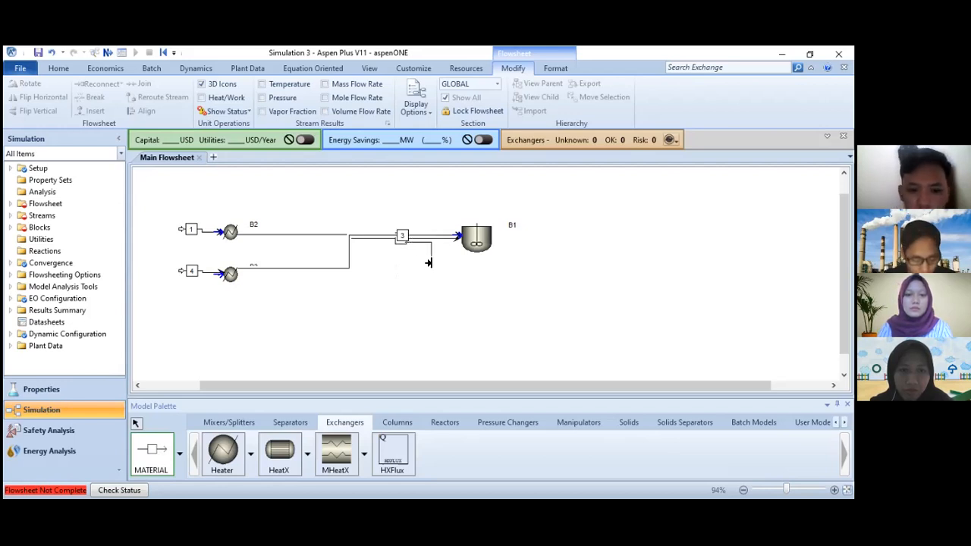
{"action": "key", "text": "Escape"}
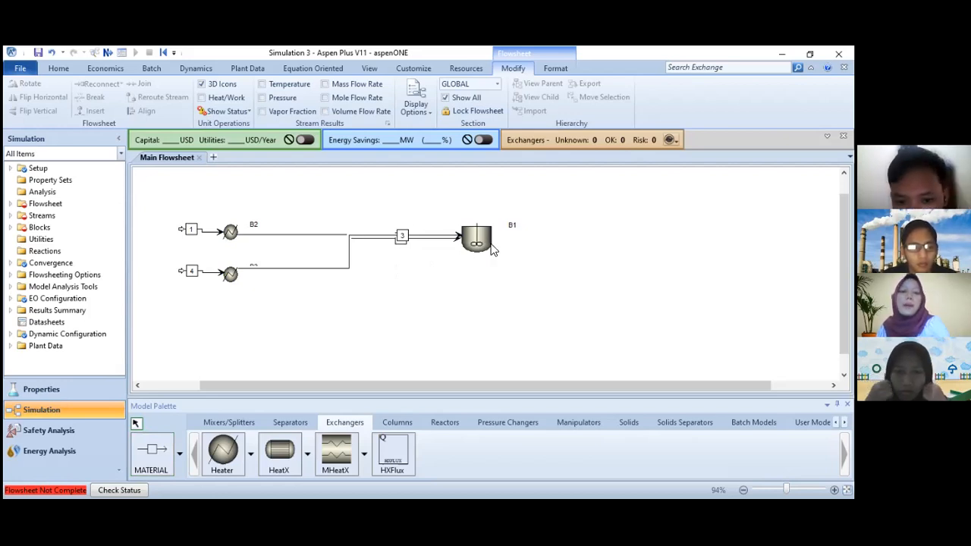
- Draw a material product stream leaving the outlet of reactor B1
{"action": "left_click", "coordinate": [144, 455]}
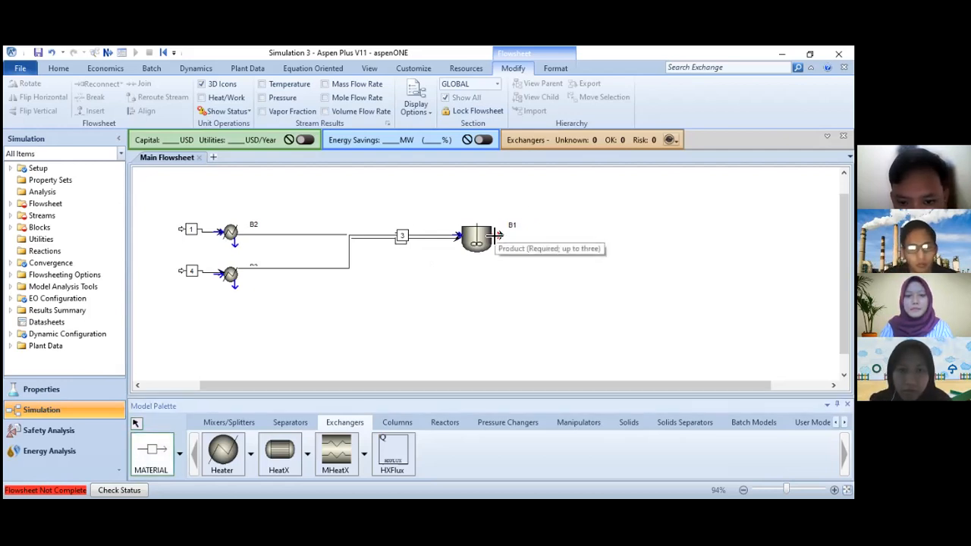
{"action": "left_click", "coordinate": [494, 236]}
{"action": "left_click", "coordinate": [559, 240]}
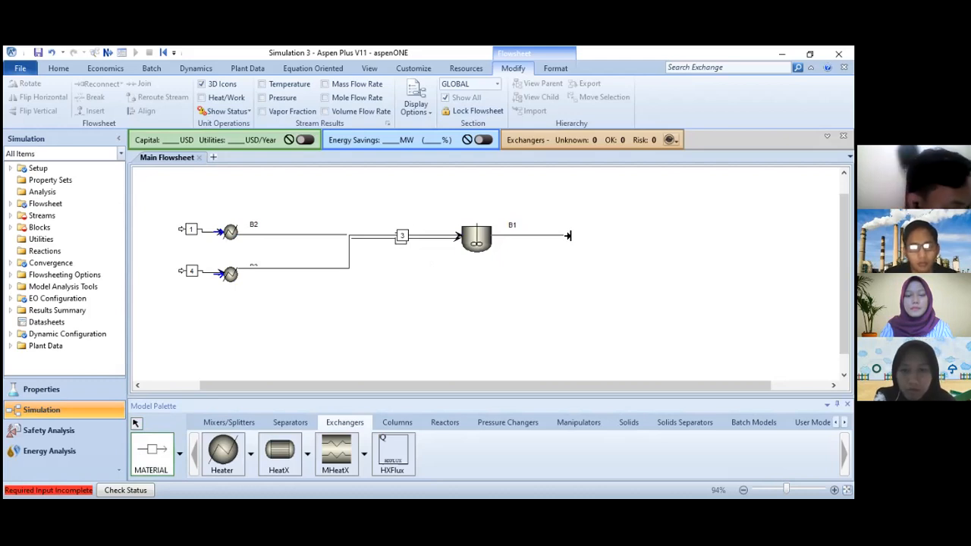
{"action": "left_click", "coordinate": [568, 236]}
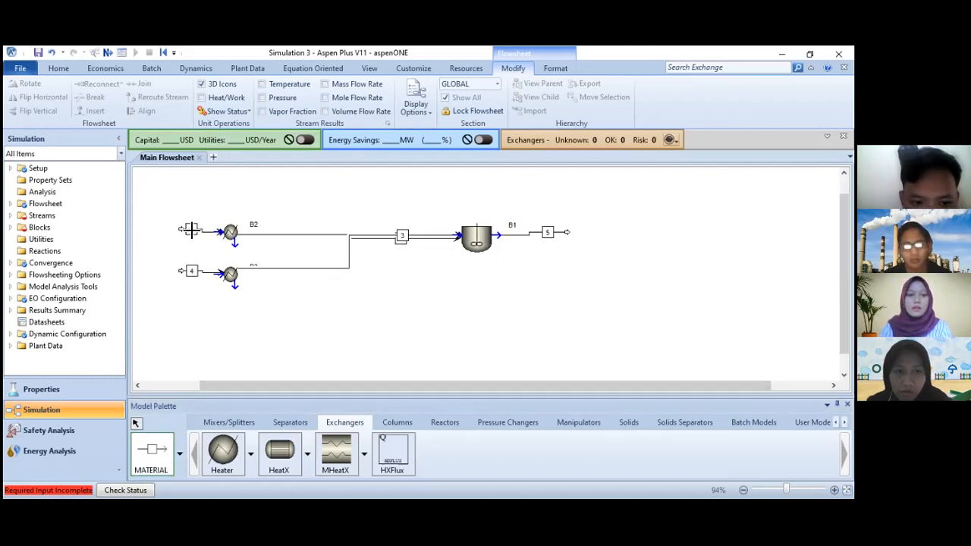
- Rename the feed stream entering upper heater B2 as F-MET
{"action": "left_click", "coordinate": [190, 229]}
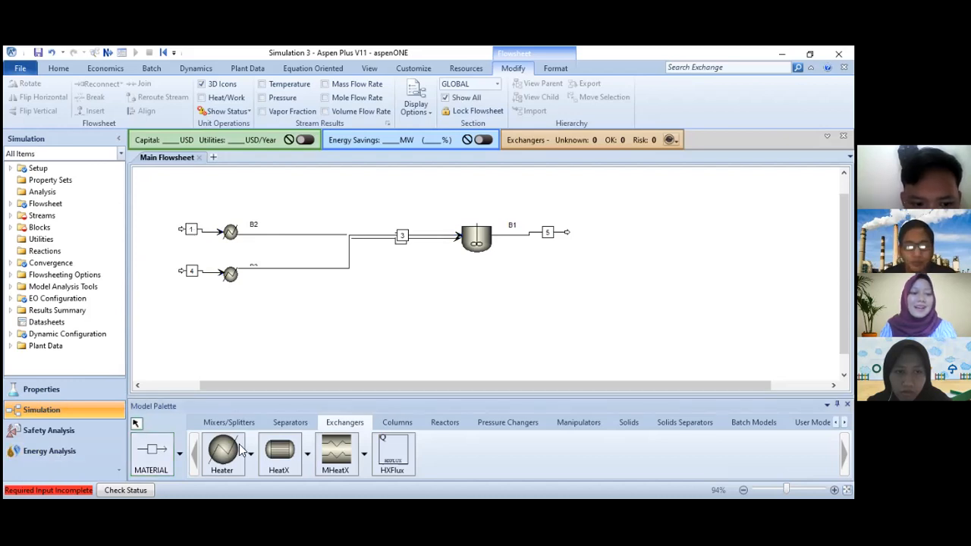
{"action": "left_click", "coordinate": [191, 229]}
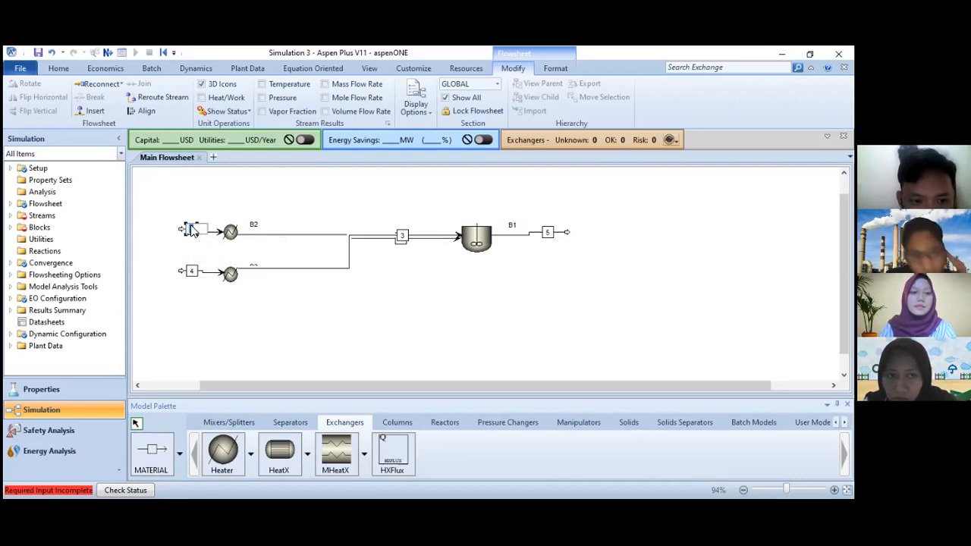
{"action": "right_click", "coordinate": [196, 232]}
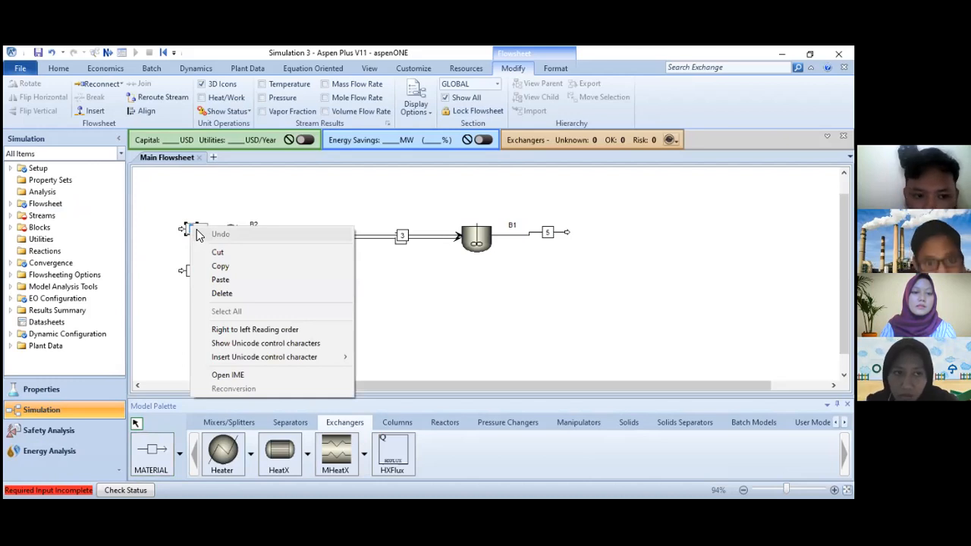
{"action": "left_click", "coordinate": [216, 198]}
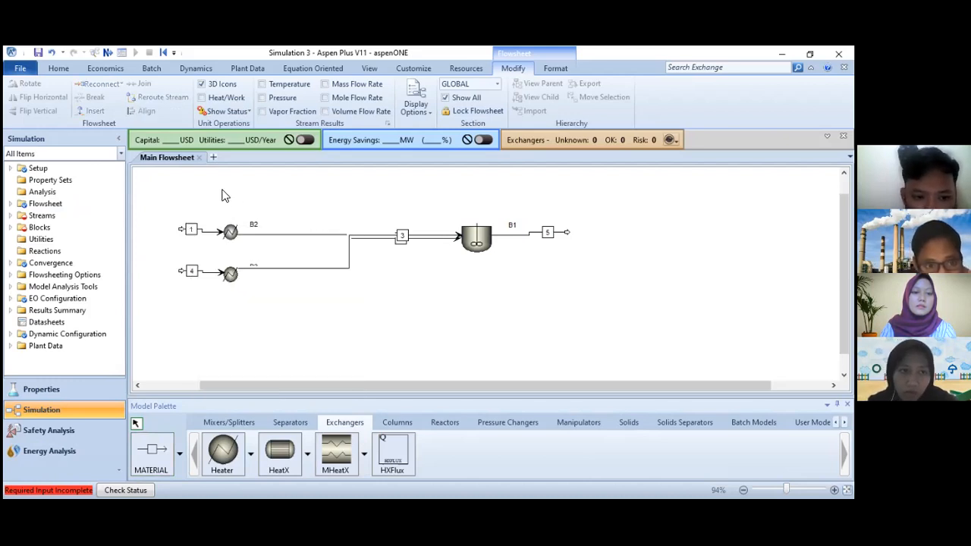
{"action": "left_click", "coordinate": [188, 229]}
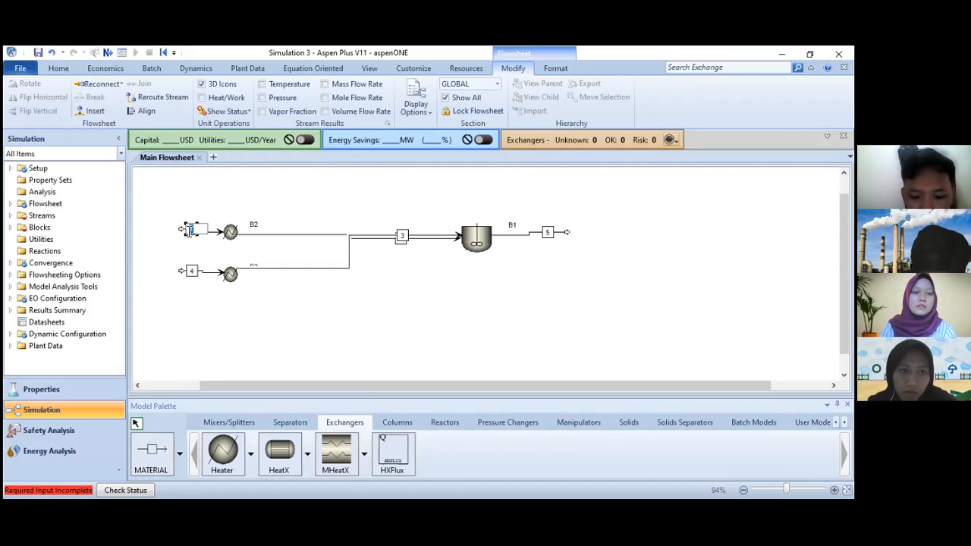
{"action": "type", "text": "F-MET"}
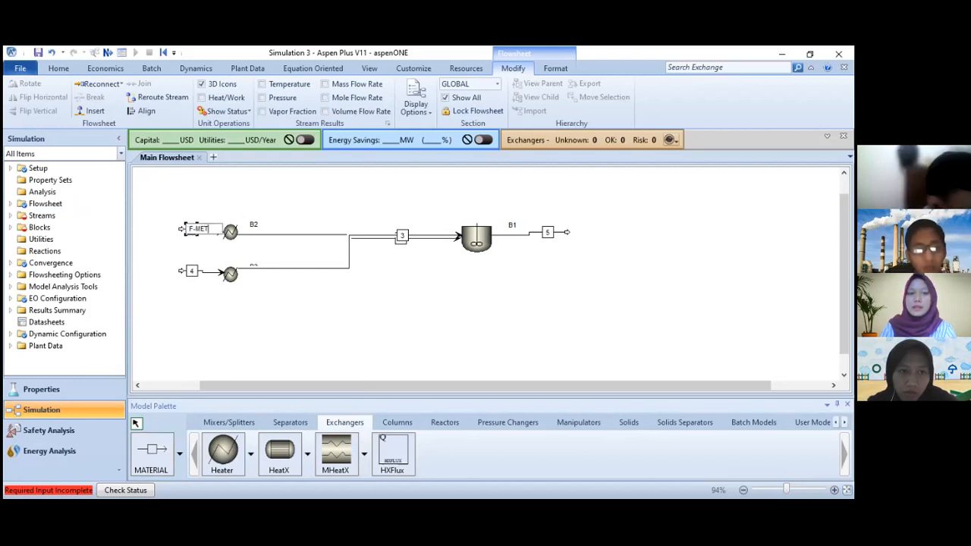
{"action": "left_click", "coordinate": [195, 271]}
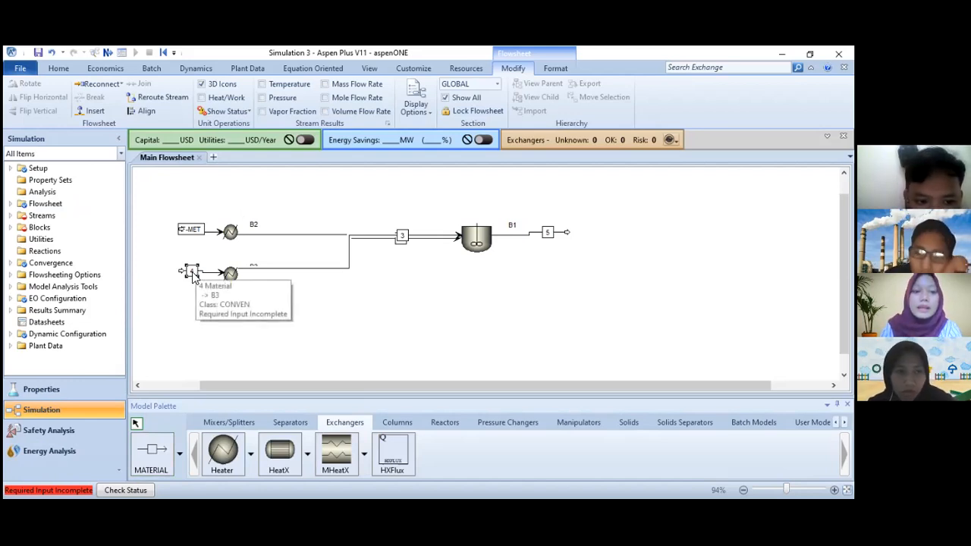
- Rename the feed stream entering lower heater B3 as F-OLEIC
{"action": "left_click", "coordinate": [194, 272]}
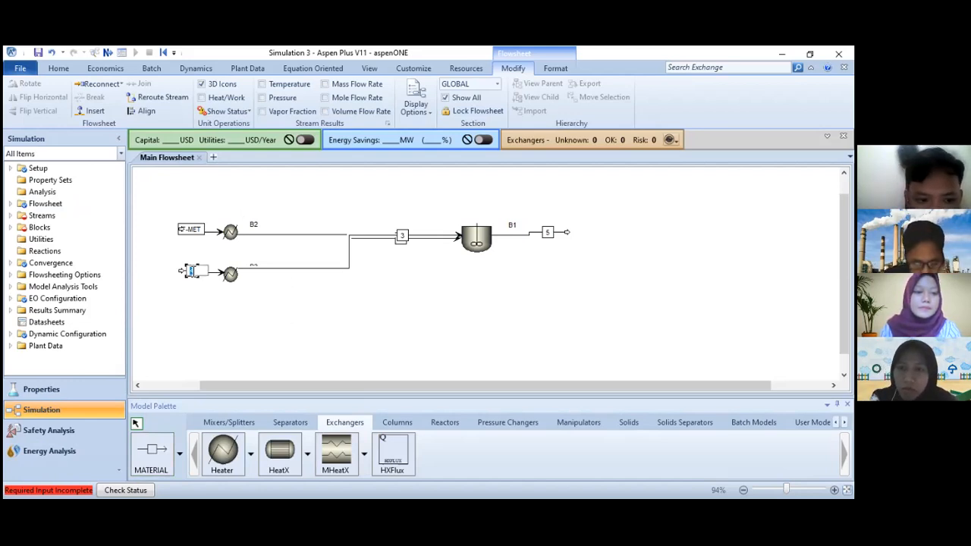
{"action": "type", "text": "F-OLEIC"}
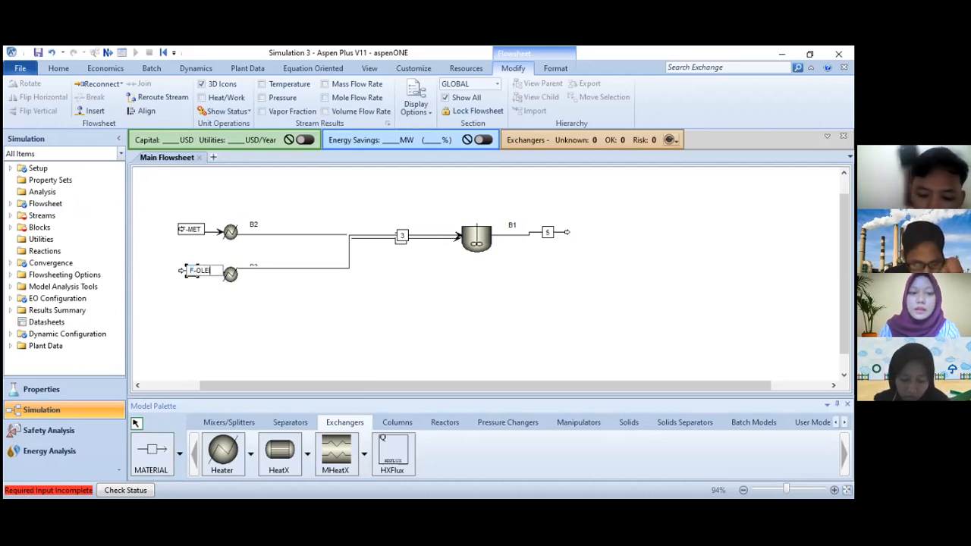
- Reroute overlapping streams 2 and 3 so stream 2 runs above stream 3 on separate paths to the reactor
{"action": "left_click", "coordinate": [397, 246]}
{"action": "left_click_drag", "start_coordinate": [394, 248], "coordinate": [397, 271]}
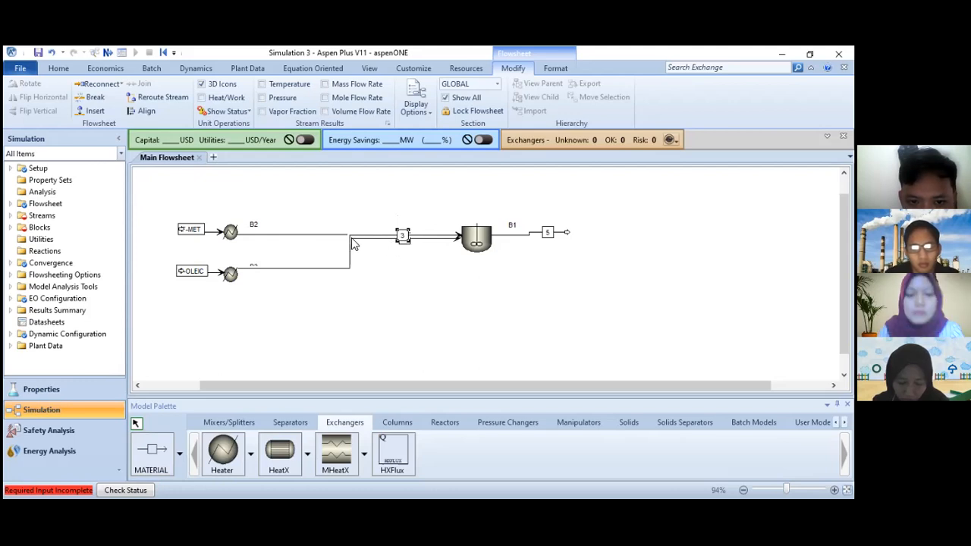
{"action": "left_click_drag", "start_coordinate": [351, 243], "coordinate": [367, 272]}
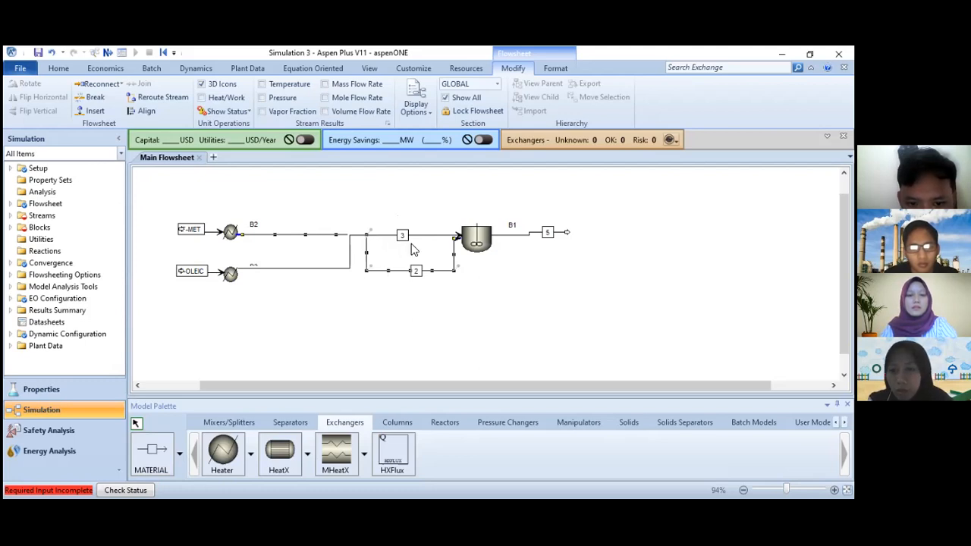
{"action": "mouse_move", "coordinate": [358, 235]}
{"action": "left_mouse_down"}
{"action": "mouse_move", "coordinate": [357, 263]}
{"action": "mouse_move", "coordinate": [358, 254]}
{"action": "left_mouse_up"}
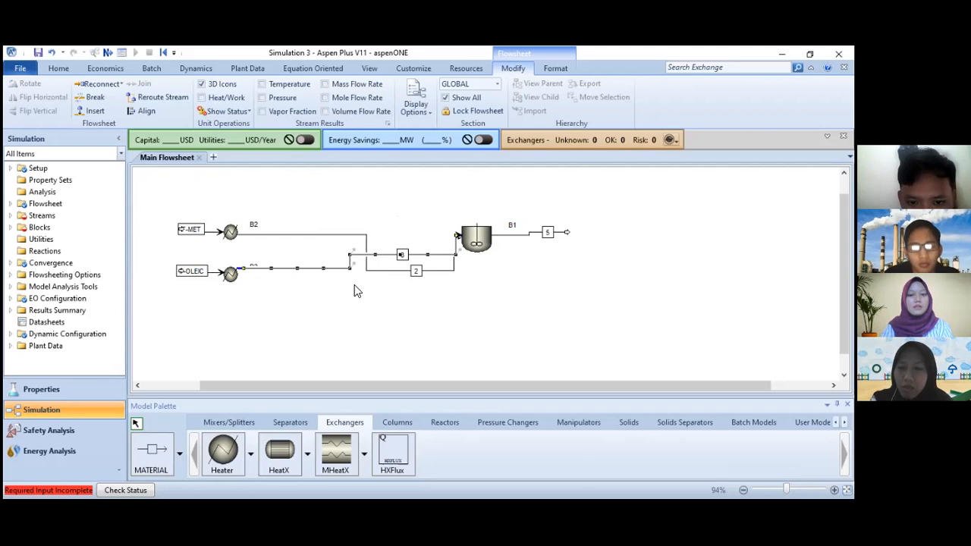
{"action": "left_click", "coordinate": [405, 271]}
{"action": "left_click_drag", "start_coordinate": [405, 271], "coordinate": [403, 206]}
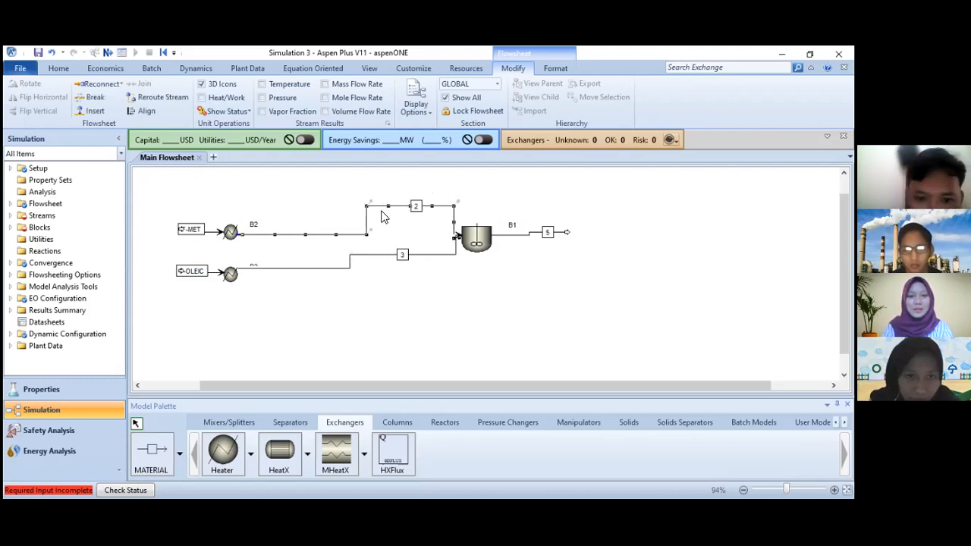
{"action": "left_click_drag", "start_coordinate": [383, 211], "coordinate": [383, 229]}
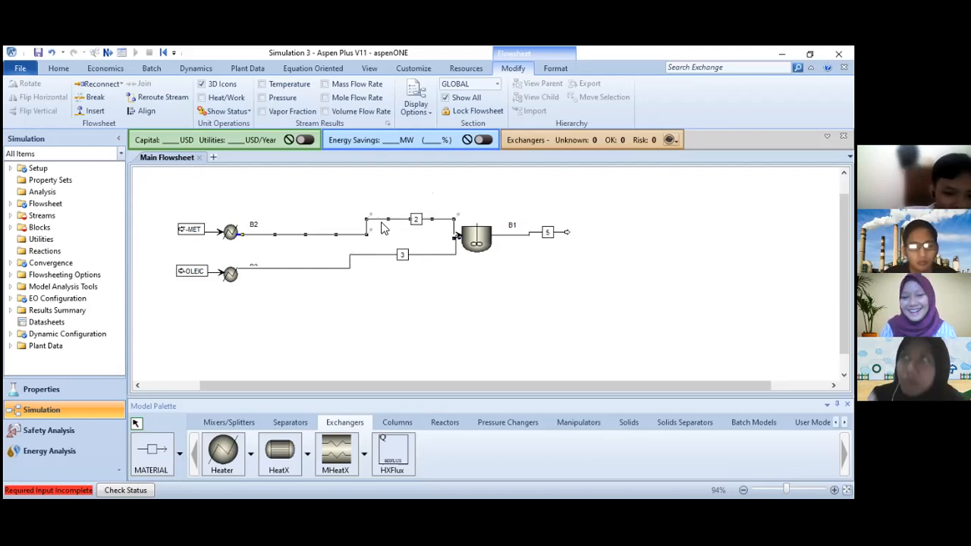
- Rename the stream from upper heater B2 to the reactor as S-01 and the one from lower heater B3 as S-02
{"action": "double_click", "coordinate": [417, 221]}
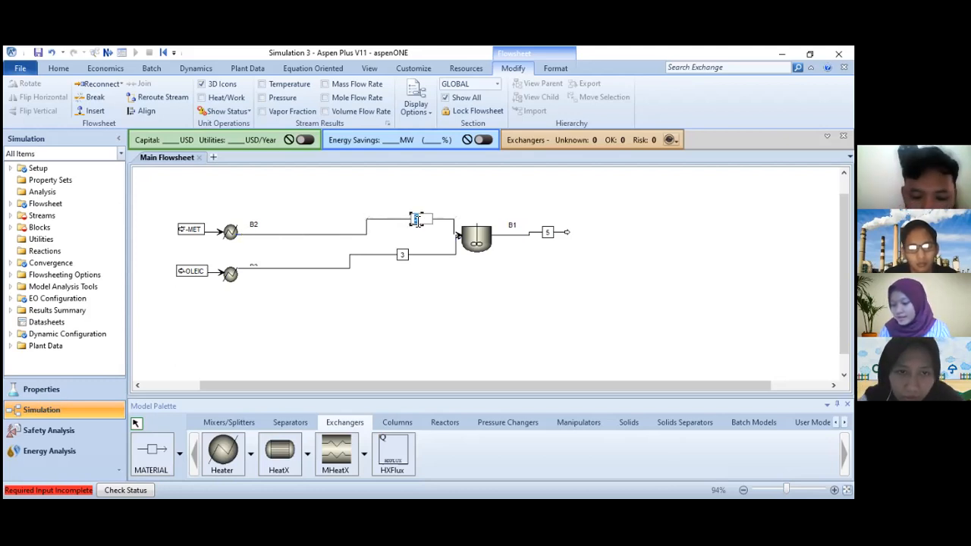
{"action": "type", "text": "E"}
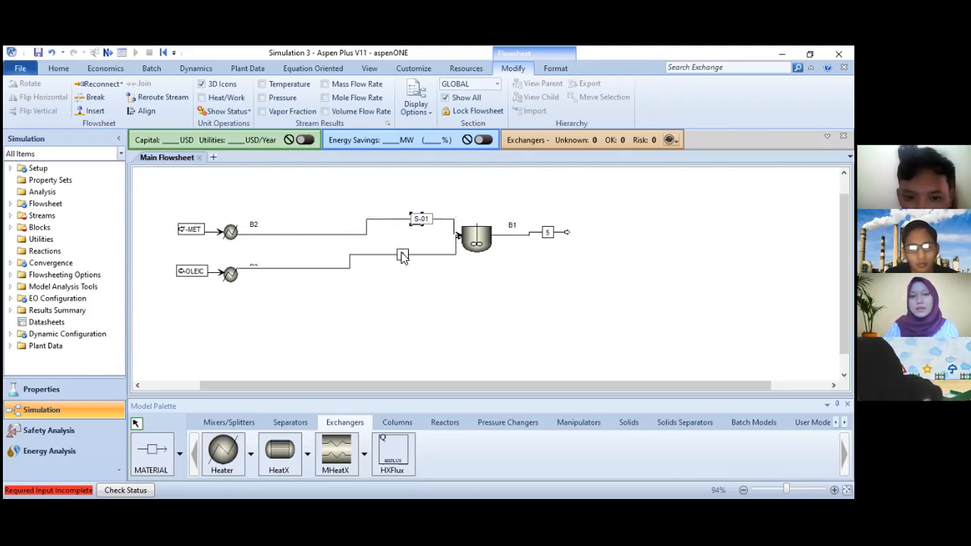
{"action": "double_click", "coordinate": [403, 254]}
{"action": "type", "text": "S-02"}
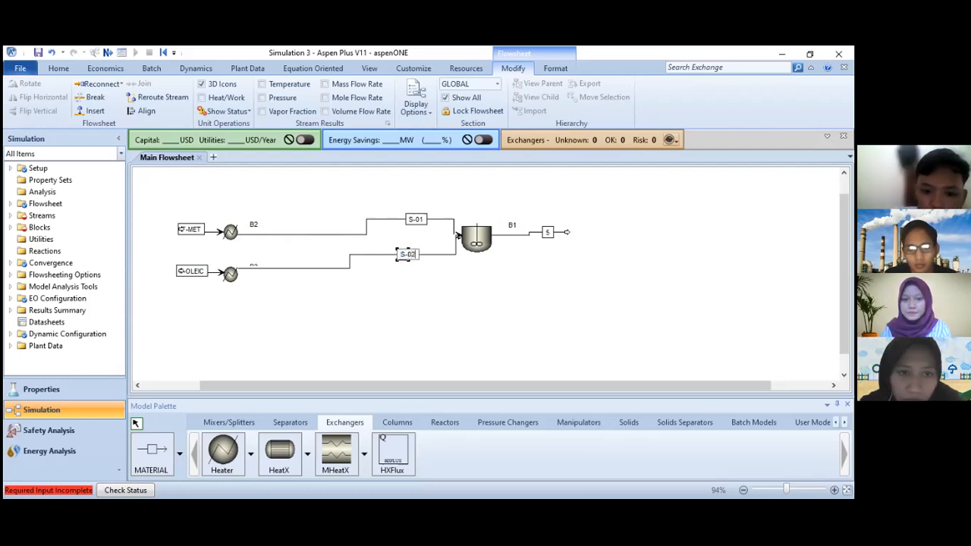
- Rename the product stream leaving the reactor as S-03
{"action": "double_click", "coordinate": [547, 233]}
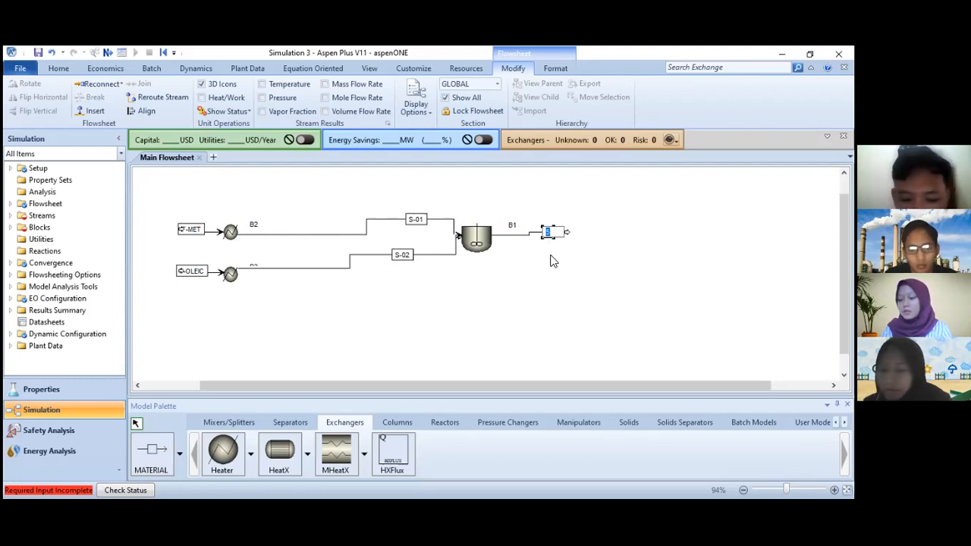
{"action": "type", "text": "S-0"}
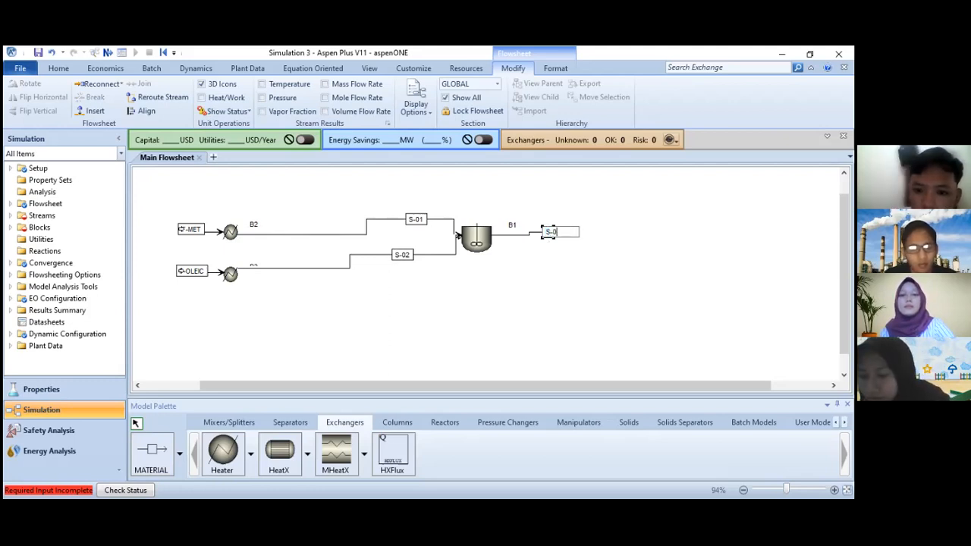
{"action": "type", "text": "3"}
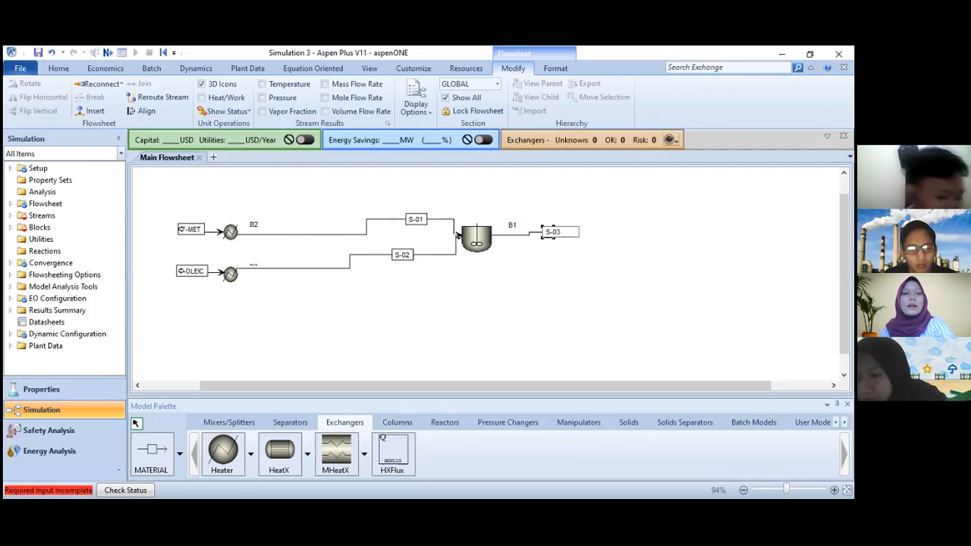
- Rename the upper heater block as E-101 and the lower heater block as E-102
{"action": "left_click", "coordinate": [253, 226]}
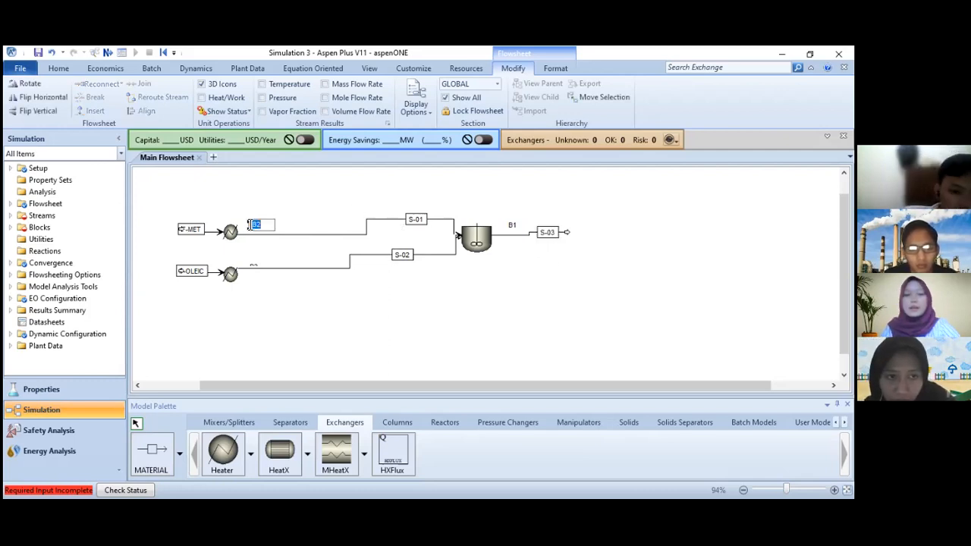
{"action": "type", "text": "E-101"}
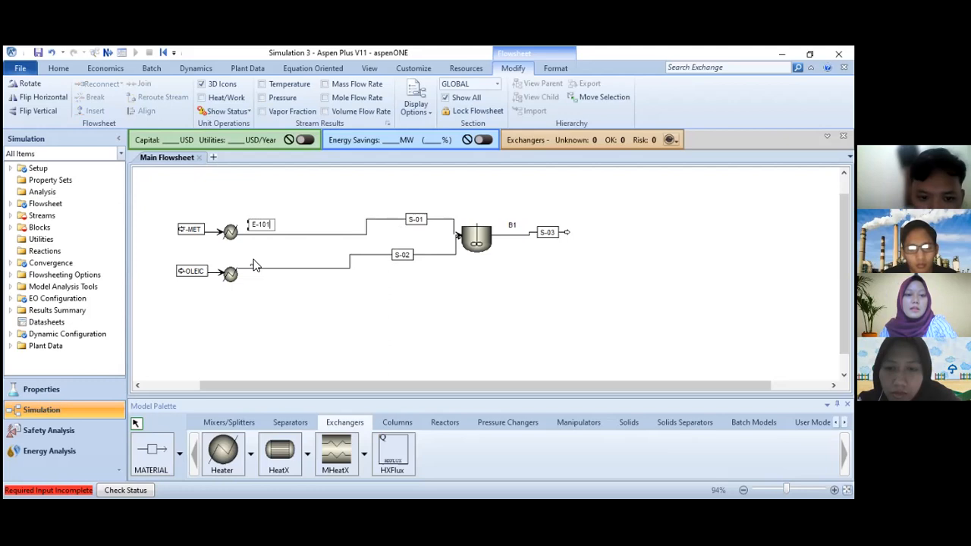
{"action": "left_click", "coordinate": [250, 265]}
{"action": "left_click", "coordinate": [249, 266]}
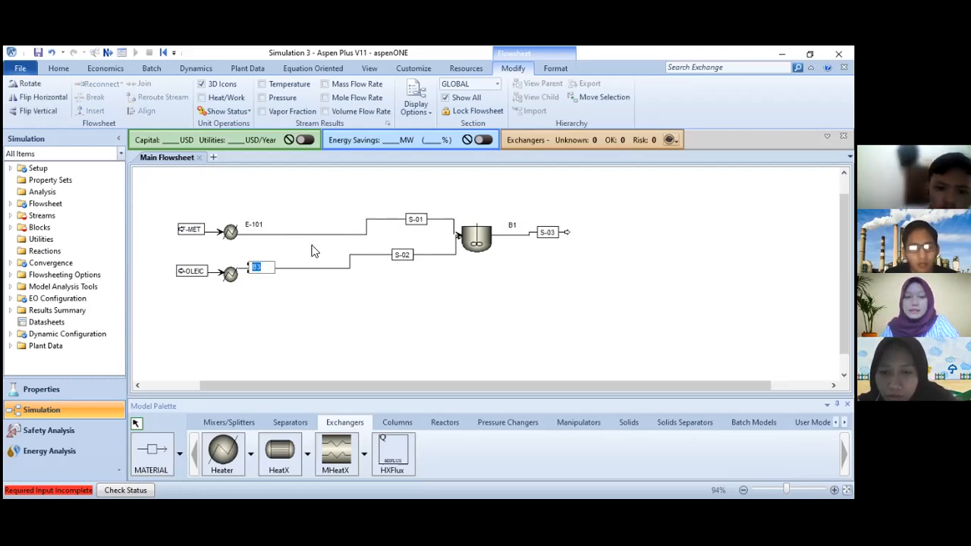
{"action": "type", "text": "E-102"}
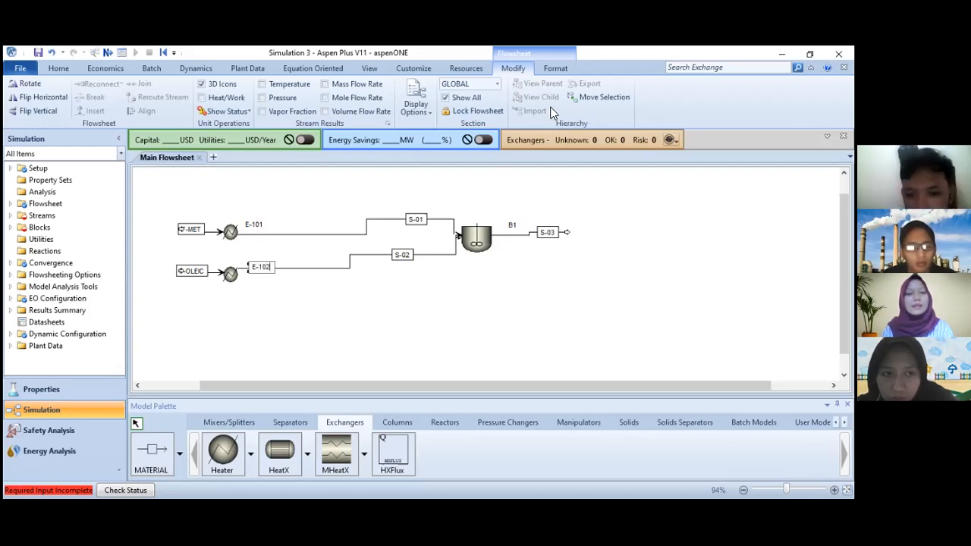
- Move the horizontal line of stream S-02 beside heater E-102 upward so it clears the heater's label
{"action": "left_click", "coordinate": [298, 268]}
{"action": "mouse_move", "coordinate": [297, 269]}
{"action": "left_mouse_down"}
{"action": "mouse_move", "coordinate": [295, 242]}
{"action": "mouse_move", "coordinate": [288, 254]}
{"action": "left_mouse_up"}
{"action": "left_click", "coordinate": [301, 320]}
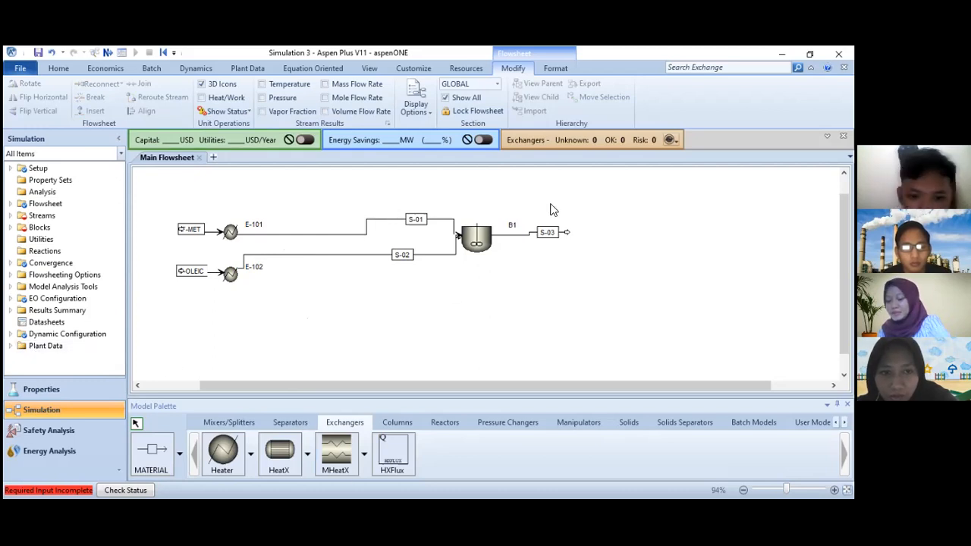
- Rename reactor block B1 as R-101
{"action": "left_click", "coordinate": [515, 226]}
{"action": "type", "text": "R-101"}
{"action": "left_click", "coordinate": [418, 309]}
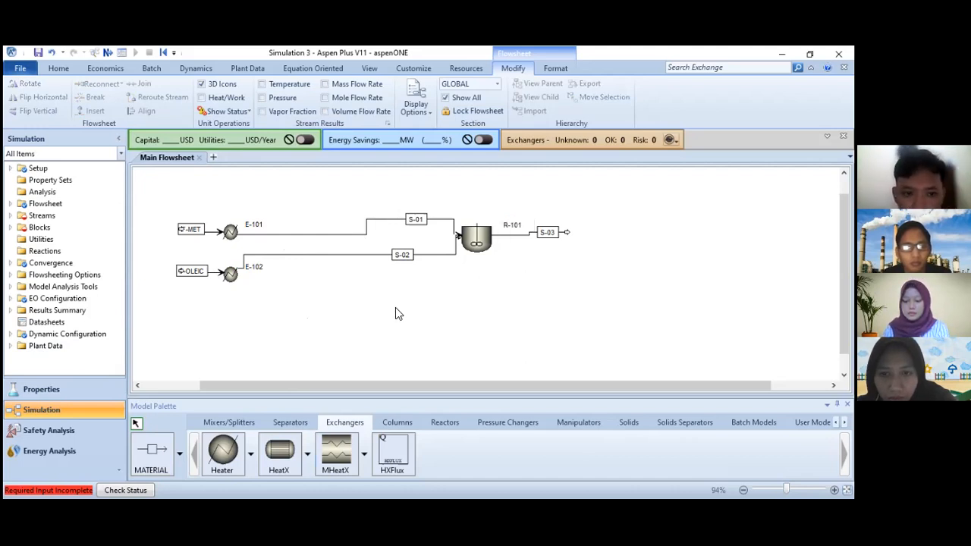
- Specify feed stream F-MET at a temperature of 30 C and a pressure of 1 atm
{"action": "left_click", "coordinate": [107, 52]}
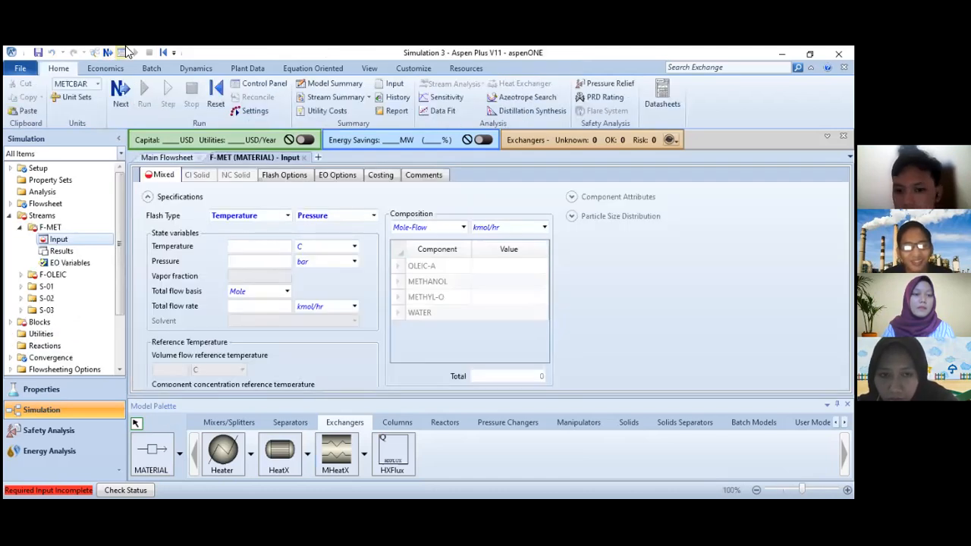
{"action": "left_click", "coordinate": [265, 246]}
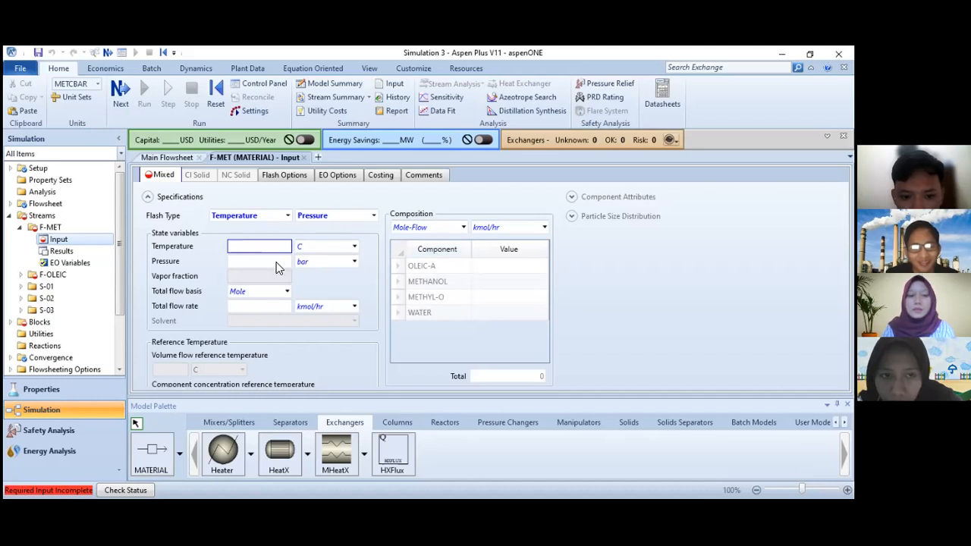
{"action": "type", "text": "30"}
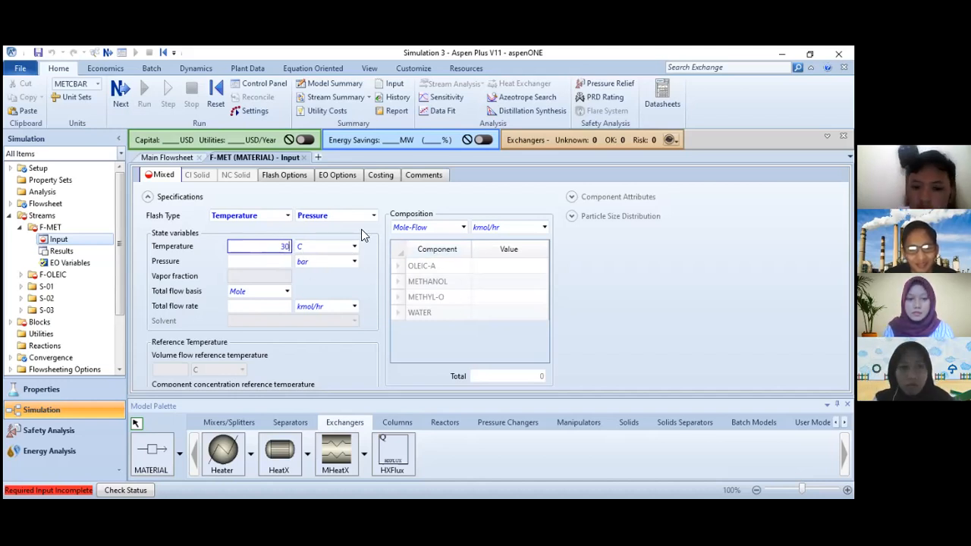
{"action": "left_click", "coordinate": [281, 262]}
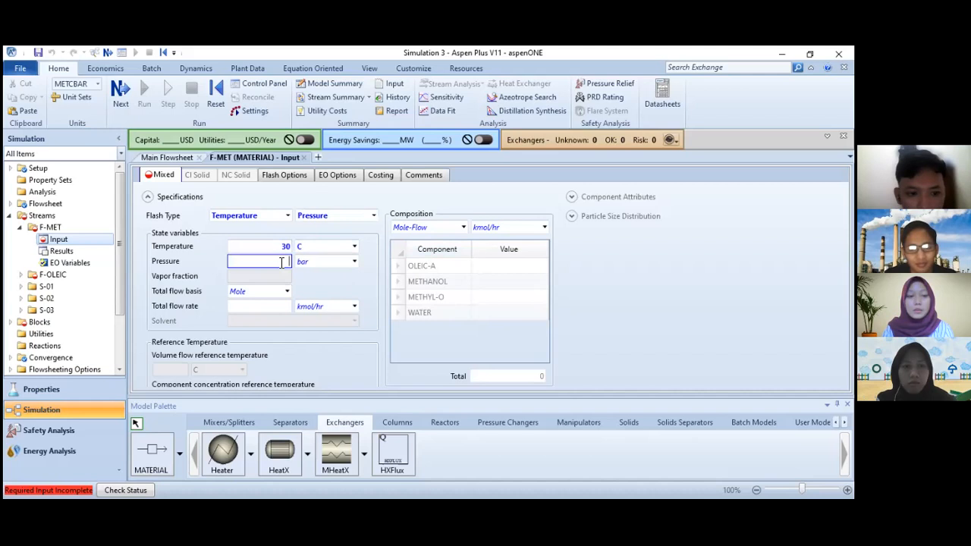
{"action": "type", "text": "1"}
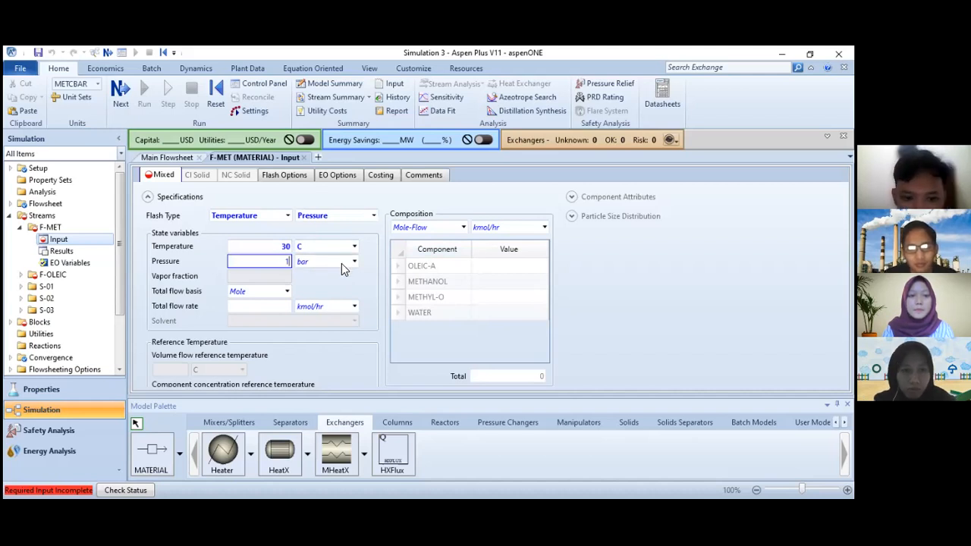
{"action": "left_click", "coordinate": [354, 261]}
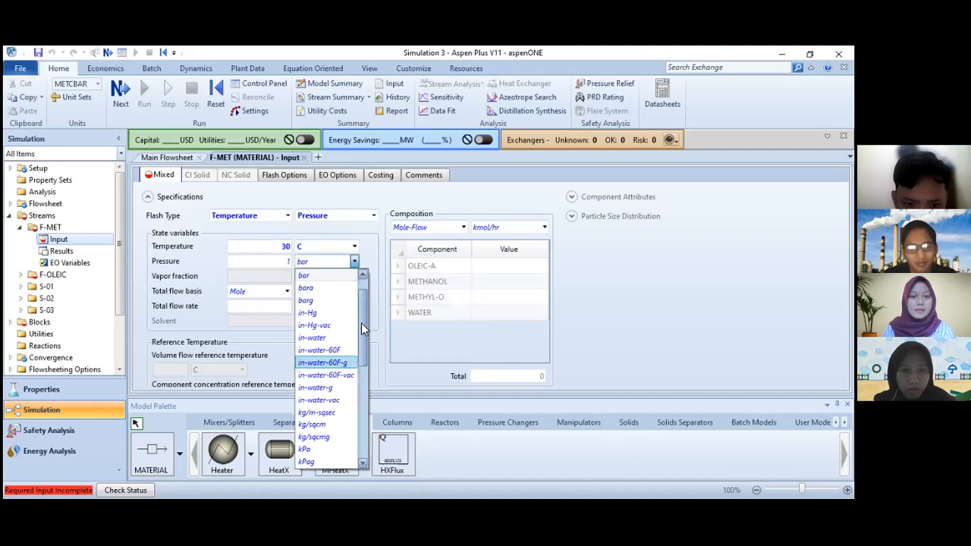
{"action": "scroll", "coordinate": [334, 292], "scroll_direction": "up", "scroll_amount": 2}
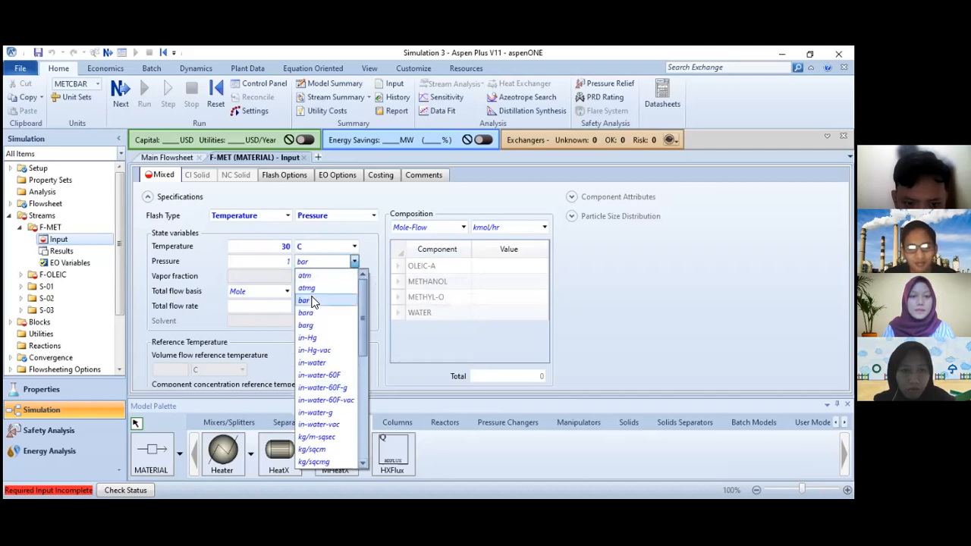
{"action": "left_click", "coordinate": [330, 276]}
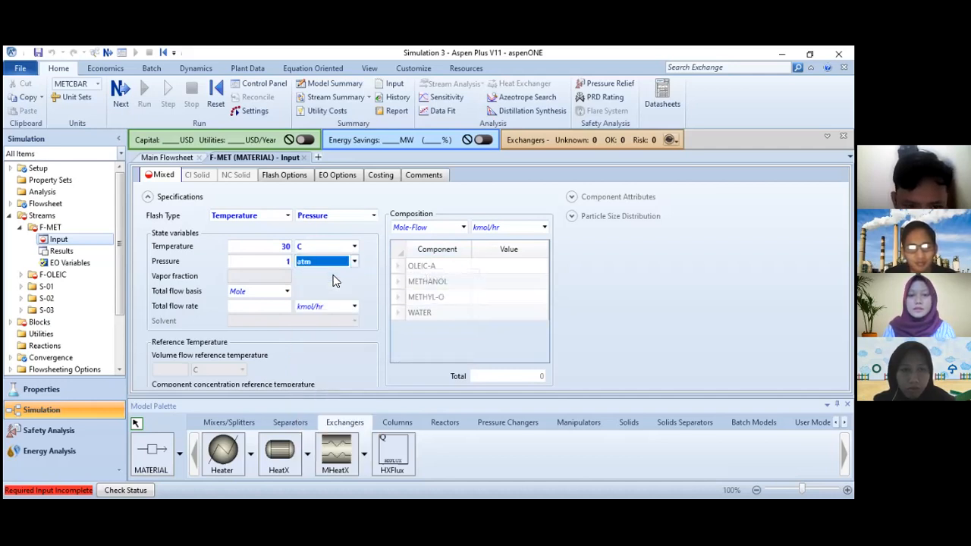
{"action": "left_click", "coordinate": [369, 280]}
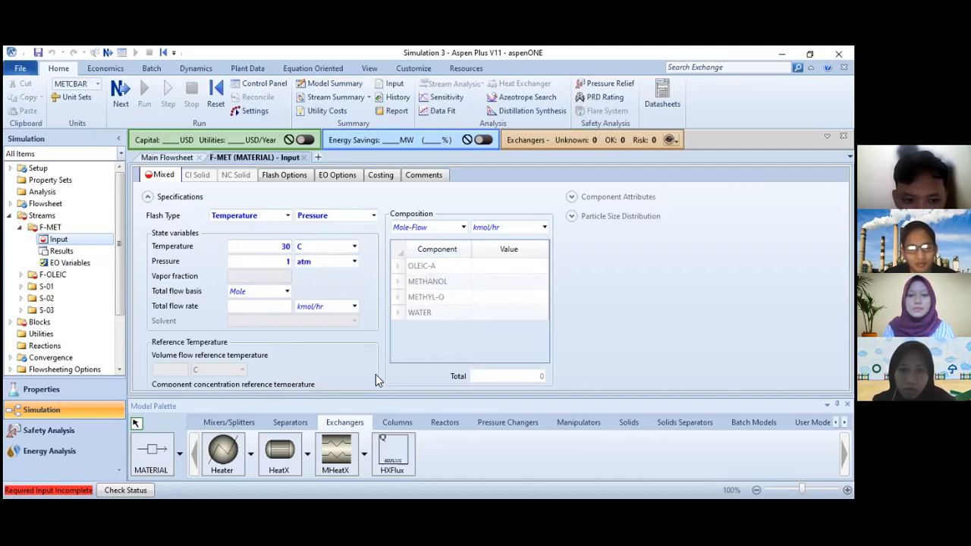
- Set the METHANOL mole flow in feed stream F-MET to 1000 kmol/hr
{"action": "left_click", "coordinate": [510, 268]}
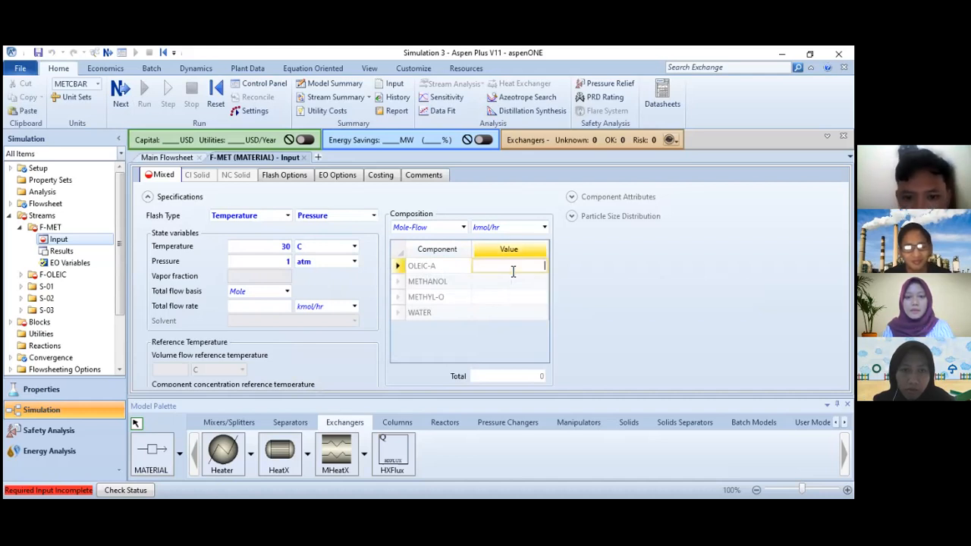
{"action": "left_click", "coordinate": [522, 282]}
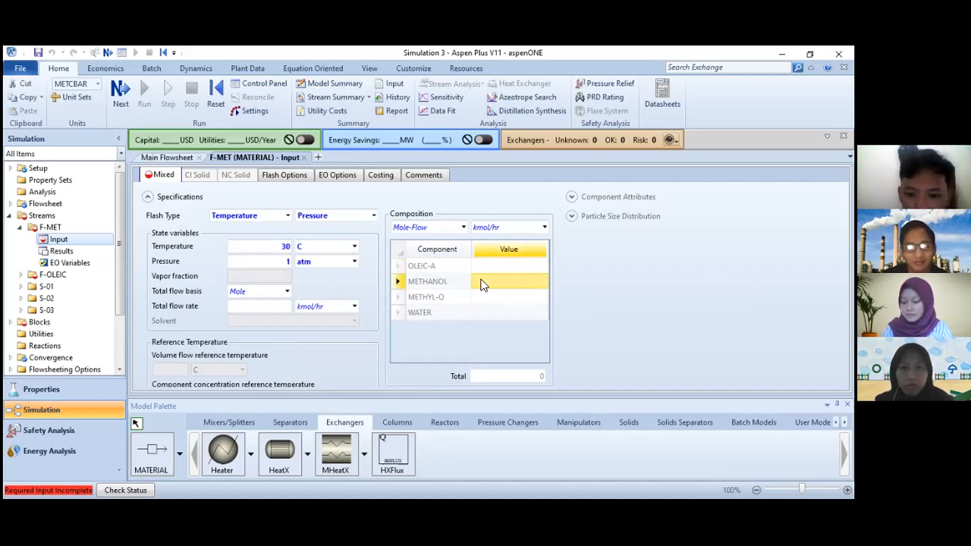
{"action": "type", "text": "1"}
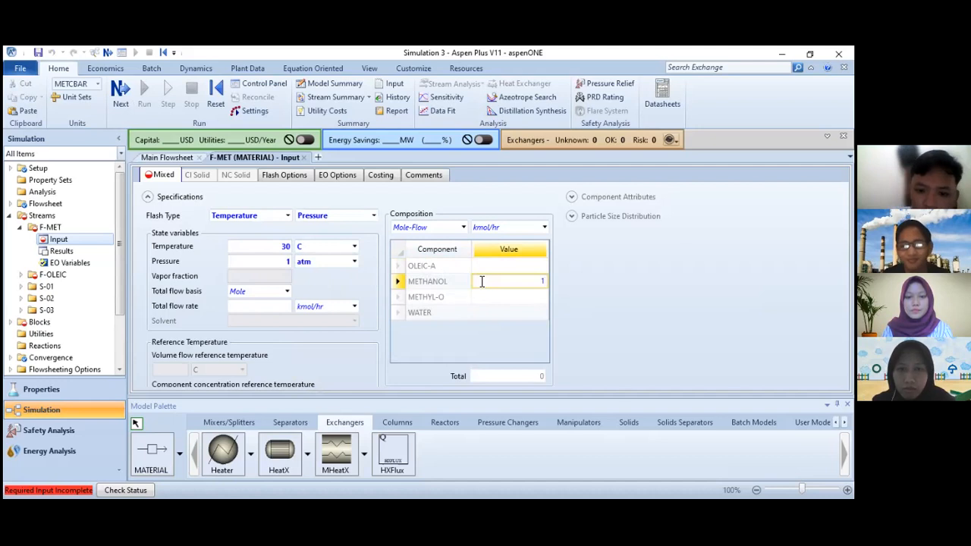
{"action": "type", "text": "000"}
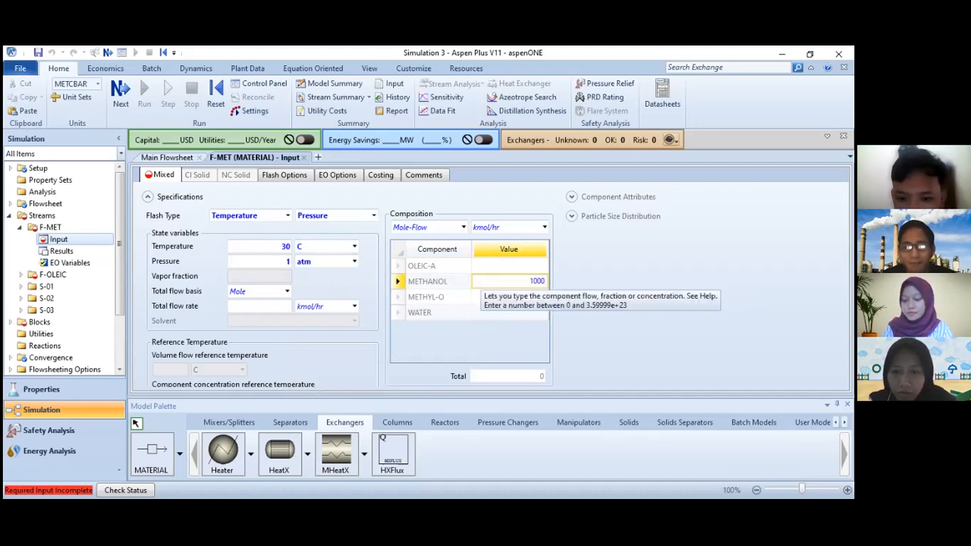
- Specify feed stream F-OLEIC at a temperature of 30 C and a pressure of 1 atm
{"action": "left_click", "coordinate": [107, 50]}
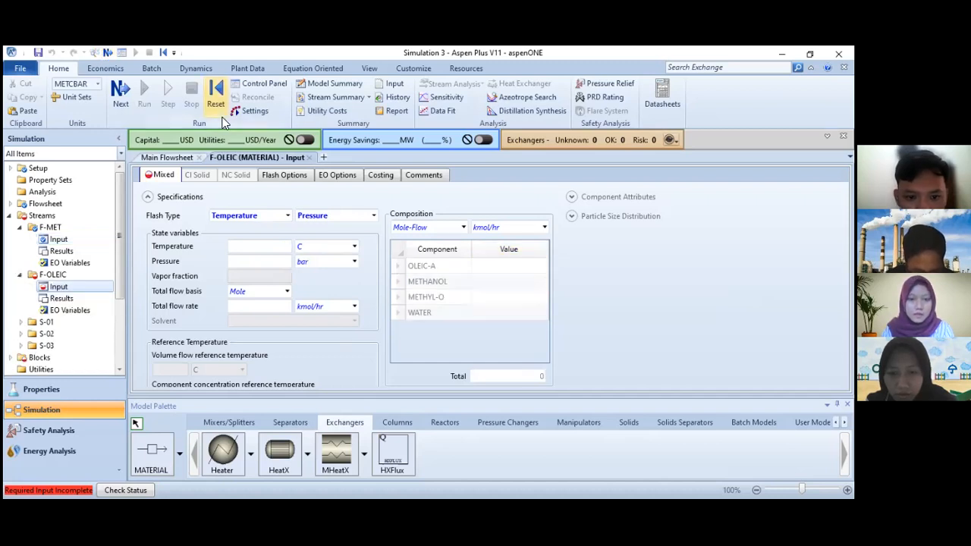
{"action": "left_click", "coordinate": [254, 245]}
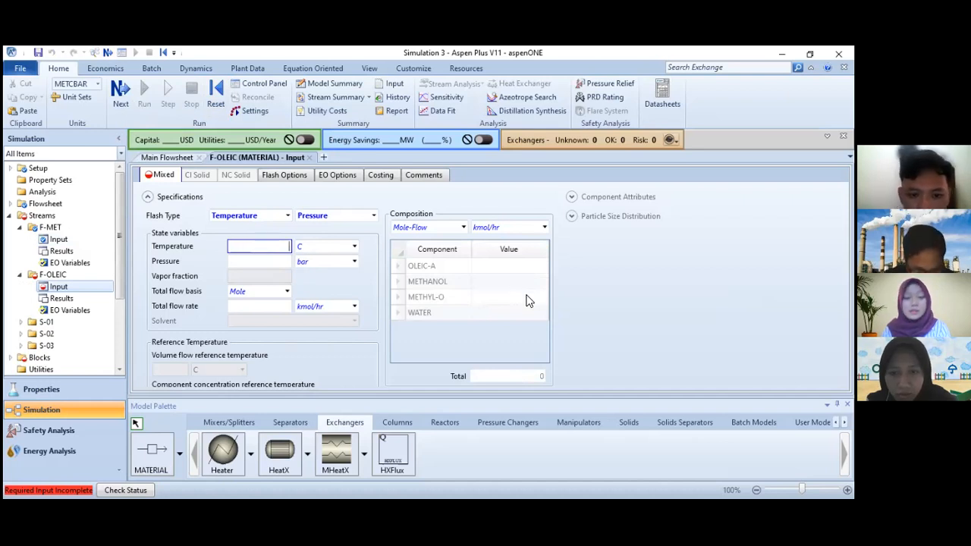
{"action": "type", "text": "30"}
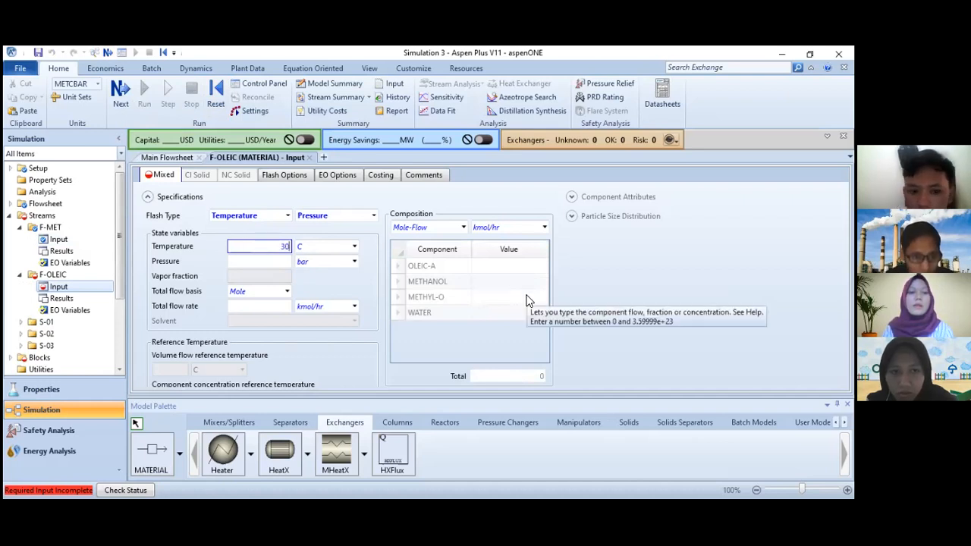
{"action": "left_click", "coordinate": [289, 262]}
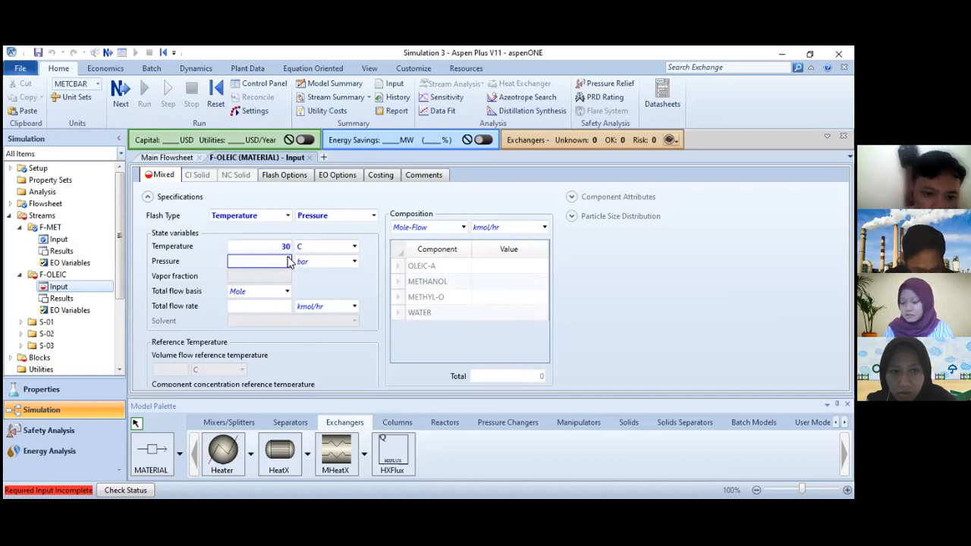
{"action": "type", "text": "1"}
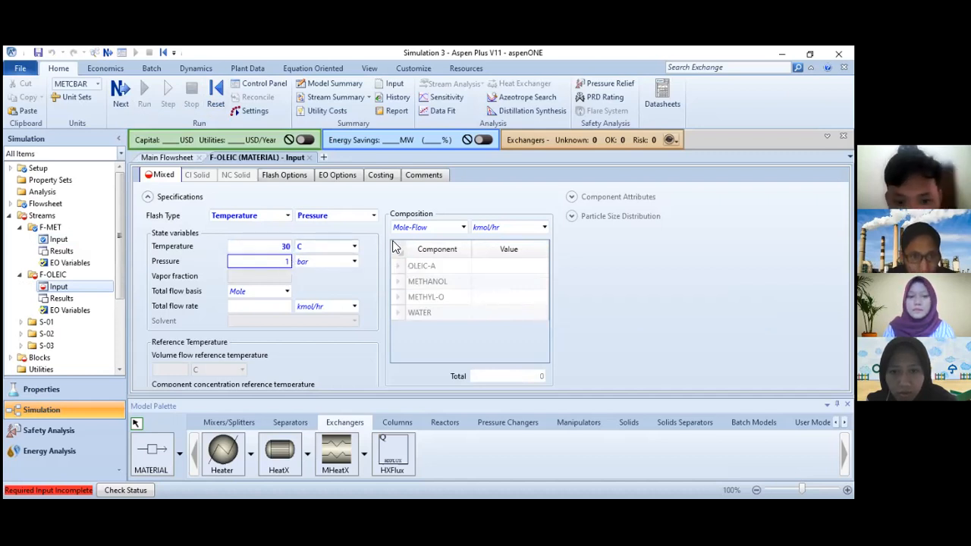
{"action": "left_click", "coordinate": [513, 298]}
{"action": "left_click", "coordinate": [511, 298]}
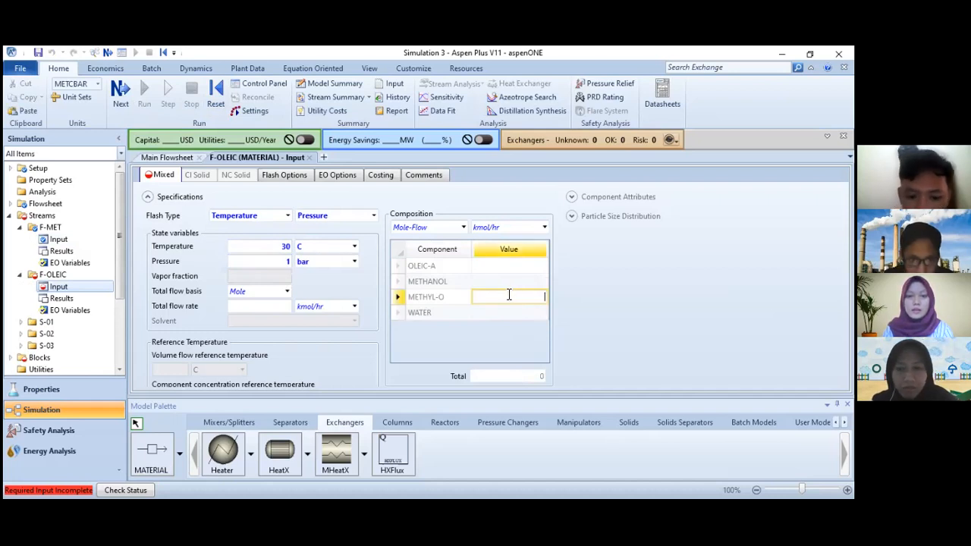
{"action": "left_click", "coordinate": [353, 262]}
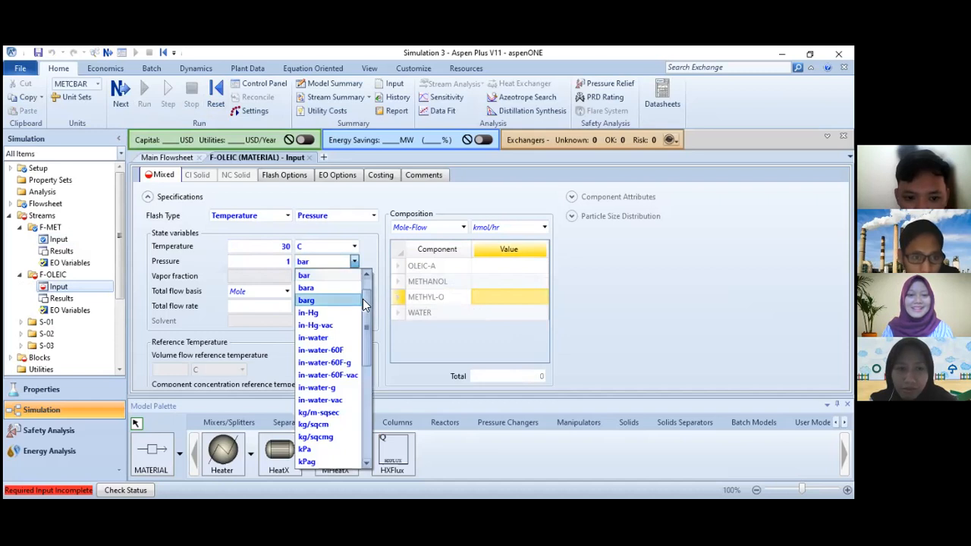
{"action": "left_click_drag", "start_coordinate": [365, 304], "coordinate": [365, 280]}
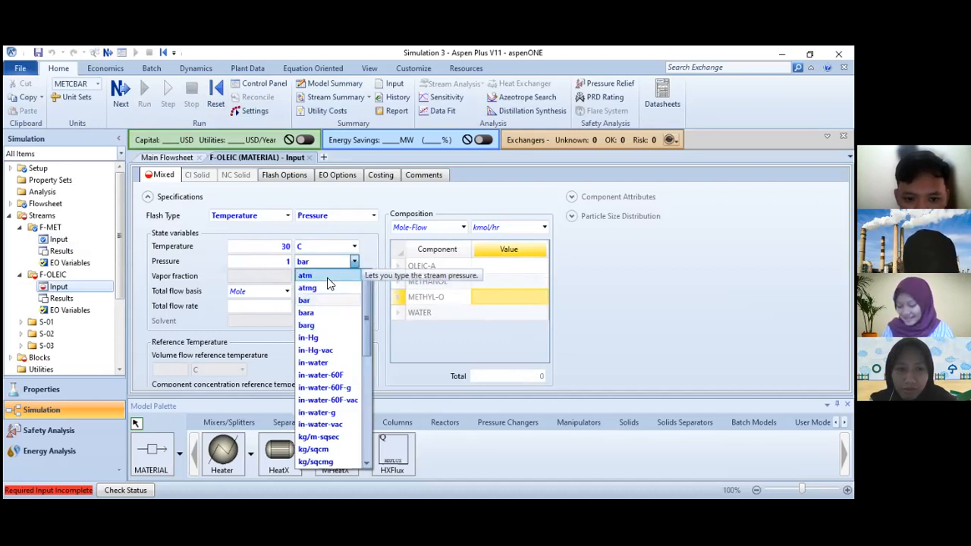
{"action": "left_click", "coordinate": [327, 275]}
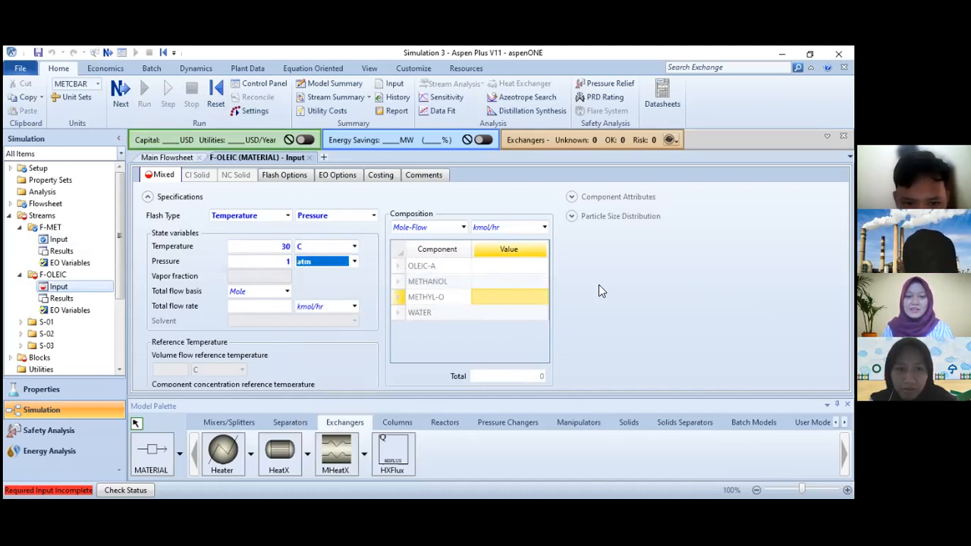
- Set the OLEIC-A mole flow in feed stream F-OLEIC to 200 kmol/hr
{"action": "left_click", "coordinate": [521, 303]}
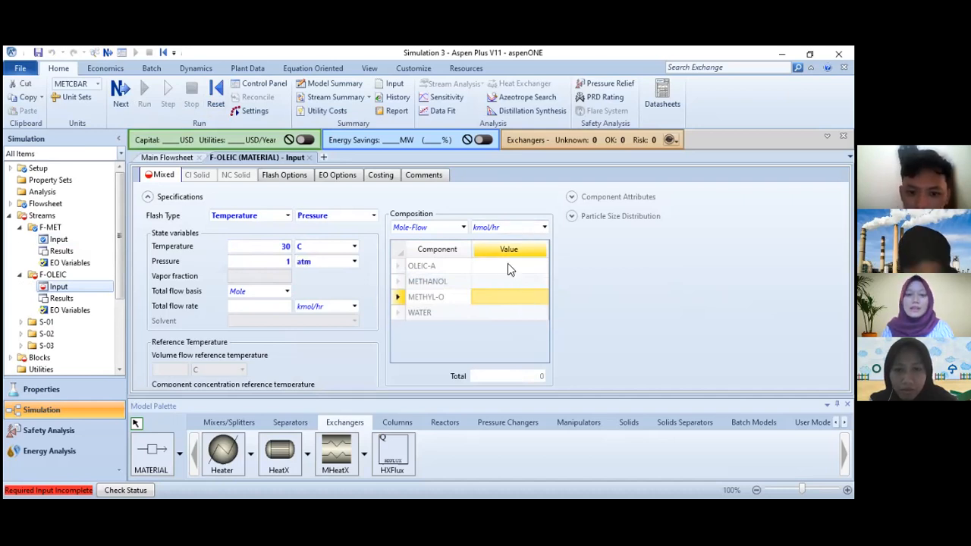
{"action": "left_click", "coordinate": [508, 266]}
{"action": "type", "text": "200"}
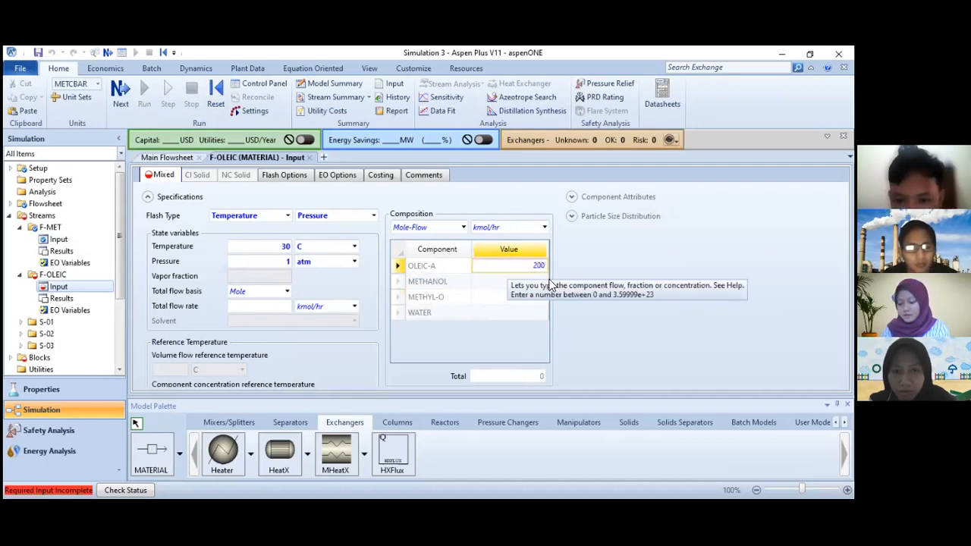
{"action": "left_click", "coordinate": [623, 254]}
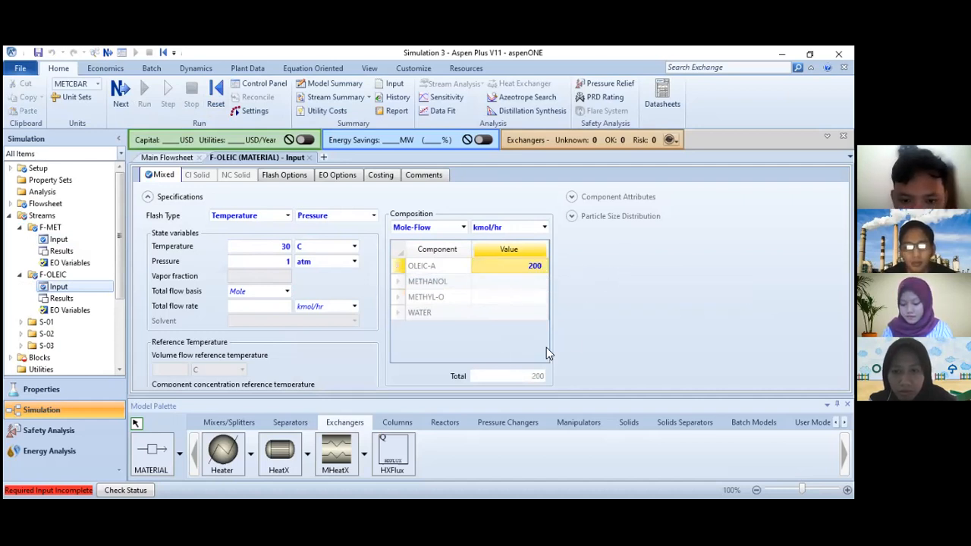
- Specify heater E-101 with a temperature of 60 C and a pressure of 1 atm
{"action": "left_click", "coordinate": [107, 53]}
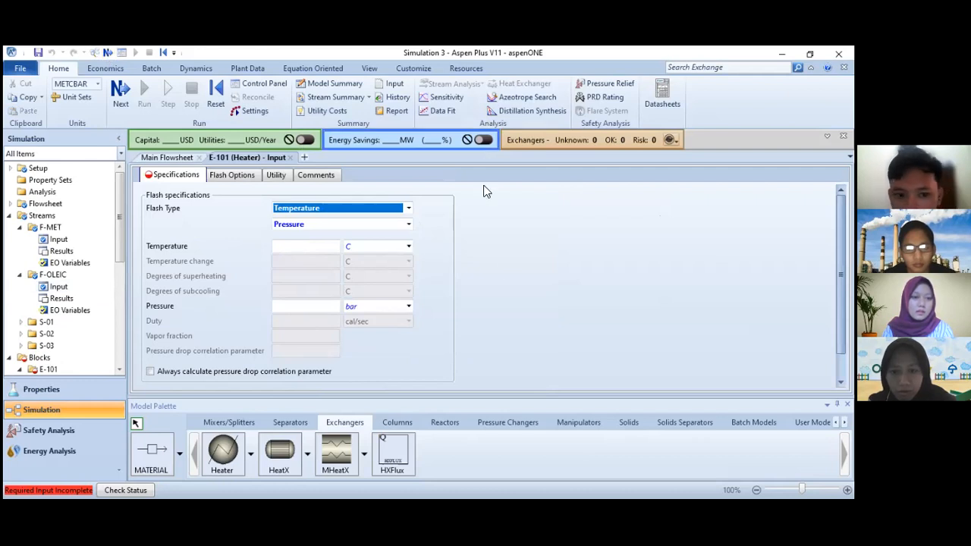
{"action": "left_click", "coordinate": [309, 245]}
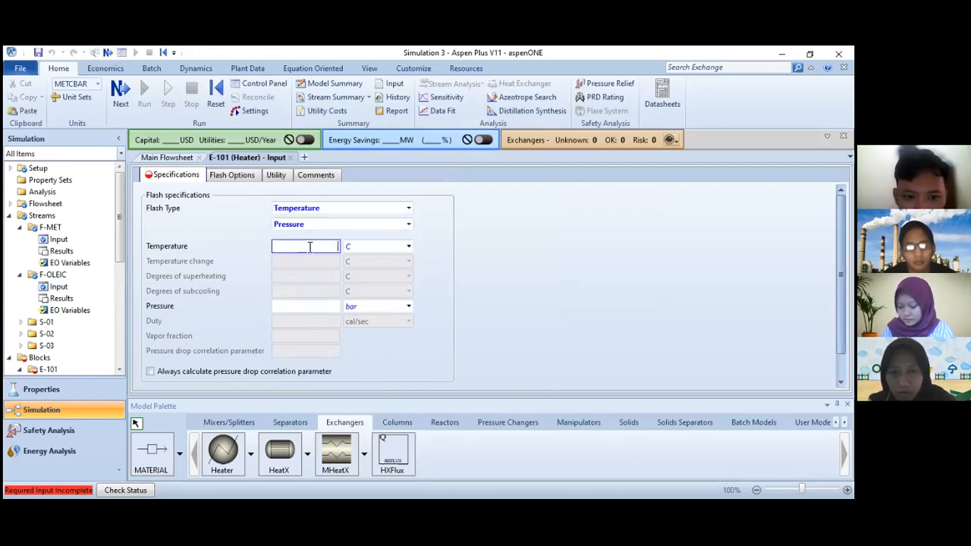
{"action": "type", "text": "60"}
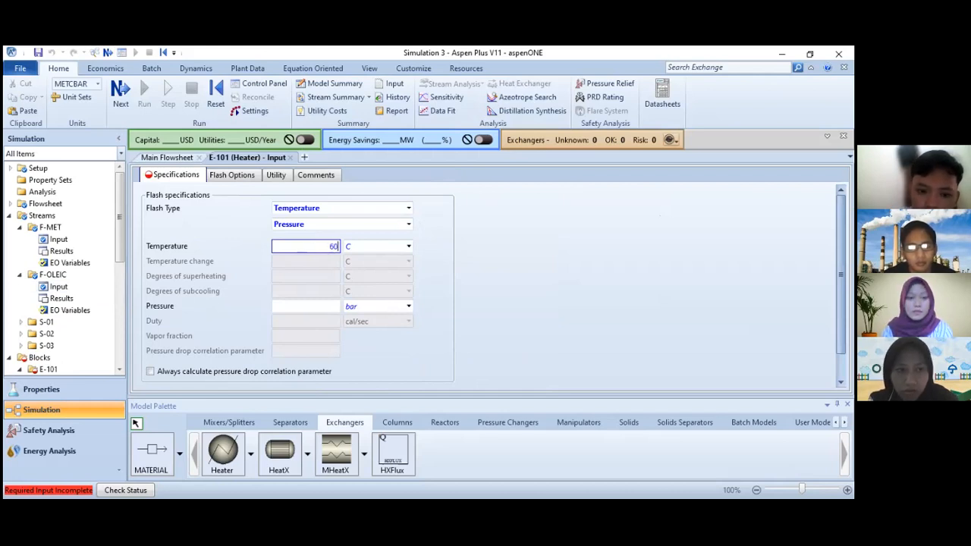
{"action": "left_click", "coordinate": [323, 307]}
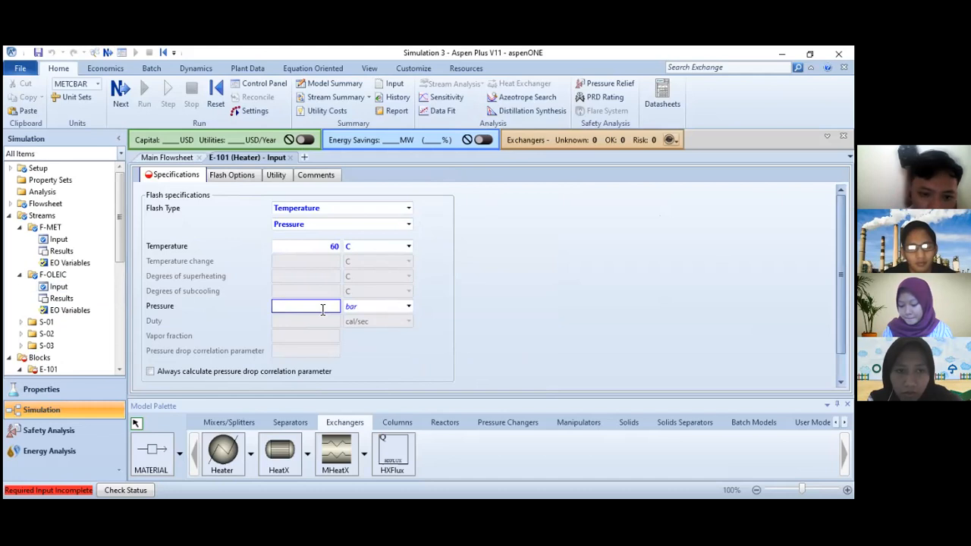
{"action": "type", "text": "1"}
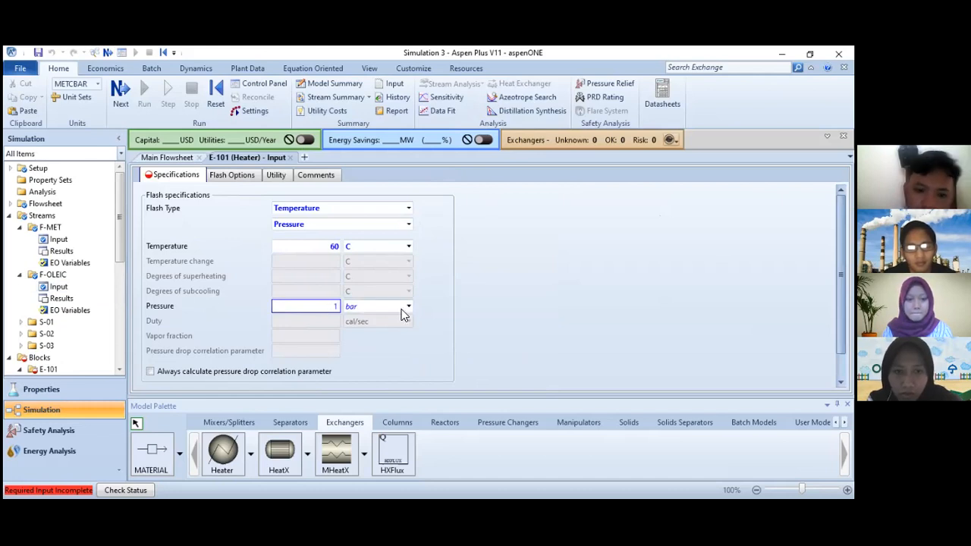
{"action": "left_click", "coordinate": [366, 306]}
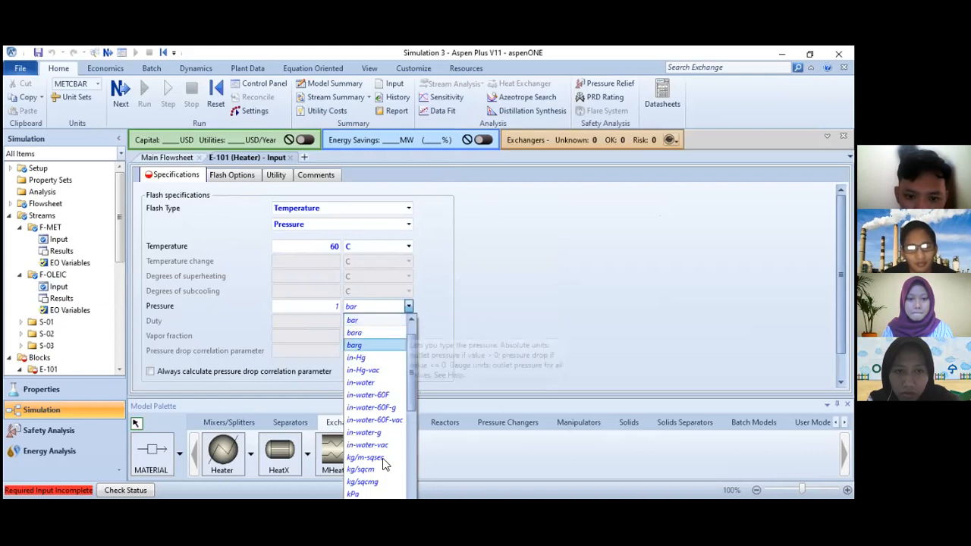
{"action": "scroll", "coordinate": [420, 361], "scroll_direction": "up", "scroll_amount": 1}
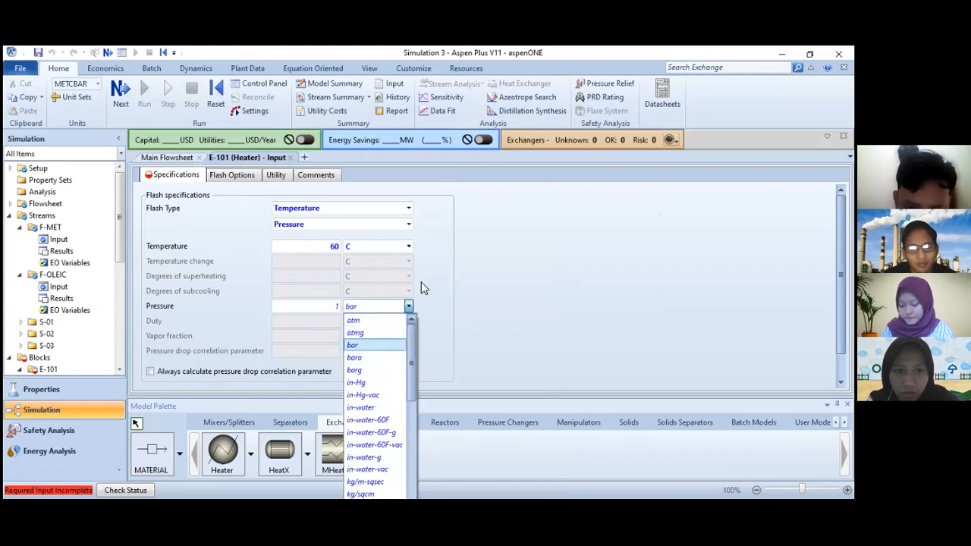
{"action": "left_click", "coordinate": [362, 319]}
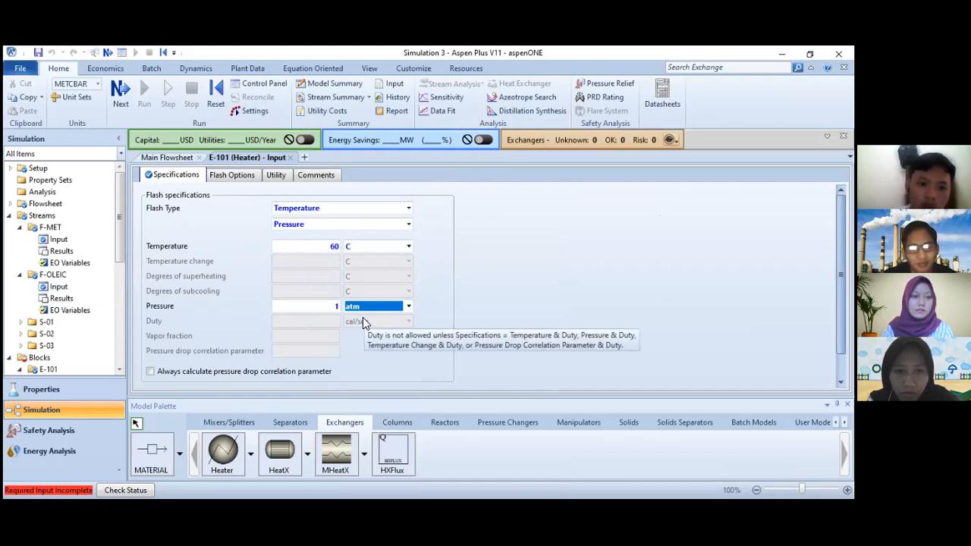
- Specify heater E-102 with a temperature of 60 C and a pressure of 1 atm
{"action": "left_click", "coordinate": [106, 53]}
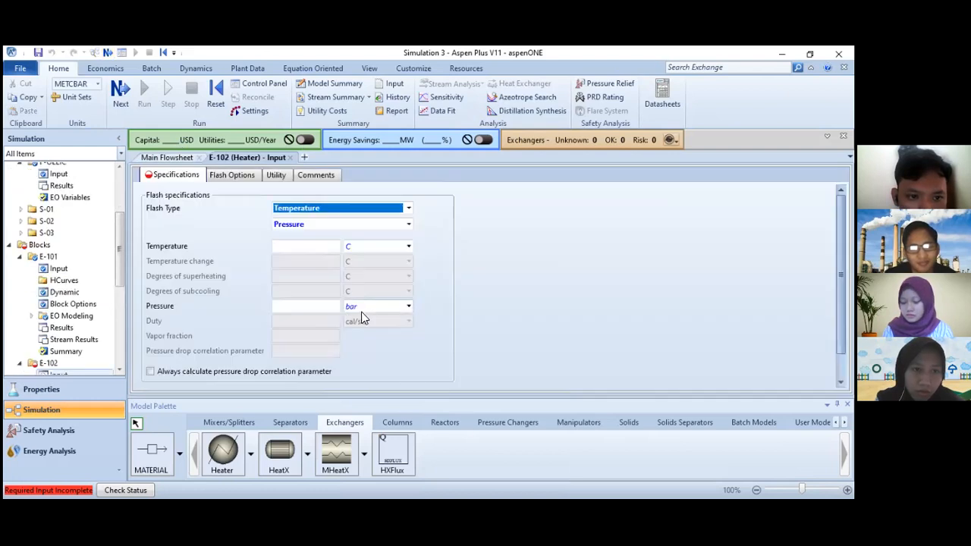
{"action": "left_click", "coordinate": [325, 246]}
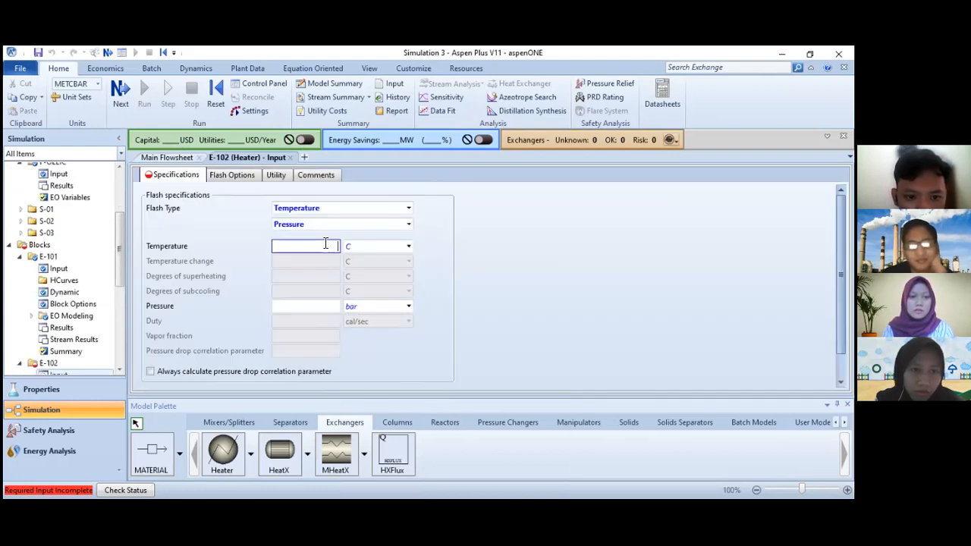
{"action": "type", "text": "60"}
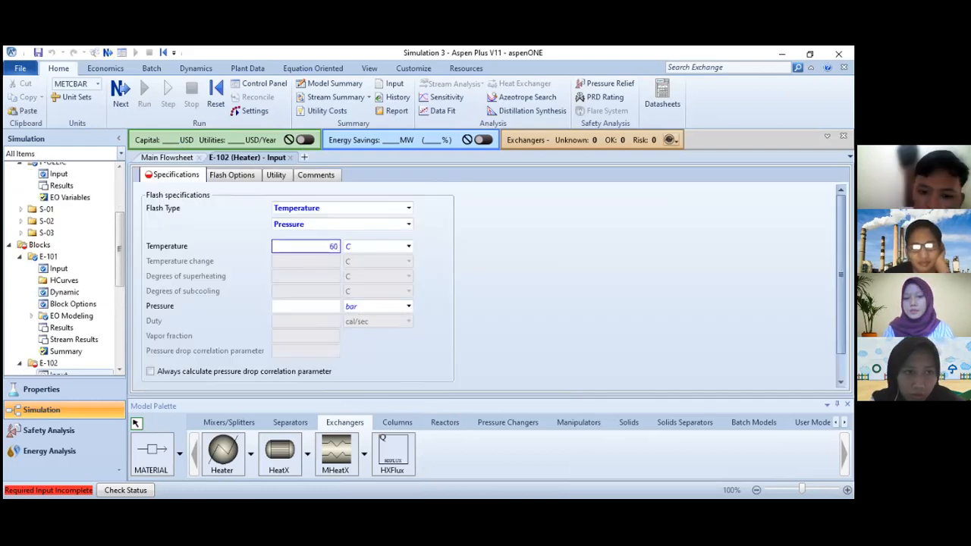
{"action": "left_click", "coordinate": [320, 307]}
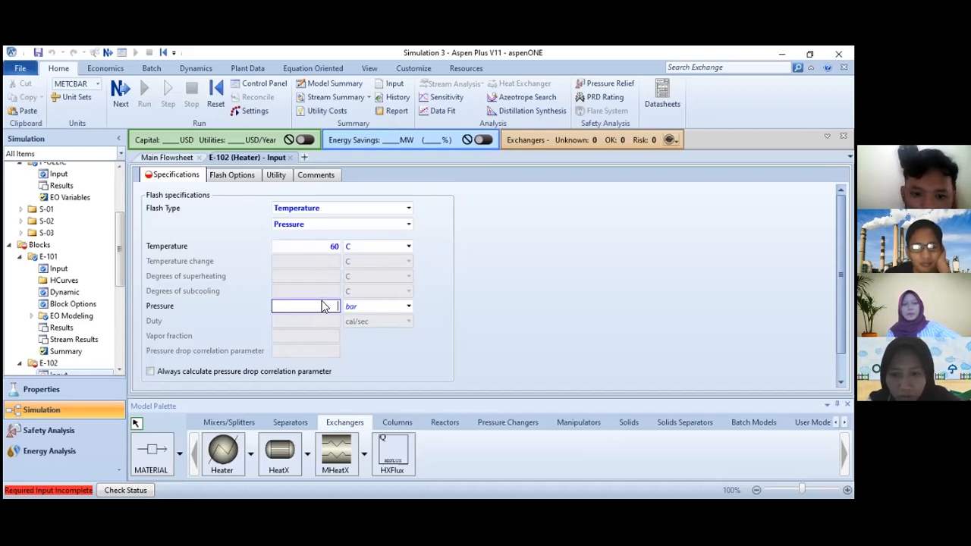
{"action": "type", "text": "1"}
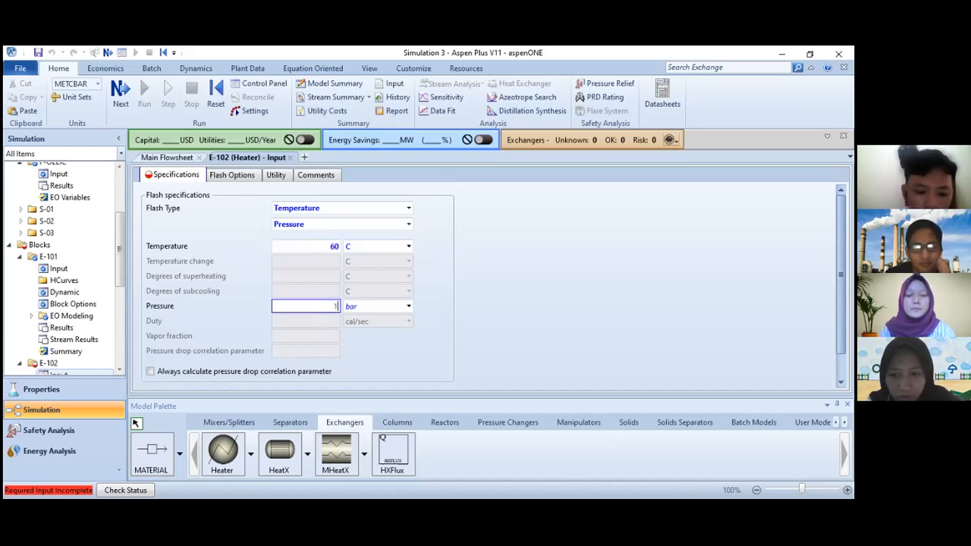
{"action": "left_click", "coordinate": [408, 306]}
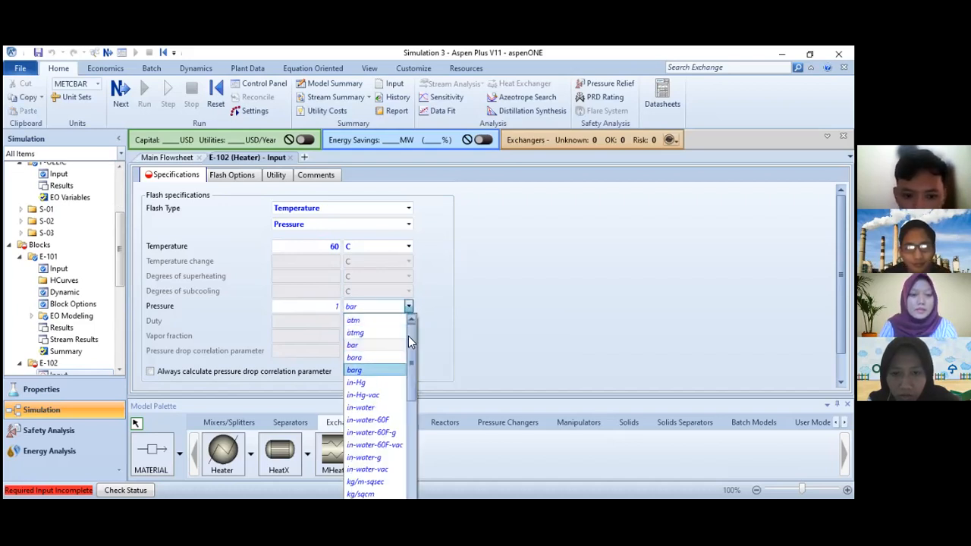
{"action": "scroll", "coordinate": [376, 319], "scroll_direction": "up", "scroll_amount": 1}
{"action": "left_click", "coordinate": [375, 319]}
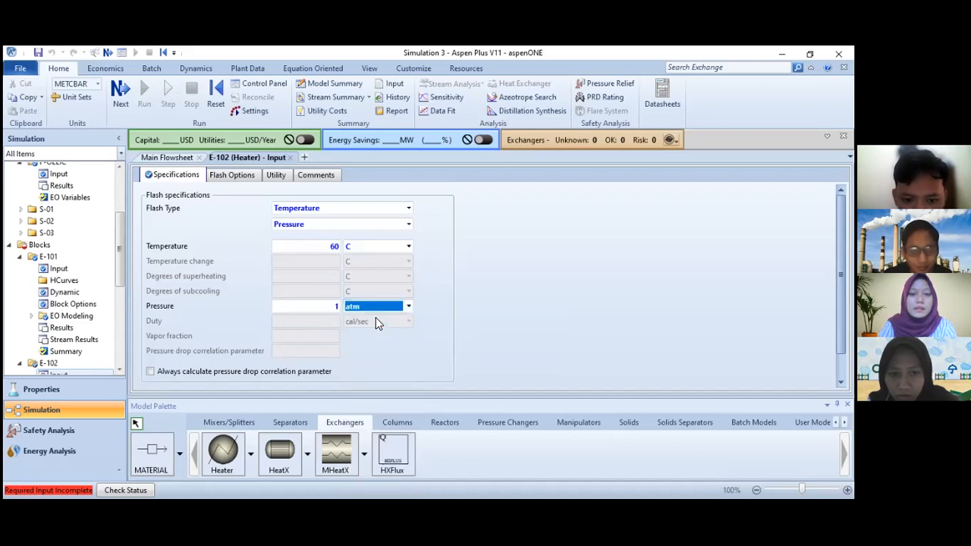
- Set the operating conditions of reactor R-101 to a pressure of 1 atm and a temperature of 60 C
{"action": "left_click", "coordinate": [108, 53]}
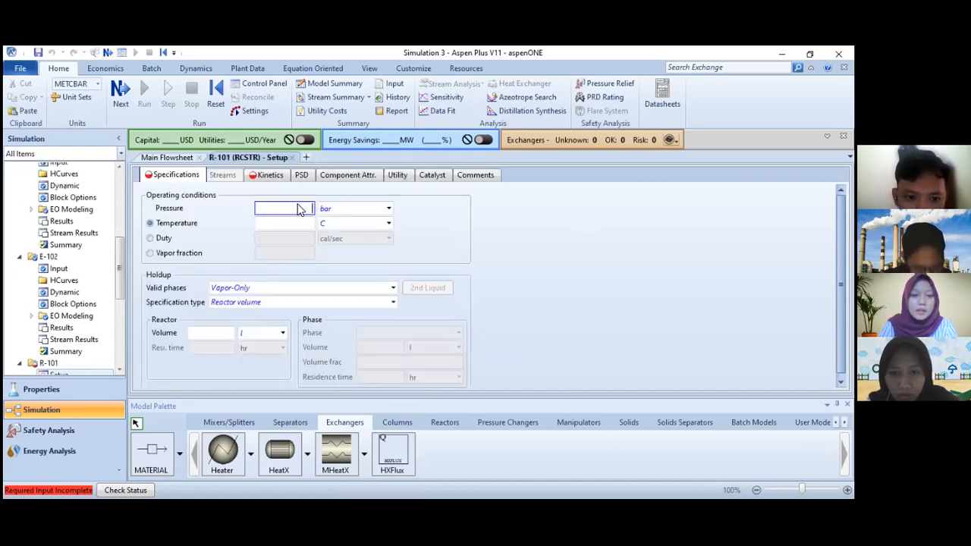
{"action": "type", "text": "1"}
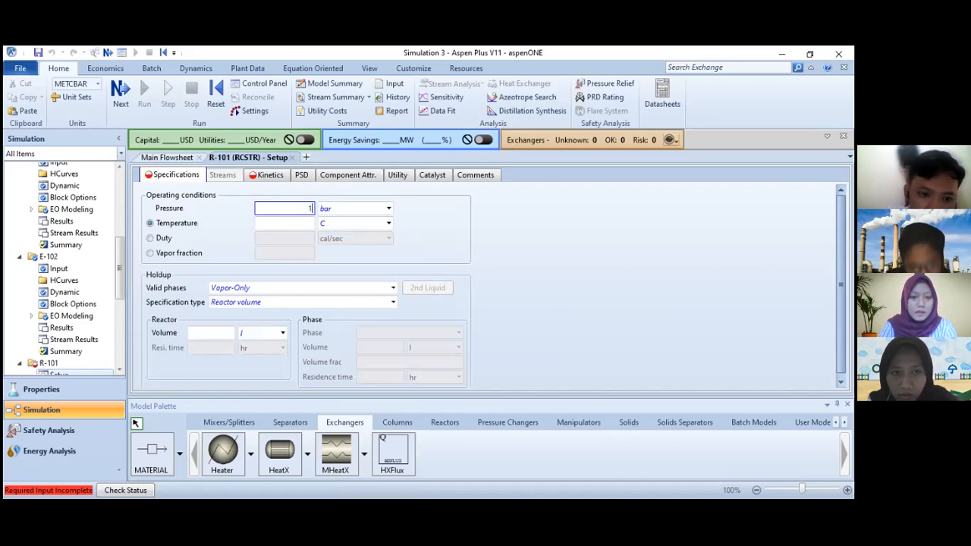
{"action": "left_click", "coordinate": [386, 210]}
{"action": "left_click", "coordinate": [386, 210]}
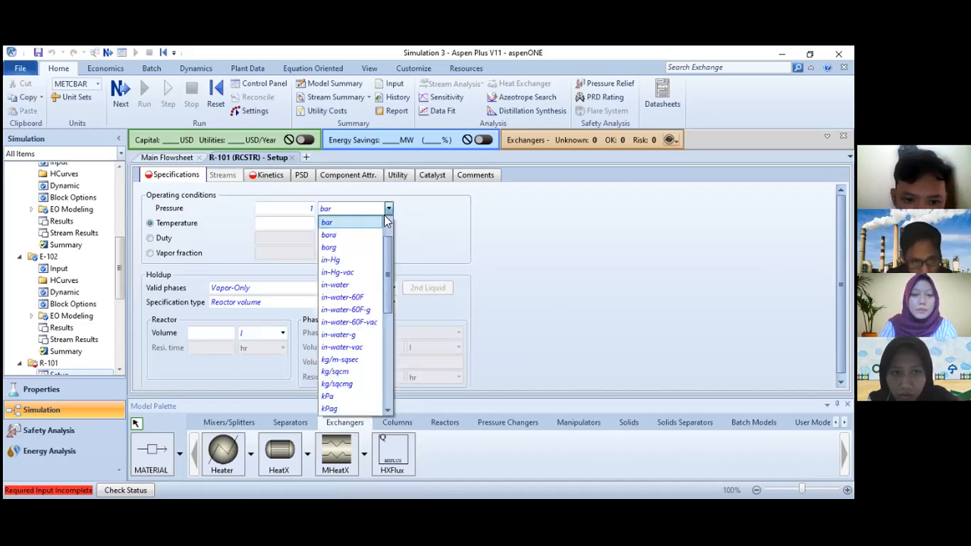
{"action": "left_click_drag", "start_coordinate": [388, 254], "coordinate": [382, 222]}
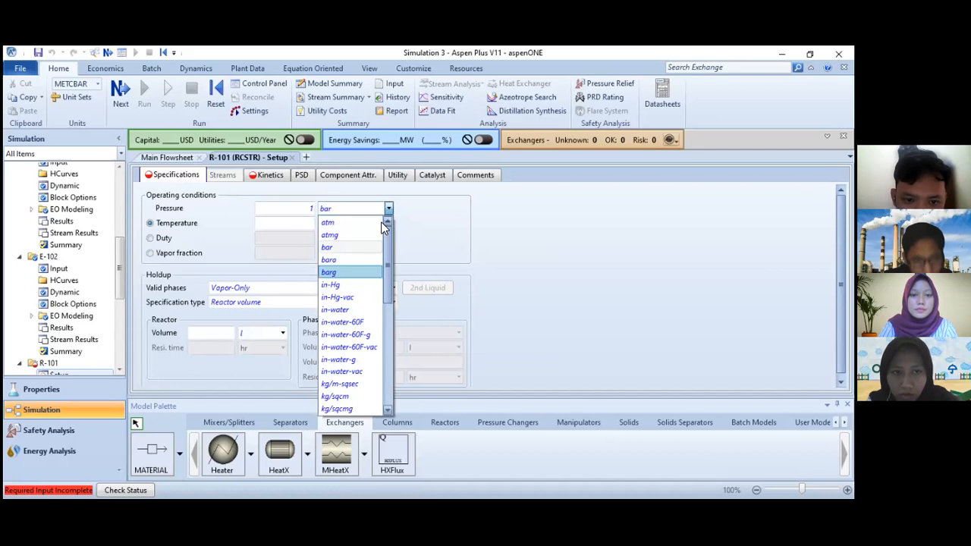
{"action": "left_click", "coordinate": [334, 222]}
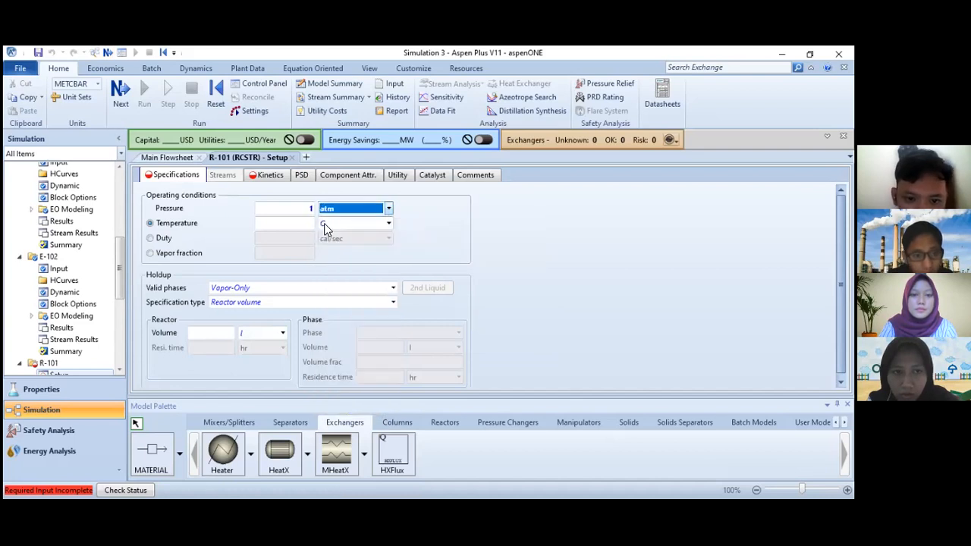
{"action": "left_click", "coordinate": [288, 225]}
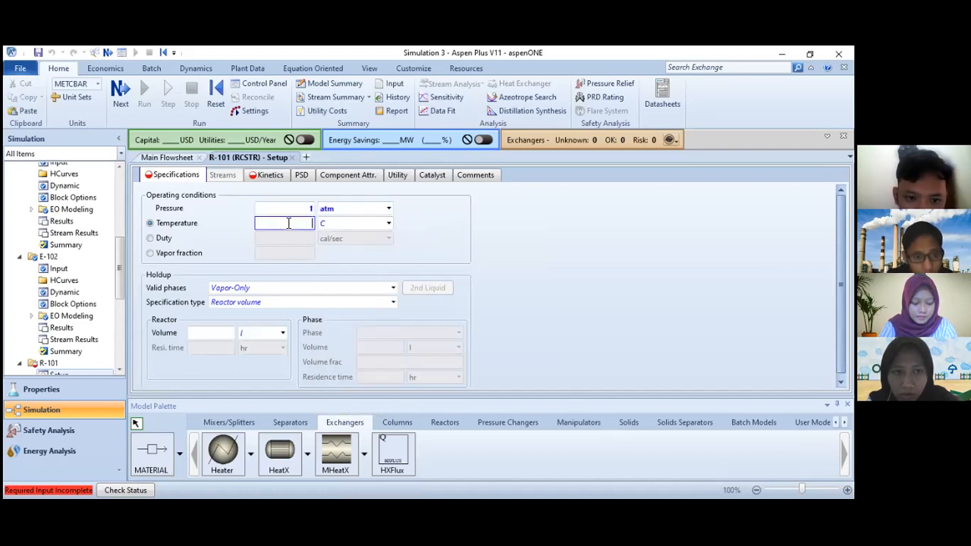
{"action": "type", "text": "60"}
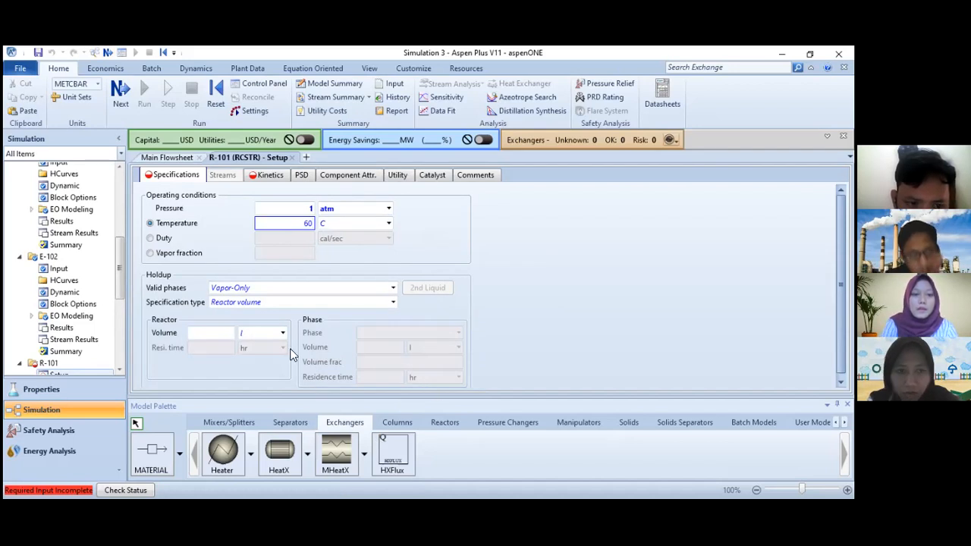
- Set the valid phases of reactor R-101's holdup to Liquid-Only
{"action": "left_click", "coordinate": [392, 288]}
{"action": "left_click", "coordinate": [393, 287]}
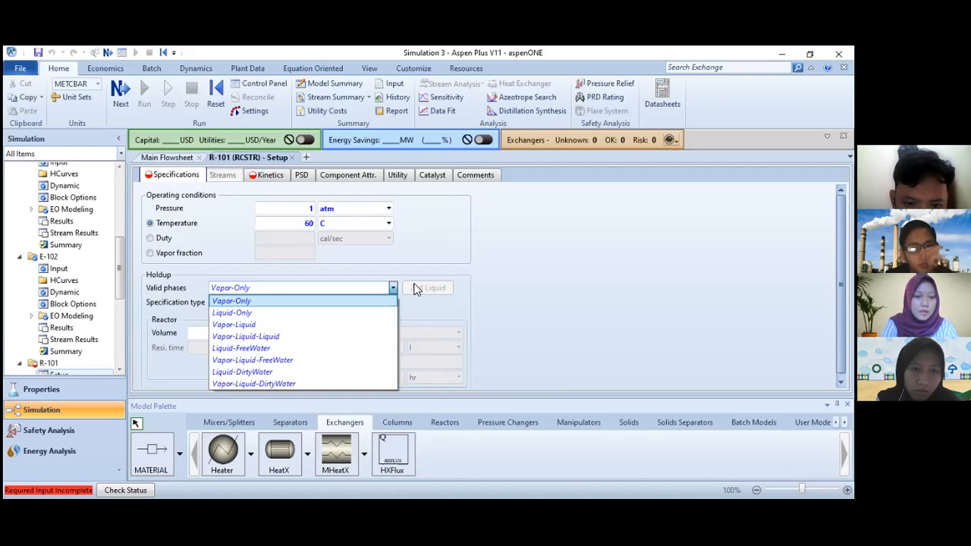
{"action": "left_click", "coordinate": [341, 312]}
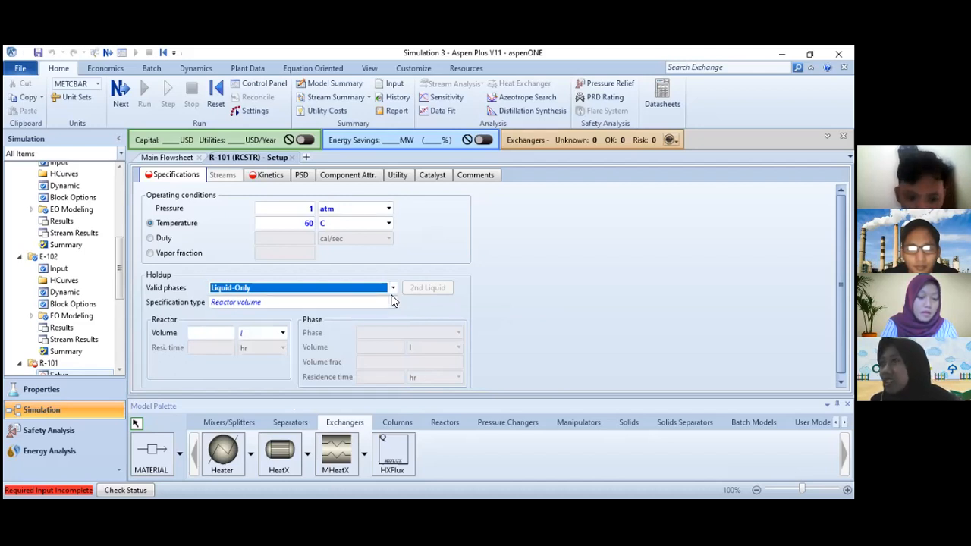
- Set the reactor volume of R-101 to 0.6 cum
{"action": "left_click", "coordinate": [221, 332]}
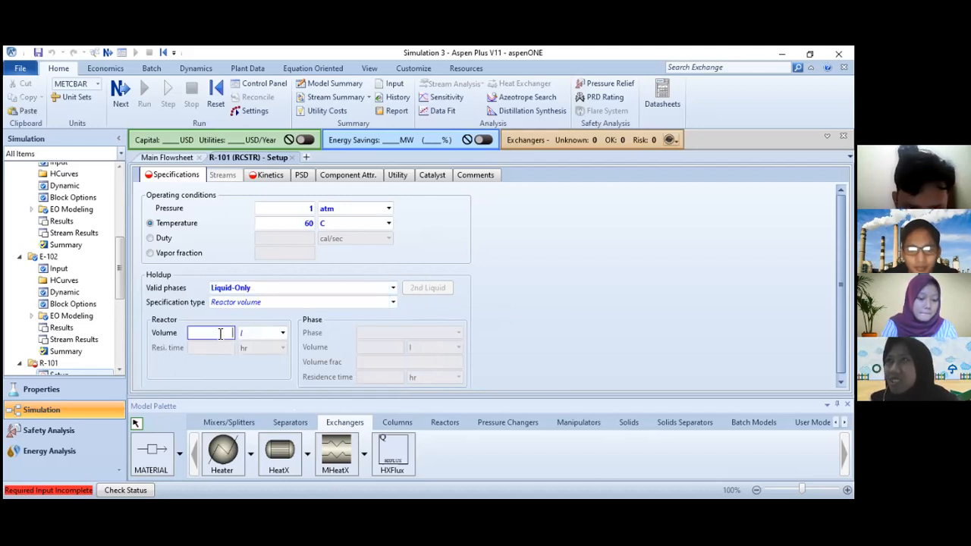
{"action": "type", "text": "0"}
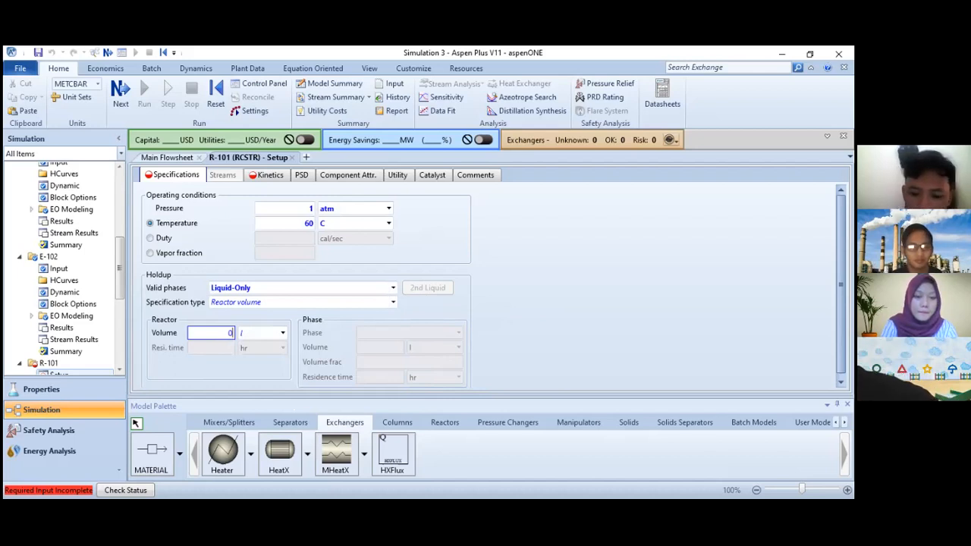
{"action": "type", "text": ".6"}
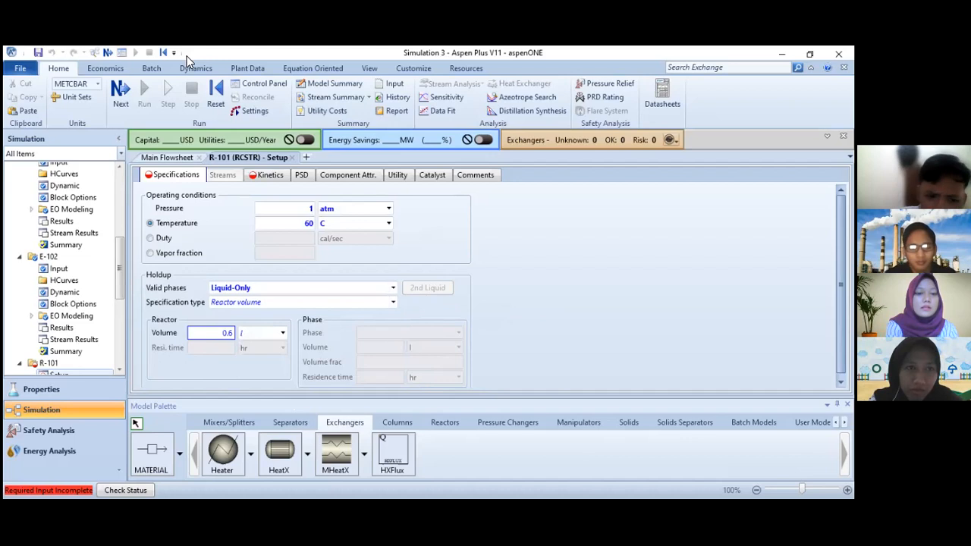
{"action": "left_click", "coordinate": [280, 336]}
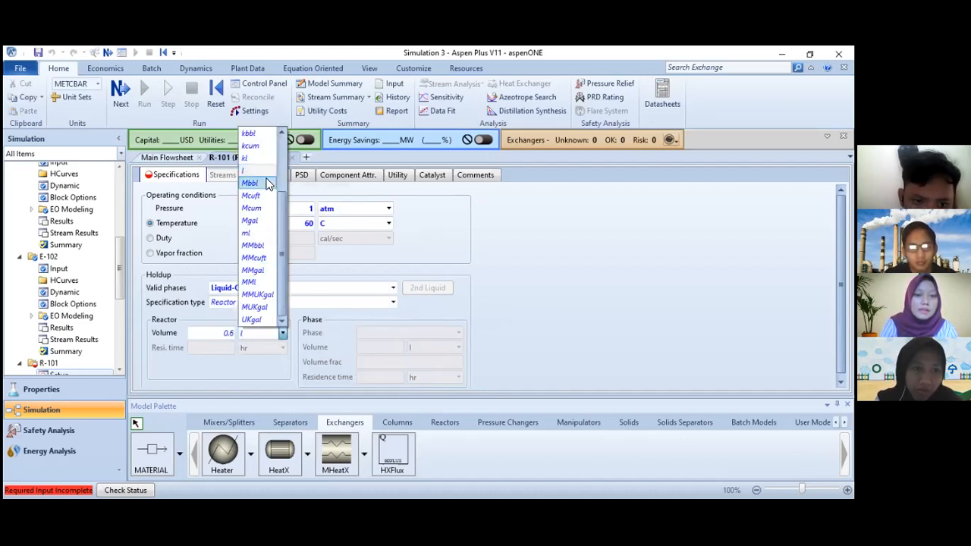
{"action": "left_click_drag", "start_coordinate": [281, 195], "coordinate": [282, 148]}
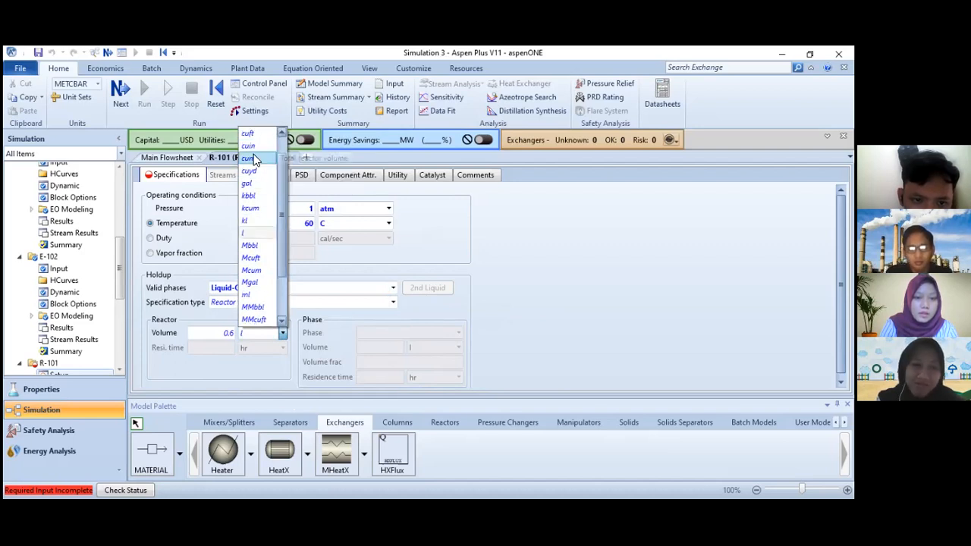
{"action": "left_click", "coordinate": [249, 158]}
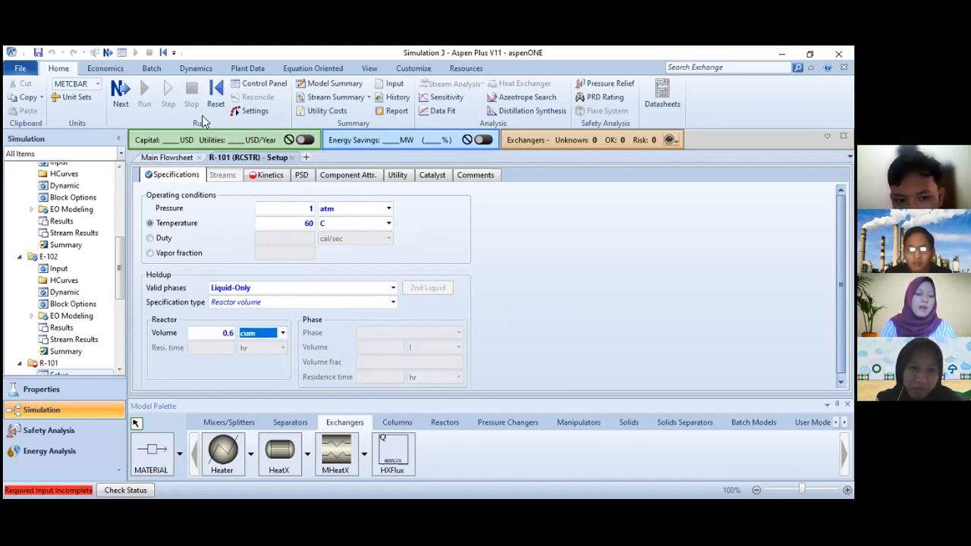
- Create reaction set R-1 of type GENERAL for the kinetics of reactor R-101
{"action": "left_click", "coordinate": [107, 52]}
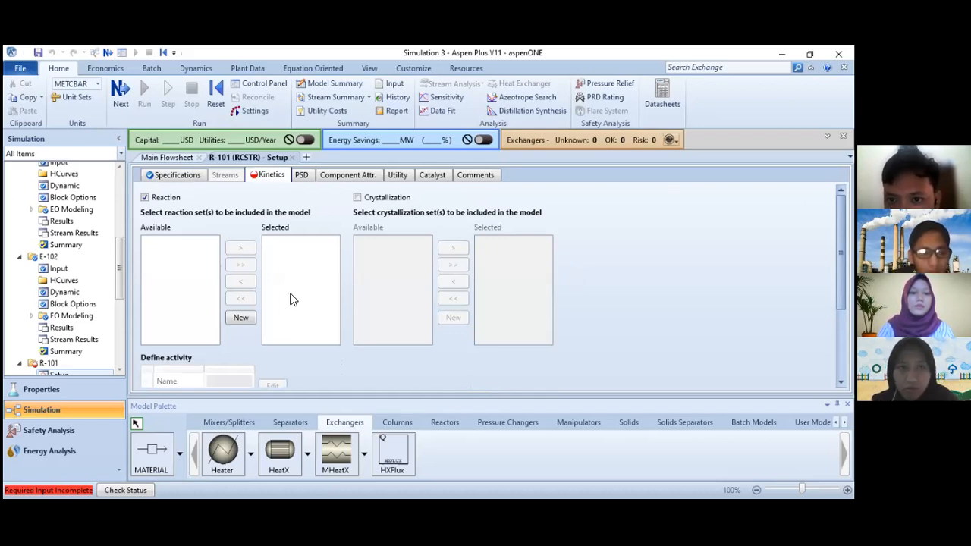
{"action": "left_click", "coordinate": [241, 318]}
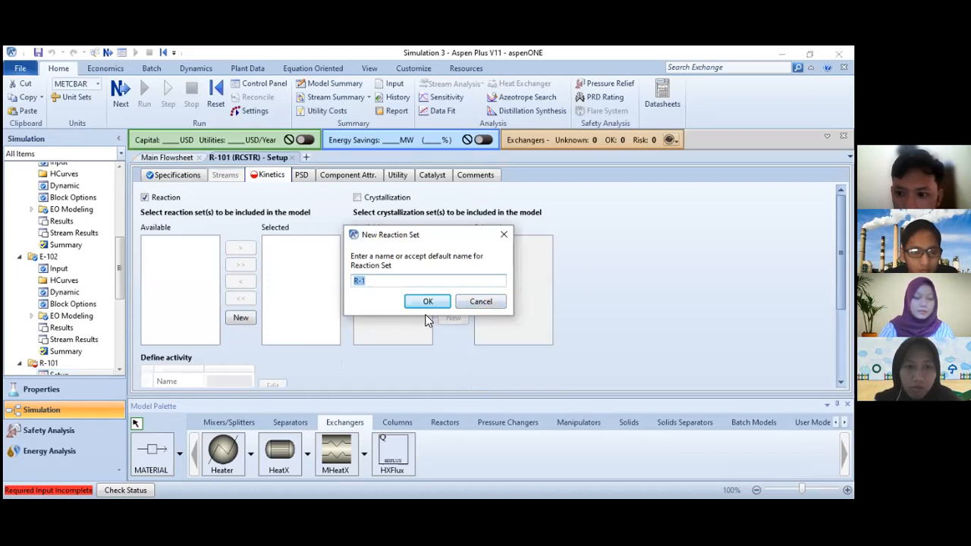
{"action": "left_click", "coordinate": [447, 298]}
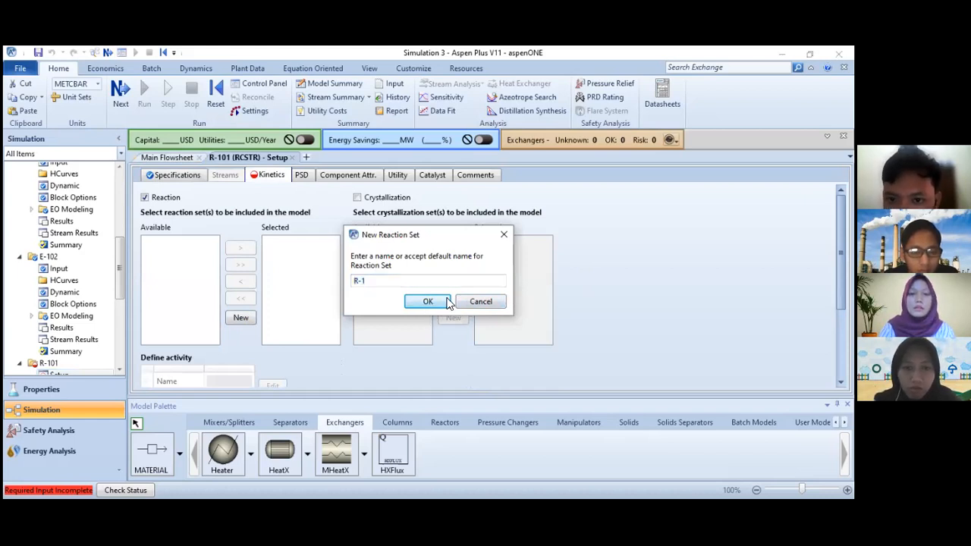
{"action": "left_click", "coordinate": [453, 274]}
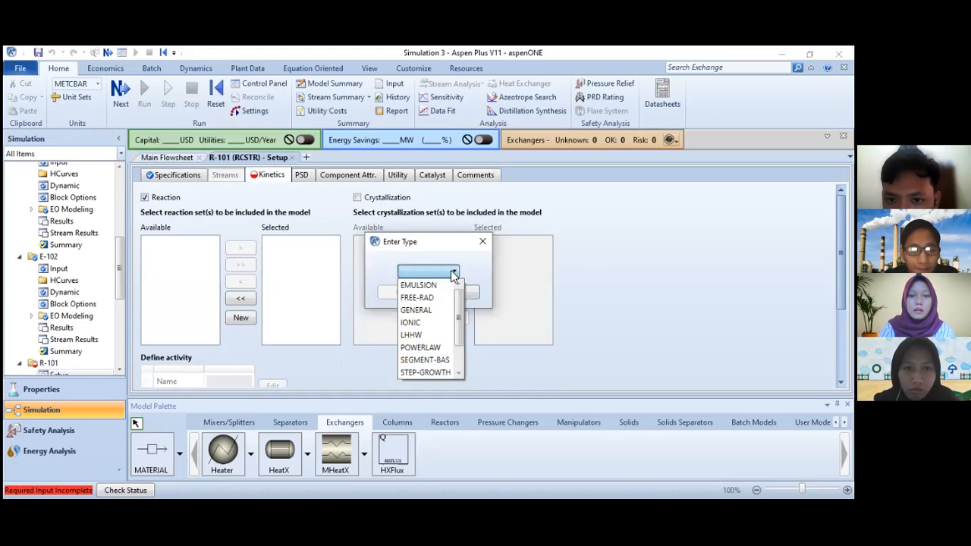
{"action": "left_click", "coordinate": [433, 347]}
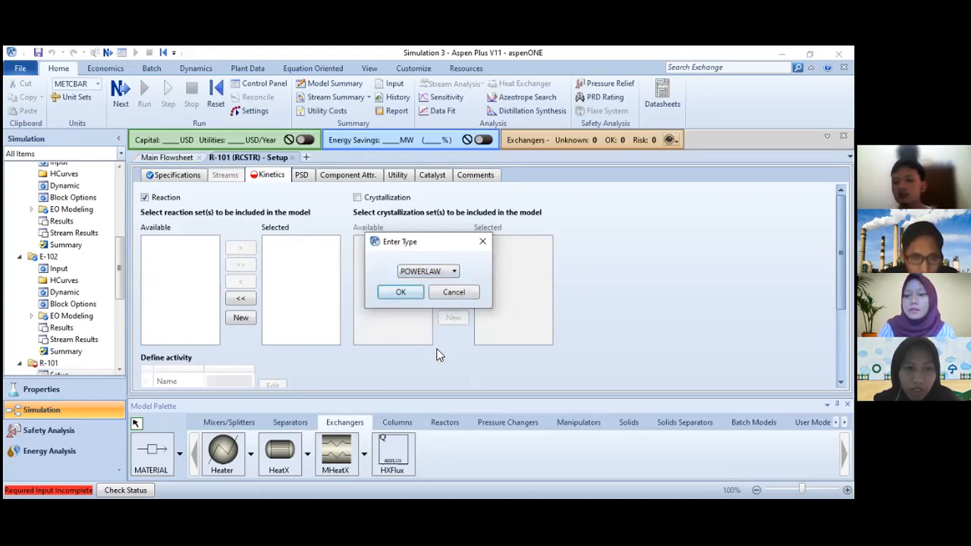
{"action": "left_click", "coordinate": [429, 272]}
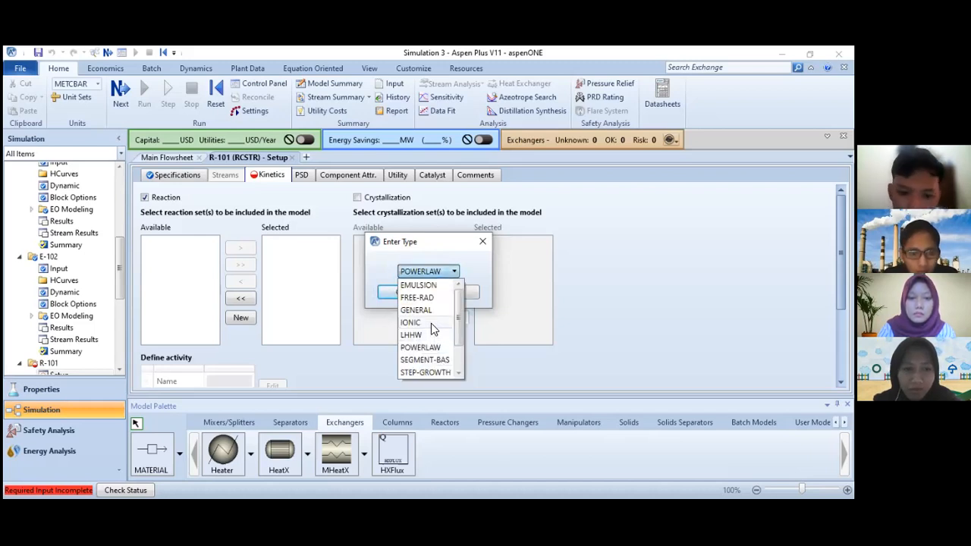
{"action": "left_click", "coordinate": [421, 310]}
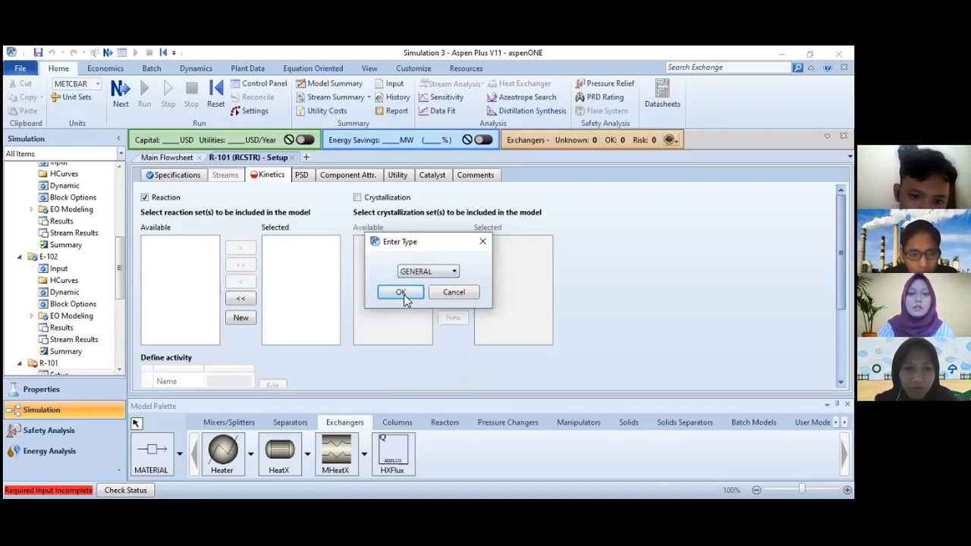
{"action": "left_click", "coordinate": [408, 295]}
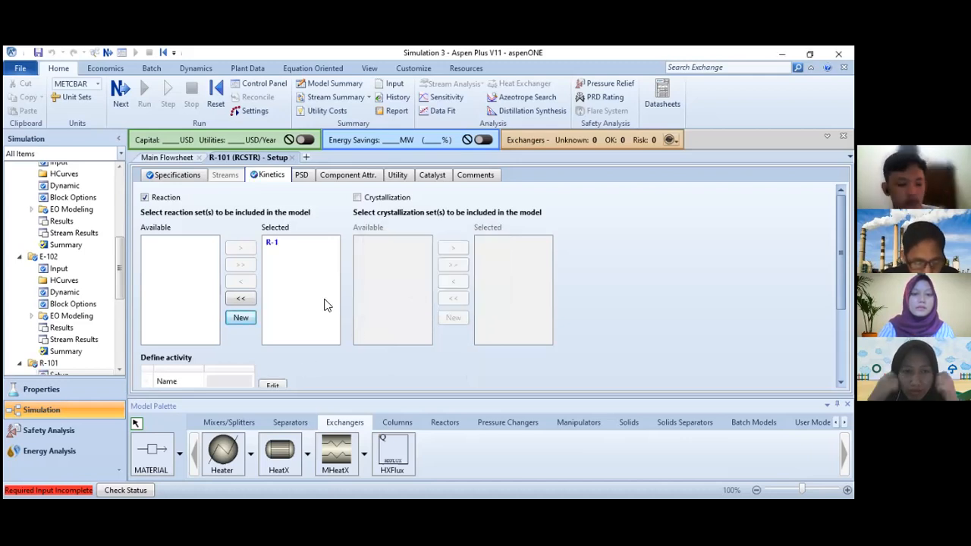
- Add a new reaction to reaction set R-1, keeping POWERLAW as its reaction class
{"action": "left_click", "coordinate": [122, 95]}
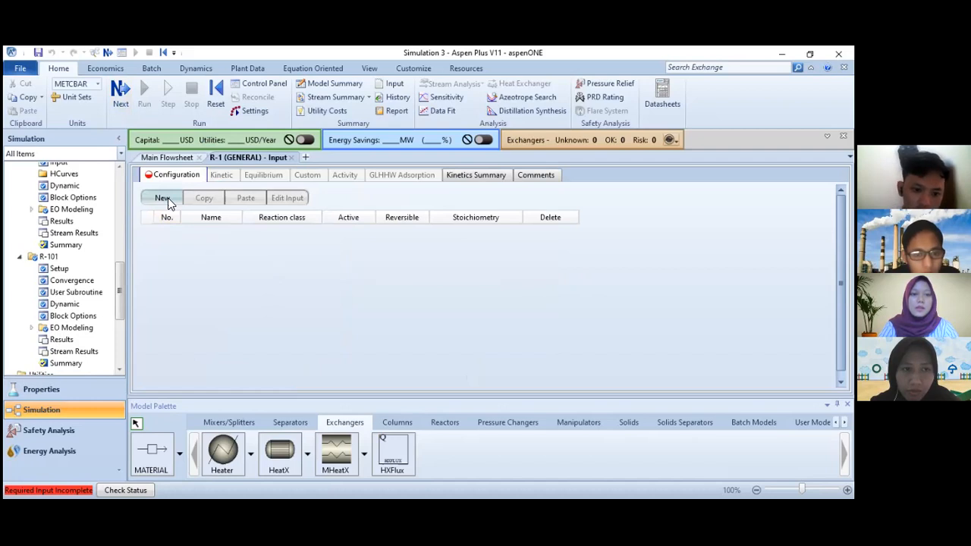
{"action": "left_click", "coordinate": [163, 199]}
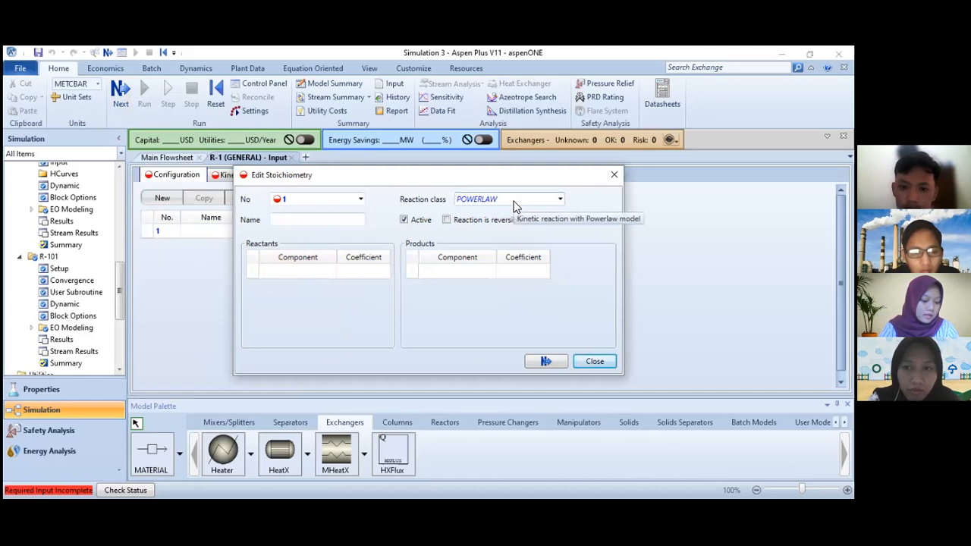
{"action": "left_click", "coordinate": [561, 198]}
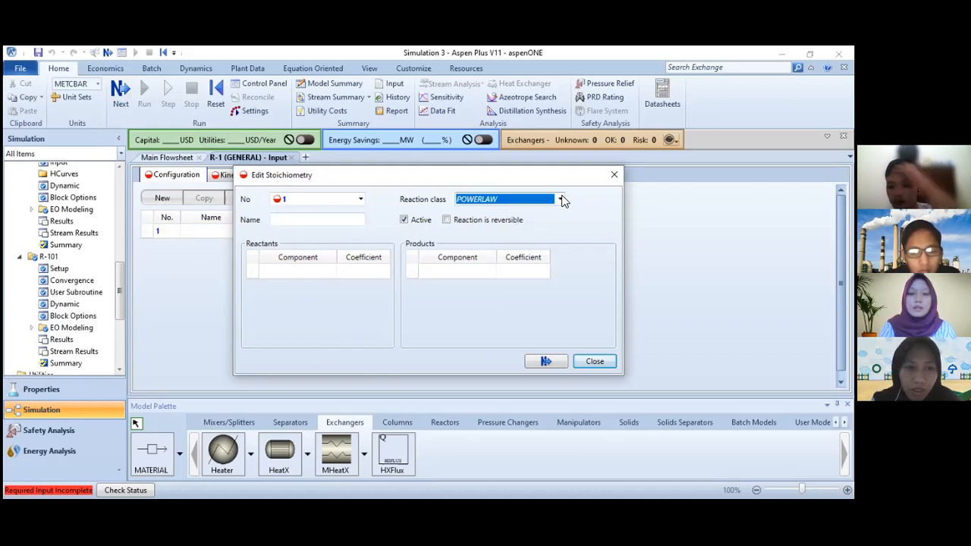
{"action": "left_click", "coordinate": [598, 215]}
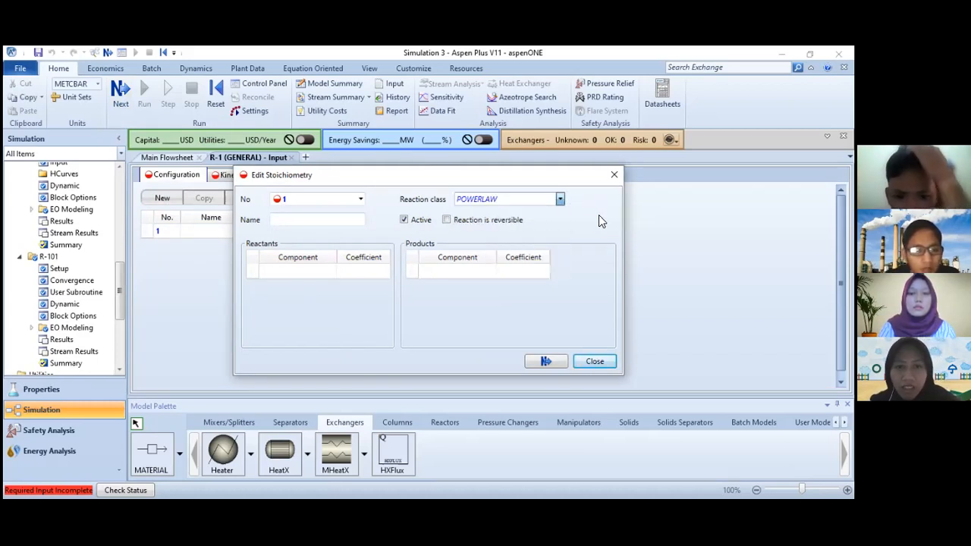
- Enter the reactants of reaction 1 as OLEIC-A and METHANOL, each with a coefficient of -1
{"action": "left_click", "coordinate": [292, 273]}
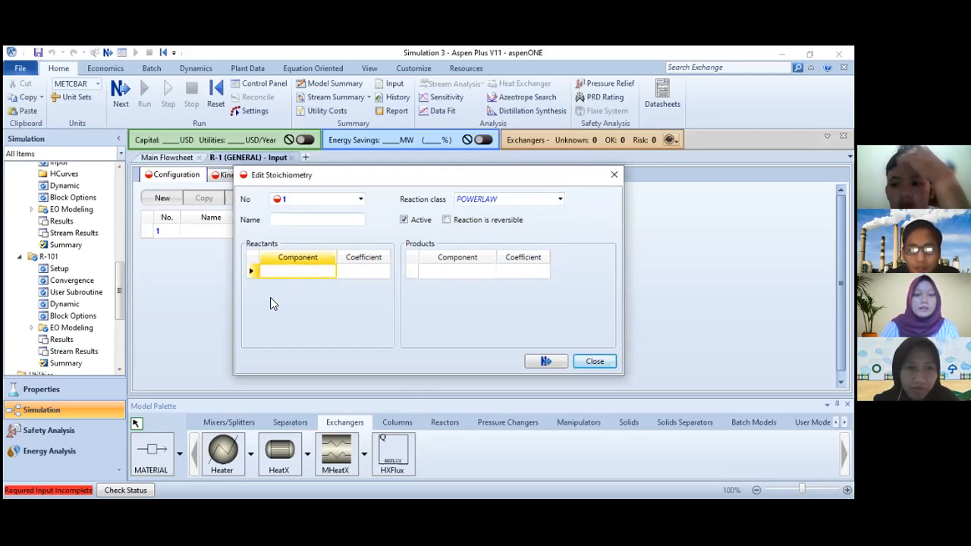
{"action": "type", "text": "OLEIC-A"}
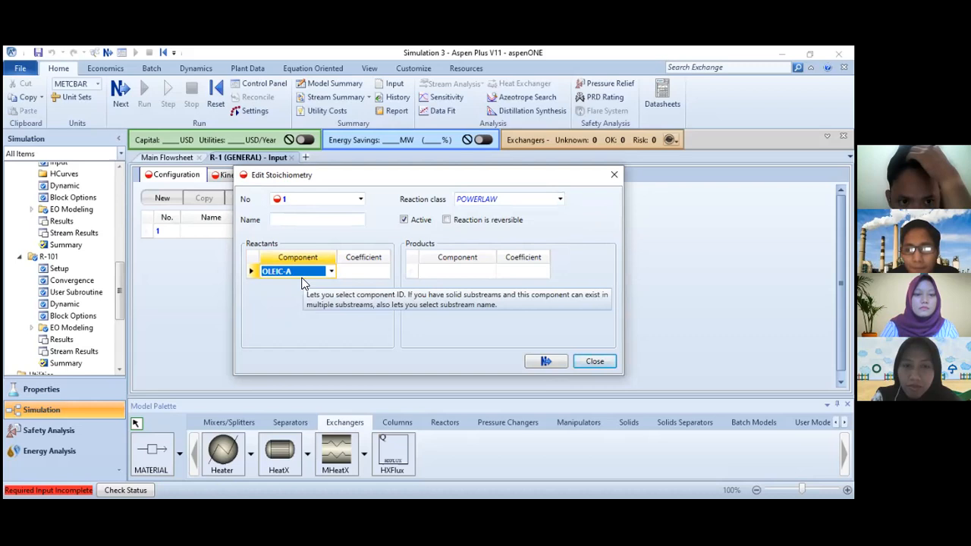
{"action": "left_click", "coordinate": [374, 271]}
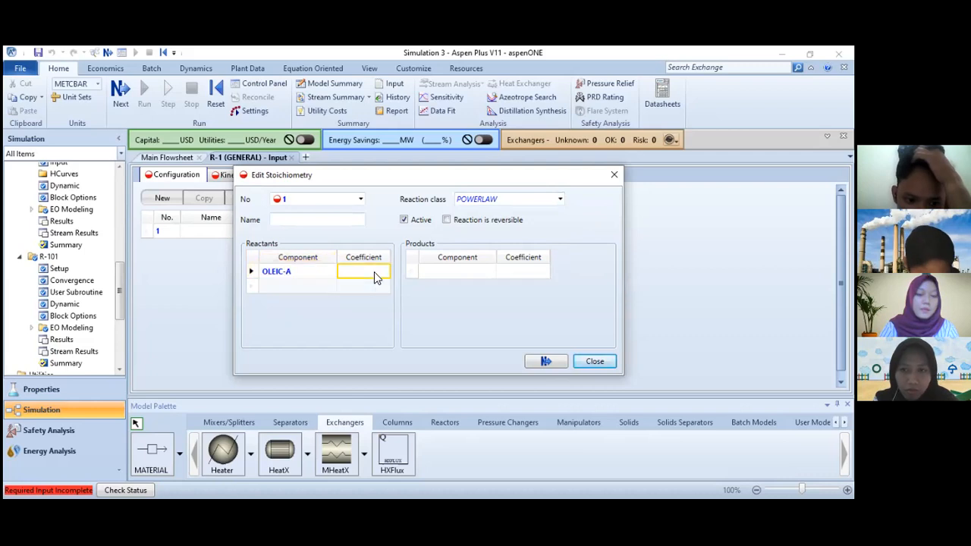
{"action": "type", "text": "-1"}
{"action": "left_click", "coordinate": [296, 285]}
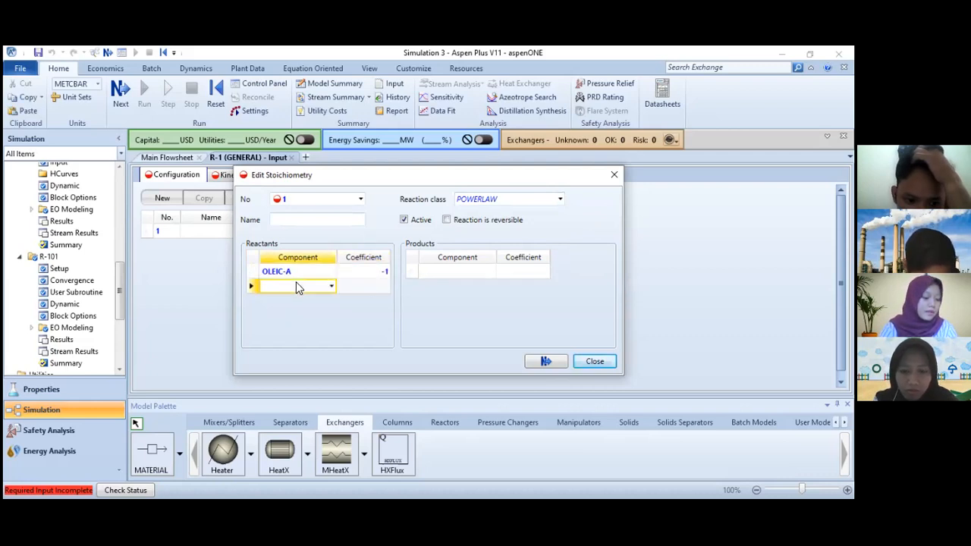
{"action": "type", "text": "METHANOL"}
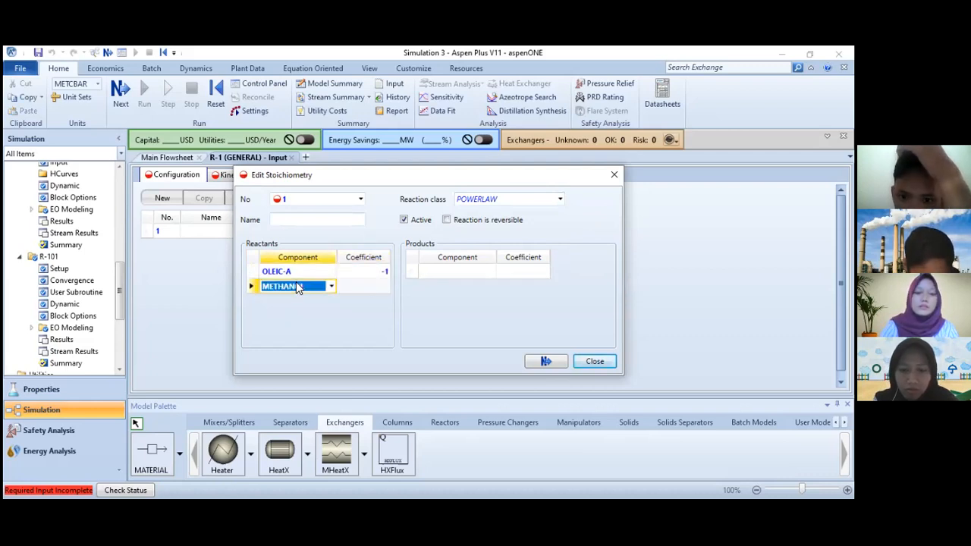
{"action": "left_click", "coordinate": [373, 284]}
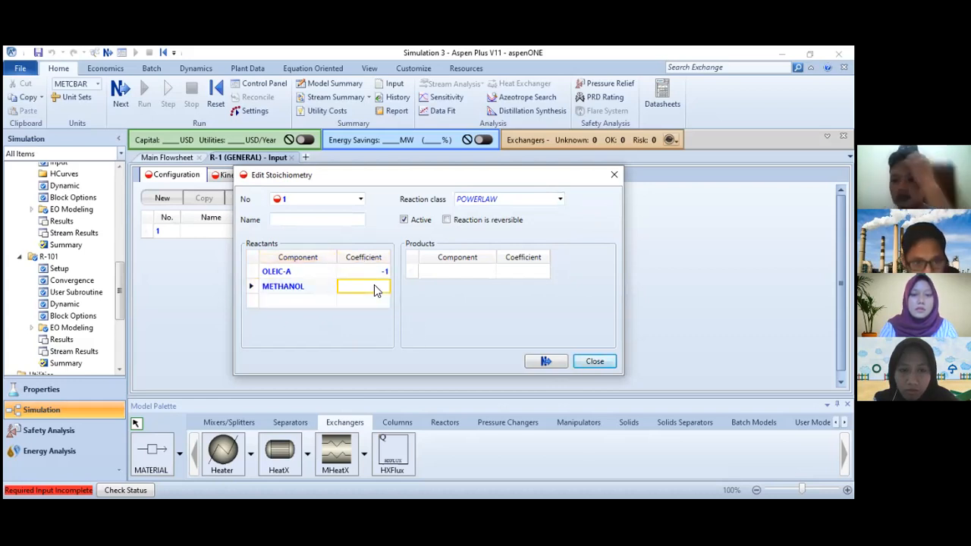
{"action": "type", "text": "-1"}
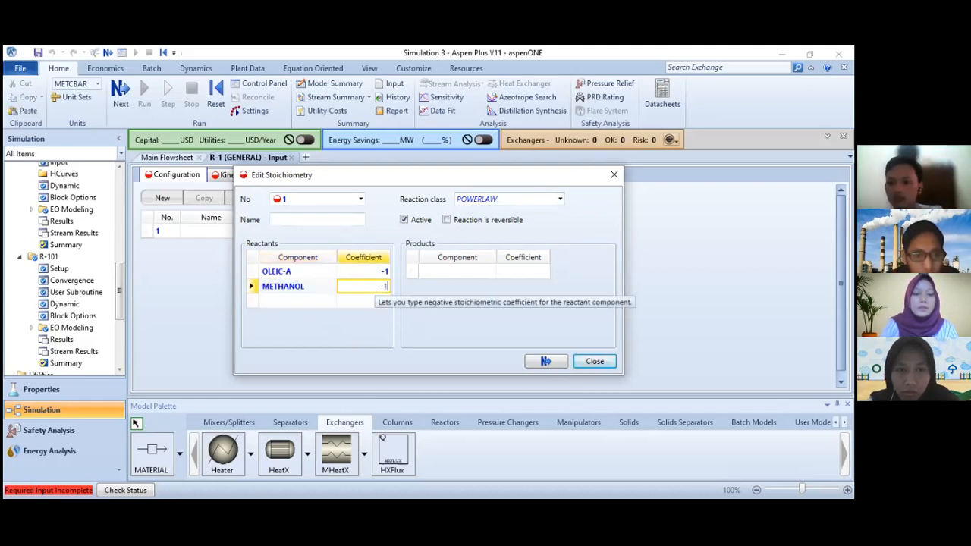
- Enter the products of reaction 1 as METHYL-O and WATER, each with a coefficient of 1
{"action": "left_click", "coordinate": [457, 270]}
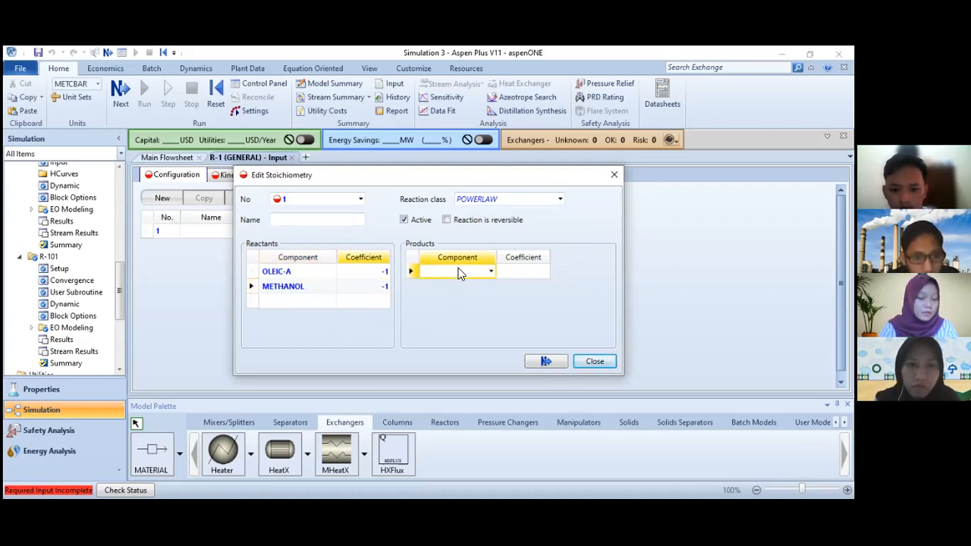
{"action": "type", "text": "m"}
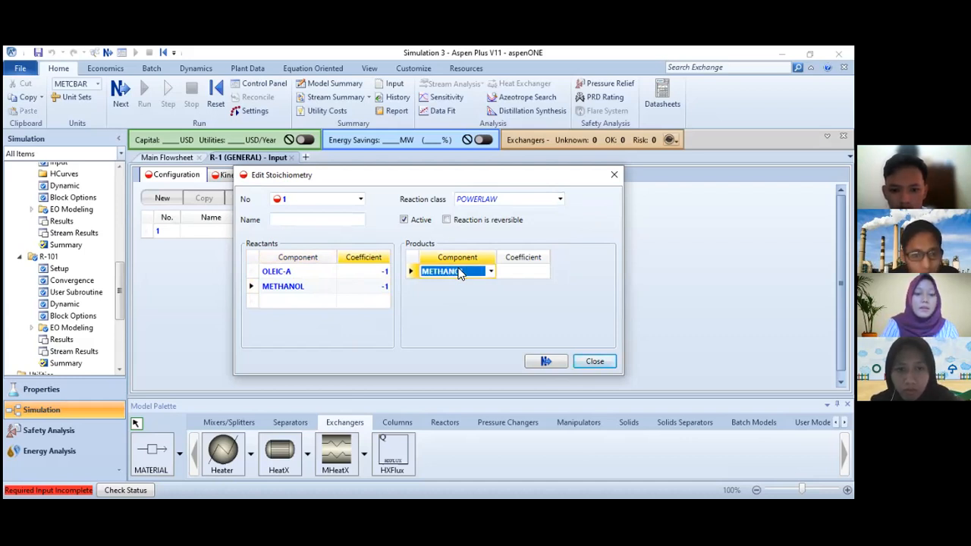
{"action": "left_click", "coordinate": [491, 271]}
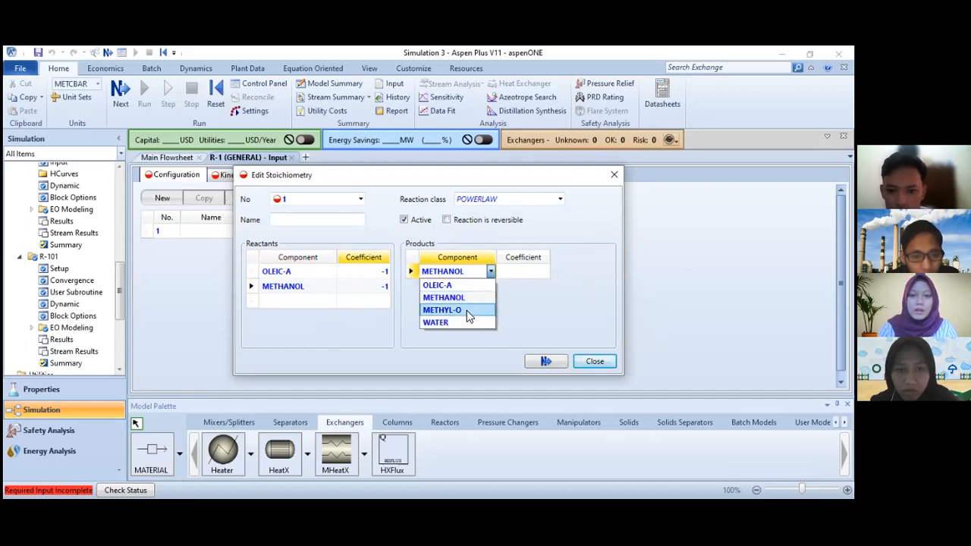
{"action": "left_click", "coordinate": [466, 310]}
{"action": "left_click", "coordinate": [515, 272]}
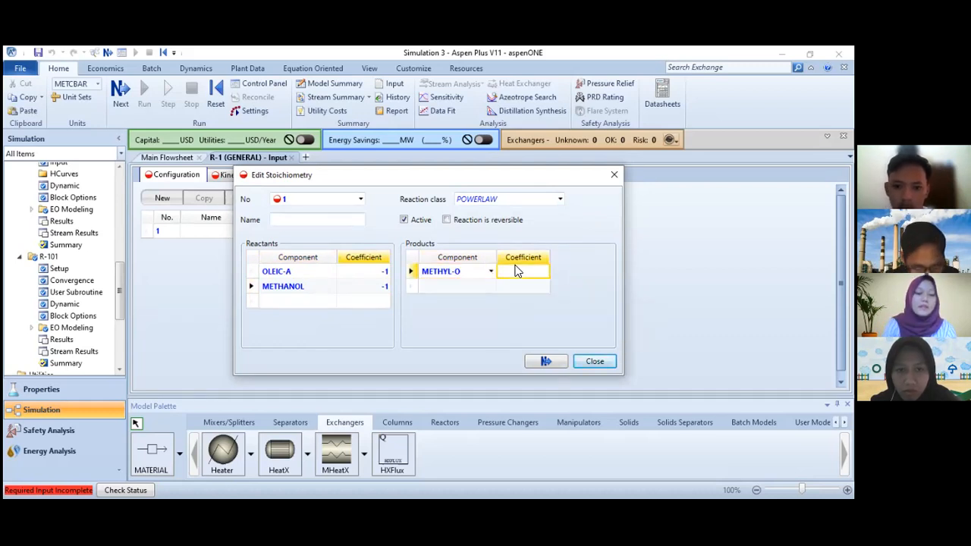
{"action": "type", "text": "1"}
{"action": "left_click", "coordinate": [472, 293]}
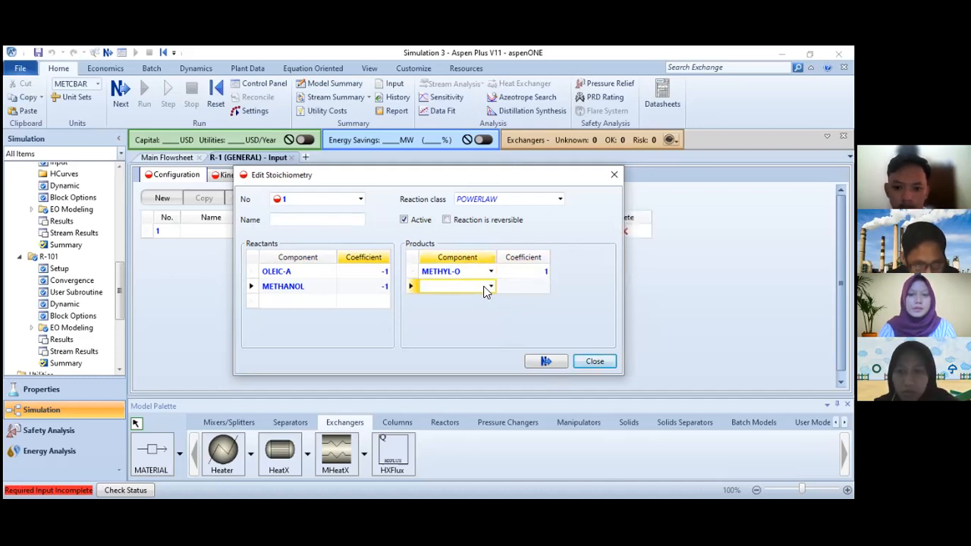
{"action": "left_click", "coordinate": [491, 287]}
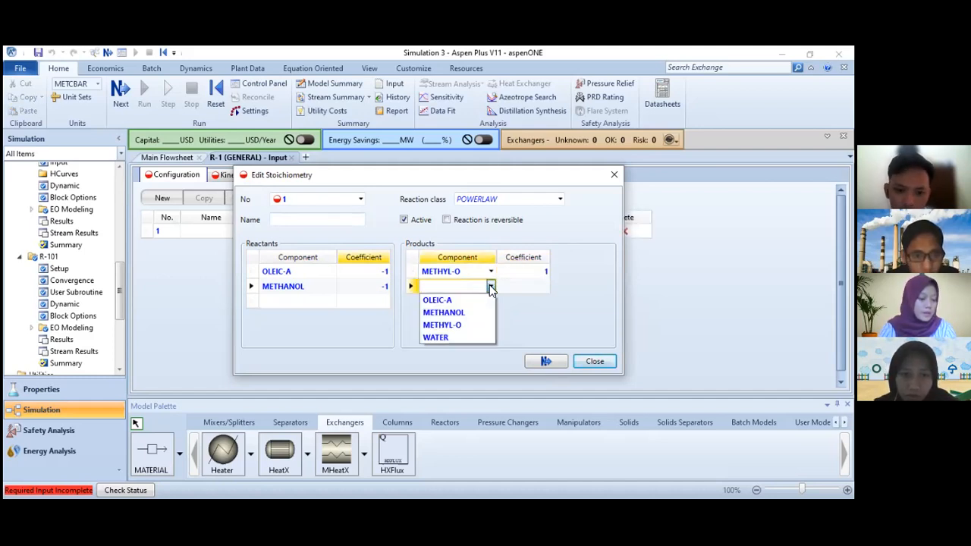
{"action": "left_click", "coordinate": [457, 336]}
{"action": "left_click", "coordinate": [541, 288]}
{"action": "type", "text": "1"}
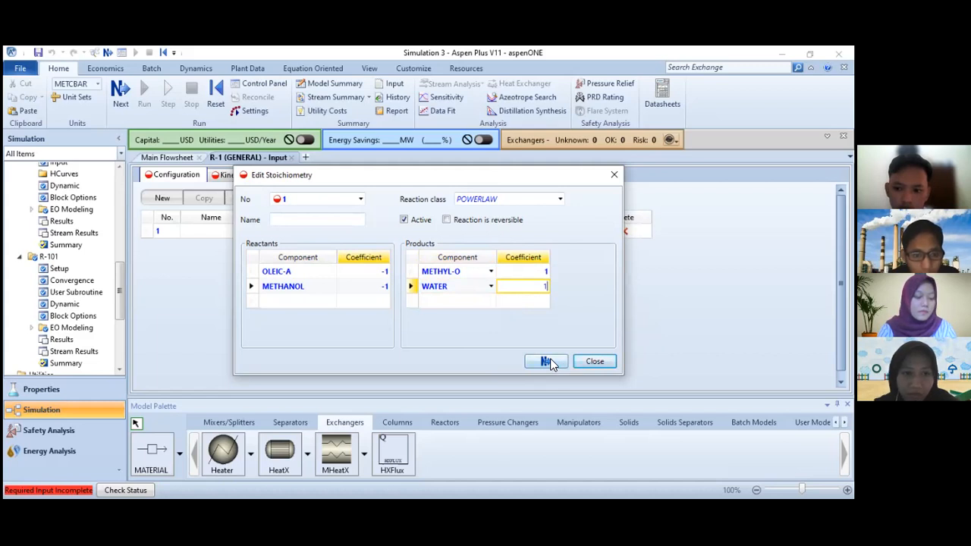
- Name the first reaction 1 and finish its stoichiometry
{"action": "left_click", "coordinate": [338, 221]}
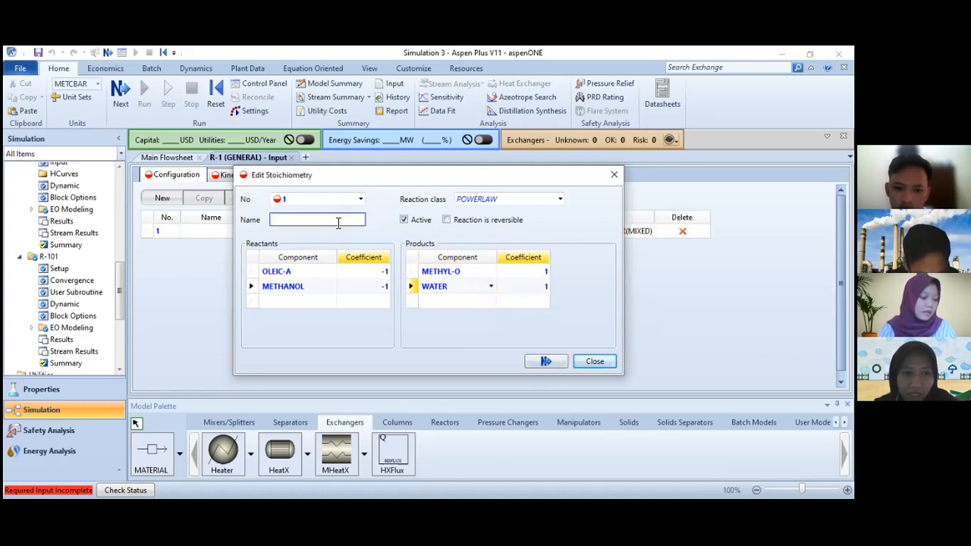
{"action": "type", "text": "1"}
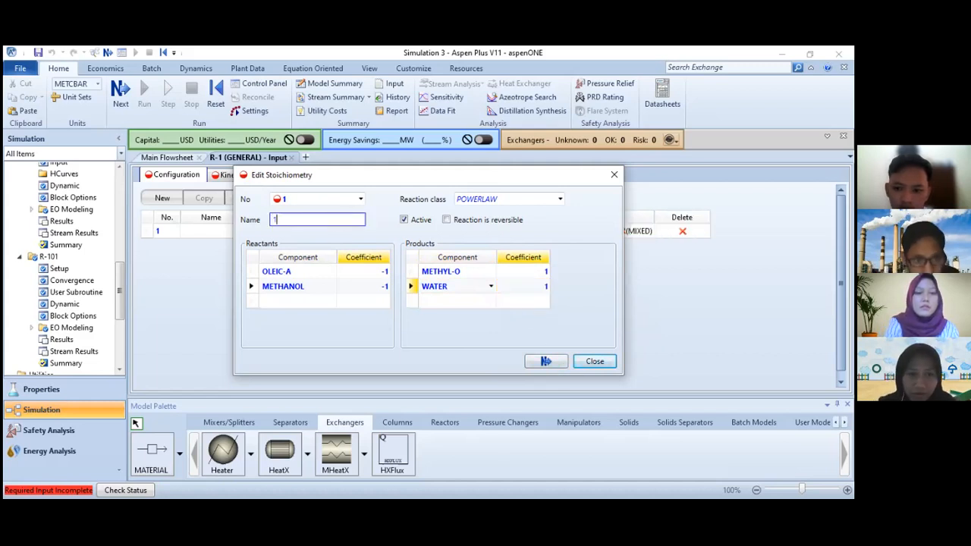
{"action": "left_click", "coordinate": [562, 363]}
{"action": "left_click", "coordinate": [562, 363]}
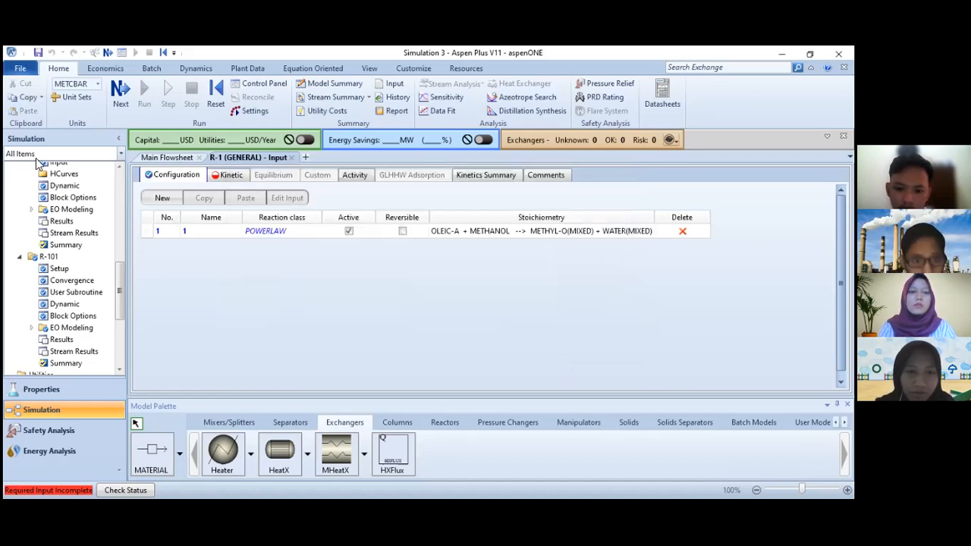
- Add a second reaction named 2 to reaction set R-1, keeping POWERLAW as its reaction class
{"action": "left_click", "coordinate": [168, 201]}
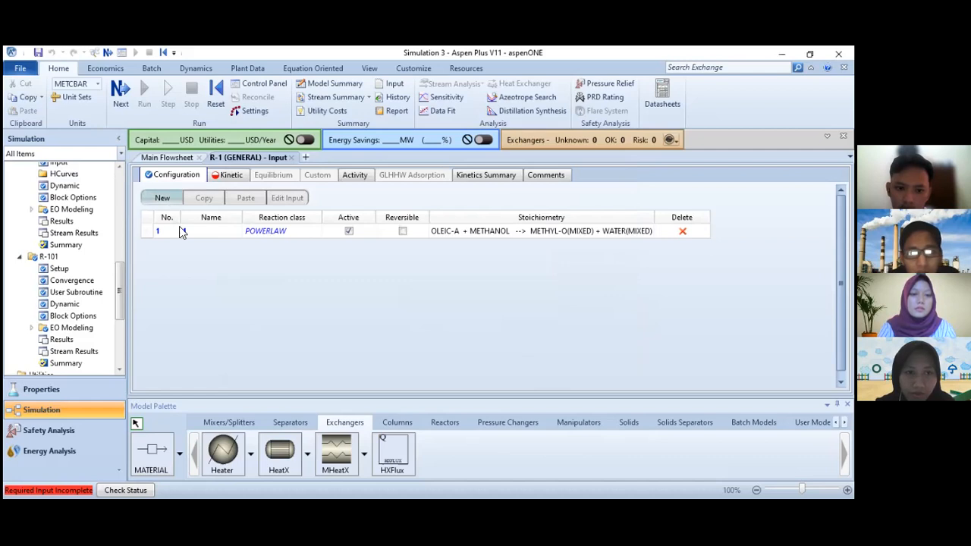
{"action": "type", "text": "2"}
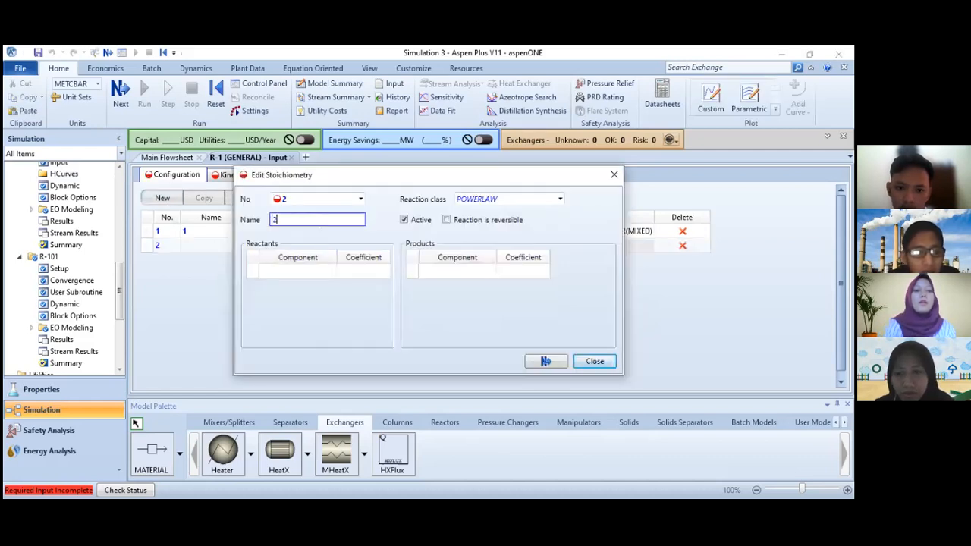
{"action": "left_click", "coordinate": [306, 269]}
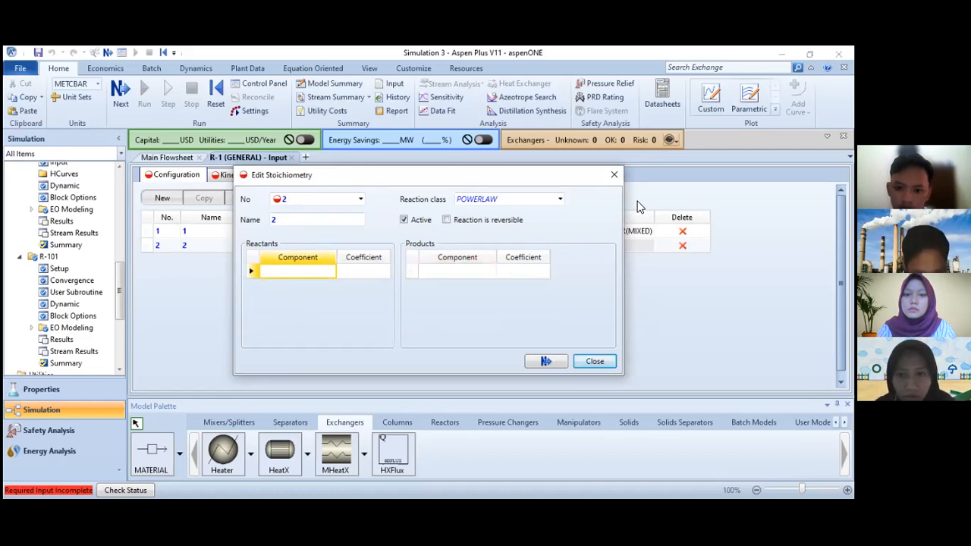
{"action": "left_click", "coordinate": [560, 199]}
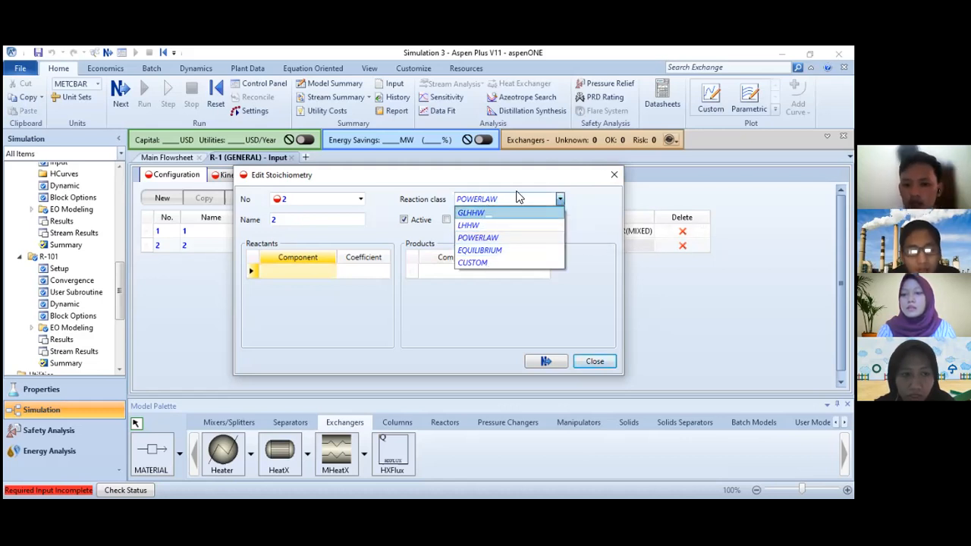
{"action": "left_click", "coordinate": [600, 216]}
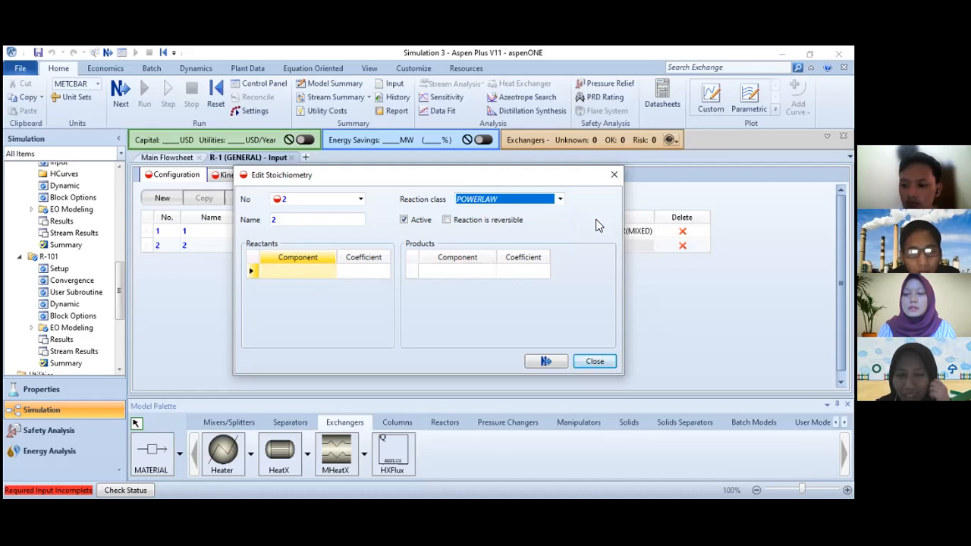
- Enter the reactants of reaction 2 as METHYL-O and WATER, each with a coefficient of -1
{"action": "left_click", "coordinate": [313, 274]}
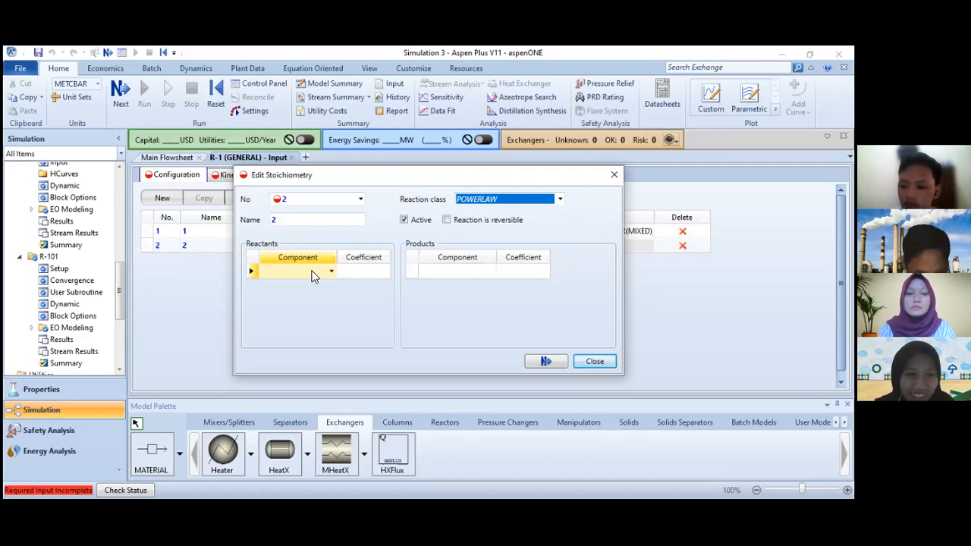
{"action": "left_click", "coordinate": [313, 274]}
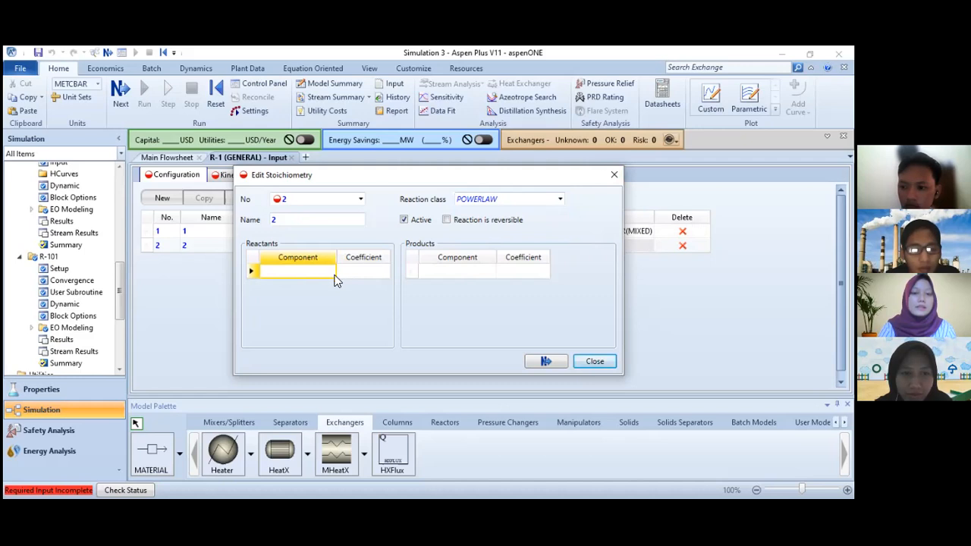
{"action": "left_click", "coordinate": [331, 270]}
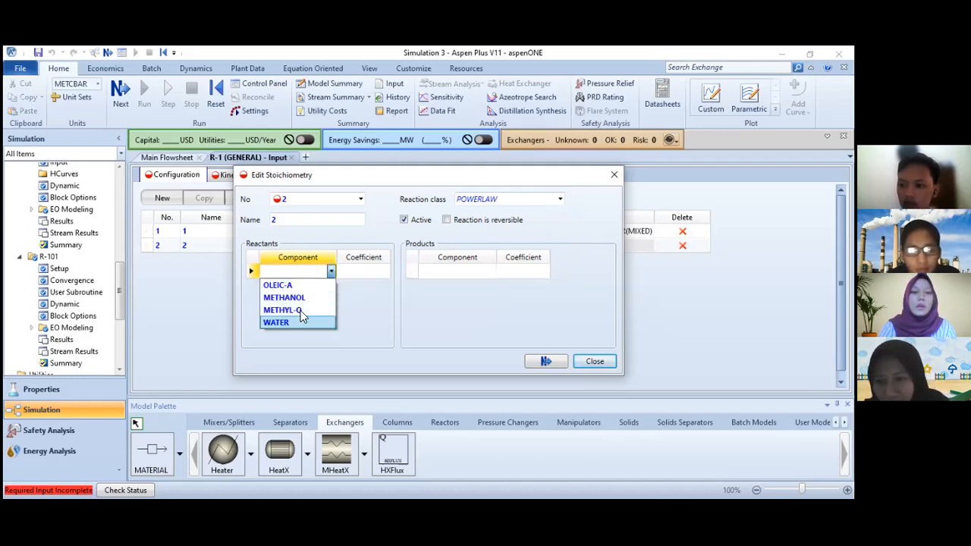
{"action": "left_click", "coordinate": [300, 311]}
{"action": "left_click", "coordinate": [345, 276]}
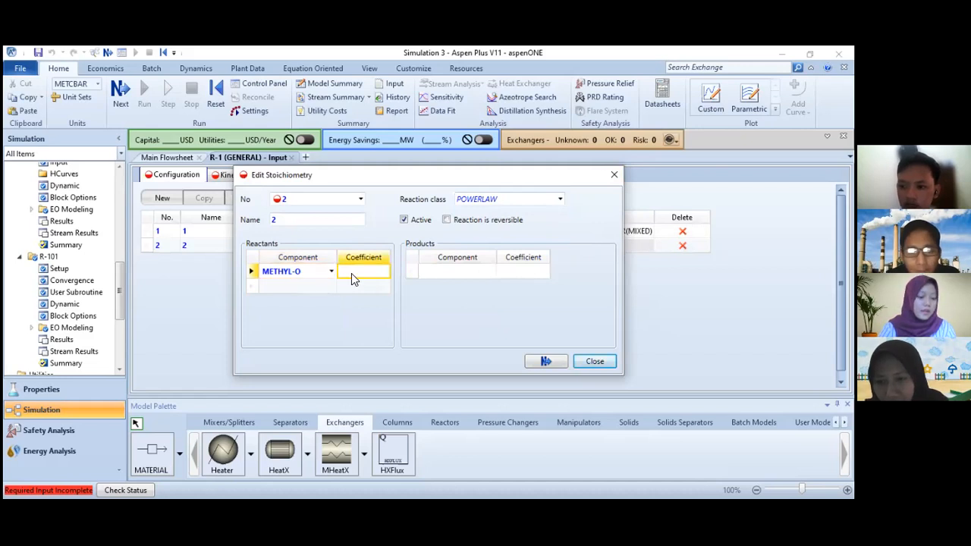
{"action": "type", "text": "-1"}
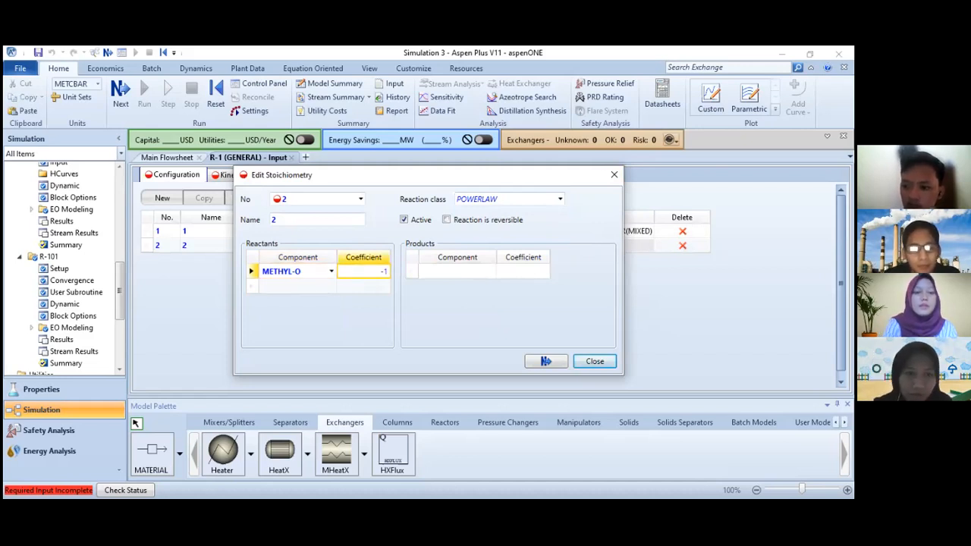
{"action": "left_click", "coordinate": [296, 286]}
{"action": "left_click", "coordinate": [330, 285]}
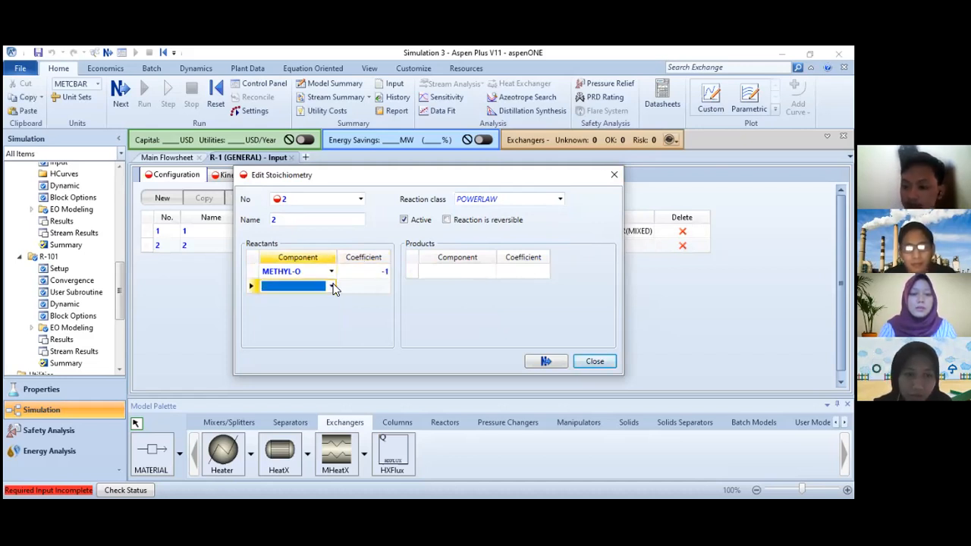
{"action": "left_click", "coordinate": [279, 336]}
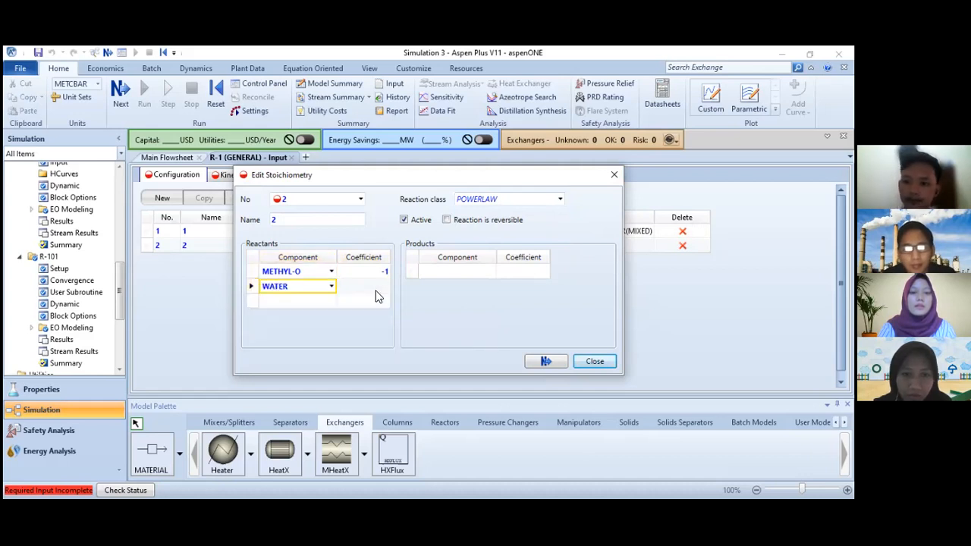
{"action": "left_click", "coordinate": [359, 293]}
{"action": "type", "text": "-"}
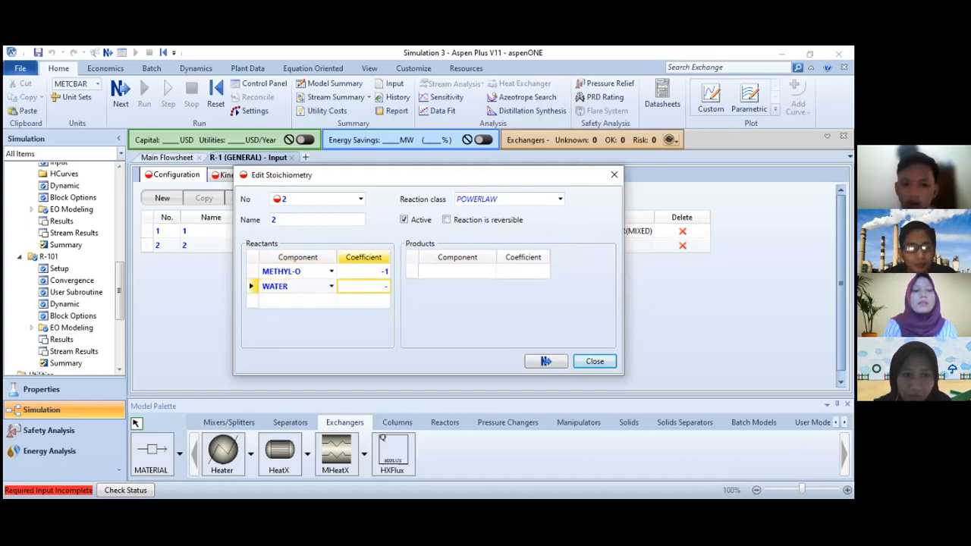
{"action": "type", "text": "1"}
- Enter the products of reaction 2 as OLEIC-A and METHANOL, each with a coefficient of 1, and finish its stoichiometry
{"action": "left_click", "coordinate": [453, 273]}
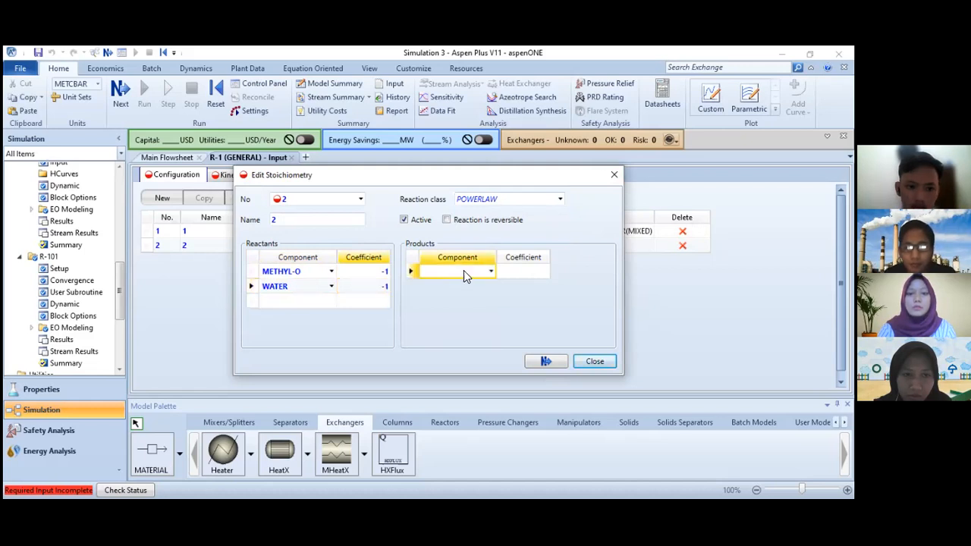
{"action": "left_click", "coordinate": [490, 272]}
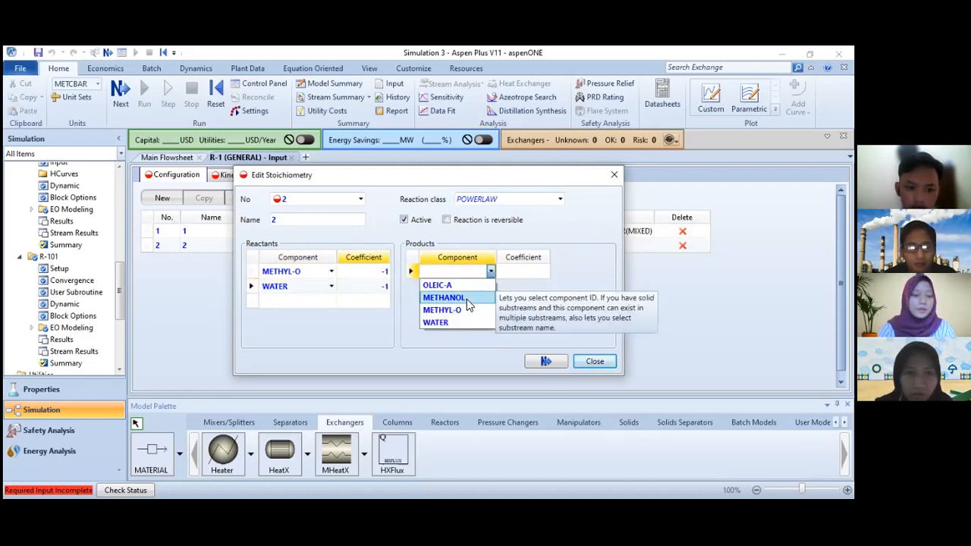
{"action": "left_click", "coordinate": [466, 299]}
{"action": "left_click", "coordinate": [491, 273]}
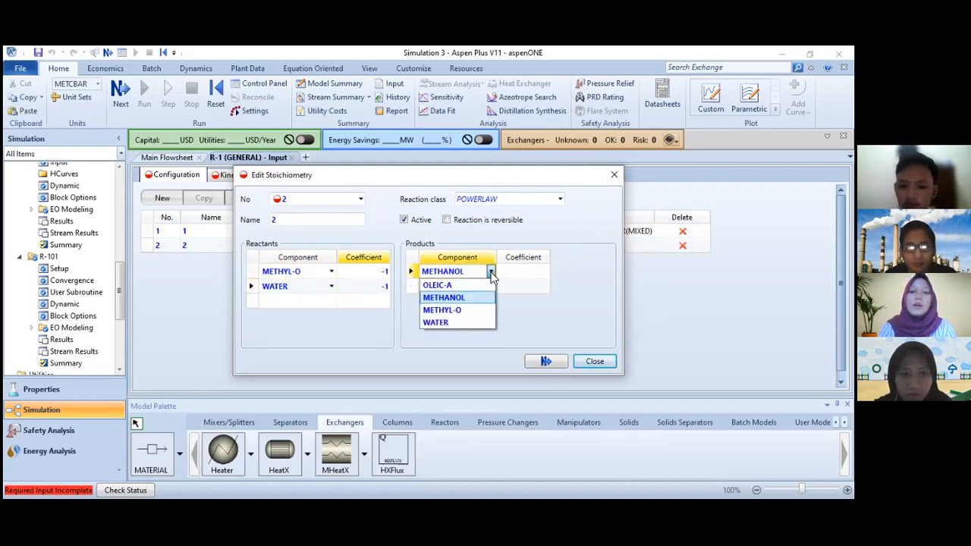
{"action": "left_click", "coordinate": [438, 285]}
{"action": "left_click", "coordinate": [515, 278]}
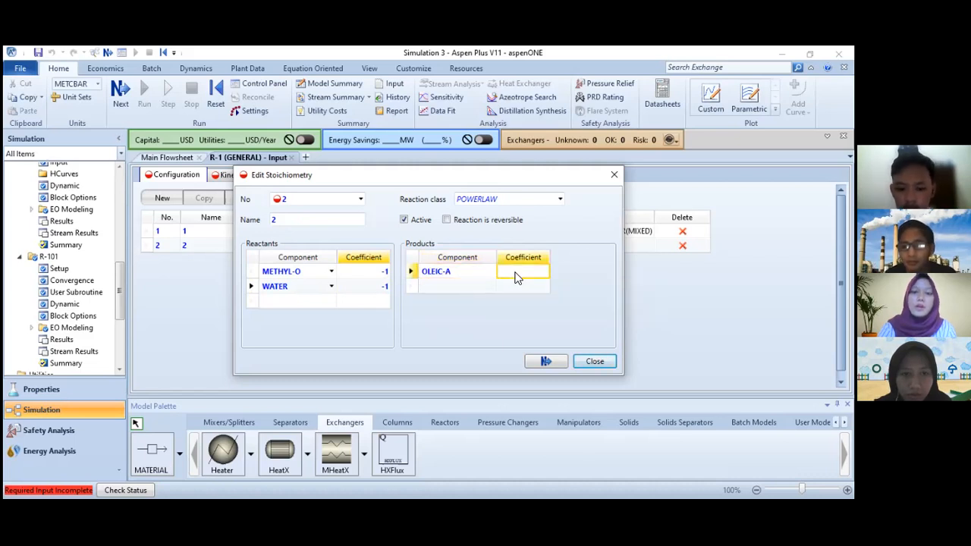
{"action": "type", "text": "1"}
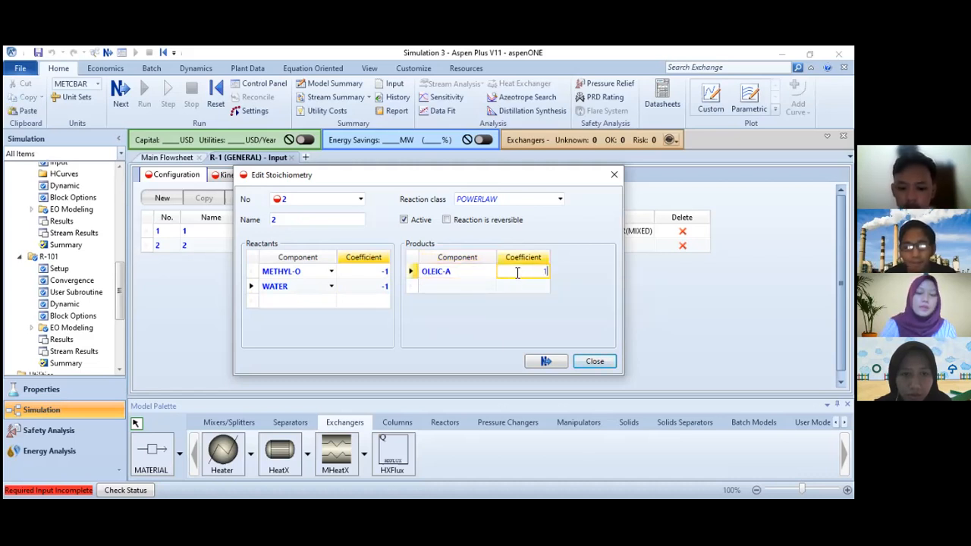
{"action": "left_click", "coordinate": [484, 293]}
{"action": "left_click", "coordinate": [492, 287]}
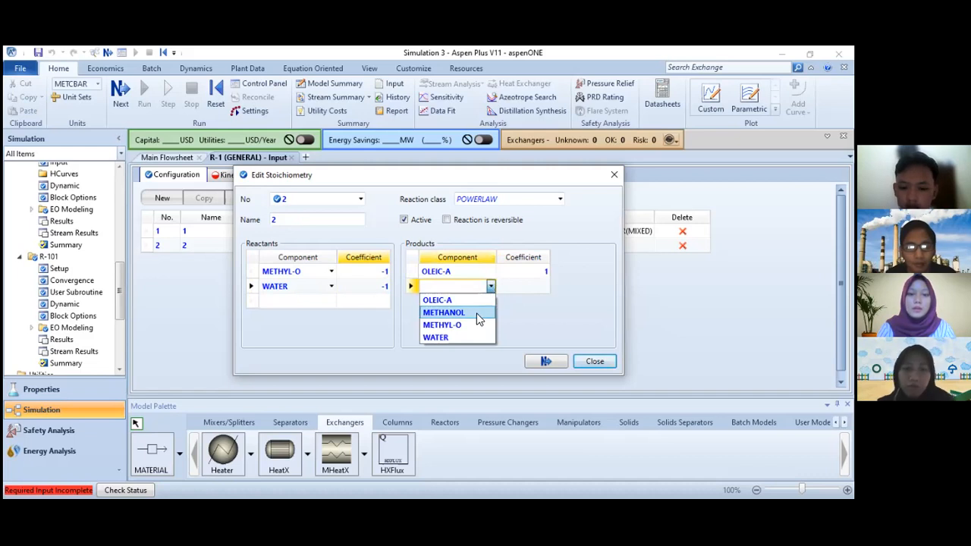
{"action": "left_click", "coordinate": [486, 310]}
{"action": "left_click", "coordinate": [530, 281]}
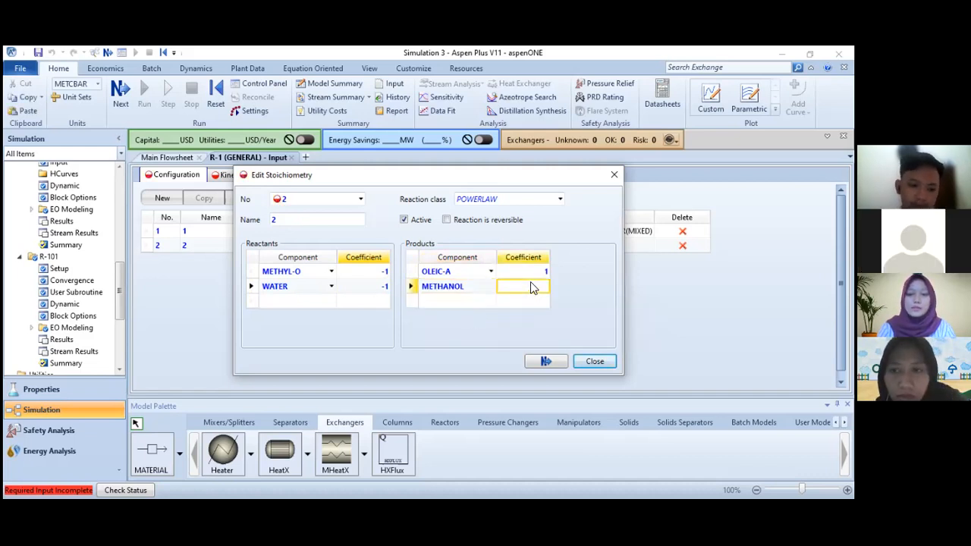
{"action": "type", "text": "1"}
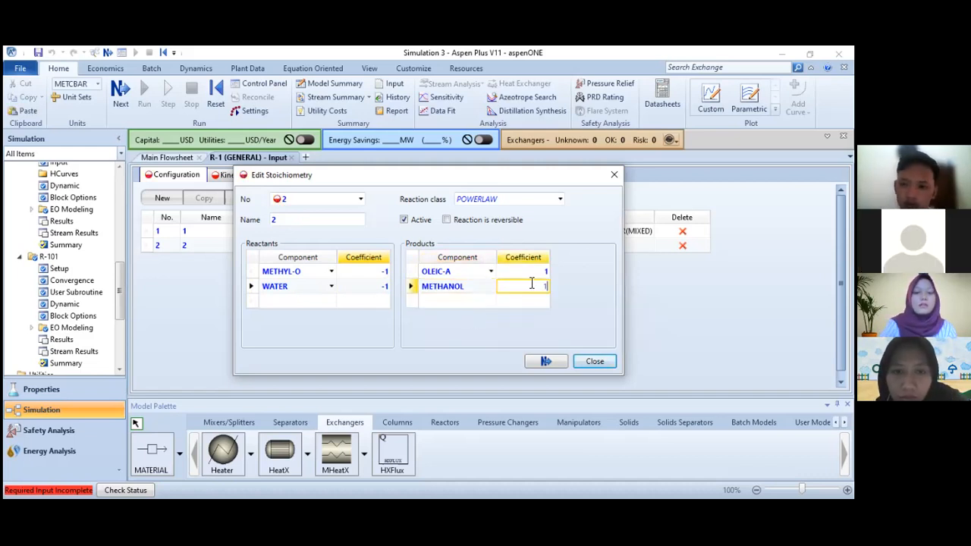
{"action": "left_click", "coordinate": [547, 362]}
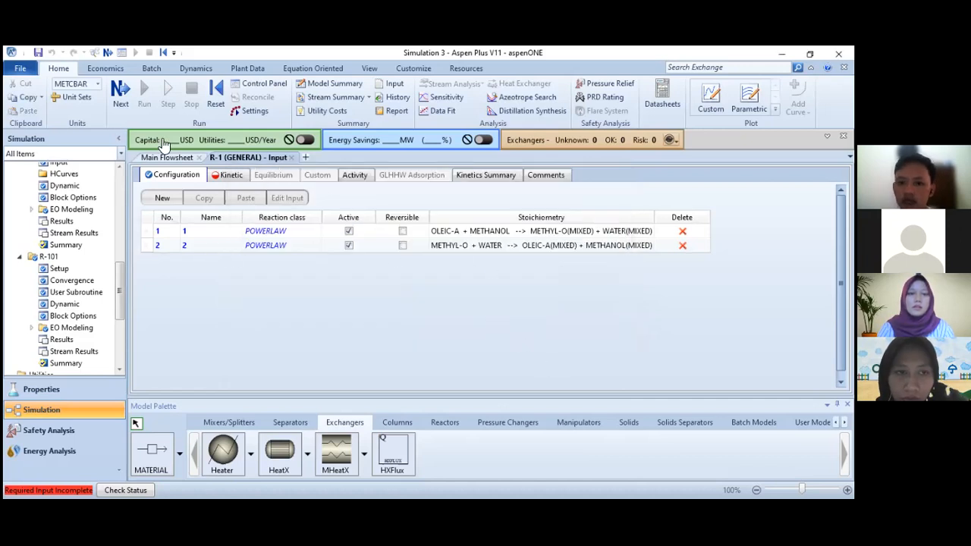
- Set the kinetic factor of reaction 1 to k = 0.074415 and its activation energy E to 0 cal/mol
{"action": "left_click", "coordinate": [122, 91]}
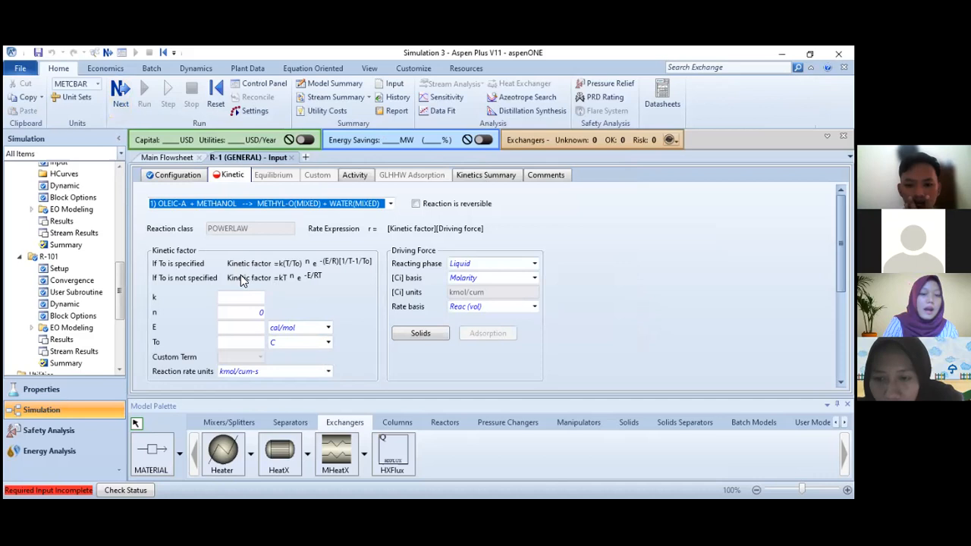
{"action": "left_click", "coordinate": [241, 298]}
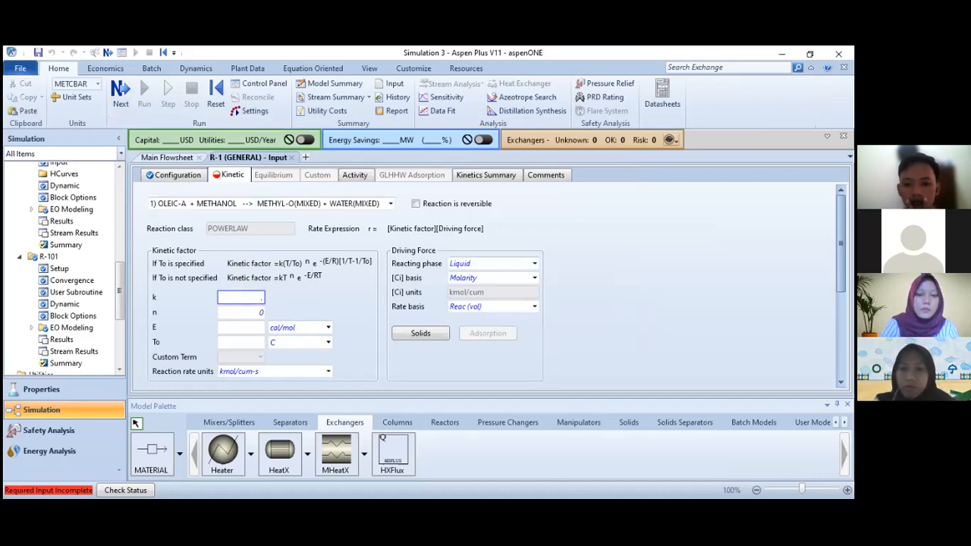
{"action": "type", "text": "0."}
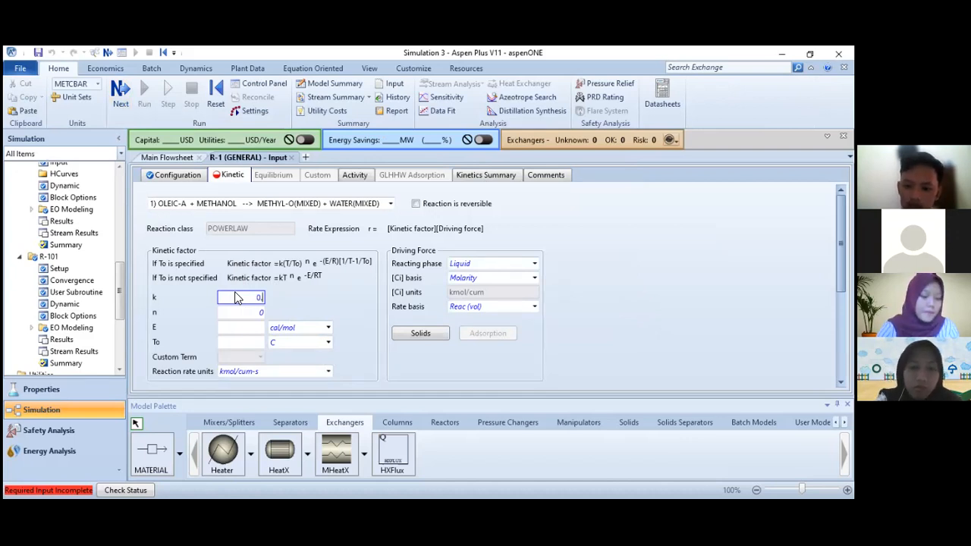
{"action": "type", "text": "0"}
{"action": "type", "text": "7"}
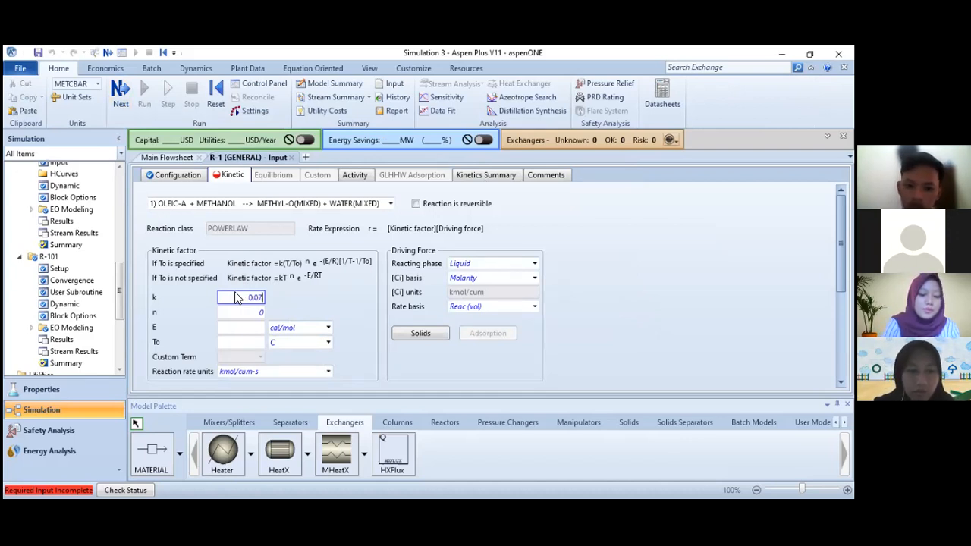
{"action": "type", "text": "4415"}
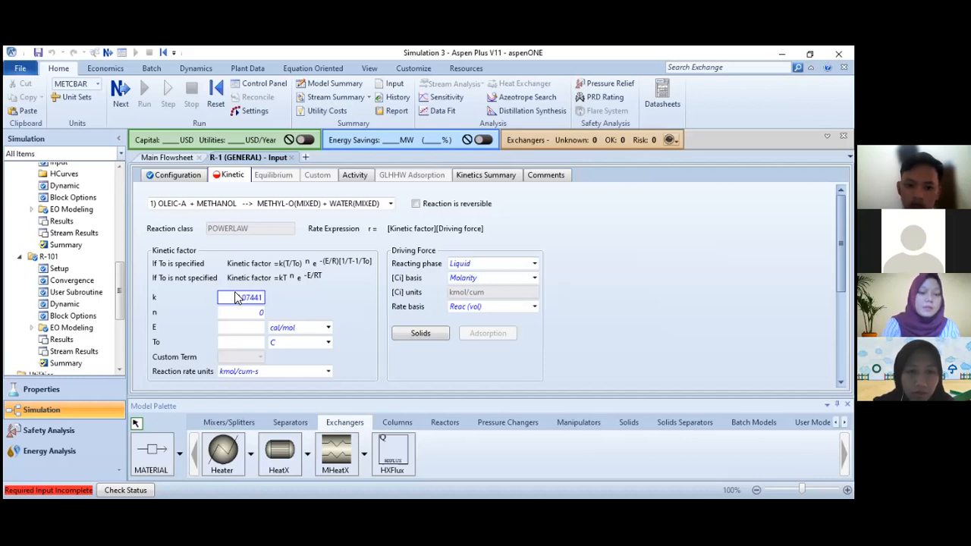
{"action": "left_click", "coordinate": [253, 328]}
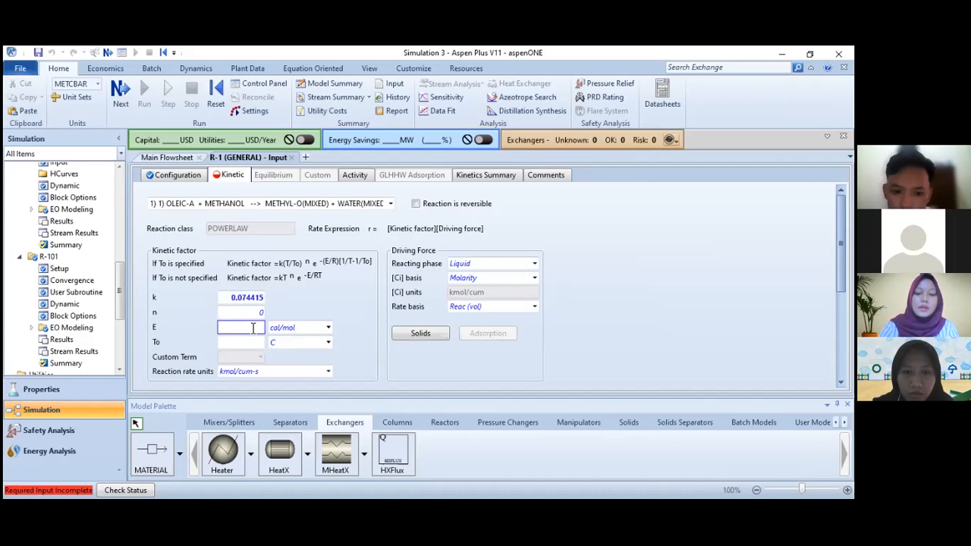
{"action": "type", "text": "0"}
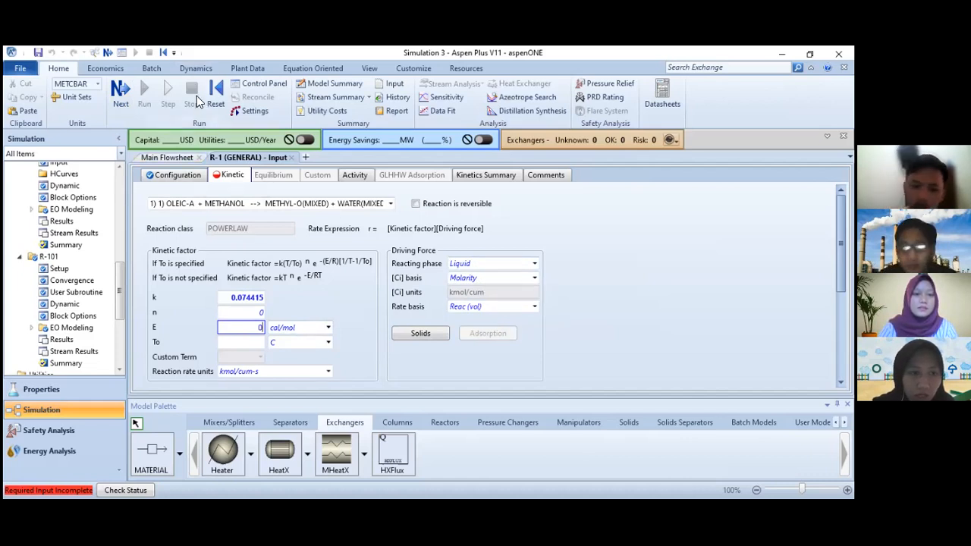
- Check which inputs are still required for the reaction set and dismiss the completion status report
{"action": "left_click", "coordinate": [121, 95]}
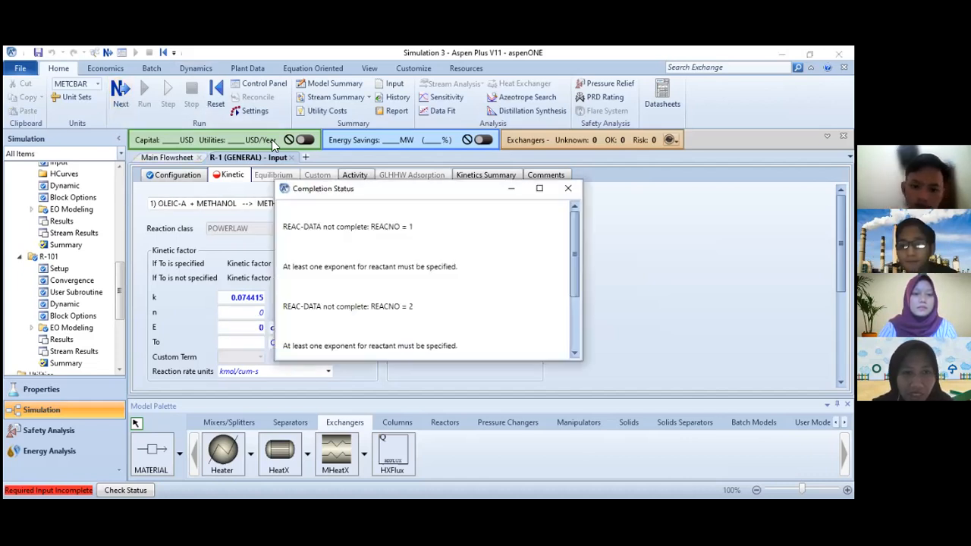
{"action": "left_click", "coordinate": [512, 189]}
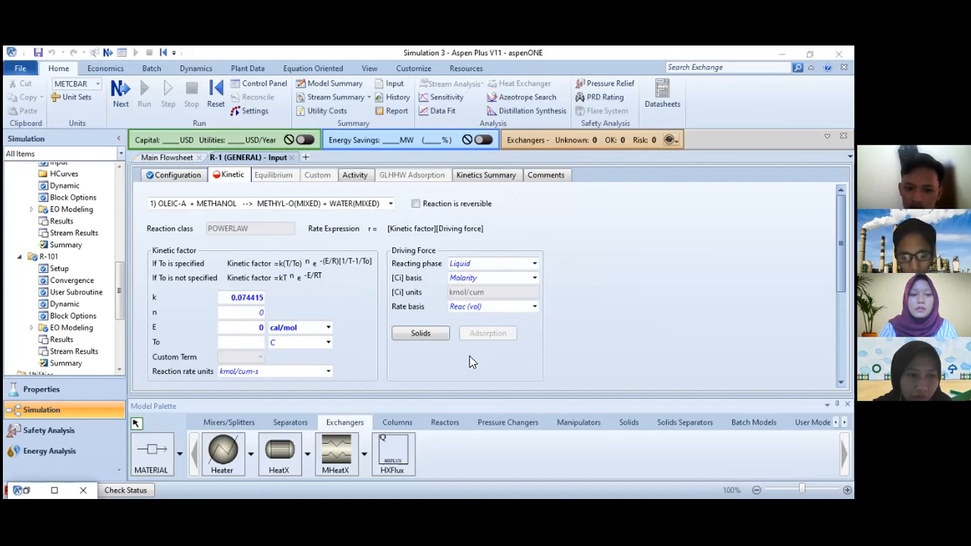
{"action": "left_click", "coordinate": [54, 489]}
{"action": "left_click", "coordinate": [840, 51]}
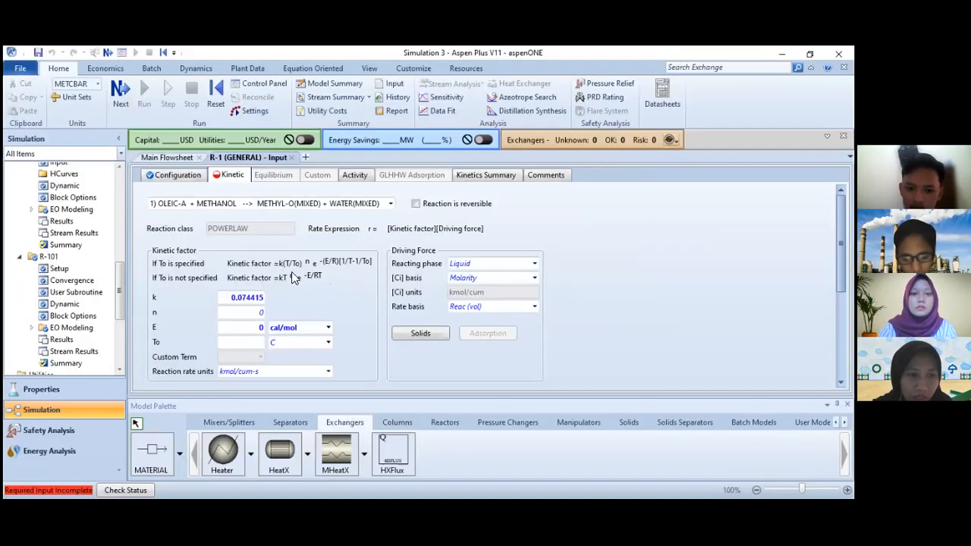
- Set the kinetic factor of reaction 2 to k = 0.00785 and its activation energy E to 0 cal/mol
{"action": "left_click", "coordinate": [341, 205]}
{"action": "left_click", "coordinate": [390, 204]}
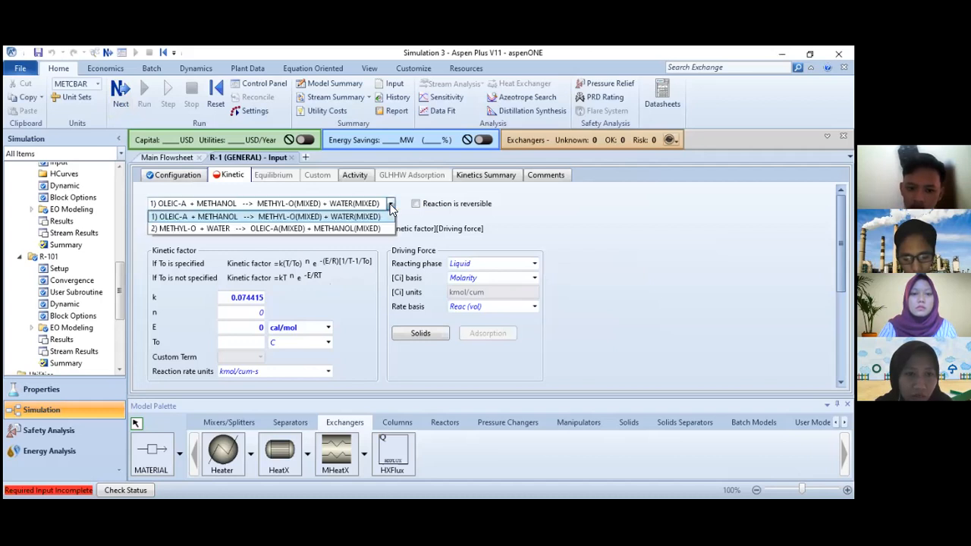
{"action": "left_click", "coordinate": [338, 229]}
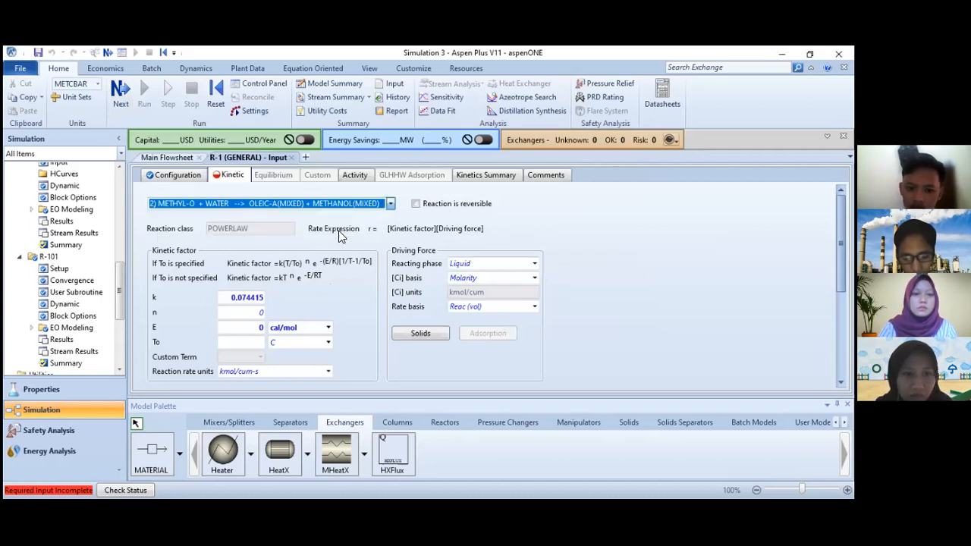
{"action": "left_click", "coordinate": [239, 297]}
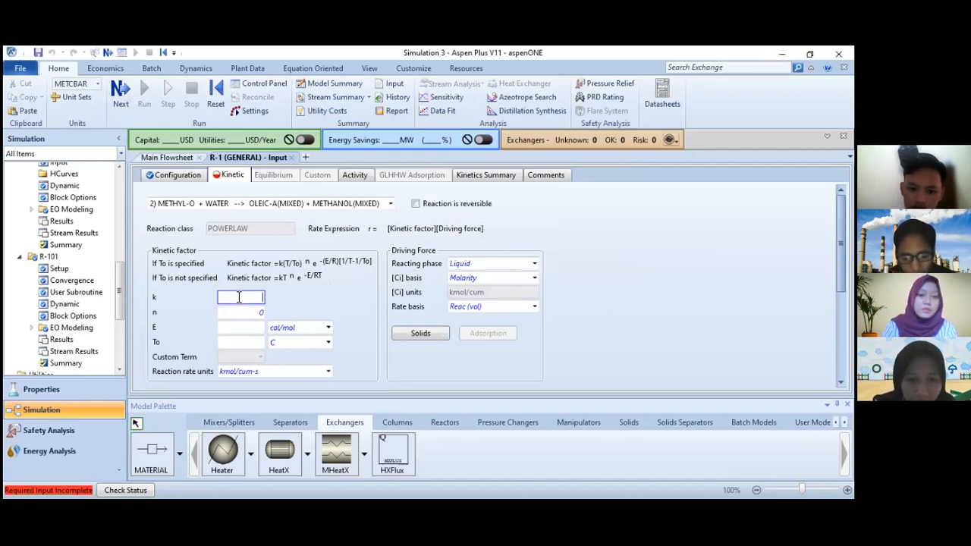
{"action": "type", "text": "0."}
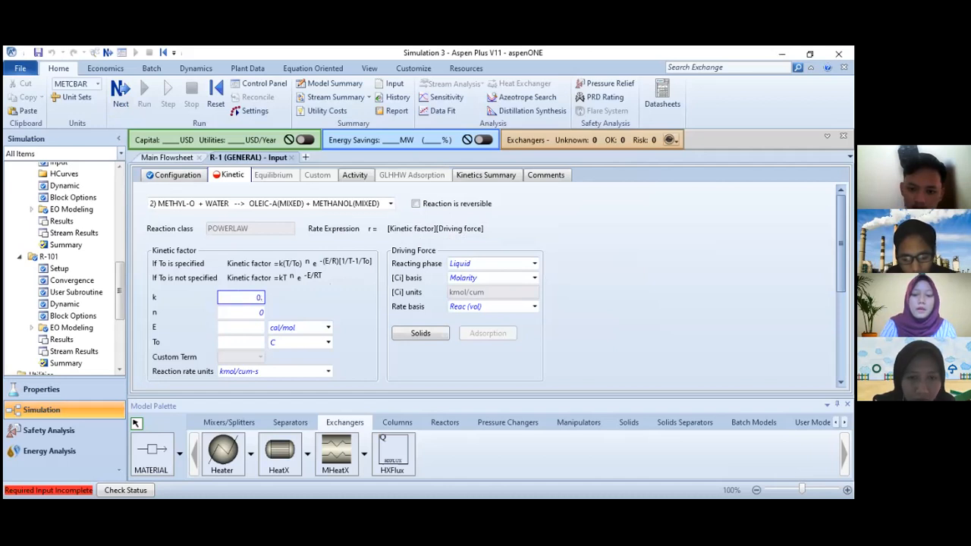
{"action": "type", "text": "007"}
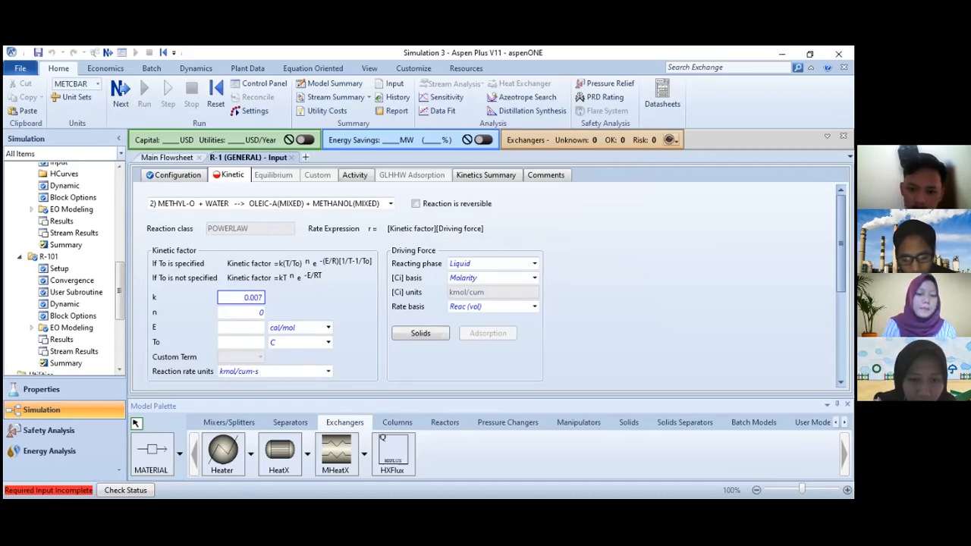
{"action": "type", "text": "85"}
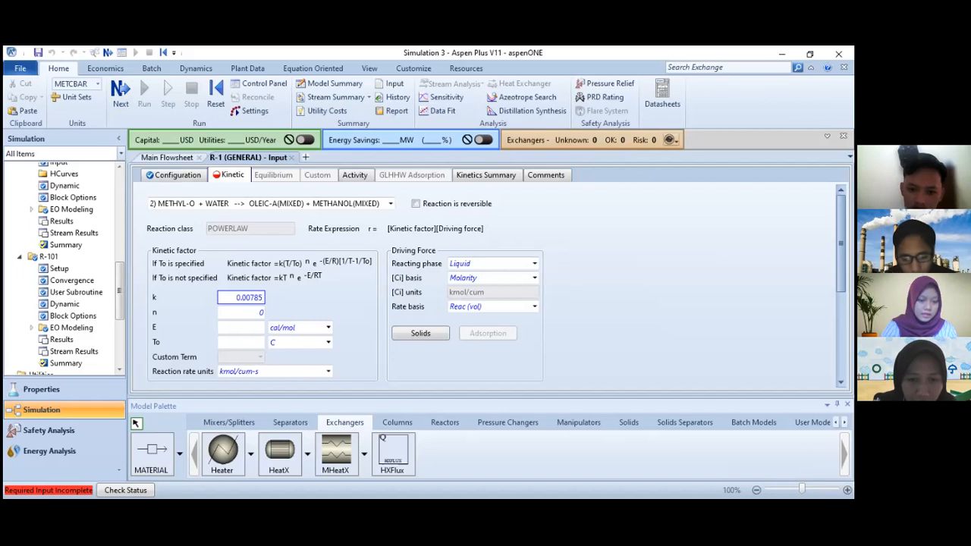
{"action": "left_click", "coordinate": [244, 327]}
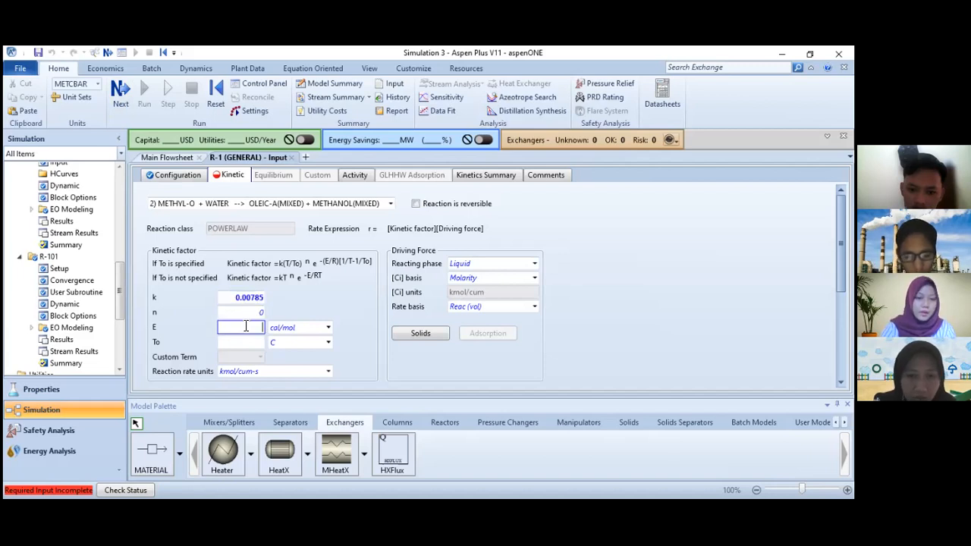
{"action": "type", "text": "0"}
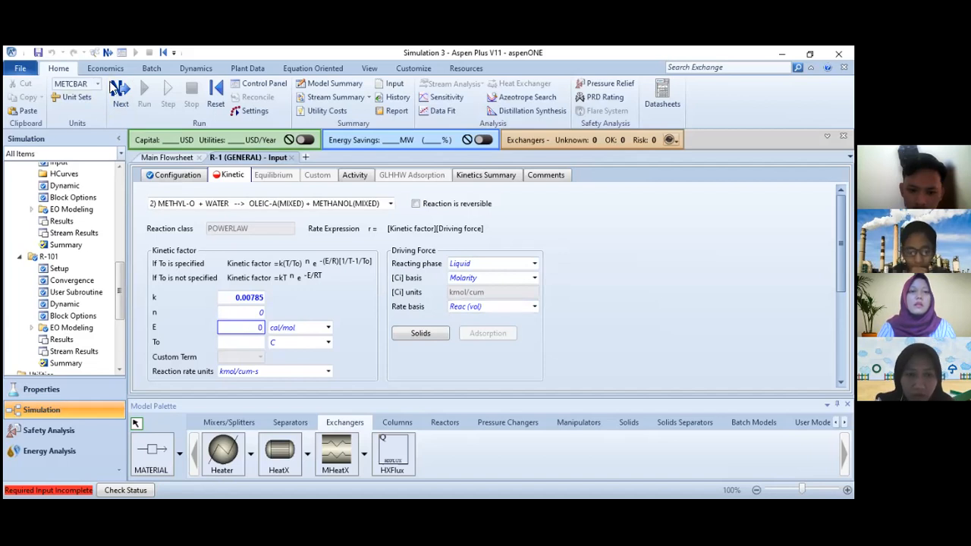
- Check which reaction inputs are still incomplete and dismiss the completion status report
{"action": "left_click", "coordinate": [121, 97]}
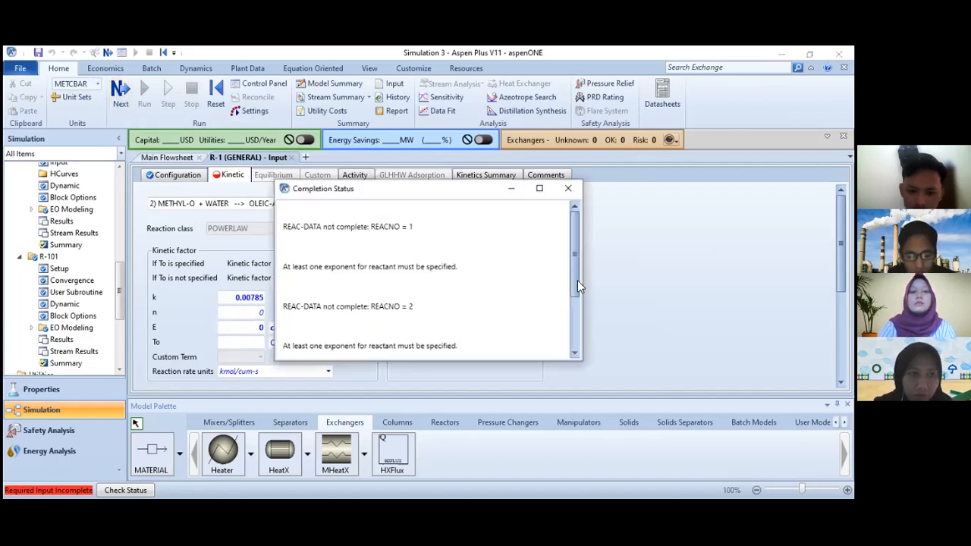
{"action": "left_click", "coordinate": [574, 195]}
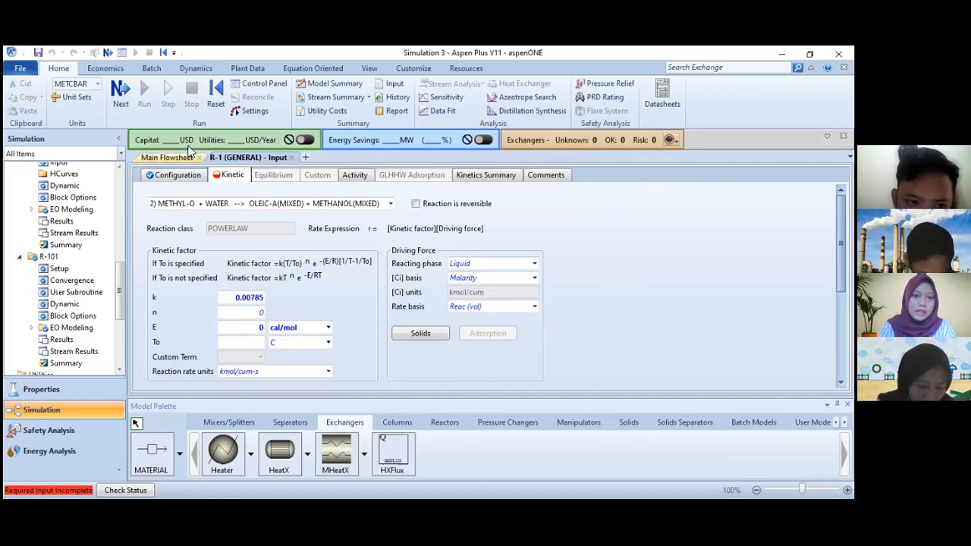
{"action": "left_click", "coordinate": [128, 97]}
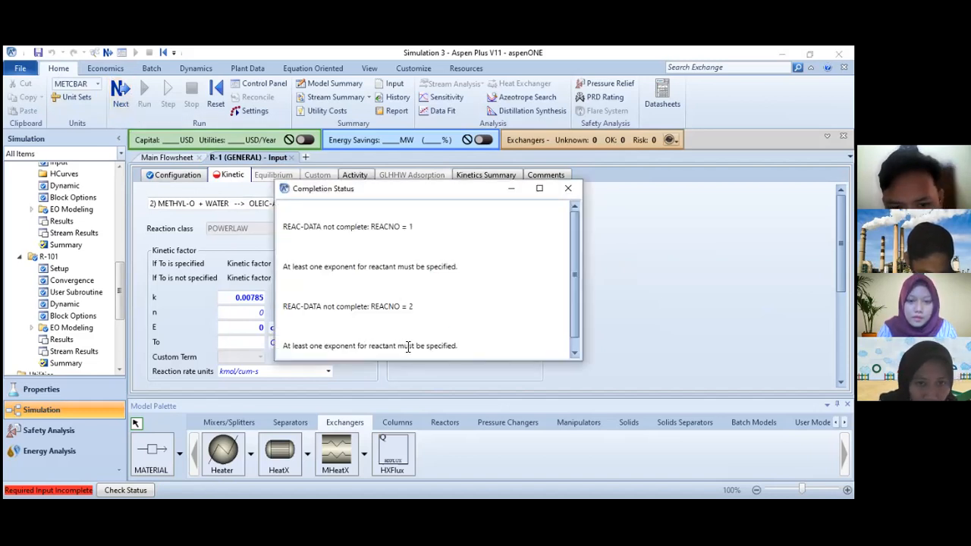
{"action": "left_click", "coordinate": [565, 189]}
- Set the forward concentration exponents of reactants OLEIC-A and METHANOL in reaction 1 to 1 each
{"action": "left_click", "coordinate": [389, 203]}
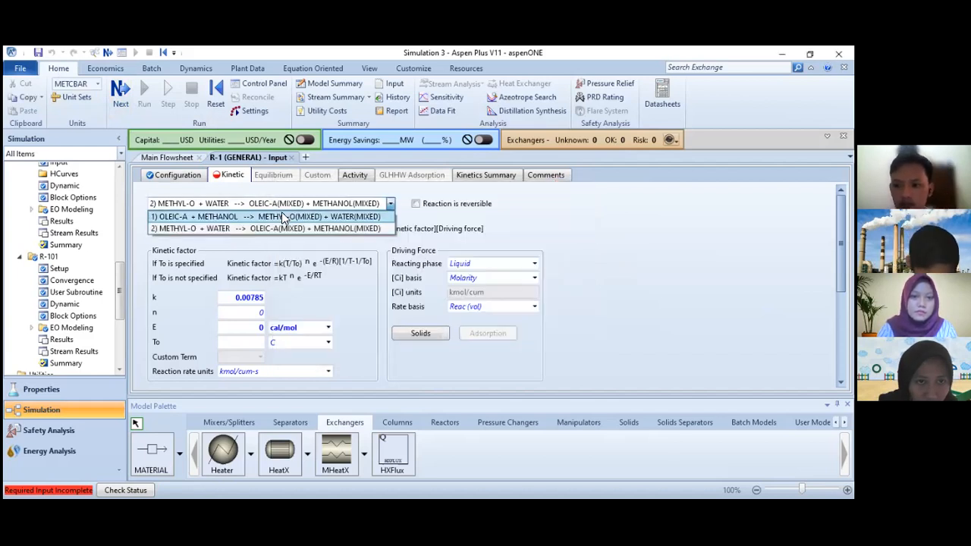
{"action": "left_click", "coordinate": [281, 216]}
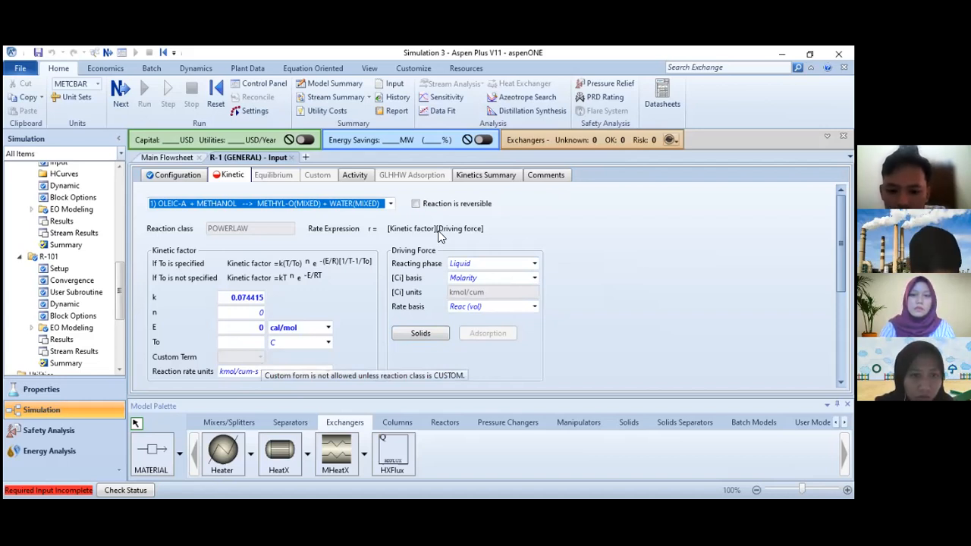
{"action": "scroll", "coordinate": [361, 271], "scroll_direction": "down", "scroll_amount": 4}
{"action": "scroll", "coordinate": [361, 273], "scroll_direction": "down", "scroll_amount": 1}
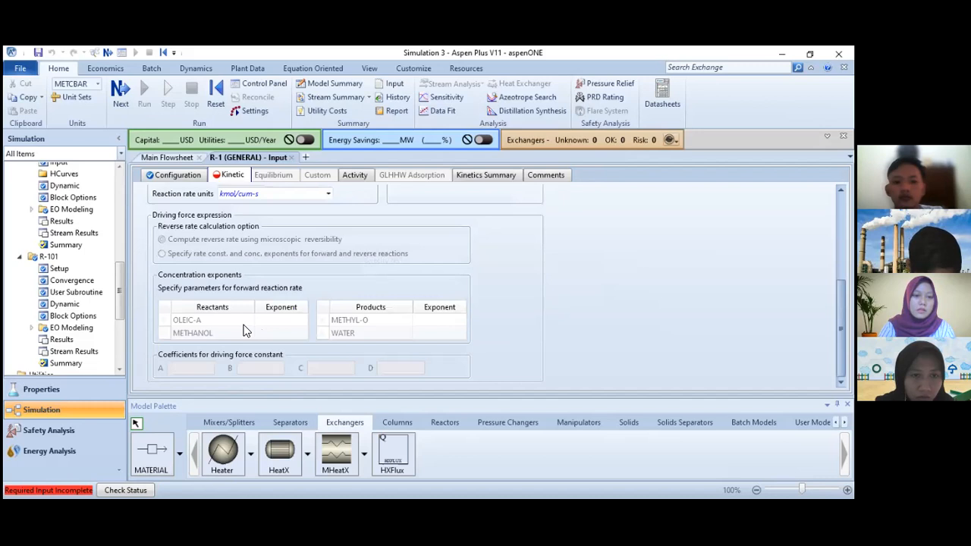
{"action": "left_click", "coordinate": [278, 319]}
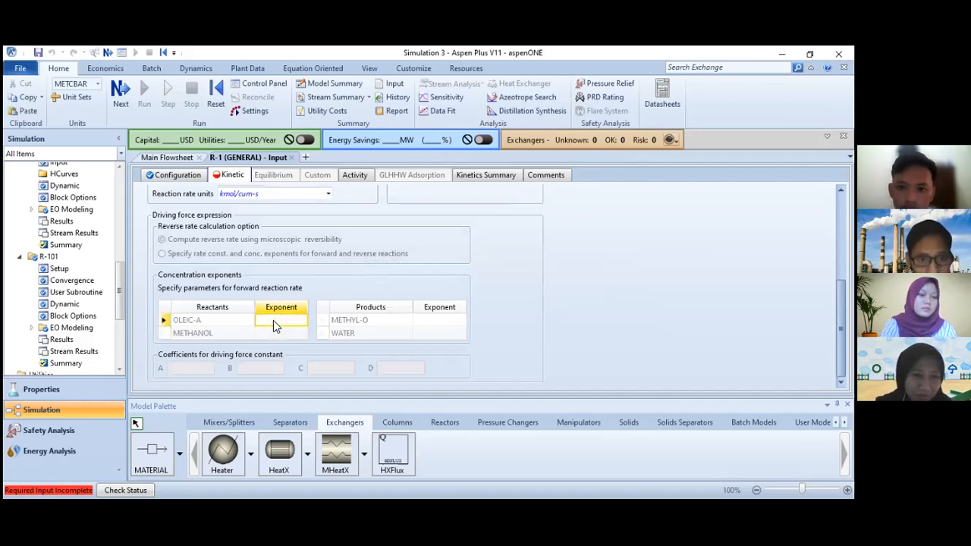
{"action": "scroll", "coordinate": [358, 285], "scroll_direction": "up", "scroll_amount": 3}
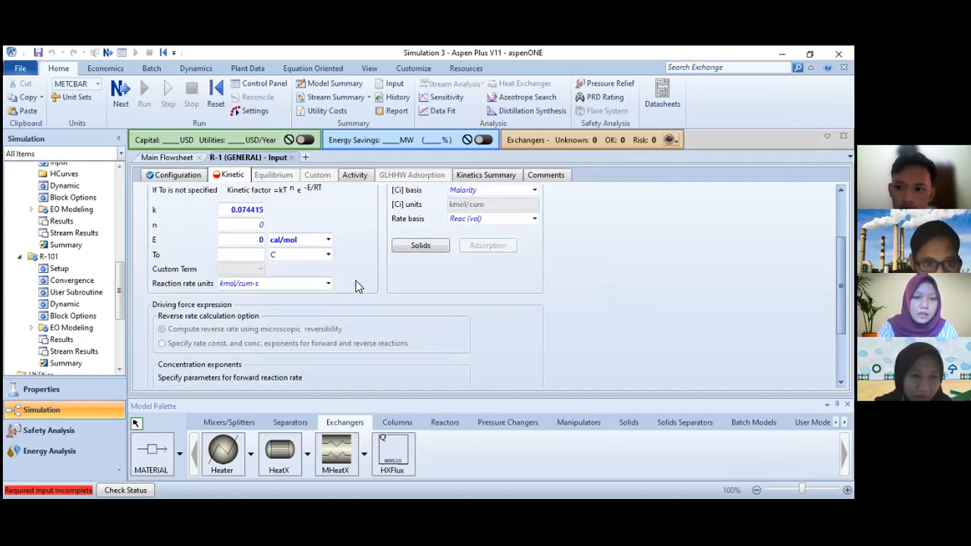
{"action": "scroll", "coordinate": [358, 285], "scroll_direction": "down", "scroll_amount": 3}
{"action": "type", "text": "1"}
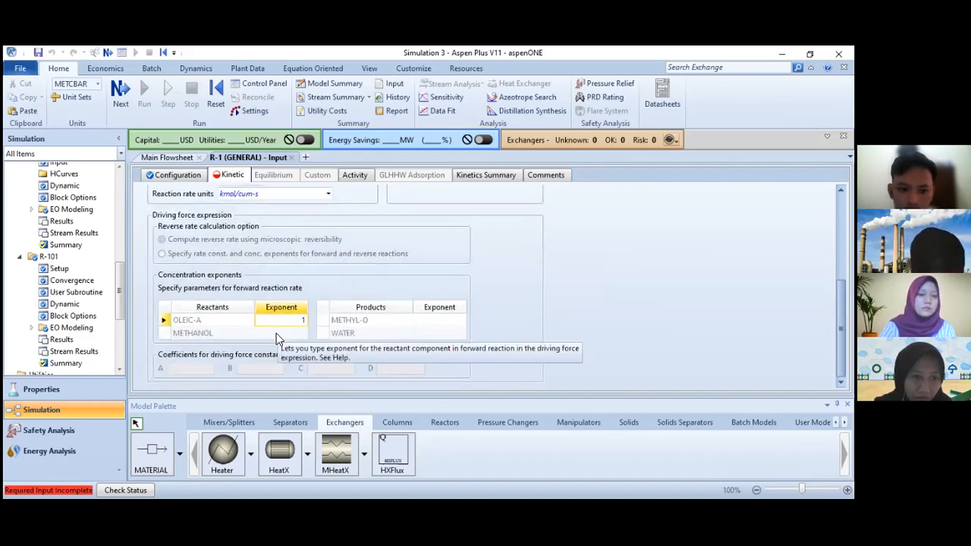
{"action": "left_click", "coordinate": [276, 332]}
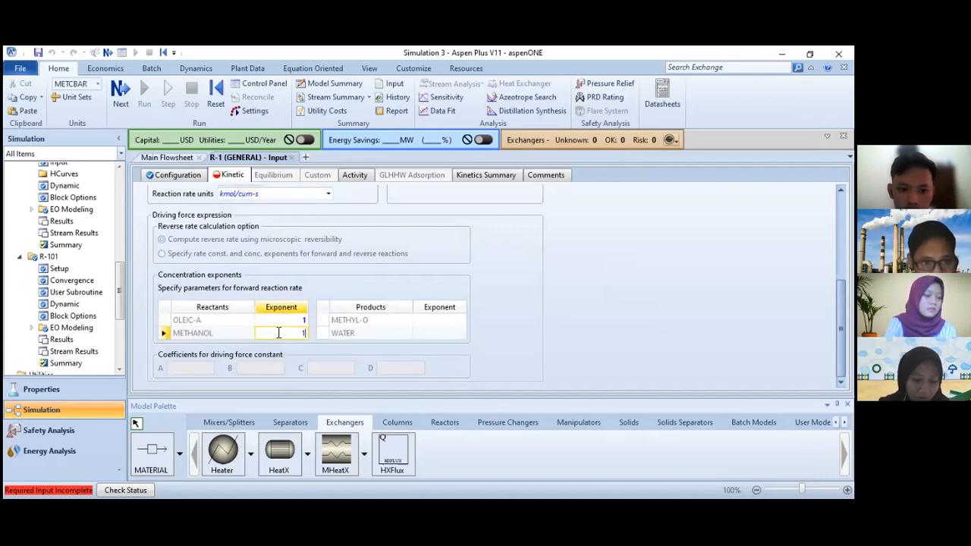
{"action": "type", "text": "1"}
- Set the forward concentration exponents of reactants METHYL-O and WATER in reaction 2 to 1 each
{"action": "scroll", "coordinate": [417, 357], "scroll_direction": "up", "scroll_amount": 1}
{"action": "scroll", "coordinate": [415, 357], "scroll_direction": "up", "scroll_amount": 5}
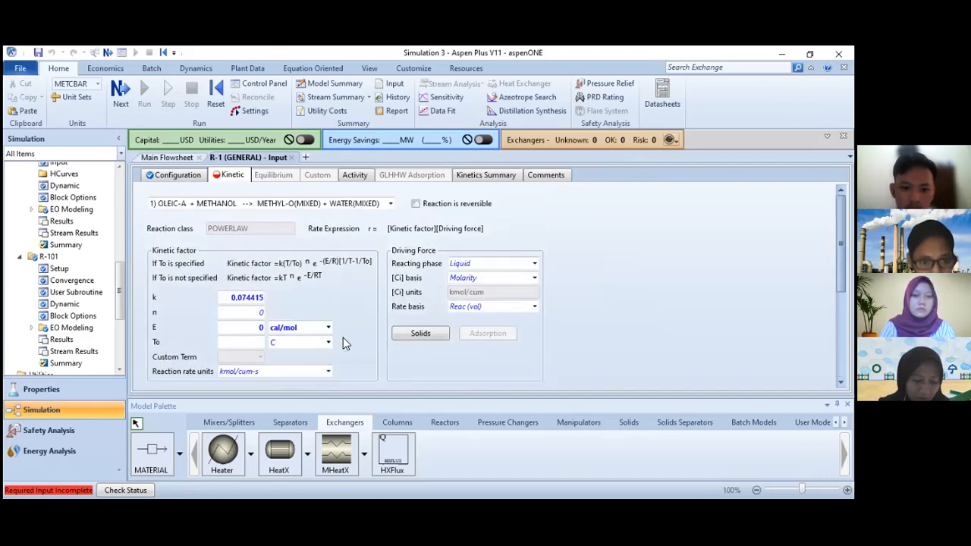
{"action": "left_click", "coordinate": [390, 204]}
{"action": "left_click", "coordinate": [367, 232]}
{"action": "left_click", "coordinate": [390, 203]}
{"action": "left_click", "coordinate": [377, 226]}
{"action": "scroll", "coordinate": [371, 250], "scroll_direction": "down", "scroll_amount": 5}
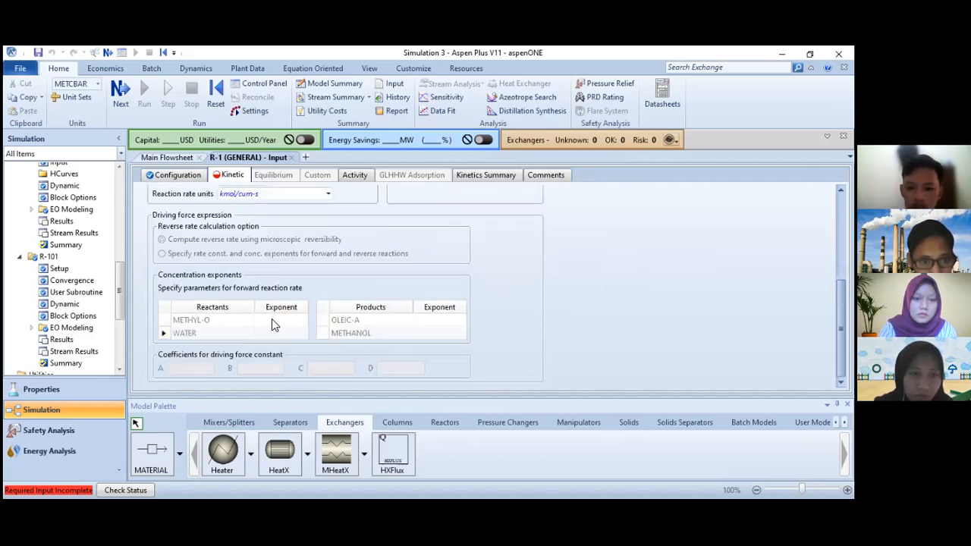
{"action": "left_click", "coordinate": [272, 321]}
{"action": "type", "text": "1"}
{"action": "left_click", "coordinate": [285, 334]}
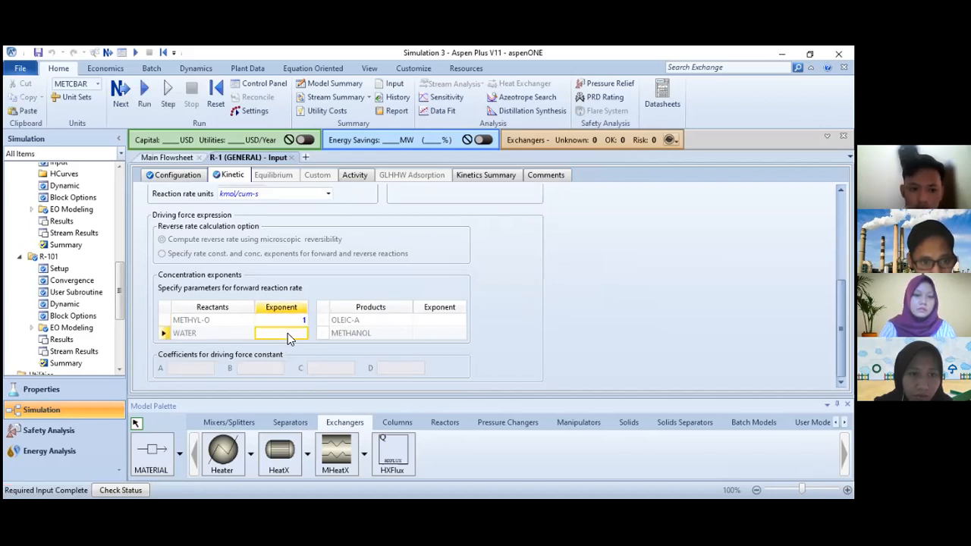
{"action": "type", "text": "1"}
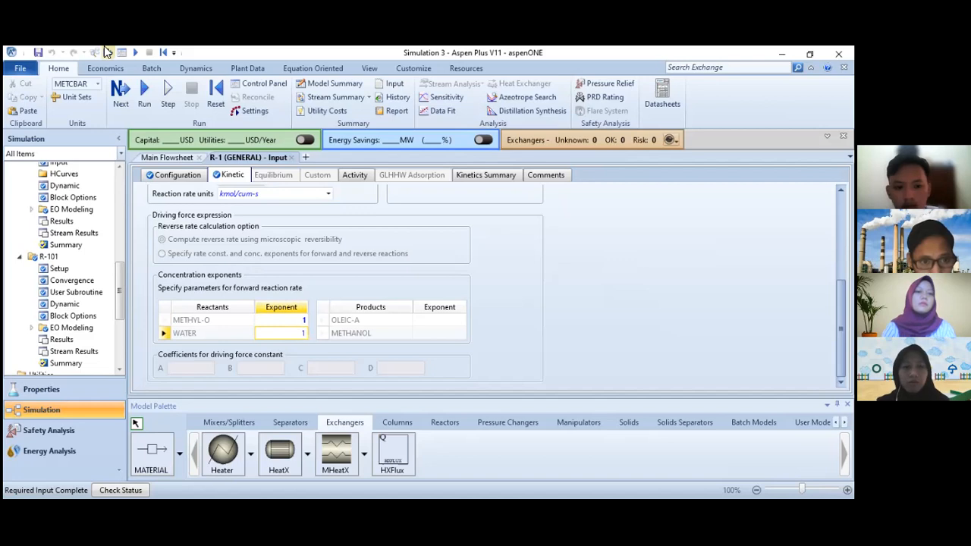
- Run the simulation with the completed inputs and dismiss the simulation completion dialog
{"action": "left_click", "coordinate": [118, 91]}
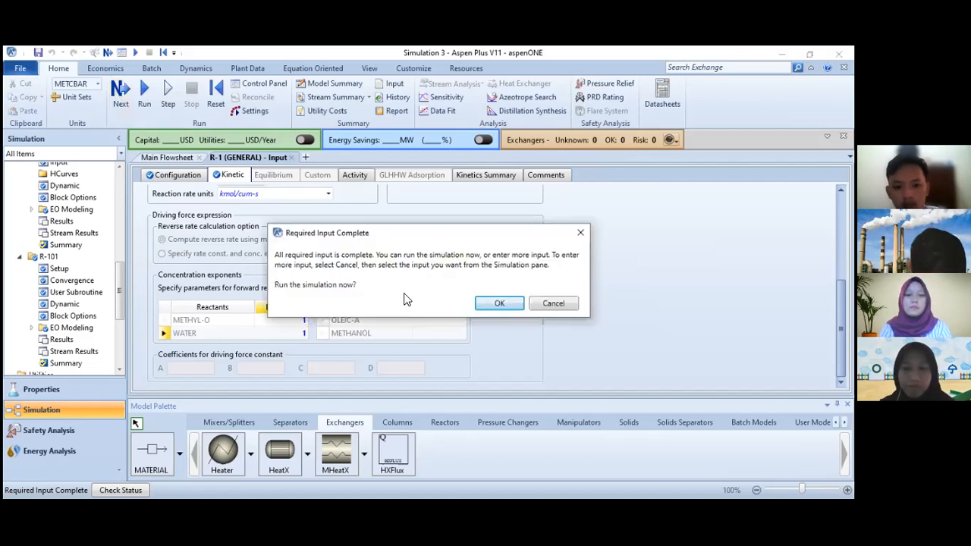
{"action": "left_click", "coordinate": [511, 303]}
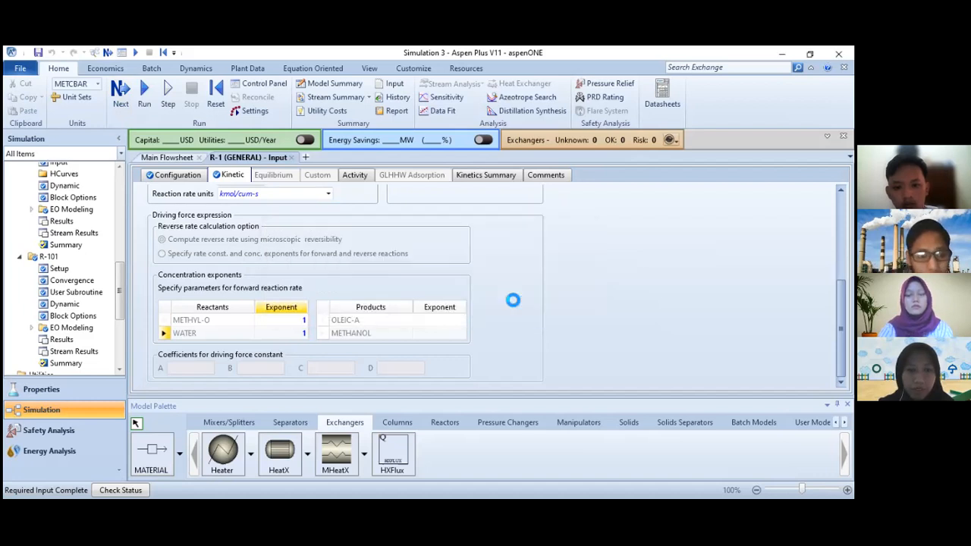
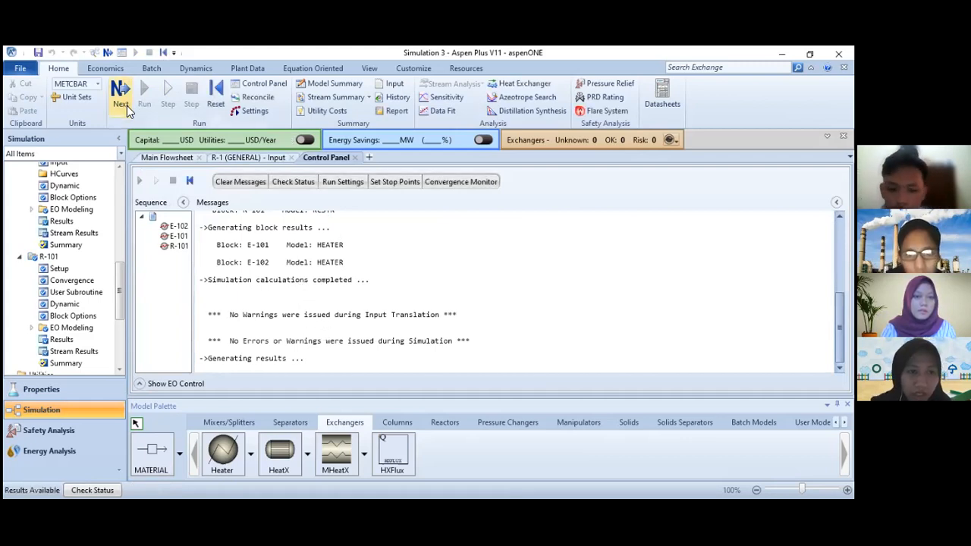
{"action": "scroll", "coordinate": [101, 250], "scroll_direction": "down", "scroll_amount": 5}
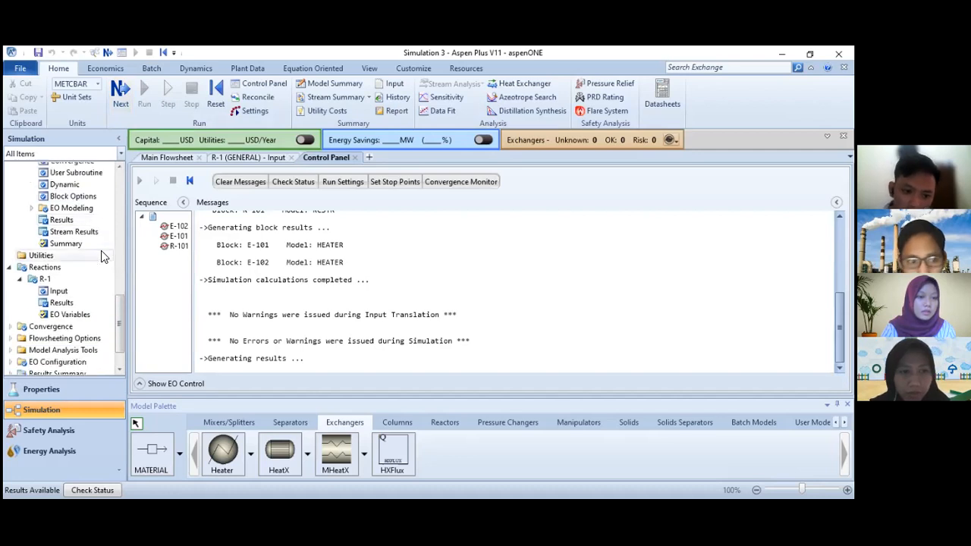
{"action": "left_click", "coordinate": [118, 106]}
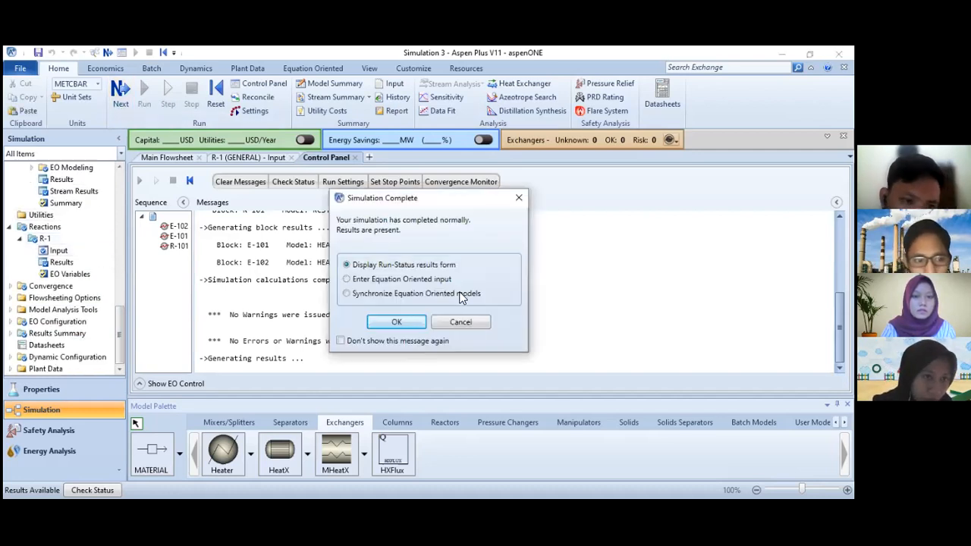
{"action": "left_click", "coordinate": [518, 198]}
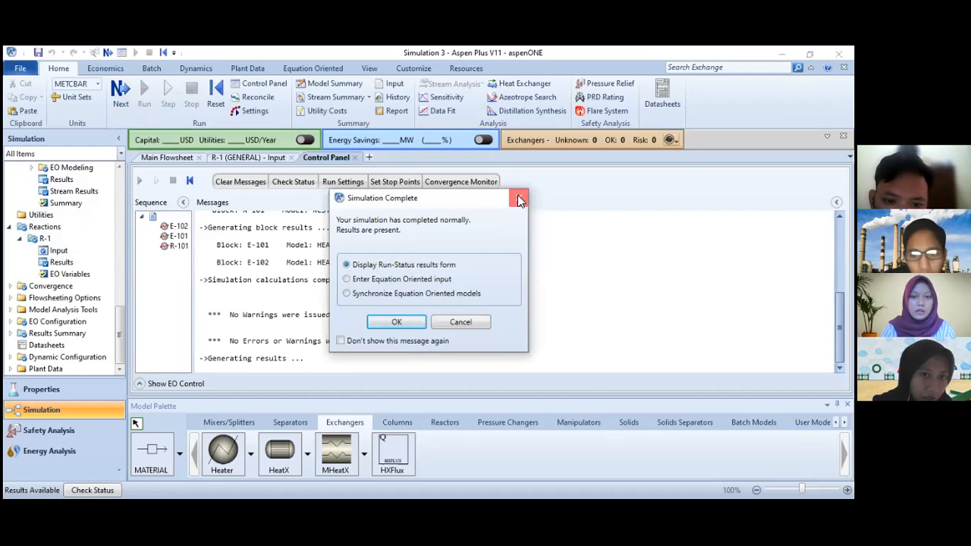
- Create a calculator block with the default ID under the flowsheeting options and open its definition form
{"action": "left_click", "coordinate": [10, 300]}
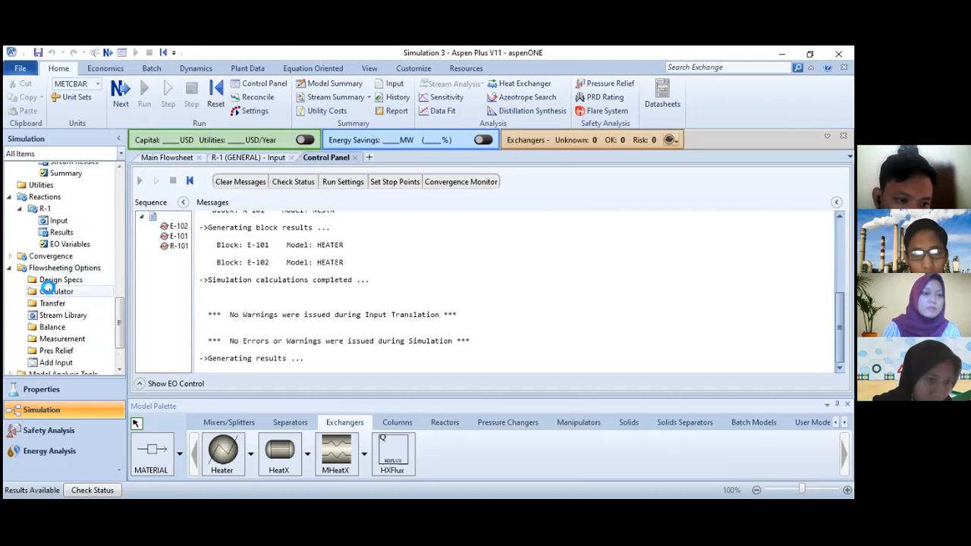
{"action": "left_click", "coordinate": [47, 290]}
{"action": "left_click", "coordinate": [170, 188]}
{"action": "left_click", "coordinate": [427, 298]}
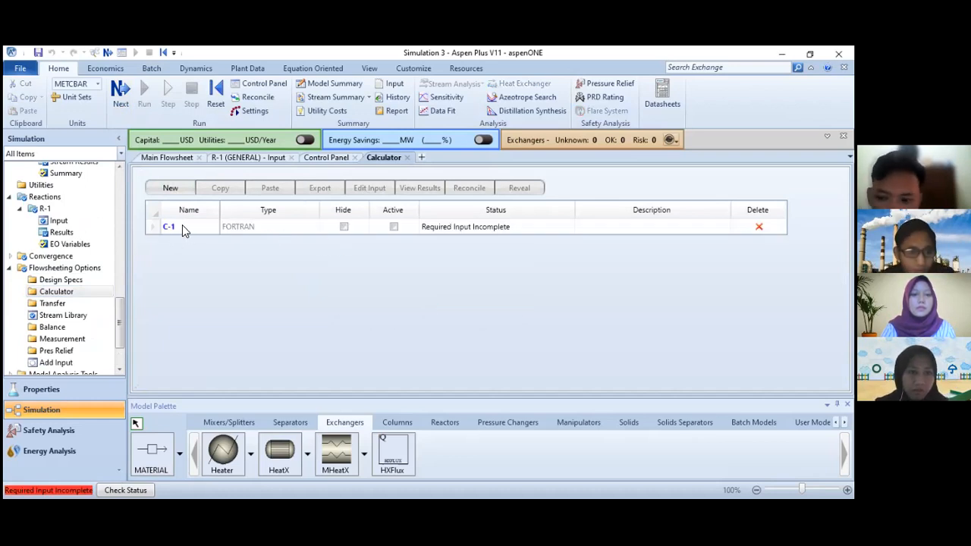
{"action": "double_click", "coordinate": [478, 227]}
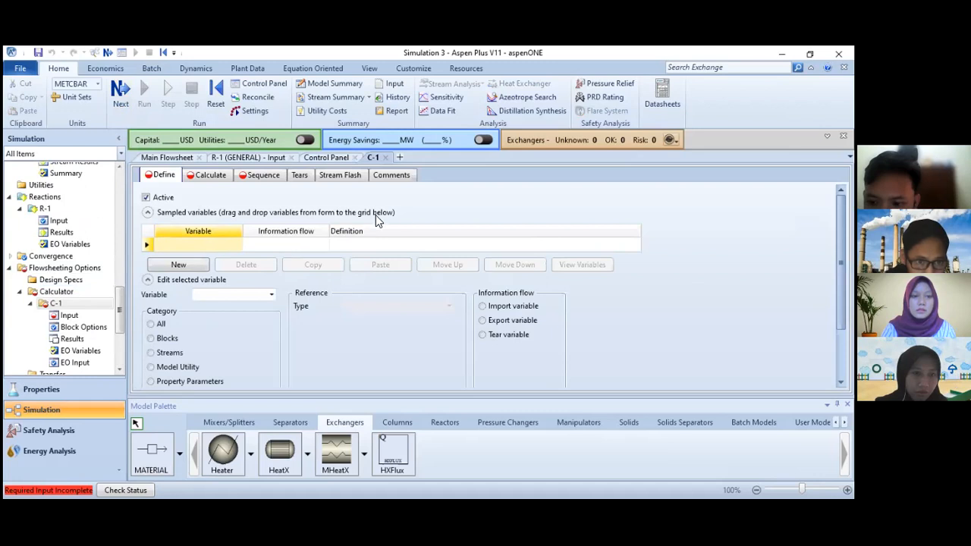
- Add a sampled variable named OLIN to the calculator block's variable table
{"action": "scroll", "coordinate": [403, 273], "scroll_direction": "down", "scroll_amount": 2}
{"action": "scroll", "coordinate": [404, 272], "scroll_direction": "up", "scroll_amount": 2}
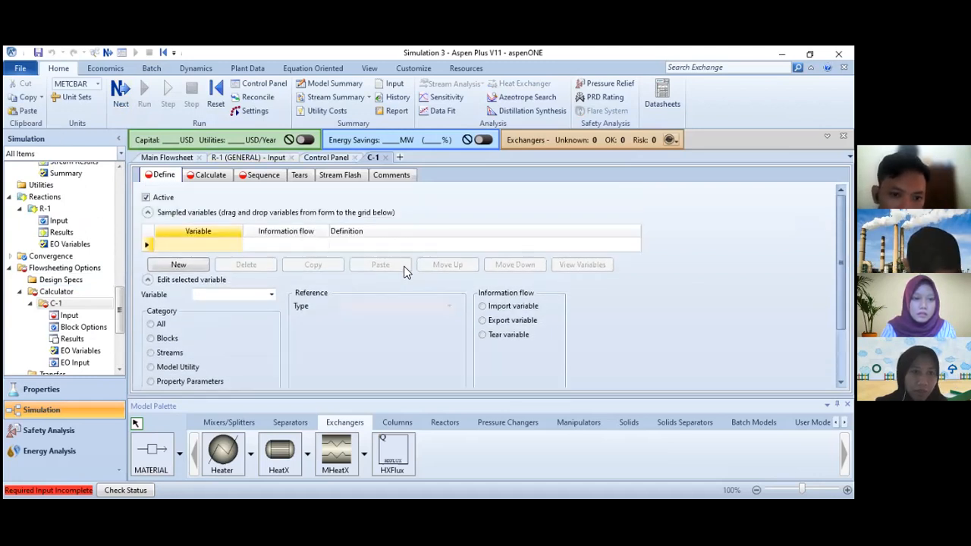
{"action": "left_click", "coordinate": [223, 249]}
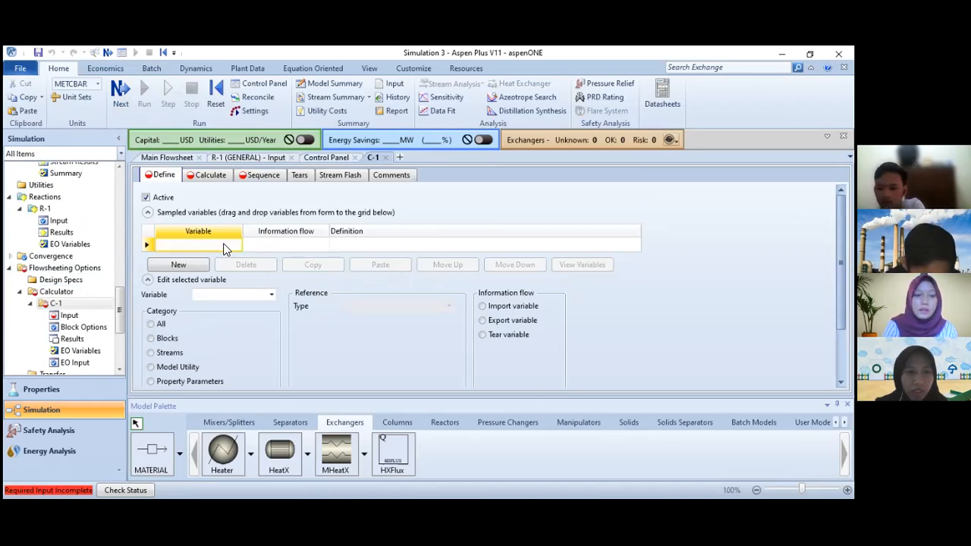
{"action": "type", "text": "OLIN"}
{"action": "key", "text": "Return"}
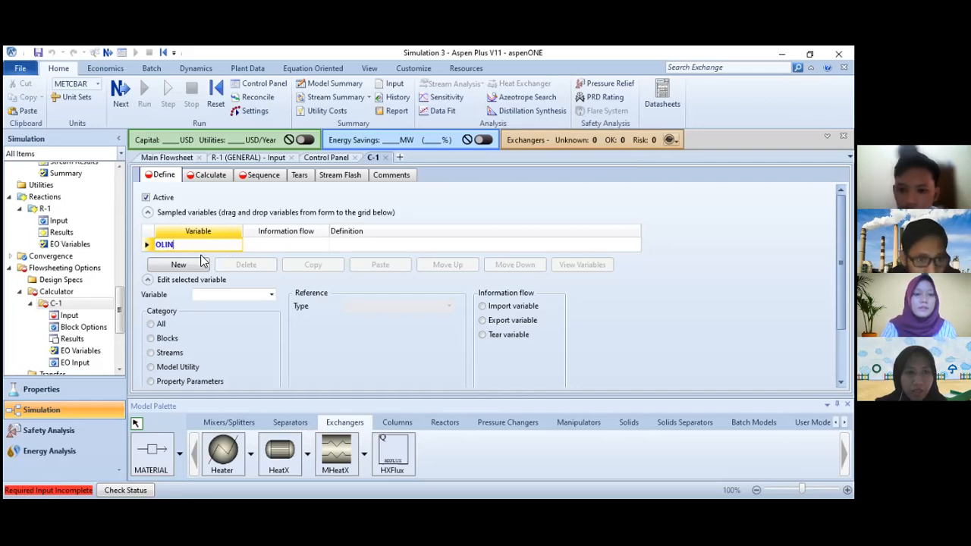
- Create a second sampled variable named OLOUT in the calculator block
{"action": "left_click", "coordinate": [192, 263]}
{"action": "left_click", "coordinate": [198, 266]}
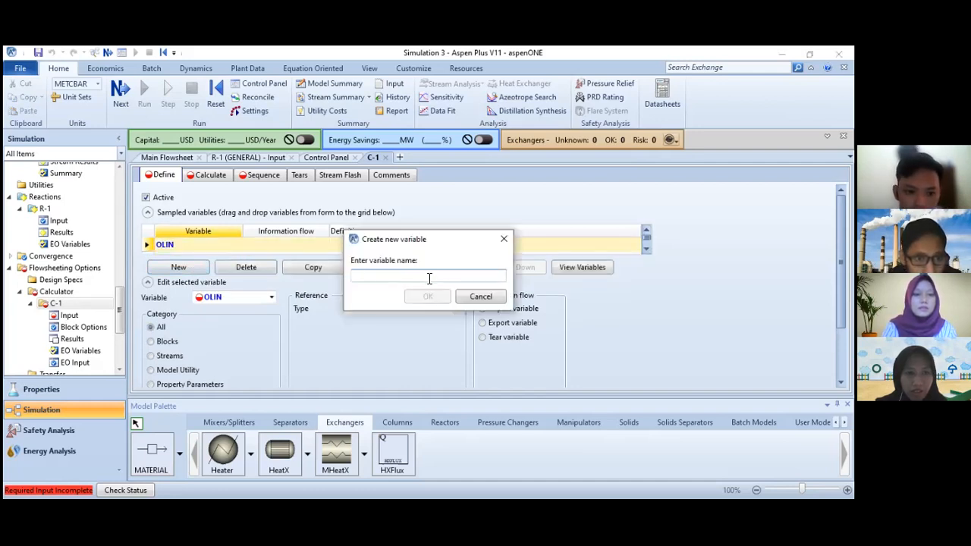
{"action": "type", "text": "C2"}
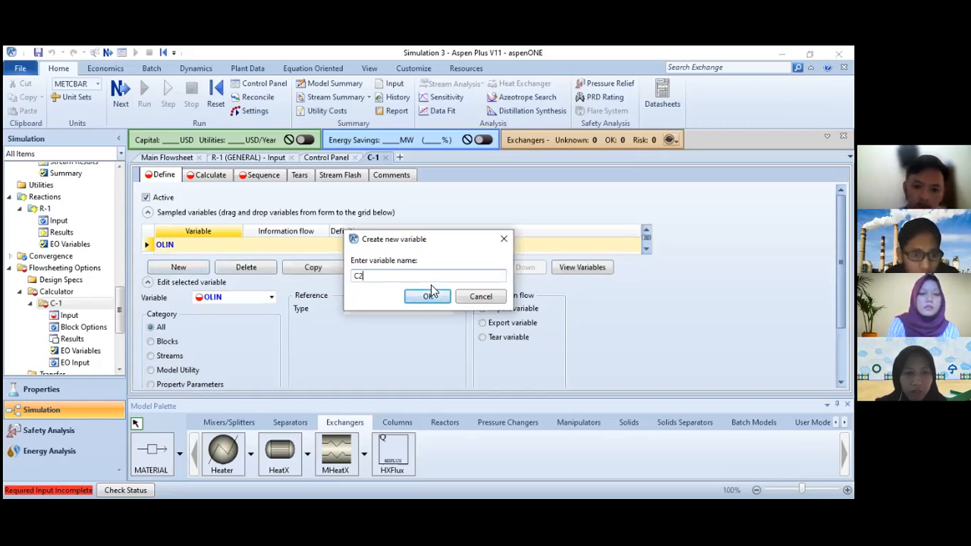
{"action": "key", "text": "BackSpace"}
{"action": "key", "text": "BackSpace"}
{"action": "type", "text": "OLOUT"}
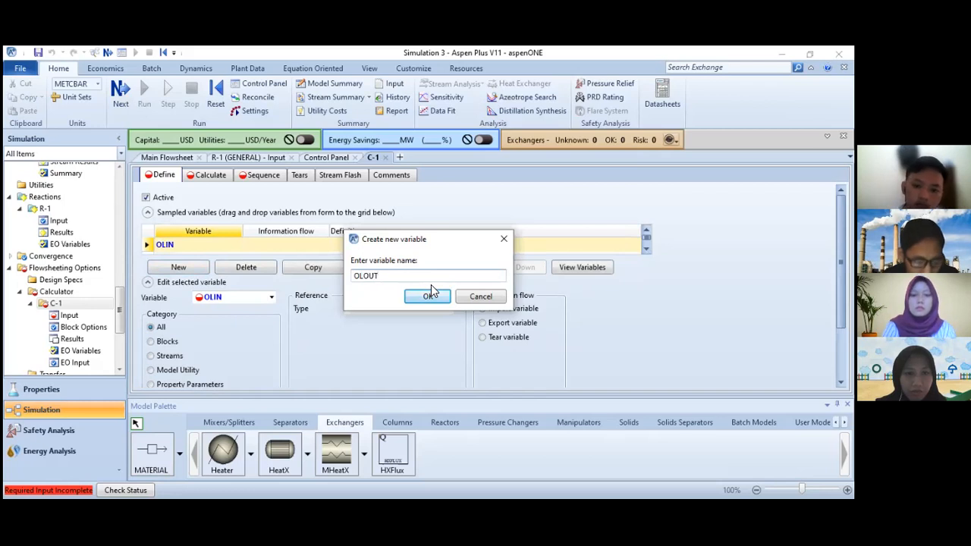
{"action": "left_click", "coordinate": [430, 295]}
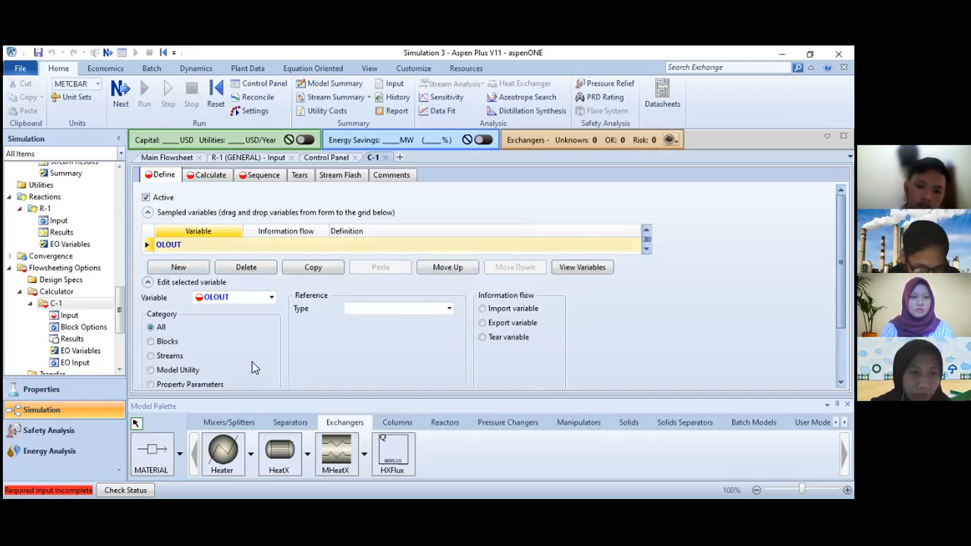
{"action": "scroll", "coordinate": [282, 272], "scroll_direction": "down", "scroll_amount": 3}
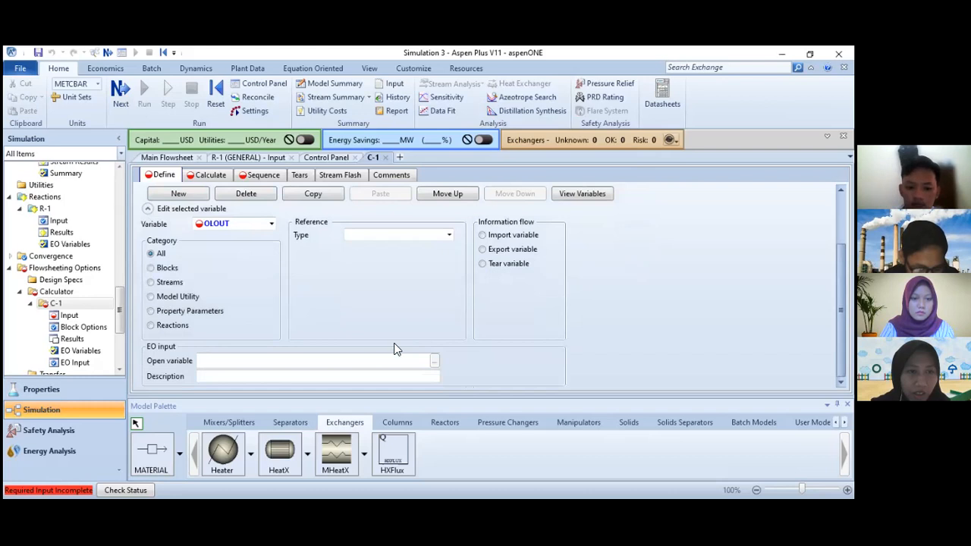
{"action": "scroll", "coordinate": [394, 307], "scroll_direction": "up", "scroll_amount": 3}
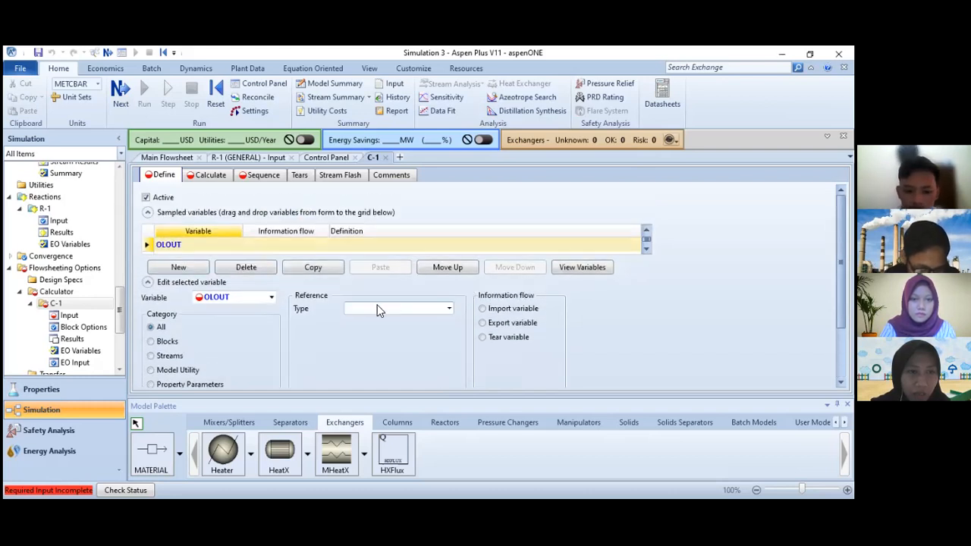
{"action": "scroll", "coordinate": [297, 258], "scroll_direction": "down", "scroll_amount": 3}
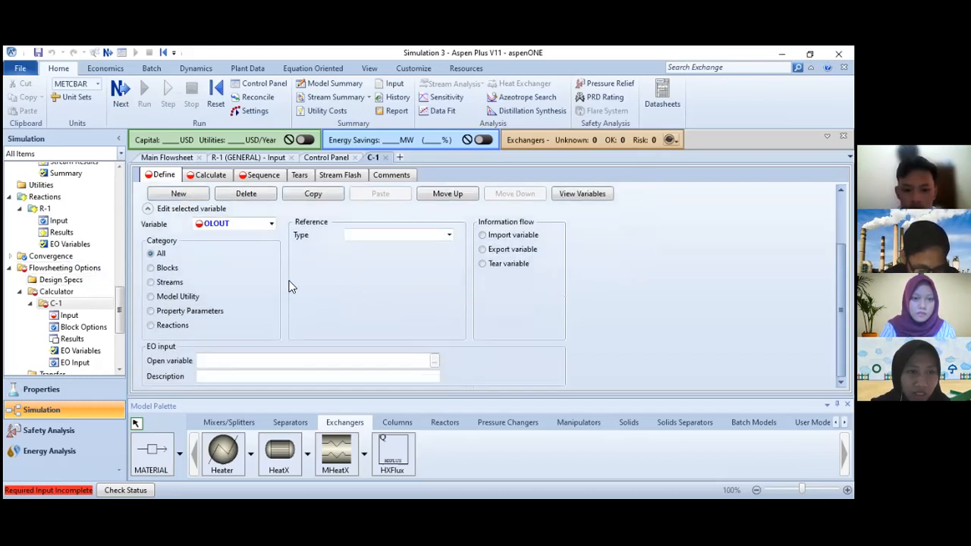
{"action": "scroll", "coordinate": [297, 292], "scroll_direction": "up", "scroll_amount": 1}
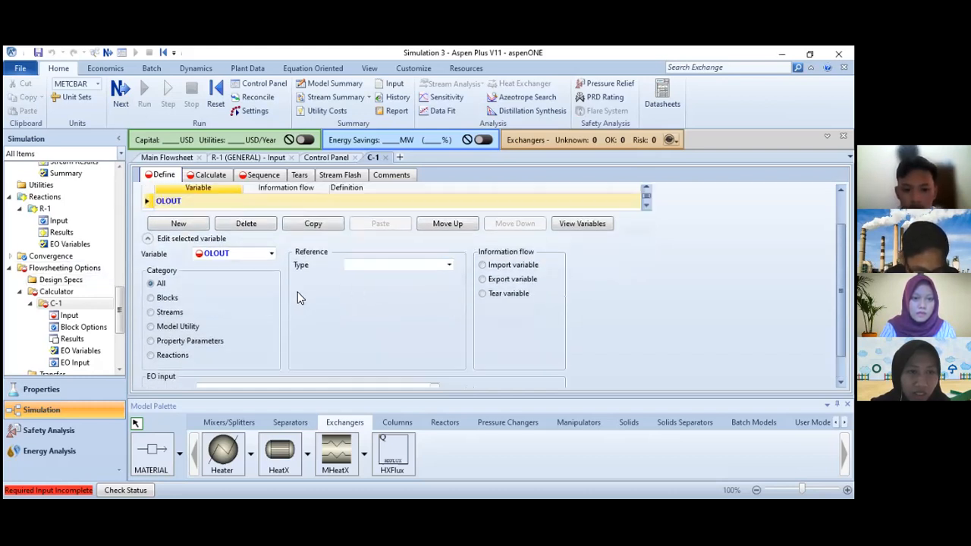
{"action": "left_click", "coordinate": [148, 239]}
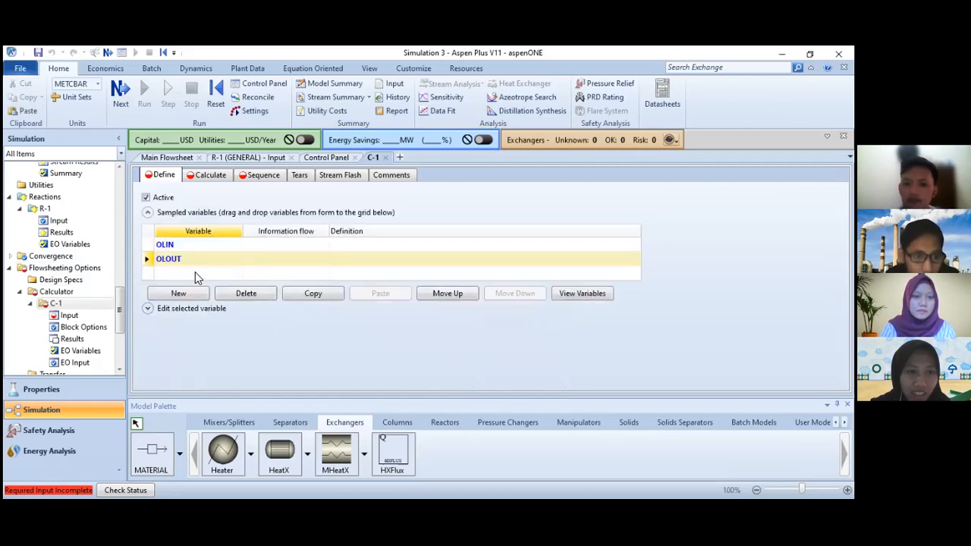
{"action": "left_click", "coordinate": [149, 309]}
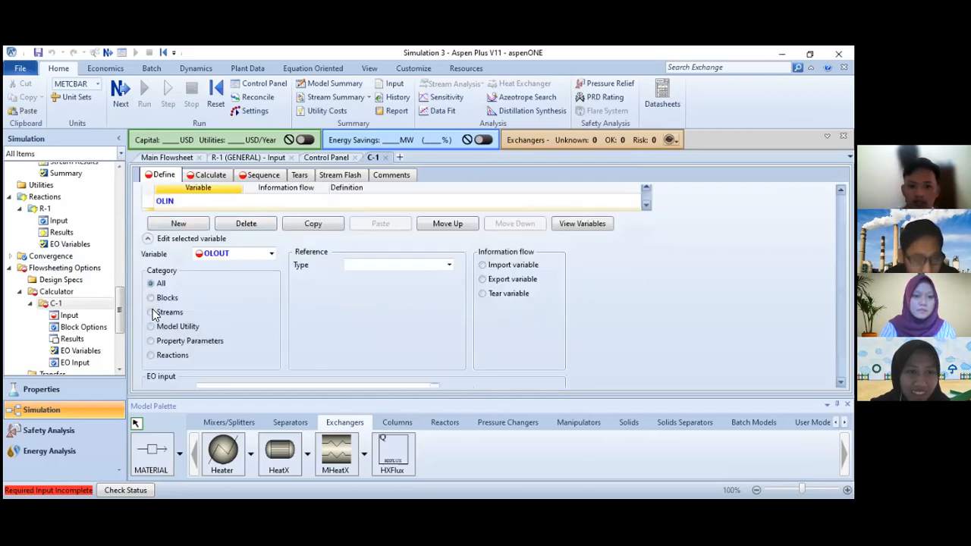
- Define variable OLIN as the Mole-Flow of component OLEIC-A in stream F-OLEIC
{"action": "left_click", "coordinate": [271, 254]}
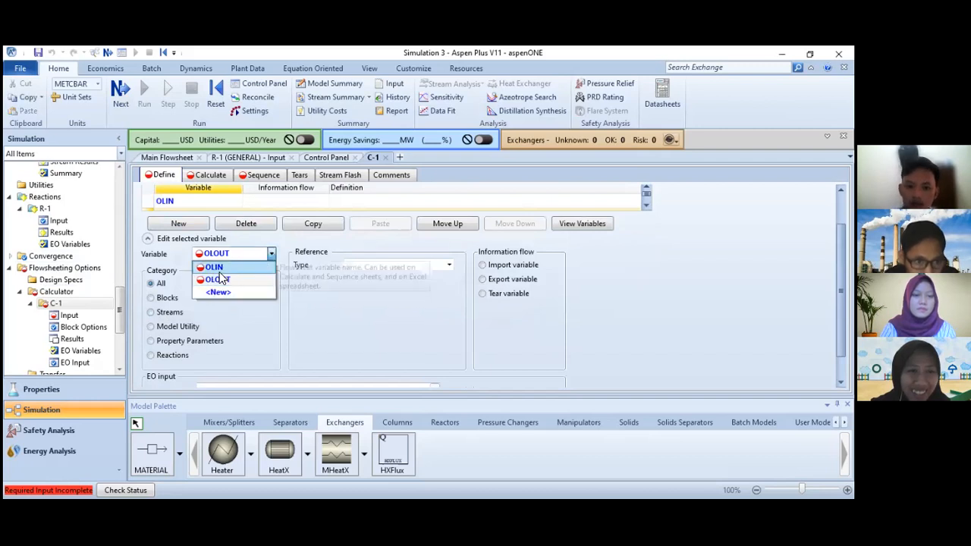
{"action": "left_click", "coordinate": [218, 270]}
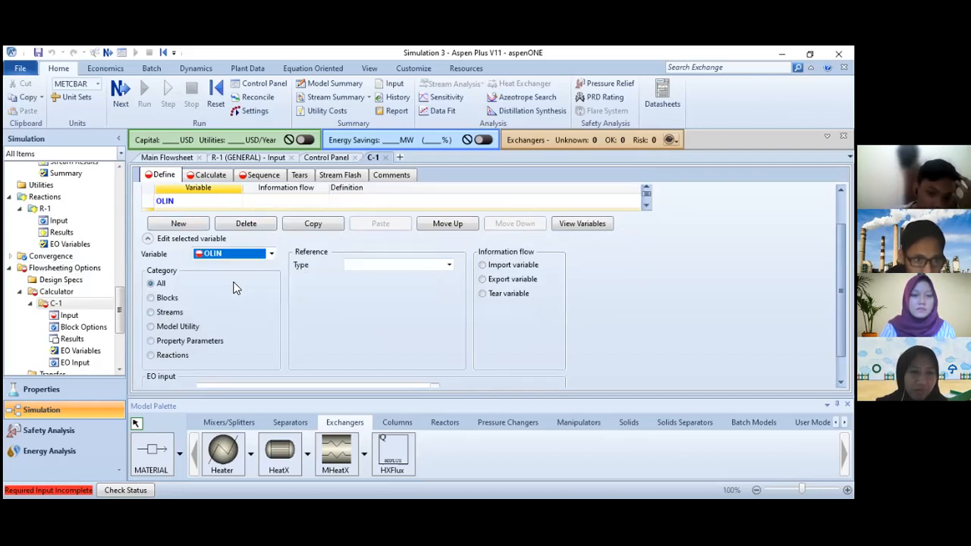
{"action": "left_click", "coordinate": [449, 264]}
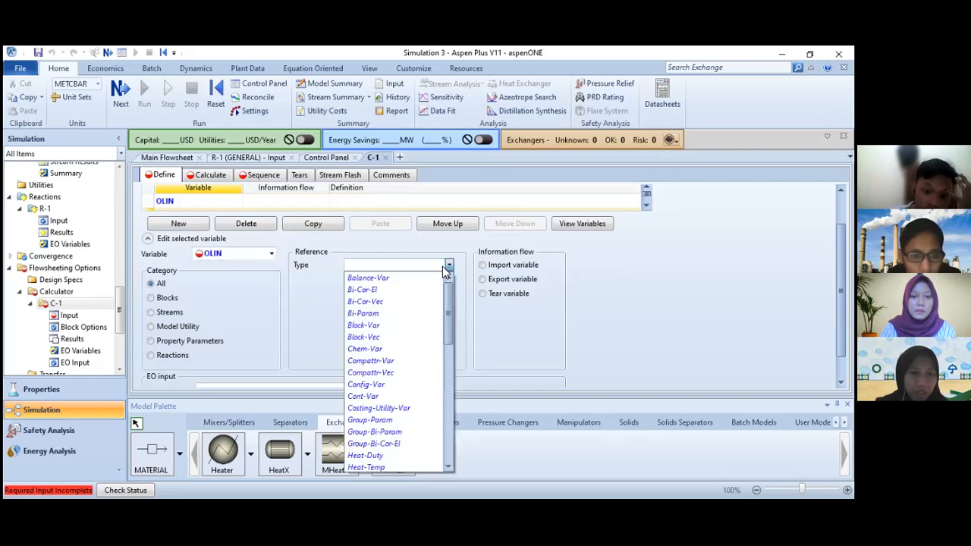
{"action": "scroll", "coordinate": [420, 365], "scroll_direction": "down", "scroll_amount": 8}
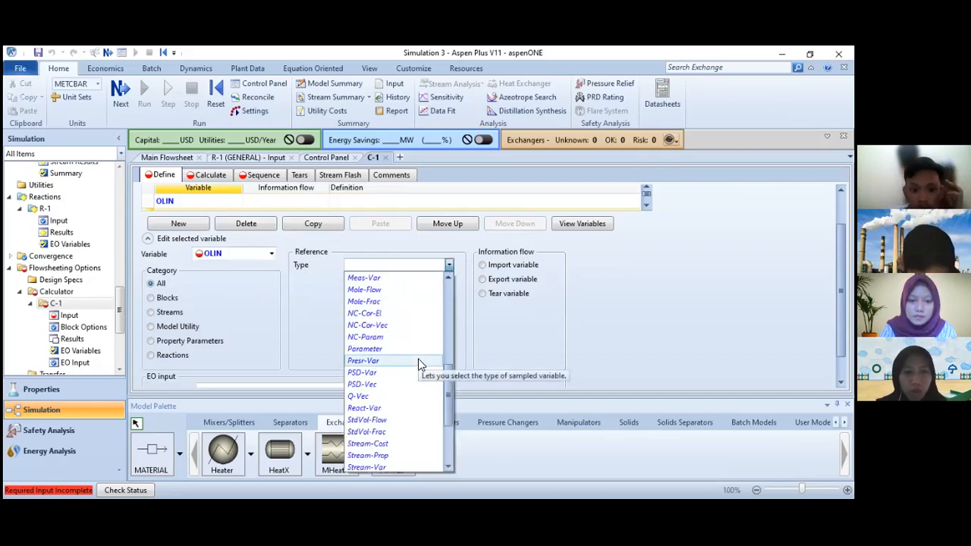
{"action": "scroll", "coordinate": [379, 352], "scroll_direction": "up", "scroll_amount": 1}
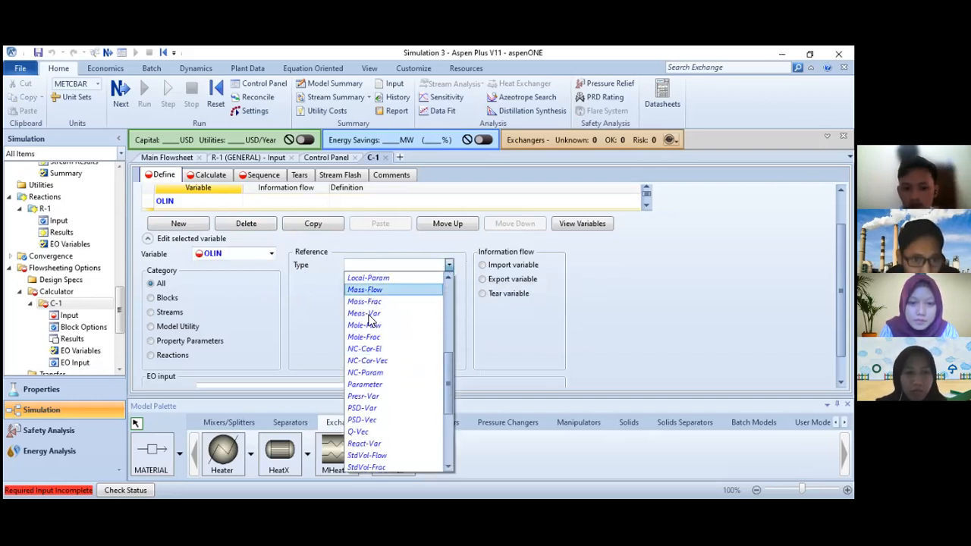
{"action": "left_click", "coordinate": [367, 325]}
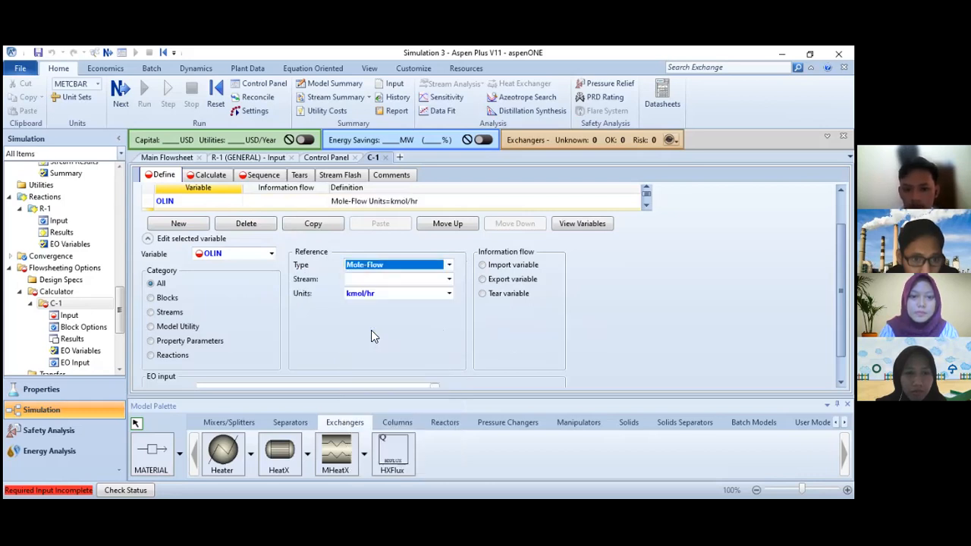
{"action": "left_click", "coordinate": [448, 279]}
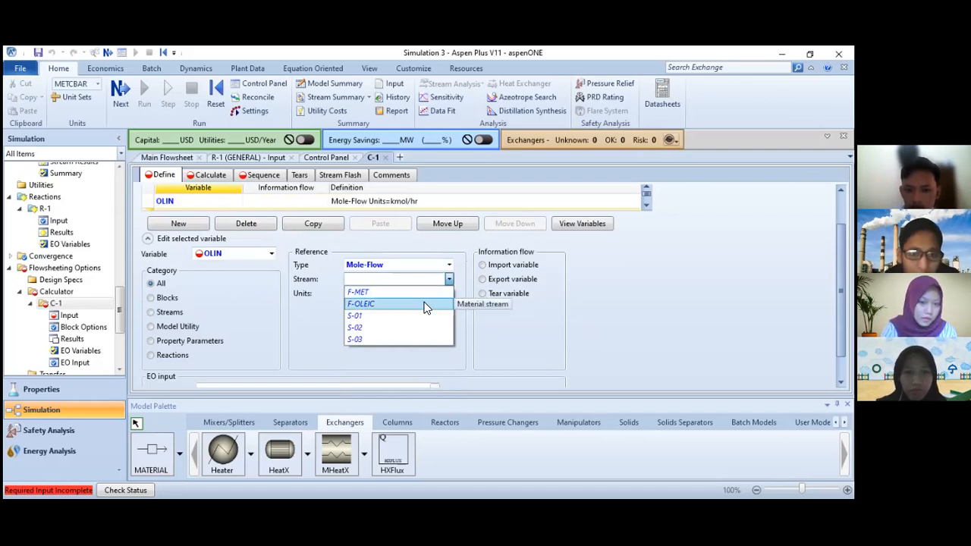
{"action": "left_click", "coordinate": [425, 304]}
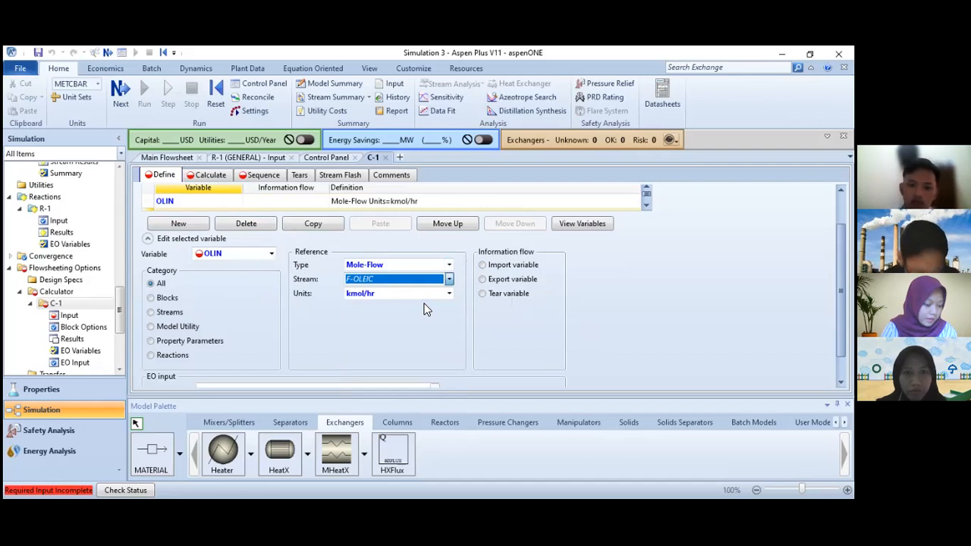
{"action": "left_click", "coordinate": [387, 307]}
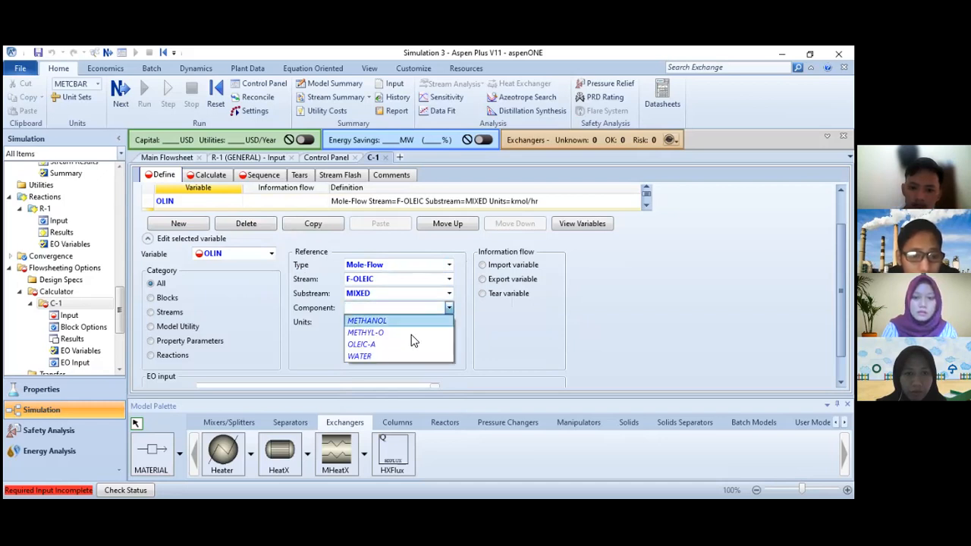
{"action": "left_click", "coordinate": [362, 343]}
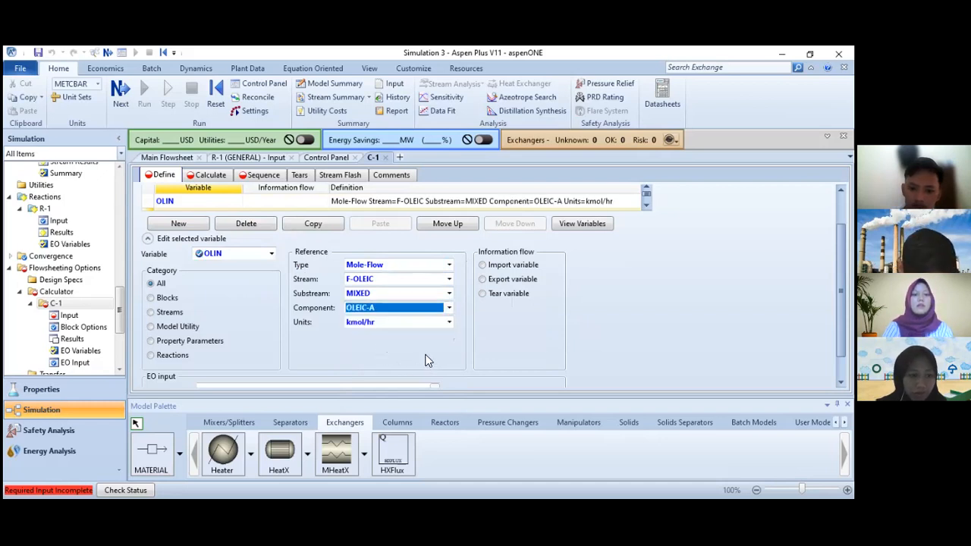
- Select variable OLOUT for editing and set its reference type to Mole-Flow
{"action": "scroll", "coordinate": [247, 276], "scroll_direction": "up", "scroll_amount": 1}
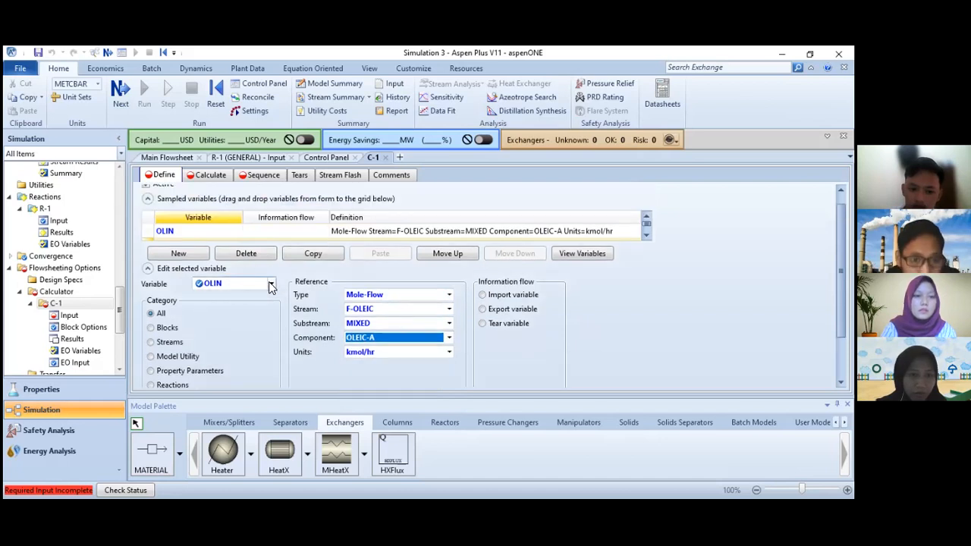
{"action": "left_click", "coordinate": [271, 282]}
{"action": "left_click", "coordinate": [254, 309]}
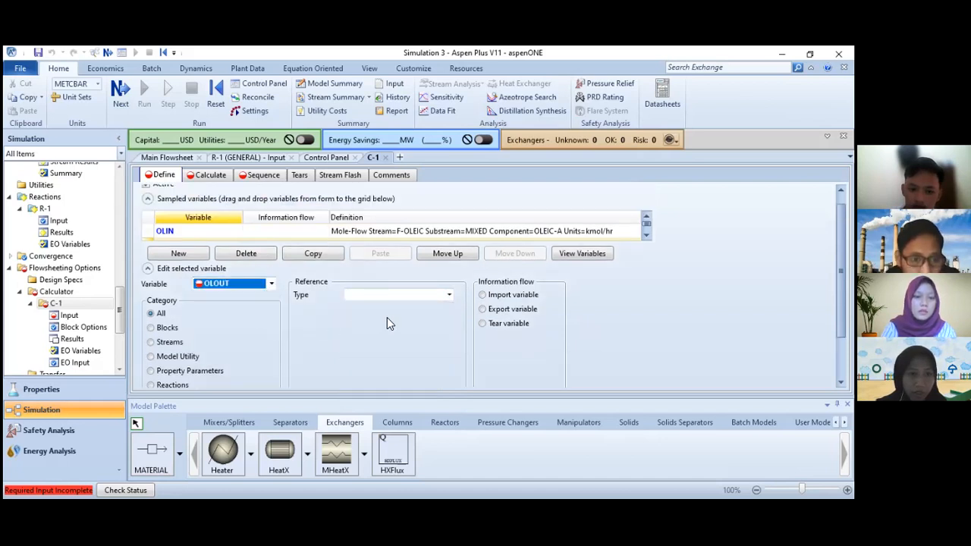
{"action": "left_click", "coordinate": [424, 296]}
{"action": "left_click", "coordinate": [449, 295]}
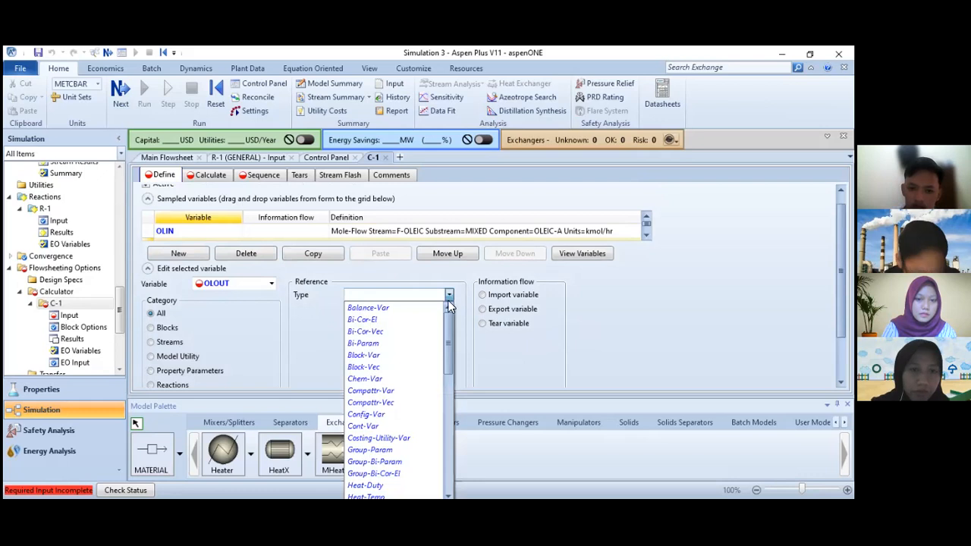
{"action": "scroll", "coordinate": [398, 453], "scroll_direction": "down", "scroll_amount": 2}
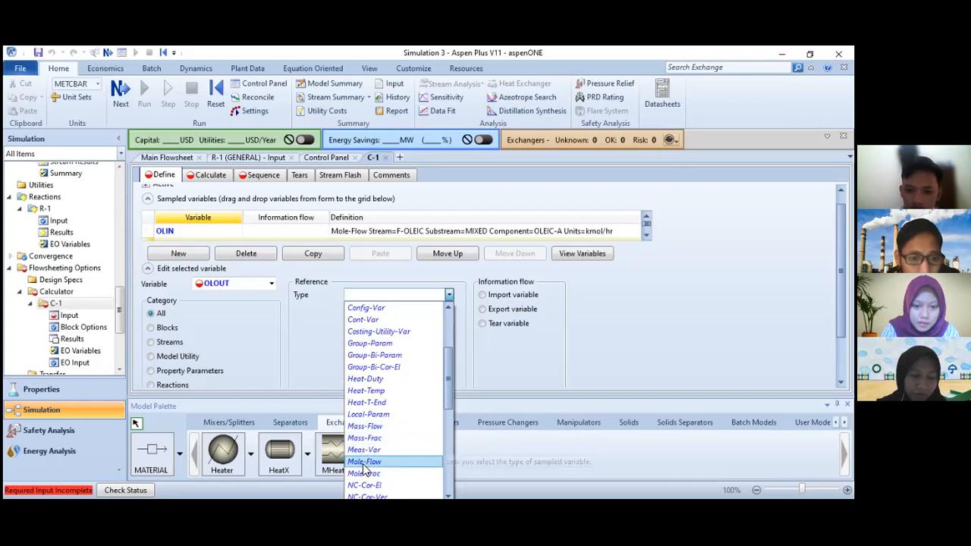
- Define variable OLOUT as the Mole-Flow of component OLEIC-A in stream S-03
{"action": "left_click", "coordinate": [364, 462]}
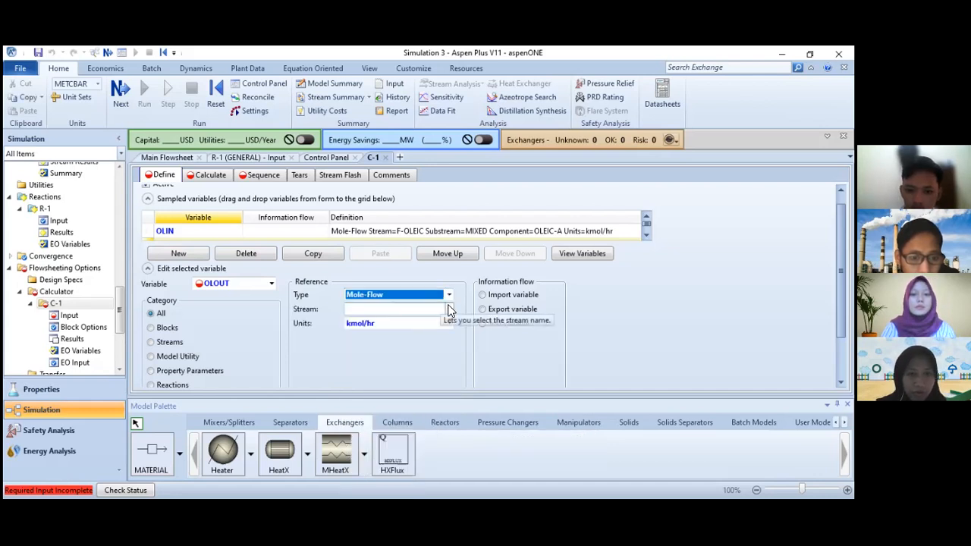
{"action": "left_click", "coordinate": [448, 314]}
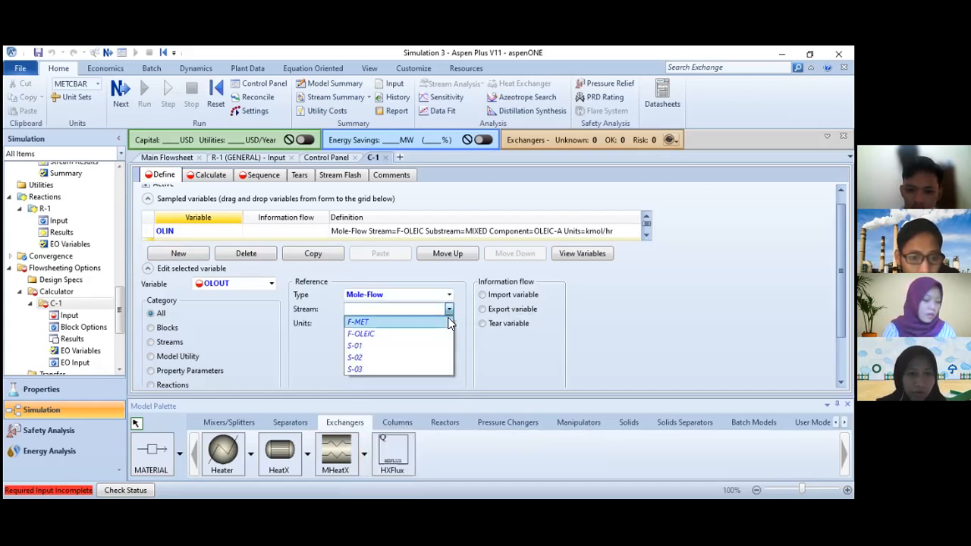
{"action": "left_click", "coordinate": [362, 369]}
{"action": "left_click", "coordinate": [398, 343]}
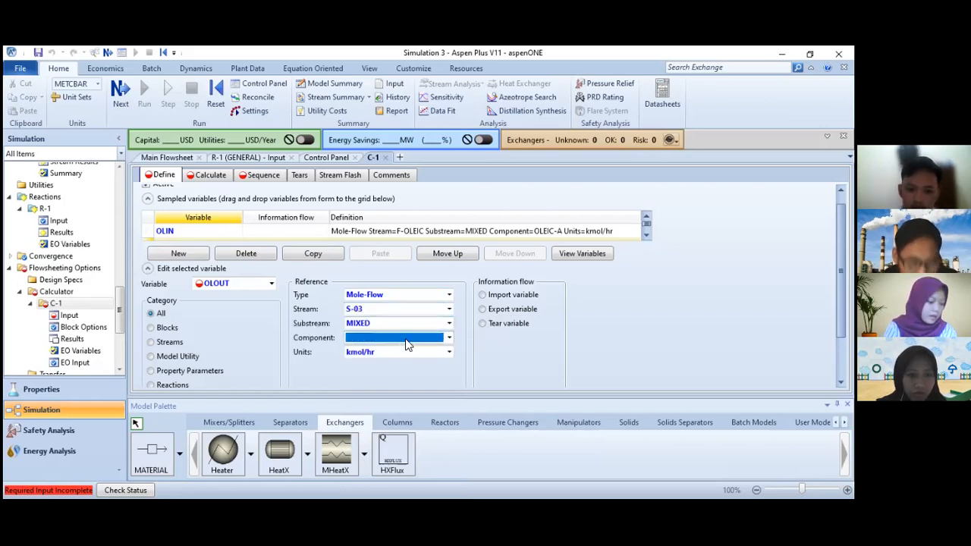
{"action": "left_click", "coordinate": [448, 338]}
{"action": "left_click", "coordinate": [370, 375]}
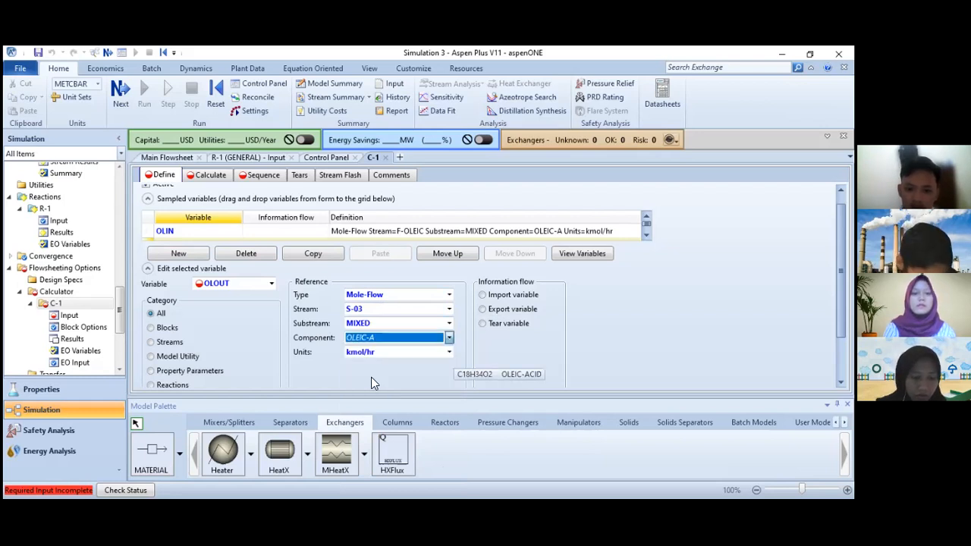
- Enter conv=(olin-olout)/olin*100 as the first Fortran statement in the calculator's calculation form
{"action": "left_click", "coordinate": [119, 105]}
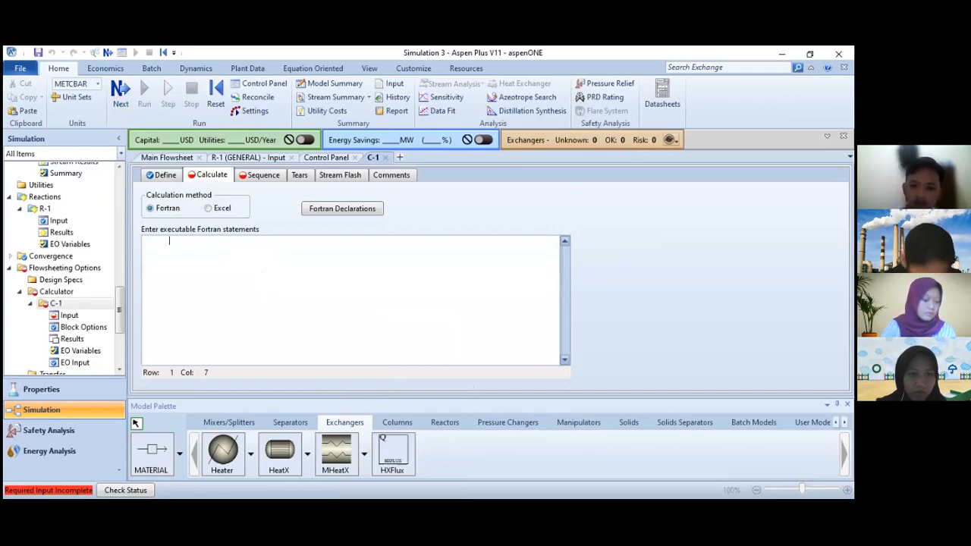
{"action": "type", "text": "conv"}
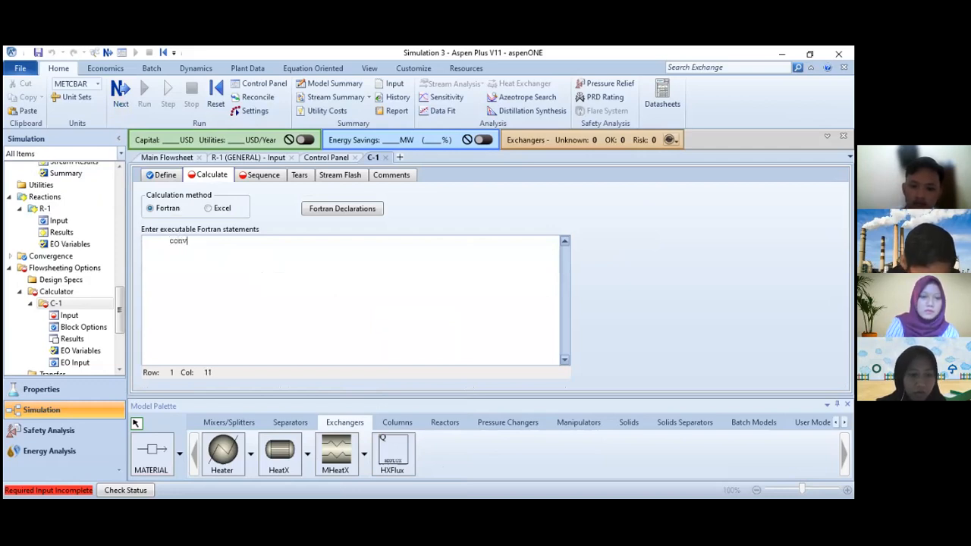
{"action": "type", "text": "=("}
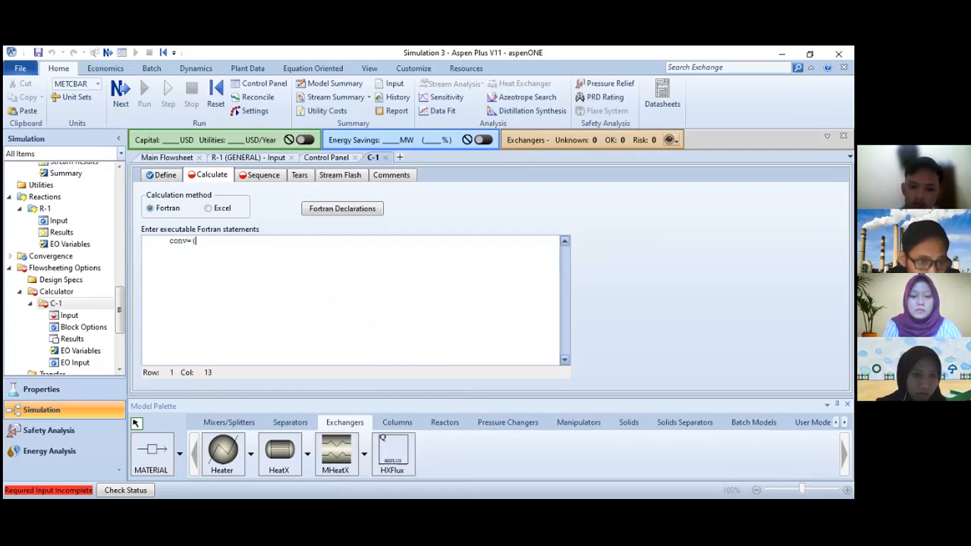
{"action": "type", "text": "o"}
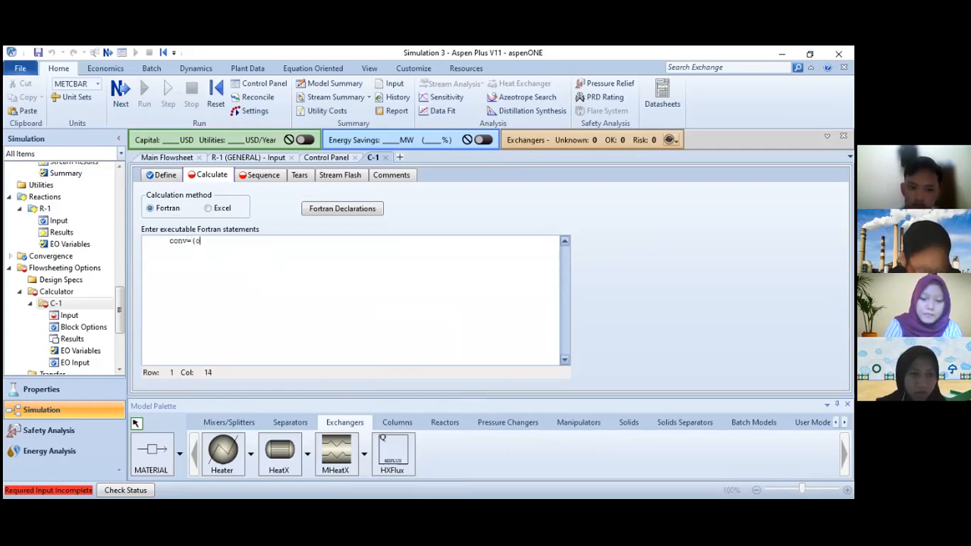
{"action": "type", "text": "lin-olout"}
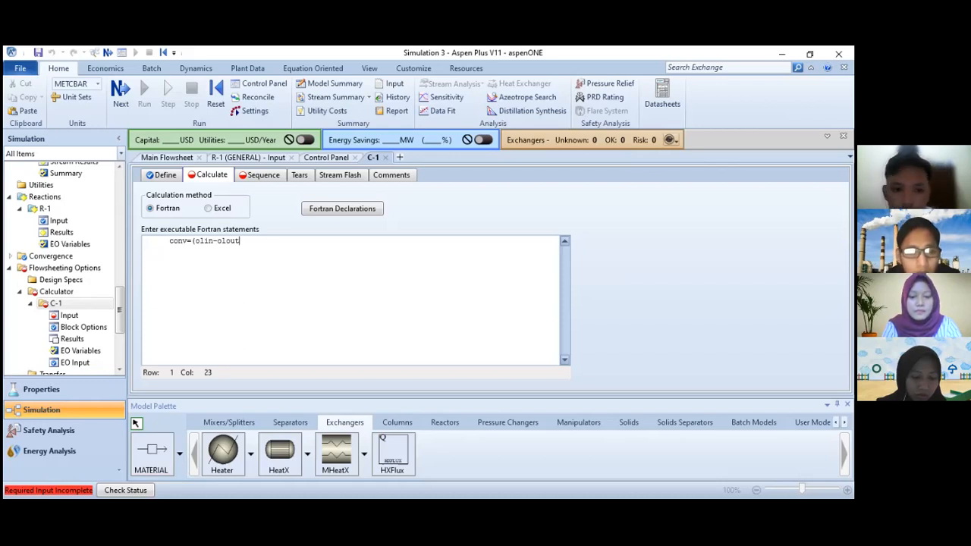
{"action": "type", "text": ")/olin"}
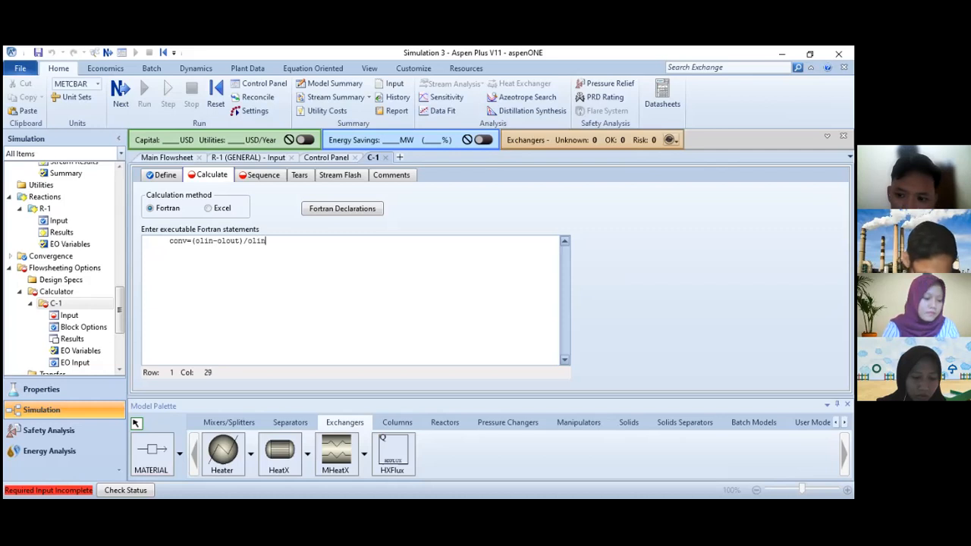
{"action": "type", "text": "*"}
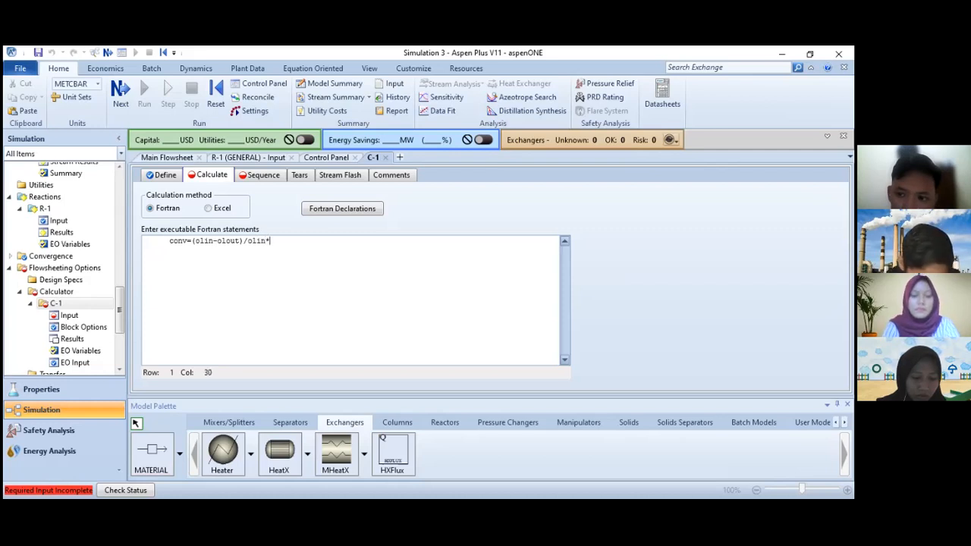
{"action": "type", "text": "100"}
{"action": "key", "text": "Return"}
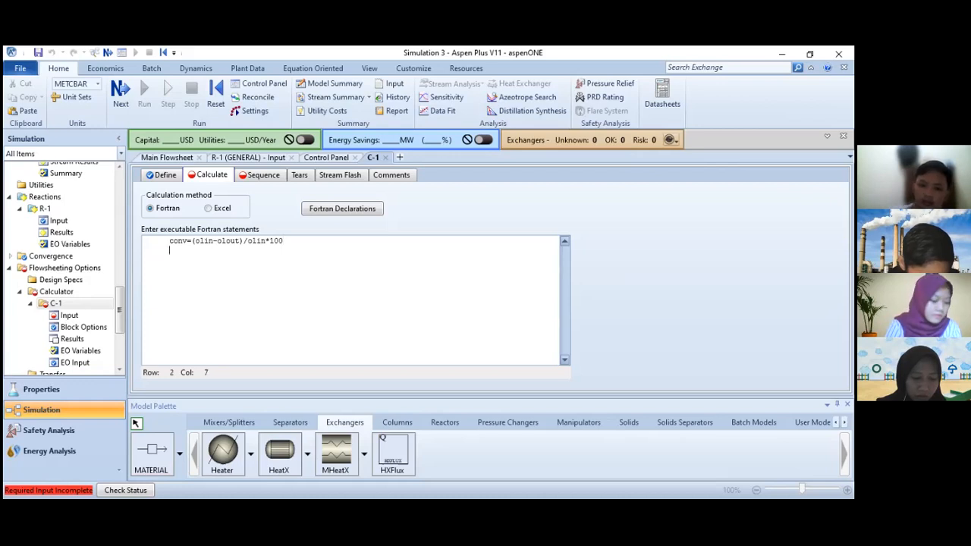
- Add write(nterm,10)conv as the second Fortran statement to output the conversion
{"action": "type", "text": "wr"}
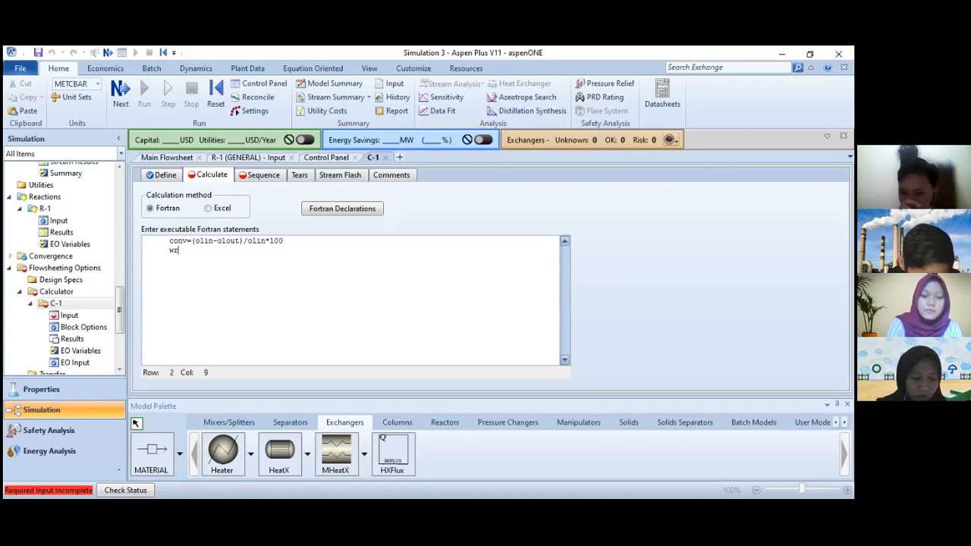
{"action": "type", "text": "ite"}
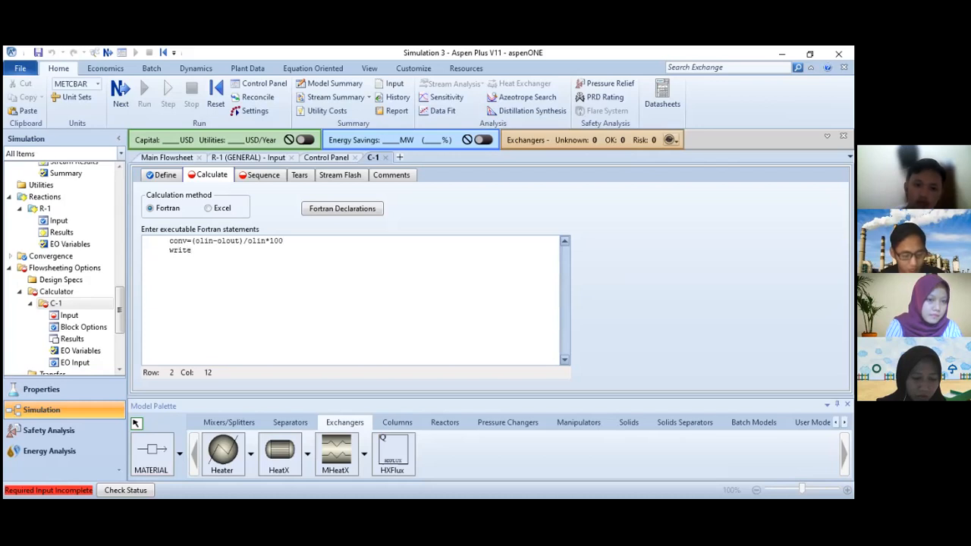
{"action": "type", "text": "(i"}
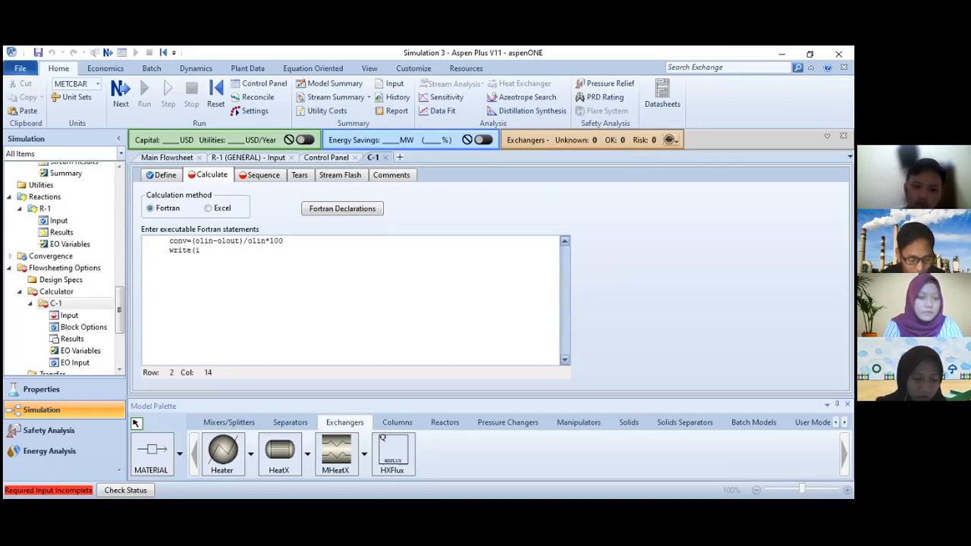
{"action": "key", "text": "BackSpace"}
{"action": "type", "text": "nterm"}
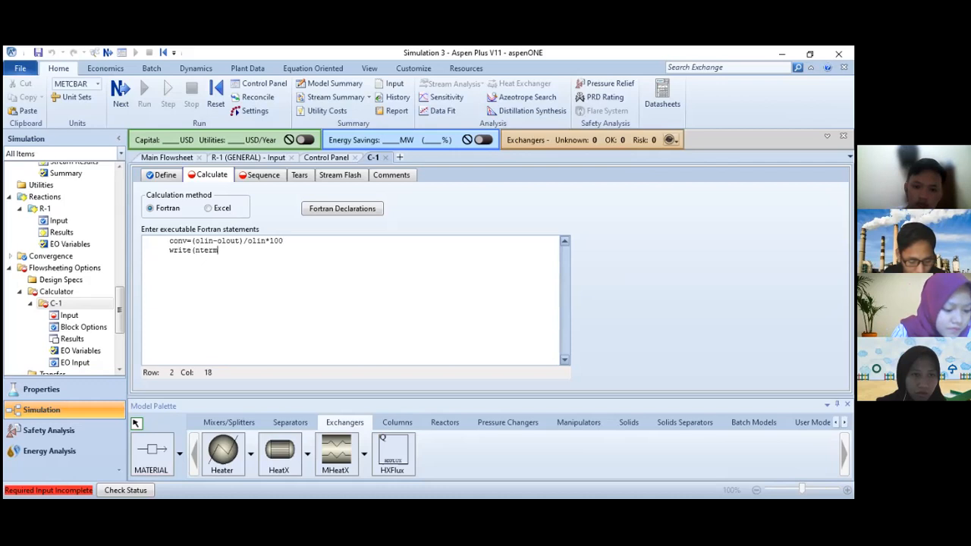
{"action": "type", "text": ",10)"}
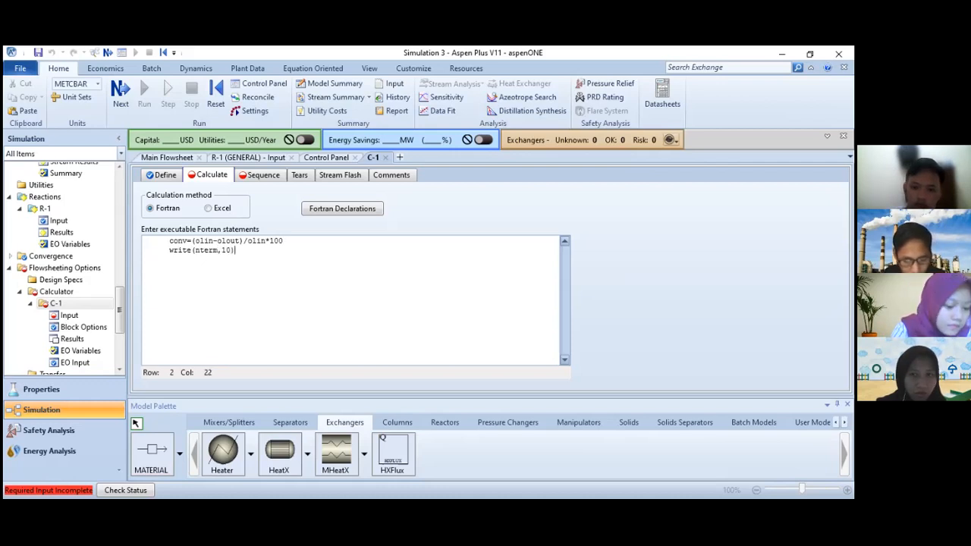
{"action": "type", "text": "conv"}
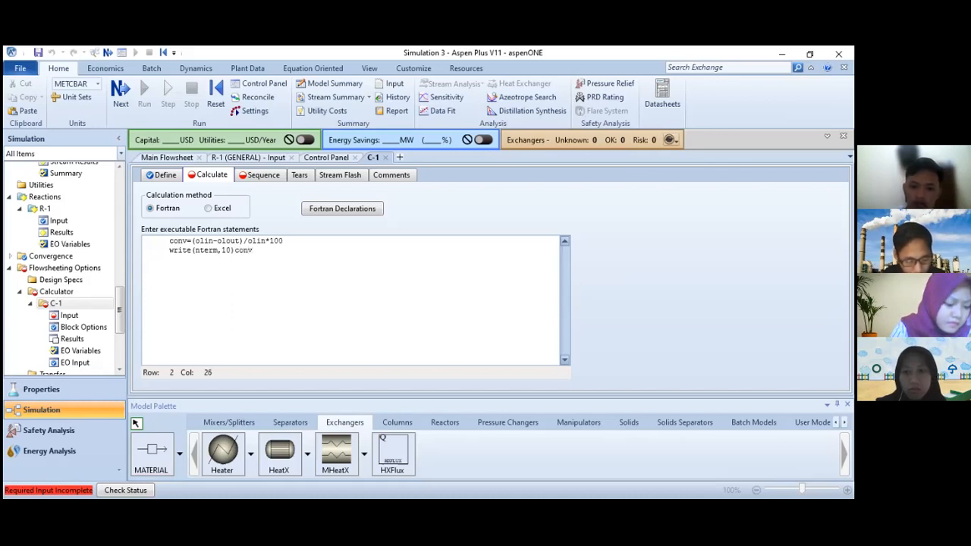
{"action": "key", "text": "Return"}
- Add the third Fortran line 10 format('konversi asam oleat=',f8.4,'%')
{"action": "type", "text": "10 "}
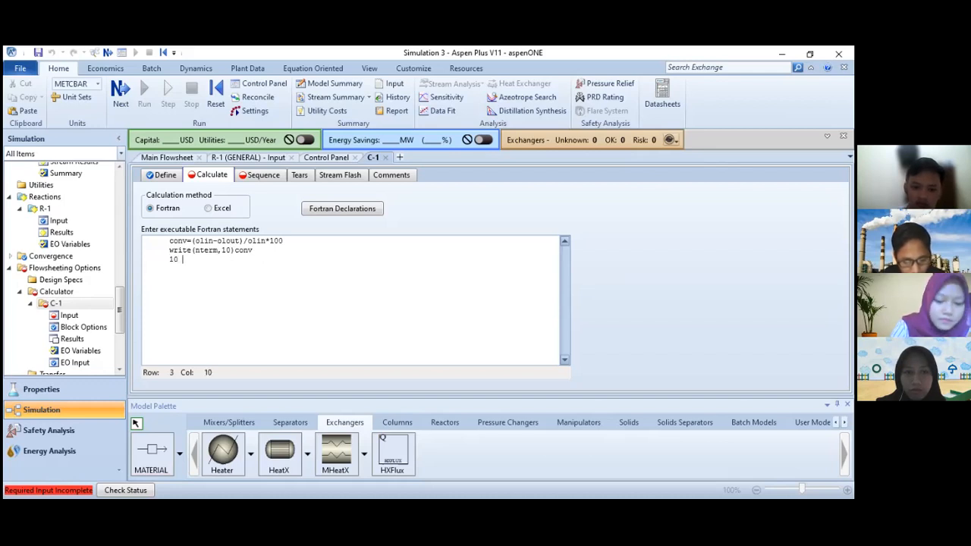
{"action": "type", "text": "format "}
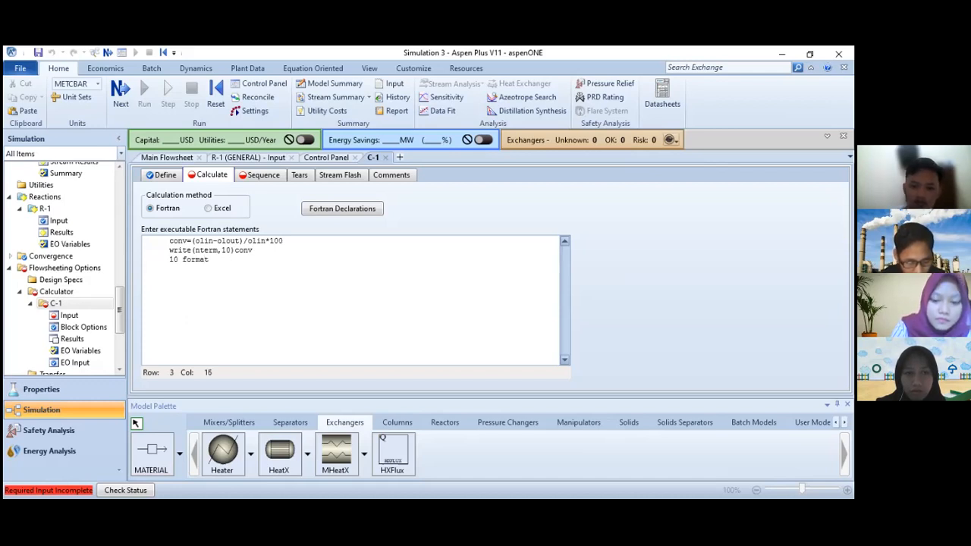
{"action": "type", "text": "("}
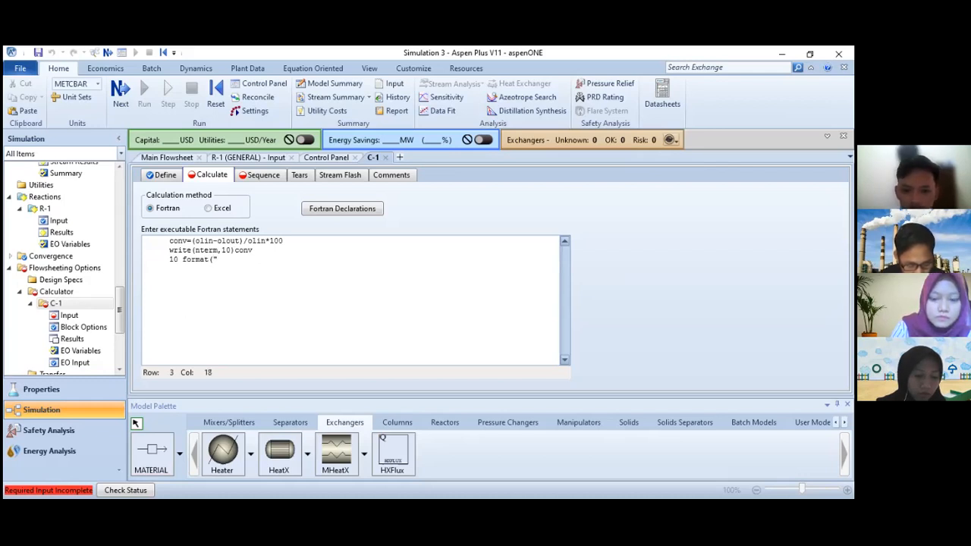
{"action": "type", "text": "'"}
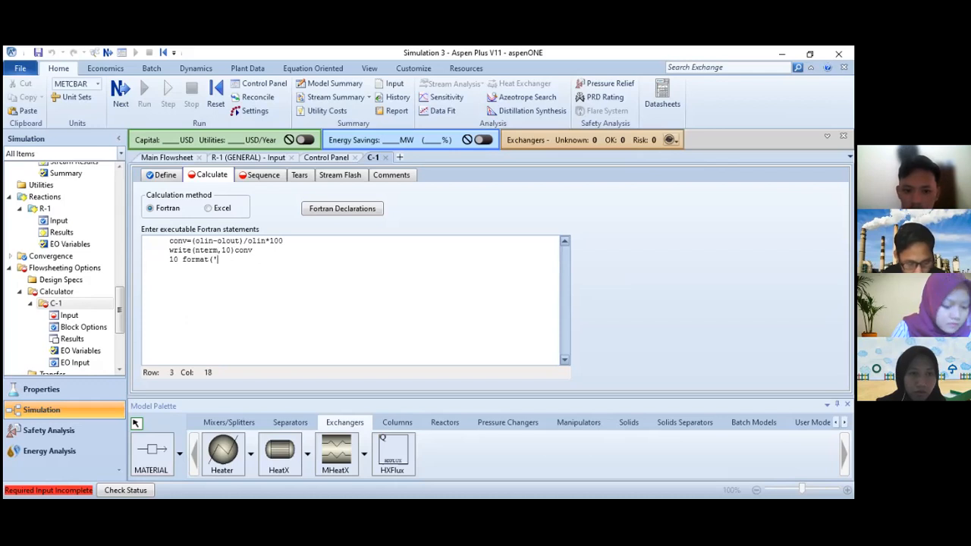
{"action": "type", "text": "kon"}
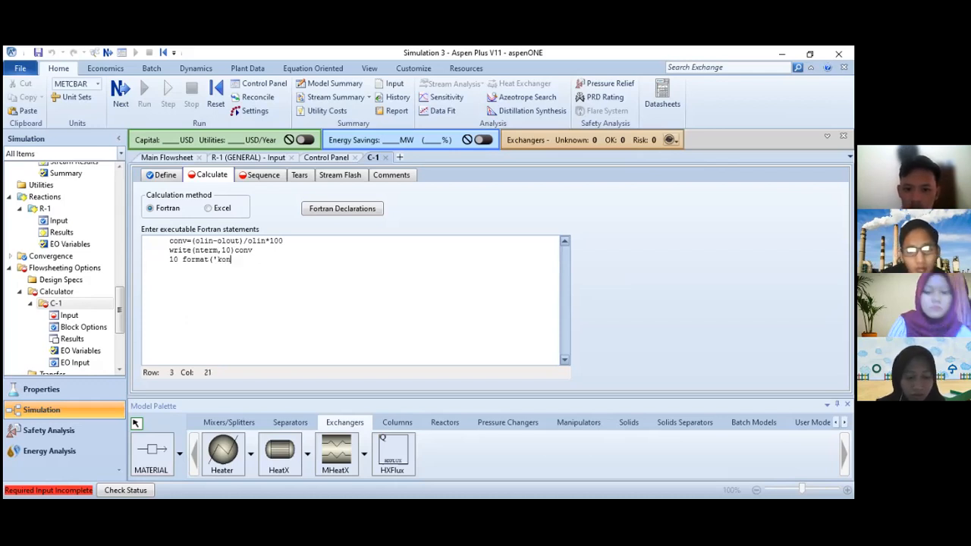
{"action": "type", "text": "versi a"}
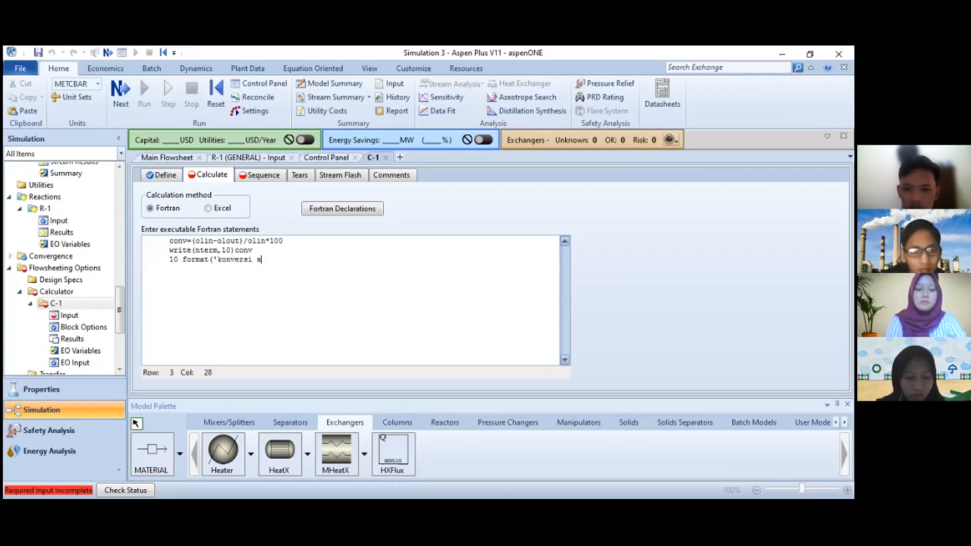
{"action": "type", "text": "sam oleat"}
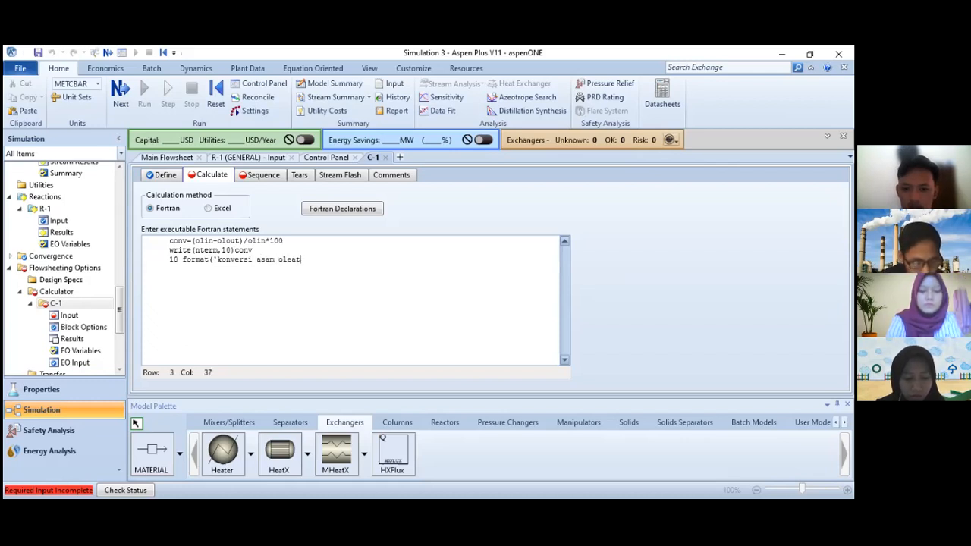
{"action": "type", "text": "'"}
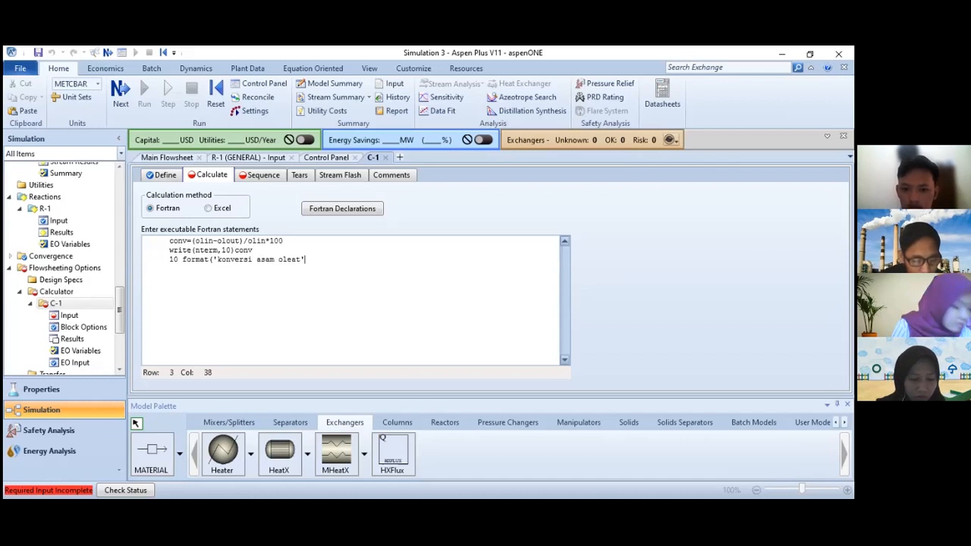
{"action": "key", "text": "BackSpace"}
{"action": "type", "text": "='"}
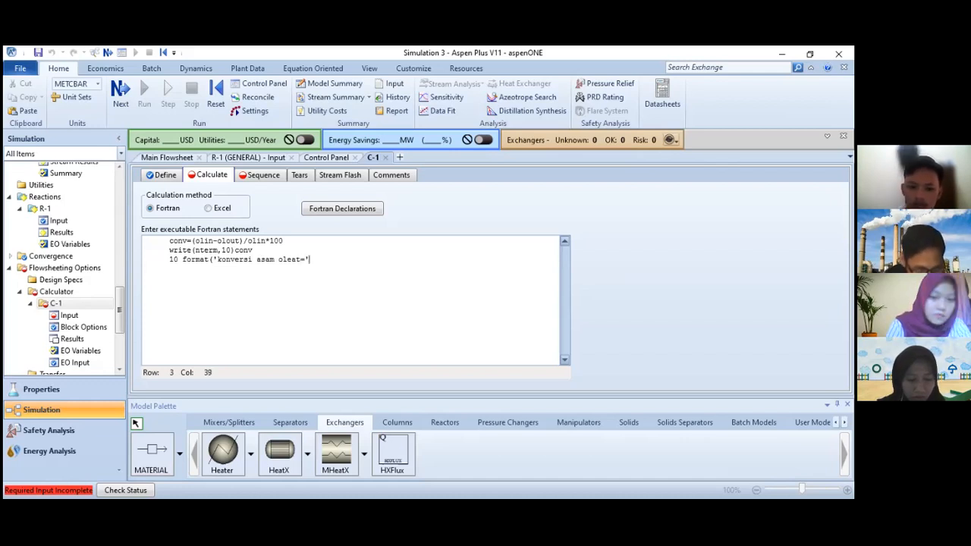
{"action": "type", "text": ","}
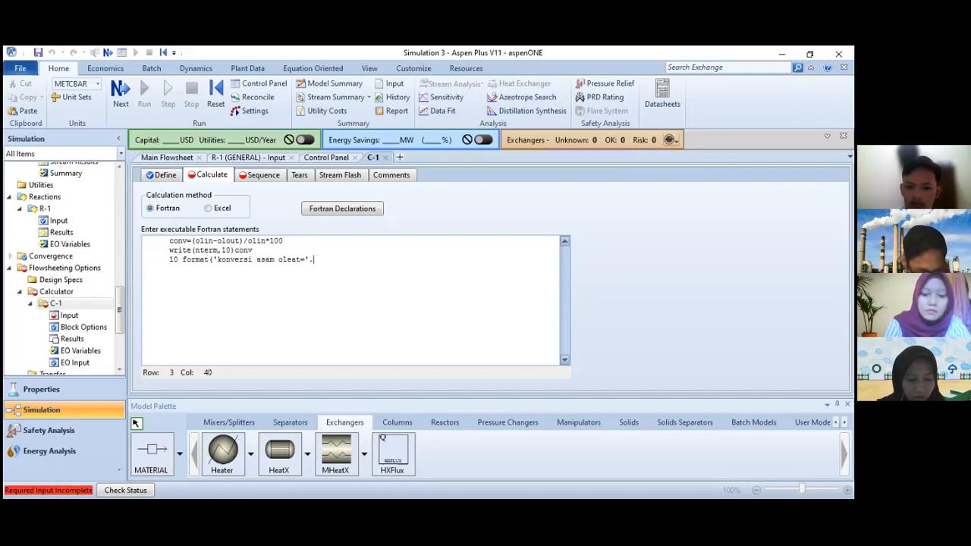
{"action": "key", "text": "BackSpace"}
{"action": "type", "text": ",f8"}
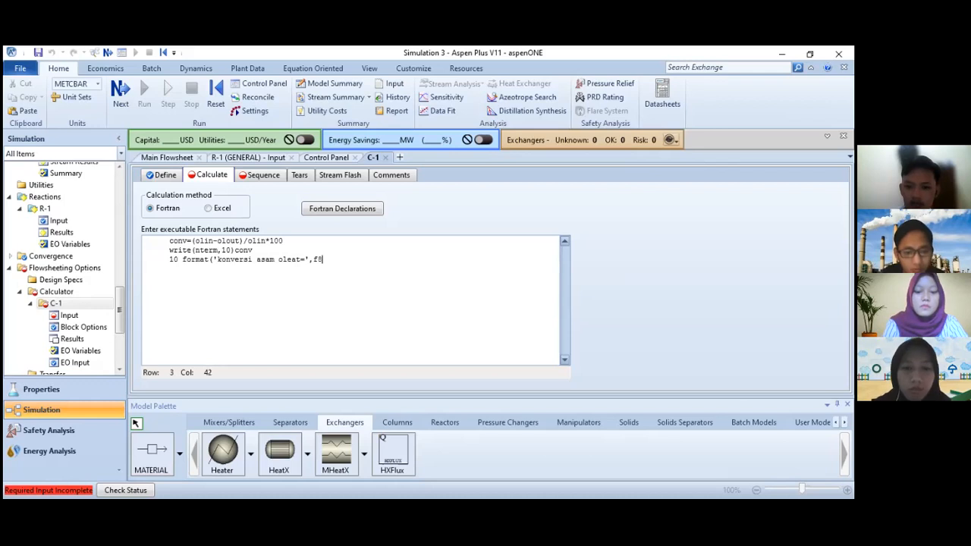
{"action": "type", "text": ".4"}
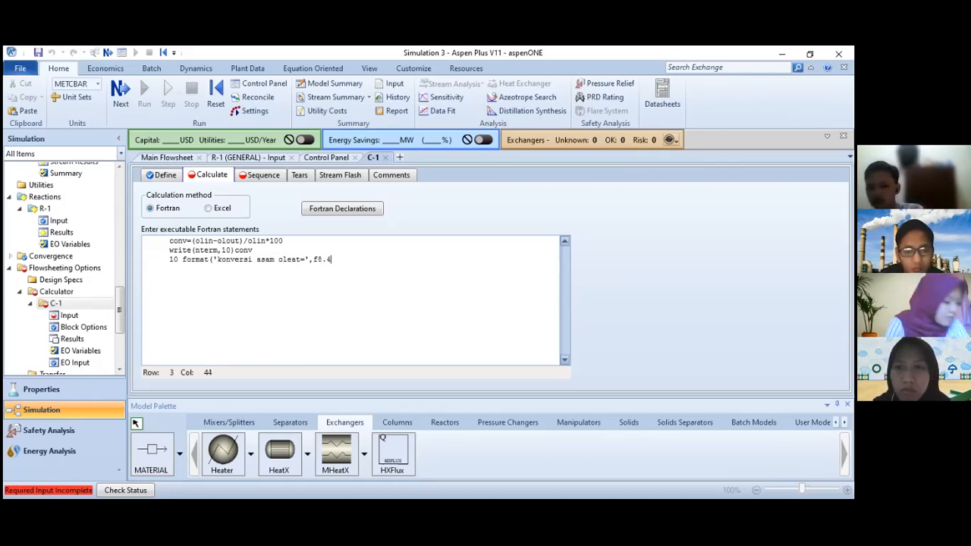
{"action": "type", "text": ","}
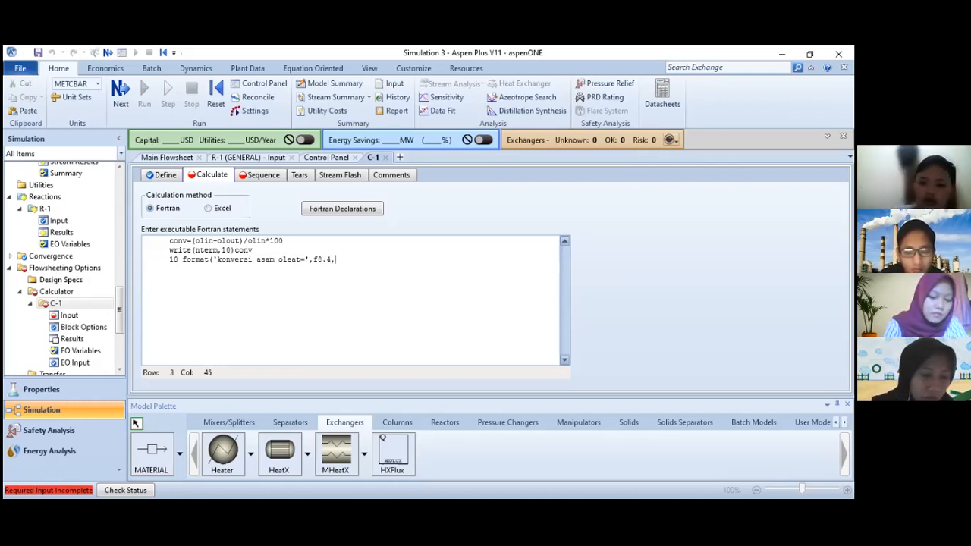
{"action": "type", "text": "'"}
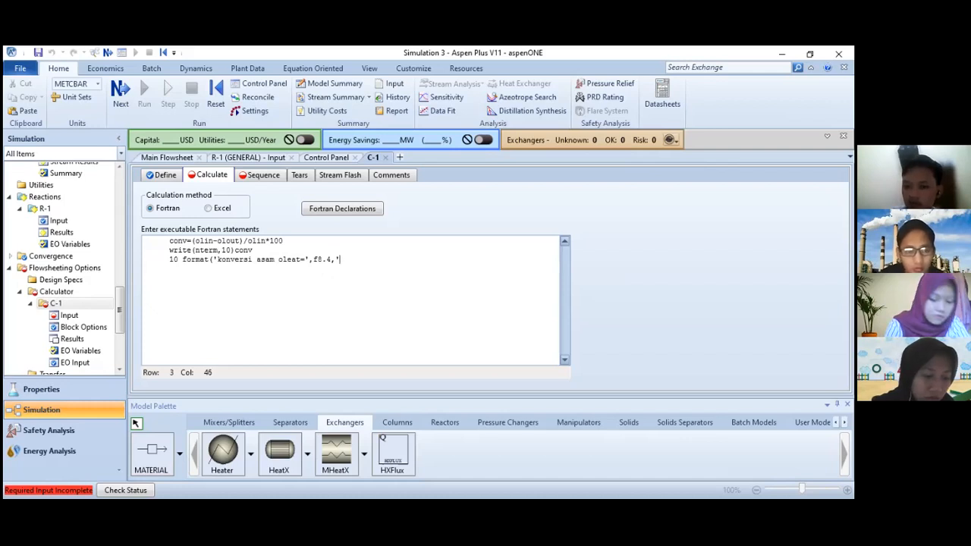
{"action": "type", "text": "%'"}
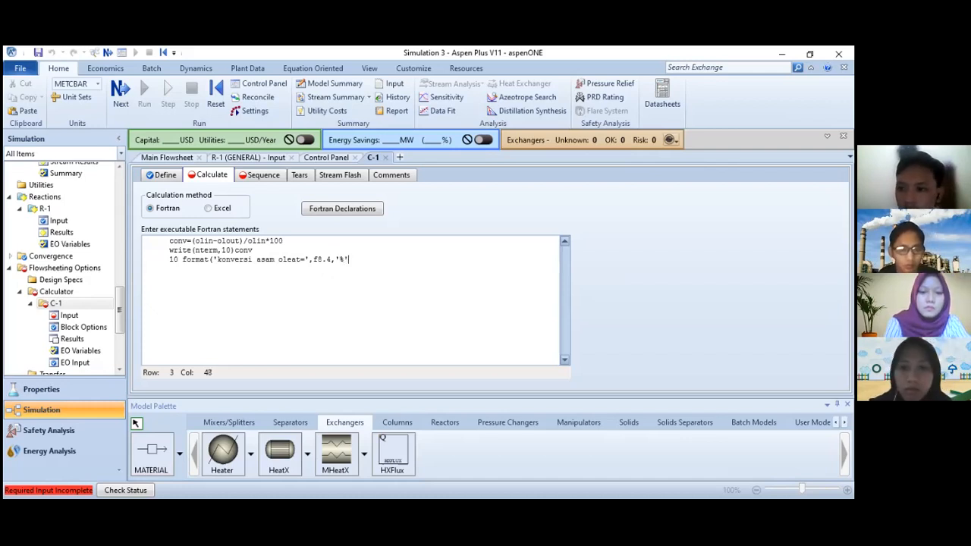
{"action": "type", "text": ")"}
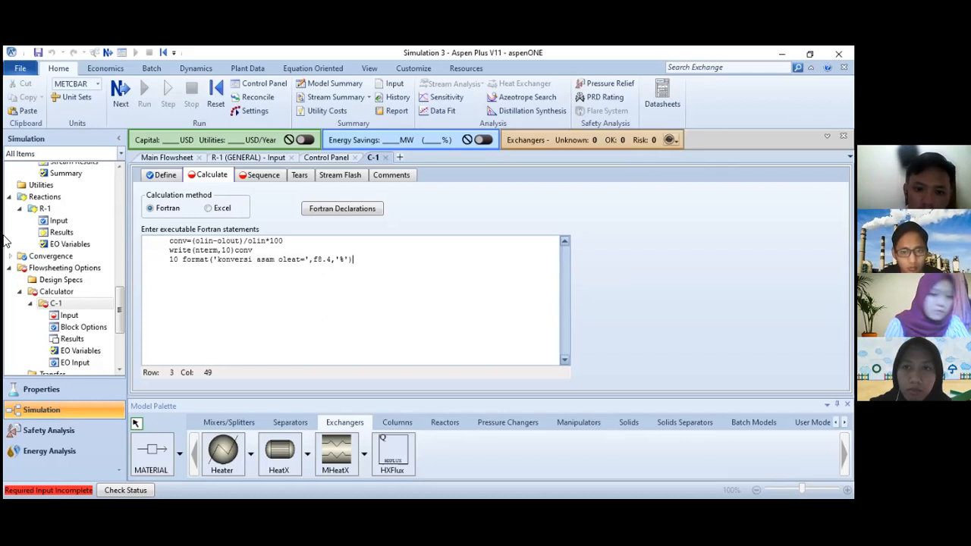
- Outdent the format line labelled 10 by three spaces so it begins in column 4
{"action": "left_click", "coordinate": [172, 260]}
{"action": "key", "text": "BackSpace"}
{"action": "key", "text": "BackSpace"}
{"action": "key", "text": "BackSpace"}
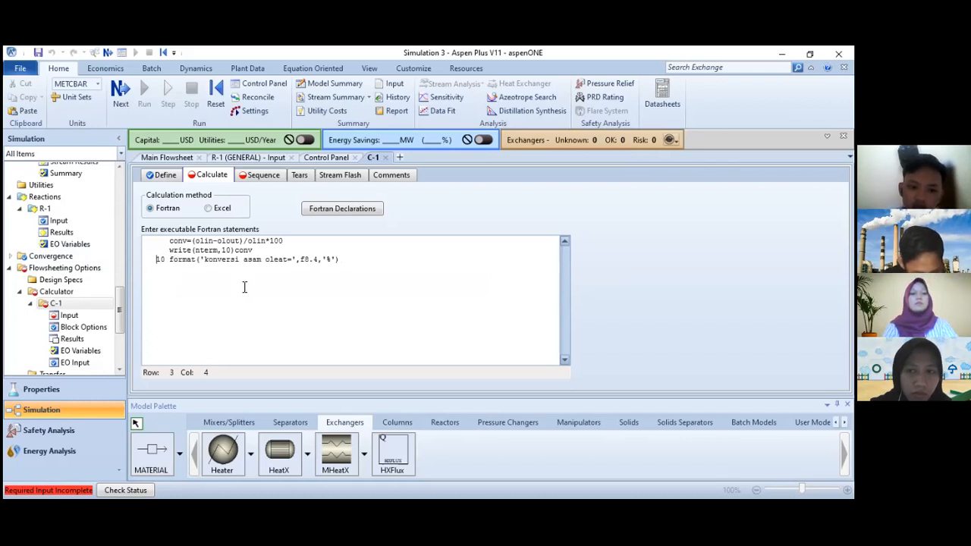
- List OLIN and OLOUT as import variables in calculator C-1's execution sequence
{"action": "left_click", "coordinate": [115, 104]}
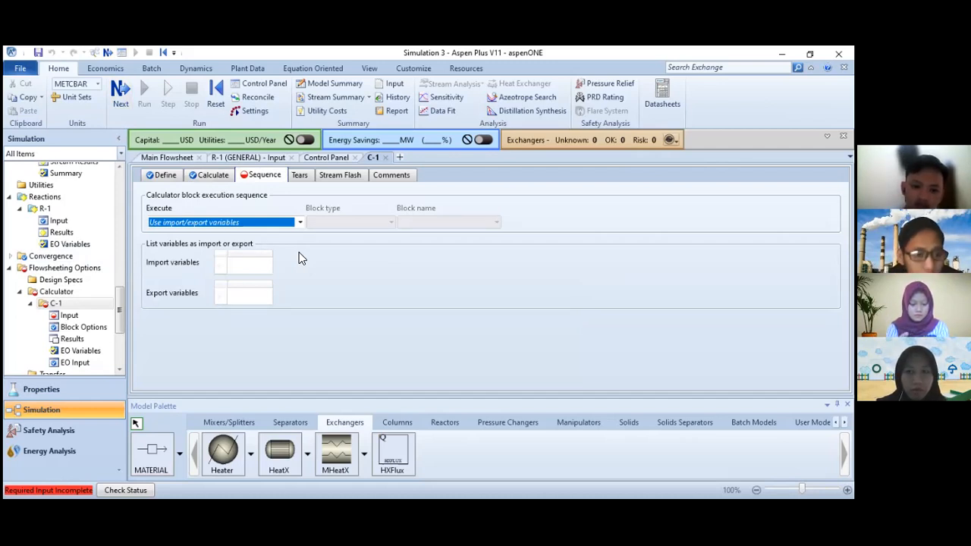
{"action": "left_click", "coordinate": [247, 266]}
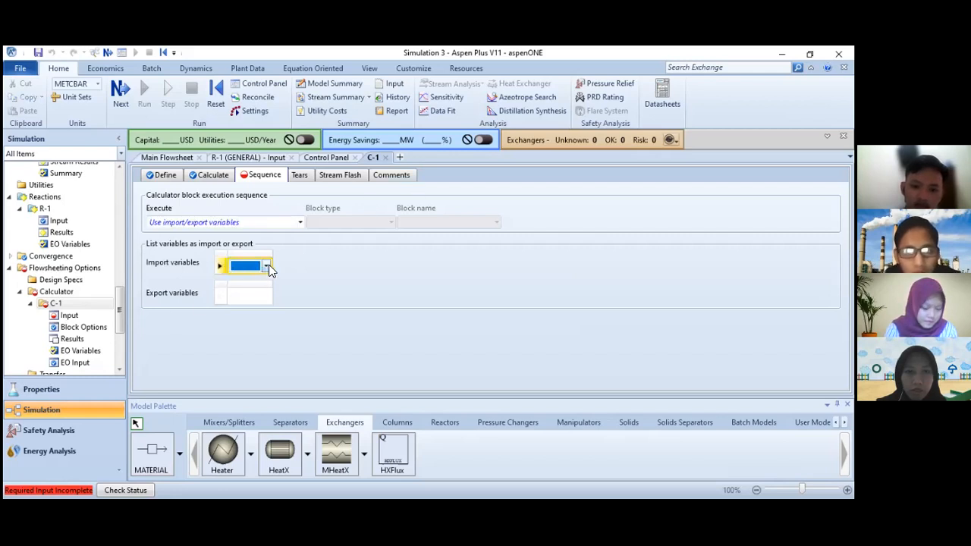
{"action": "left_click", "coordinate": [267, 266]}
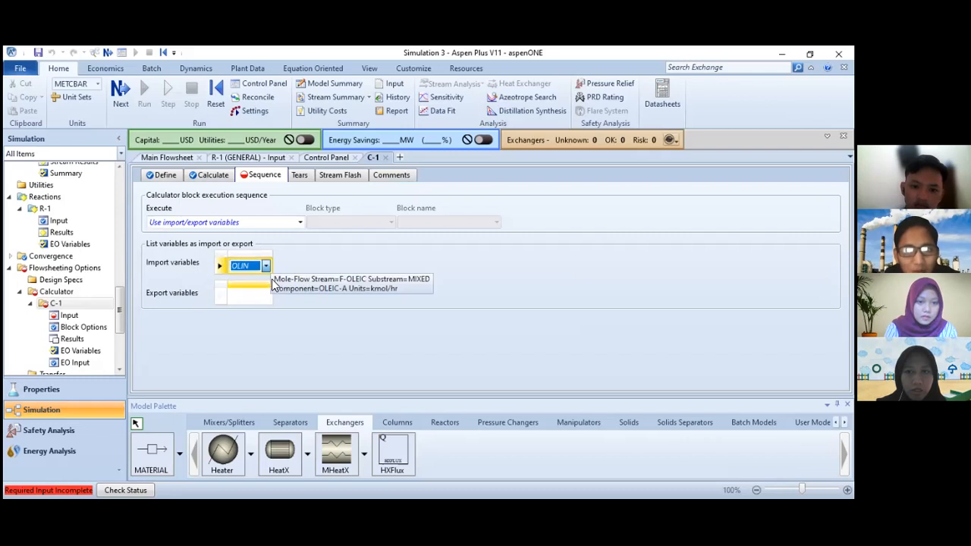
{"action": "left_click", "coordinate": [250, 274]}
{"action": "left_click", "coordinate": [308, 265]}
{"action": "left_click", "coordinate": [311, 267]}
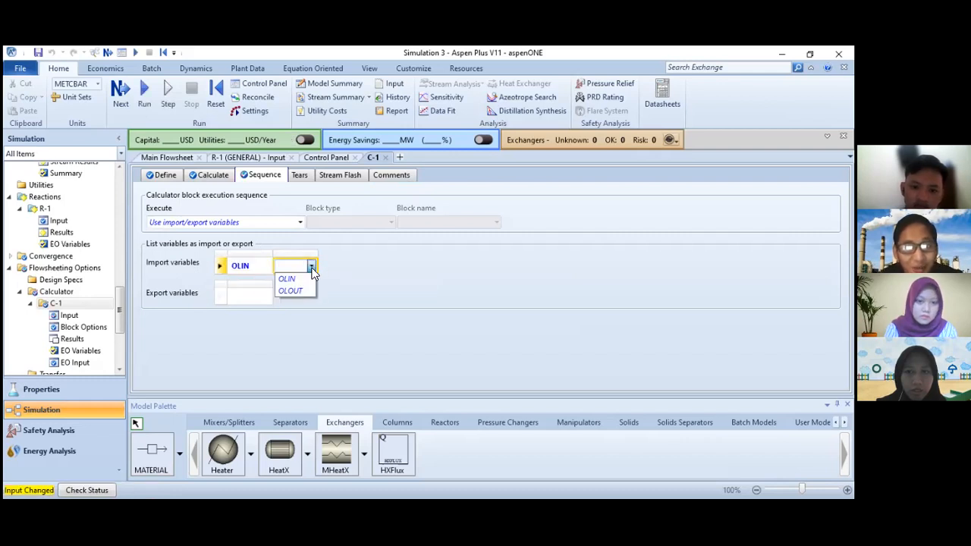
{"action": "left_click", "coordinate": [306, 291]}
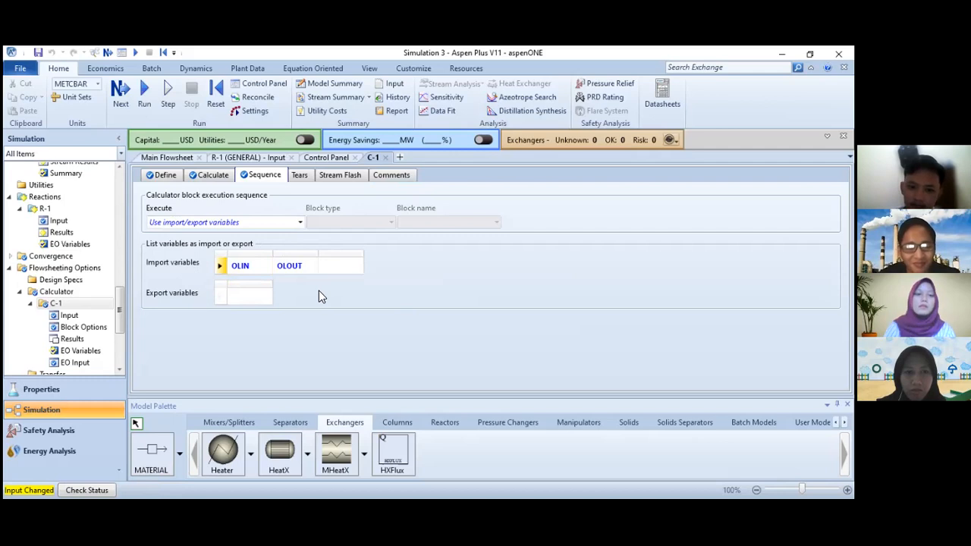
- Leave the calculator's export variables blank and run the simulation
{"action": "left_click", "coordinate": [265, 297]}
{"action": "left_click", "coordinate": [264, 297]}
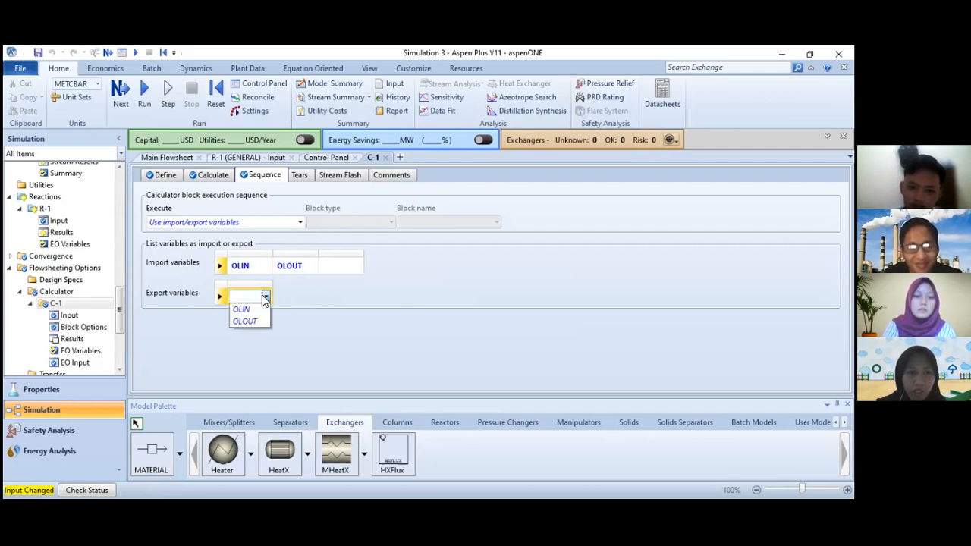
{"action": "left_click", "coordinate": [264, 297]}
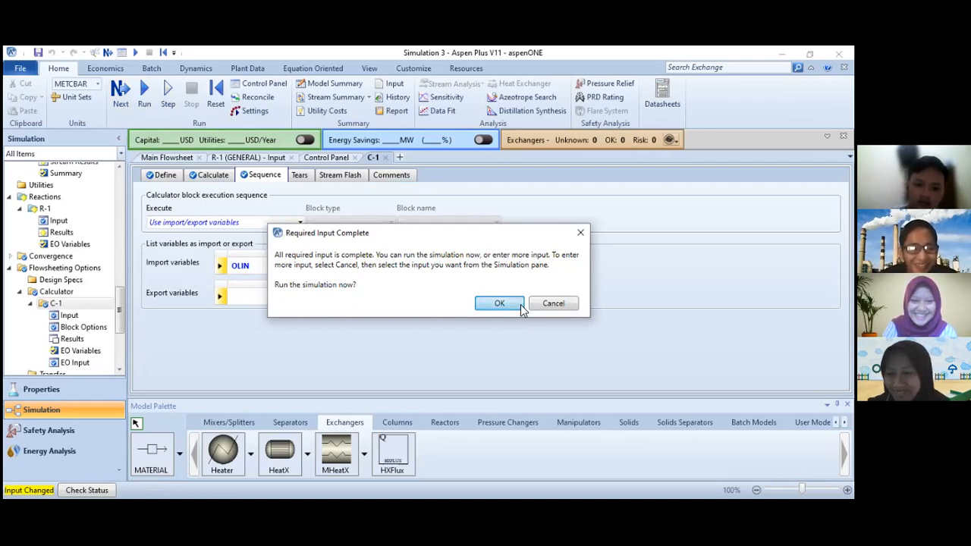
{"action": "left_click", "coordinate": [520, 305]}
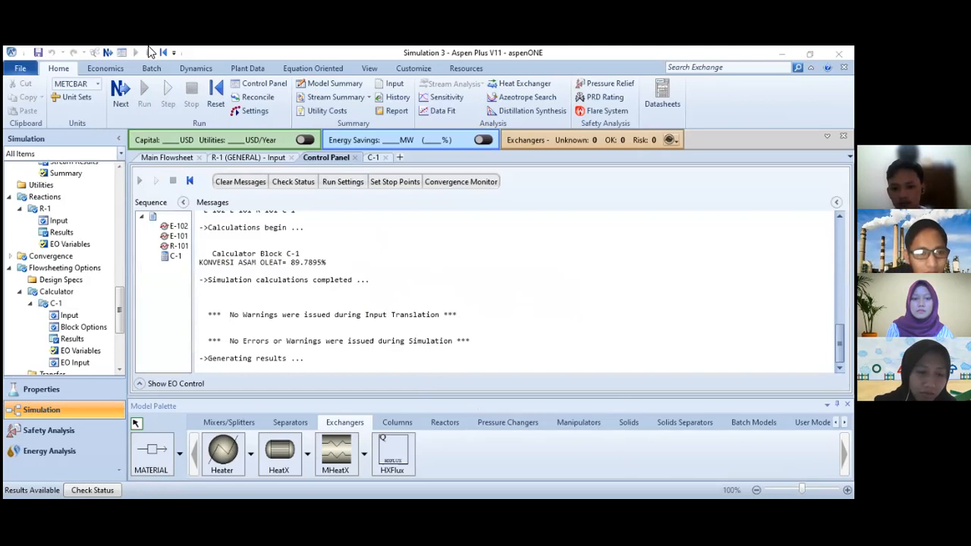
- Display the Run-Status results form for the completed simulation and return to the main flowsheet
{"action": "left_click", "coordinate": [121, 95]}
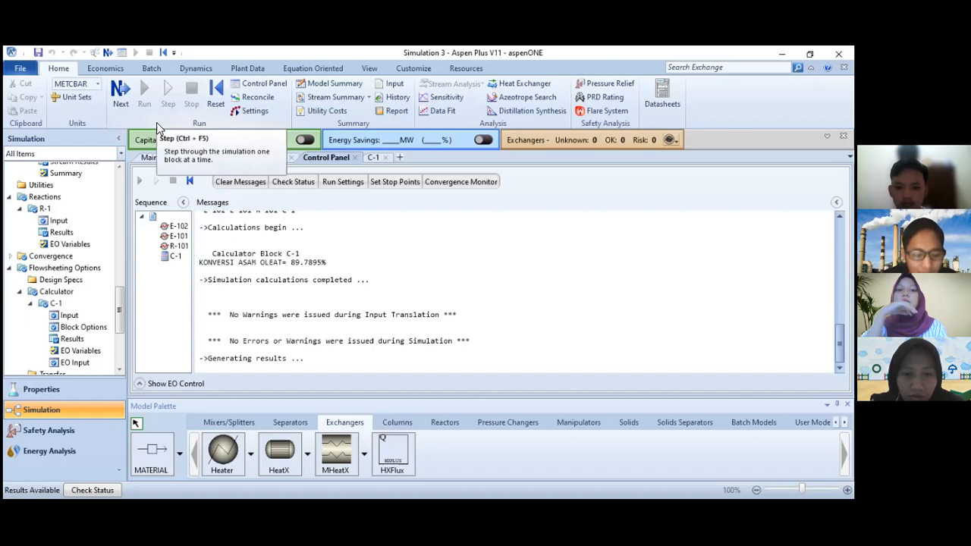
{"action": "left_click", "coordinate": [121, 97]}
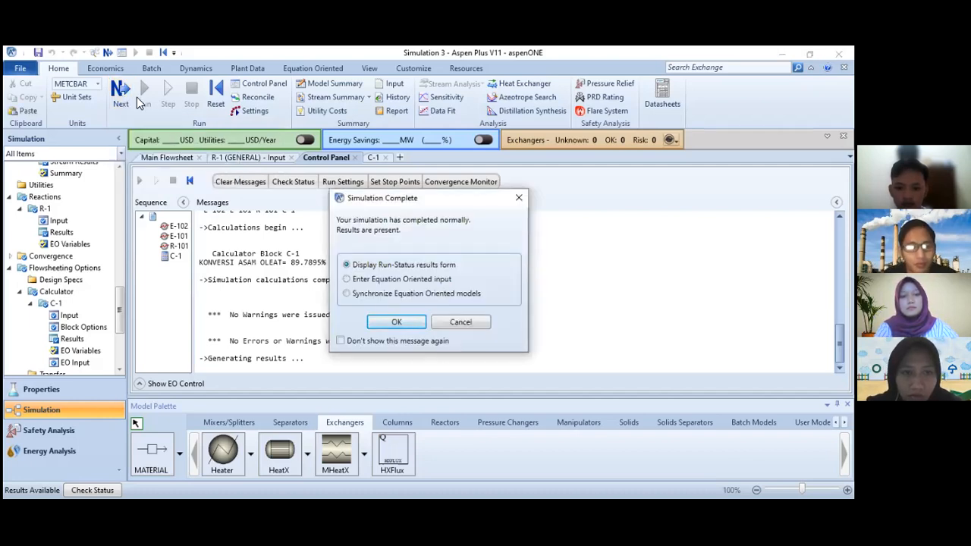
{"action": "left_click", "coordinate": [385, 323]}
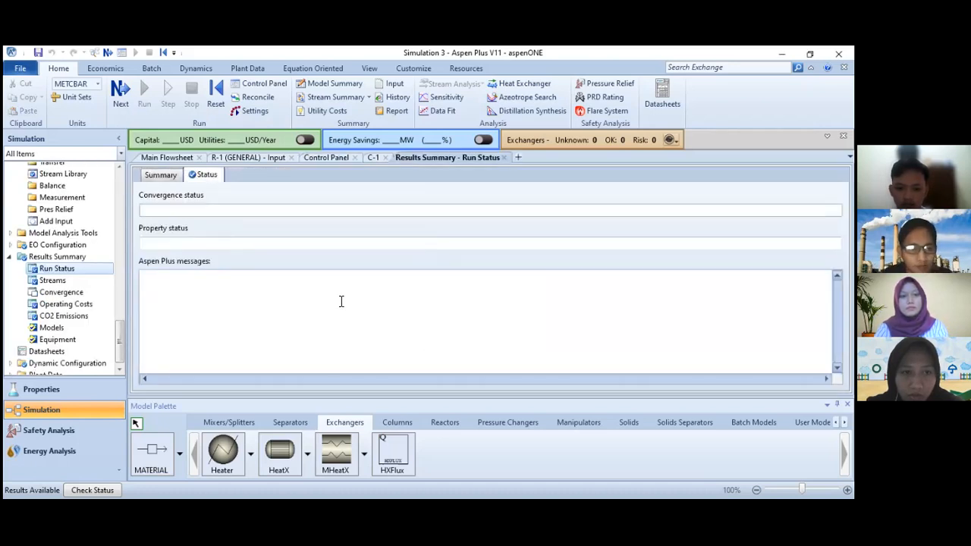
{"action": "left_click", "coordinate": [165, 158]}
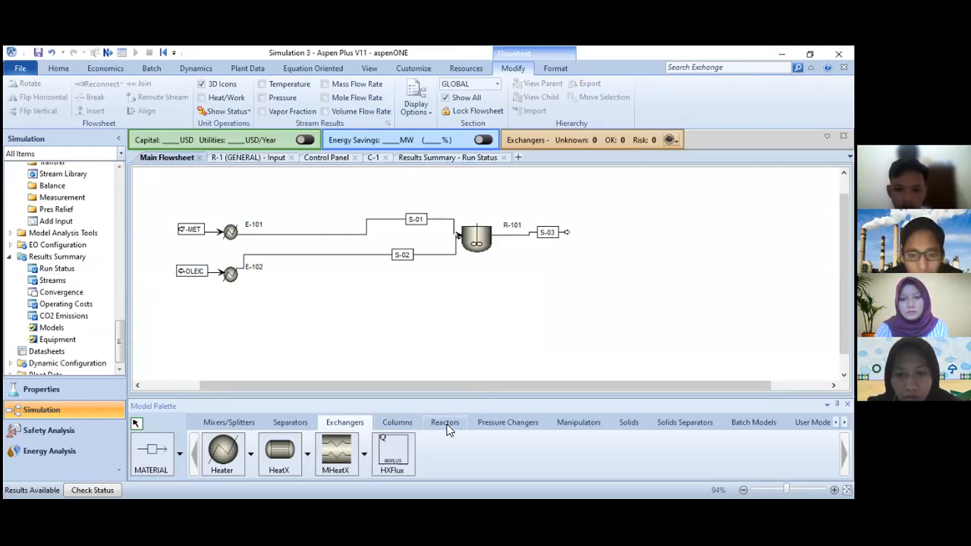
{"action": "left_click", "coordinate": [408, 423]}
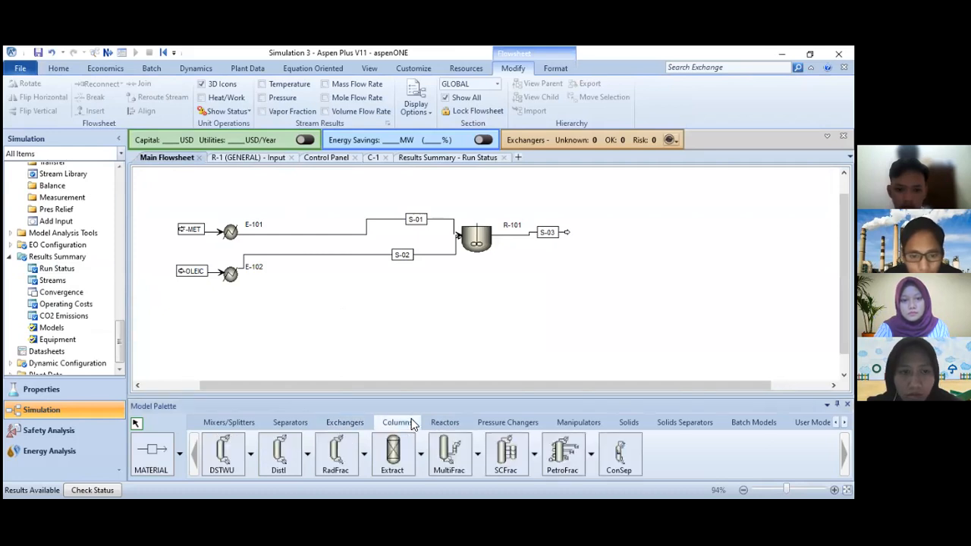
{"action": "left_click", "coordinate": [440, 422]}
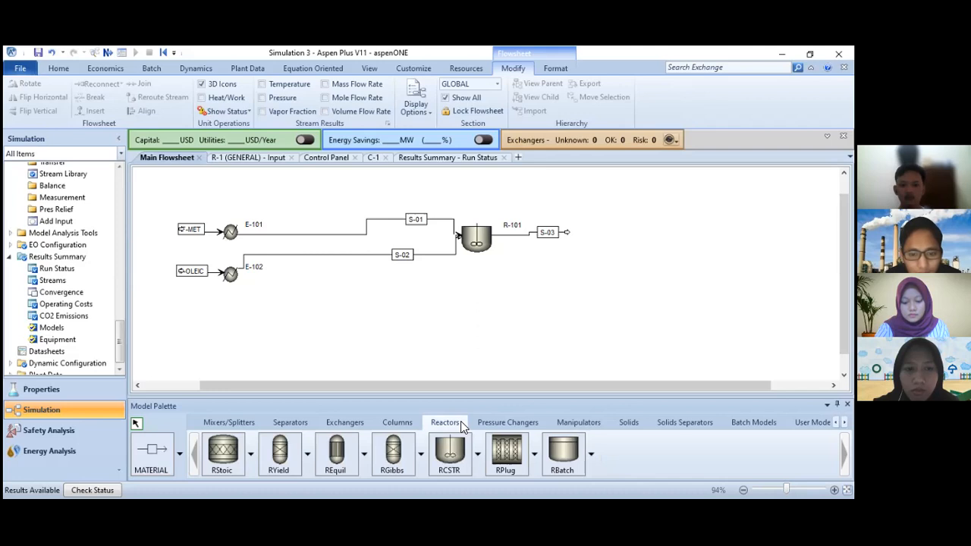
{"action": "left_click", "coordinate": [212, 424]}
{"action": "left_click", "coordinate": [276, 424]}
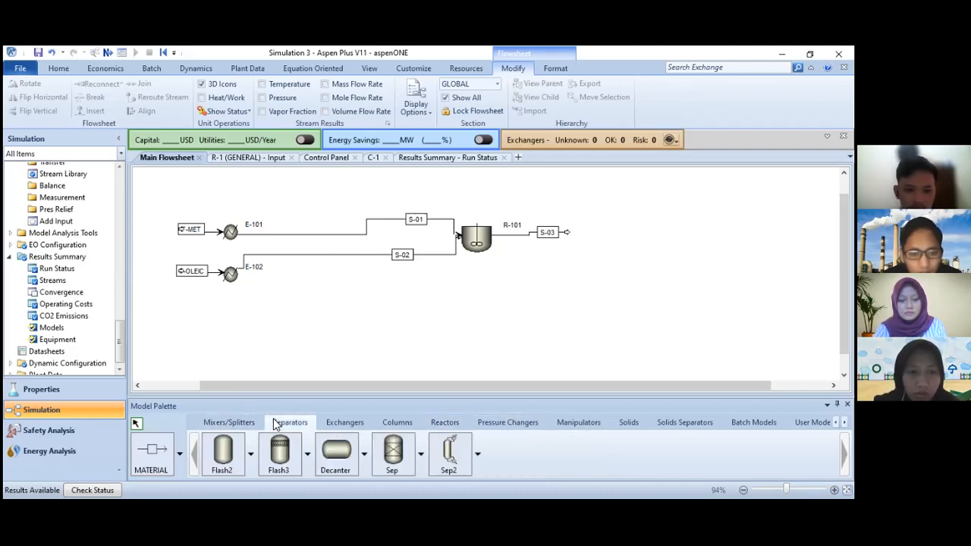
{"action": "left_click", "coordinate": [353, 425]}
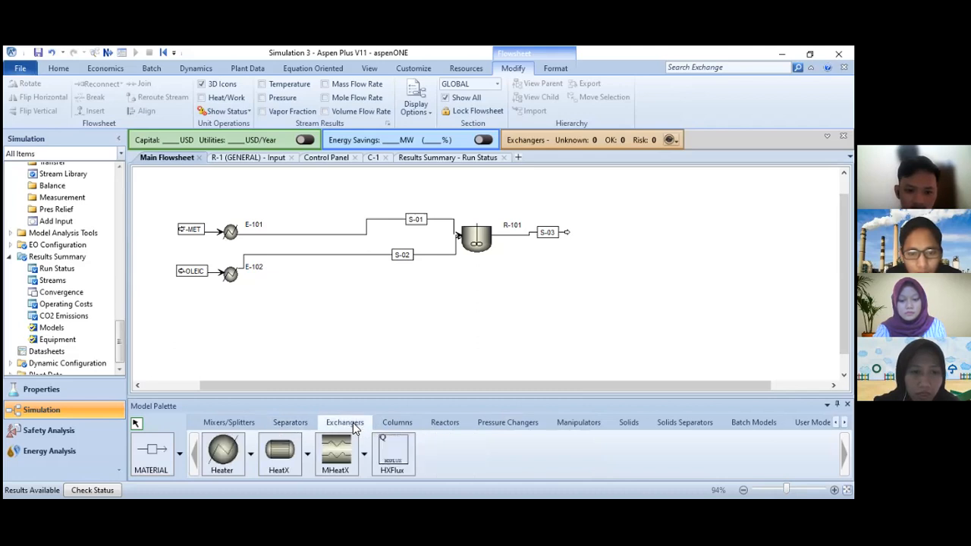
{"action": "left_click", "coordinate": [562, 423]}
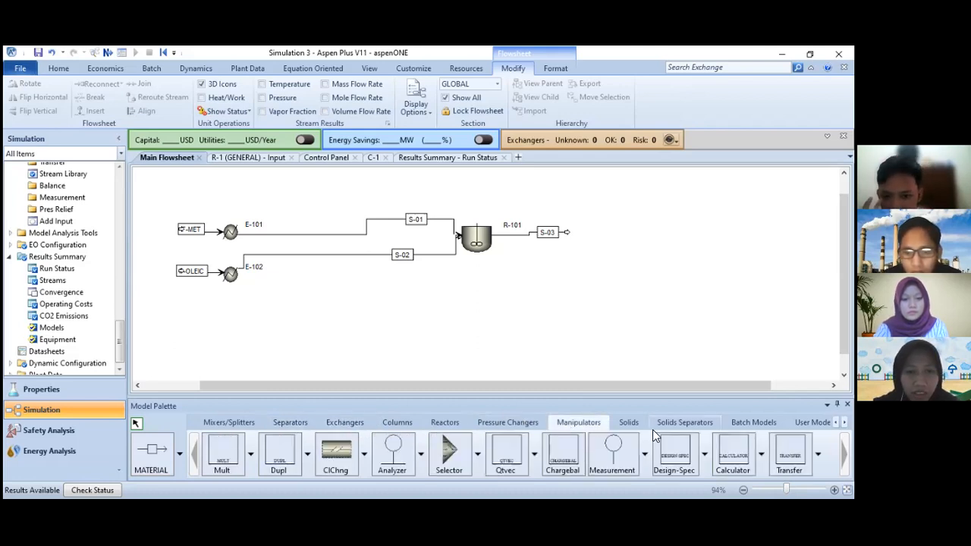
- Place a DSTWU shortcut distillation column on the flowsheet downstream of reactor outlet stream S-03
{"action": "left_click", "coordinate": [391, 425]}
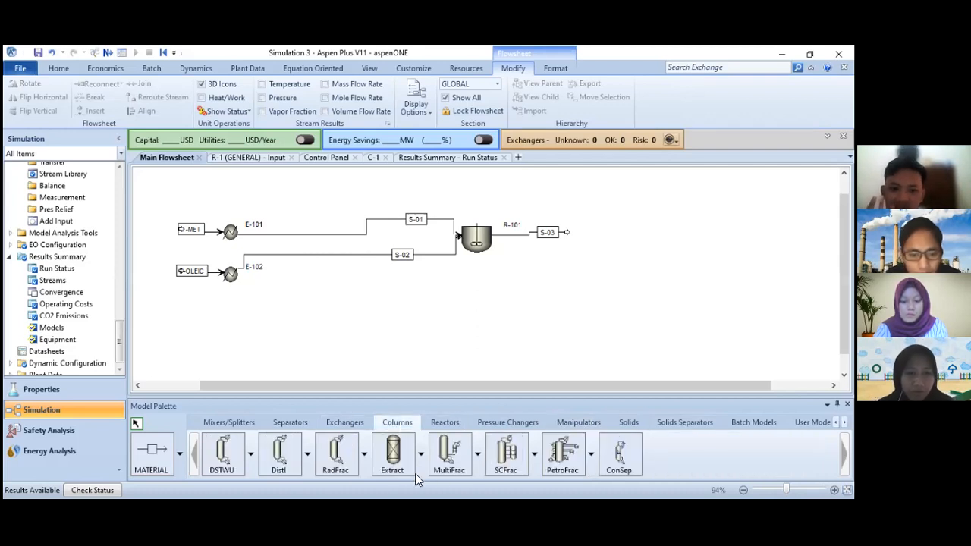
{"action": "left_click", "coordinate": [222, 455]}
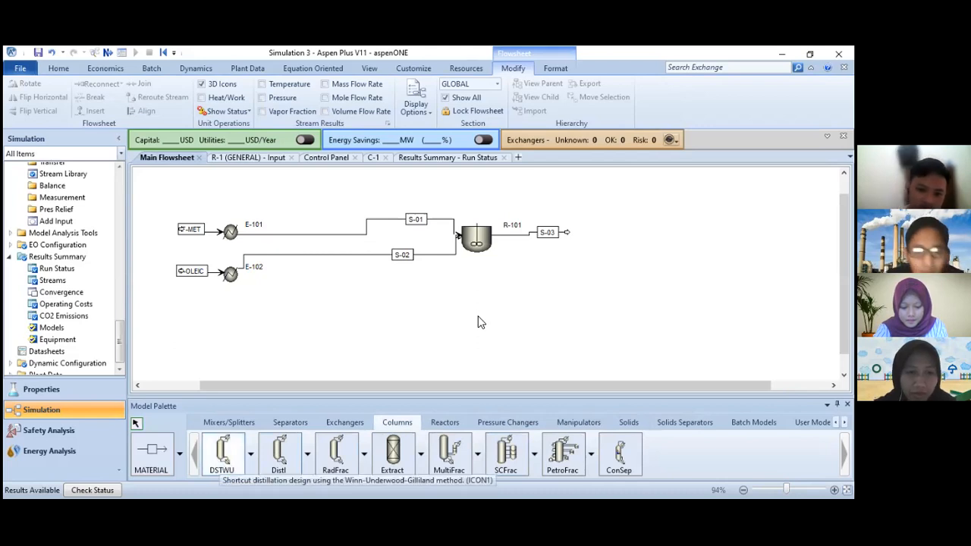
{"action": "left_click", "coordinate": [670, 231]}
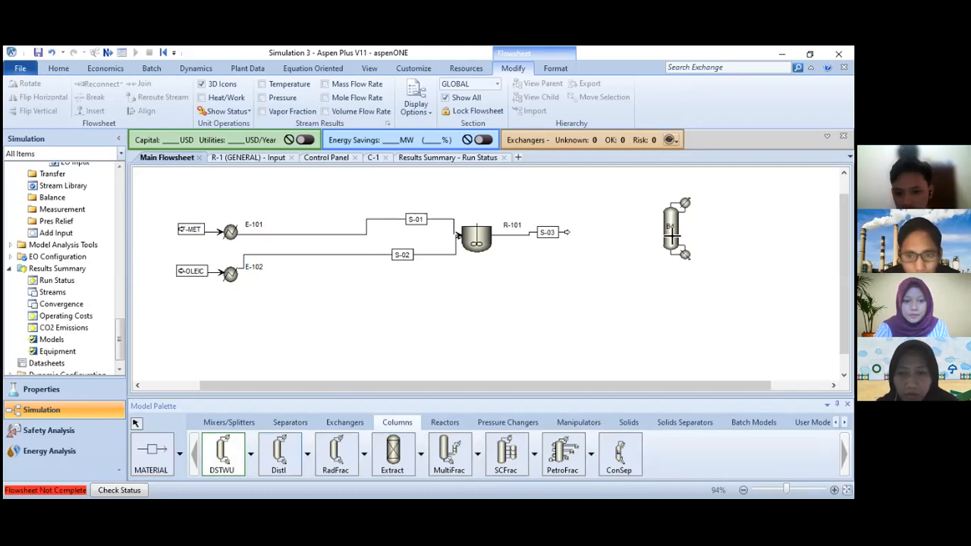
{"action": "left_click", "coordinate": [671, 243]}
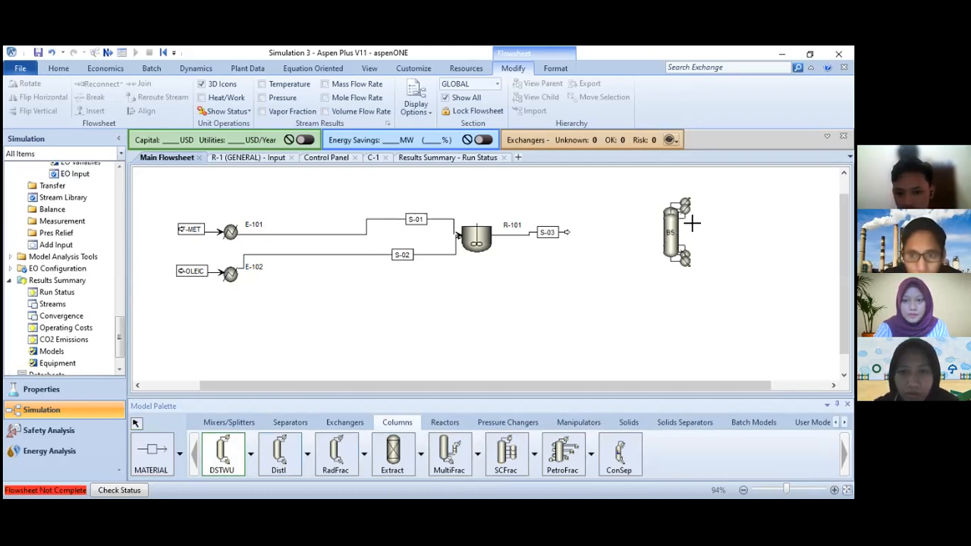
- Cut the duplicate column block B4 that overlaps column B5 from the flowsheet
{"action": "scroll", "coordinate": [675, 256], "scroll_direction": "down", "scroll_amount": 1}
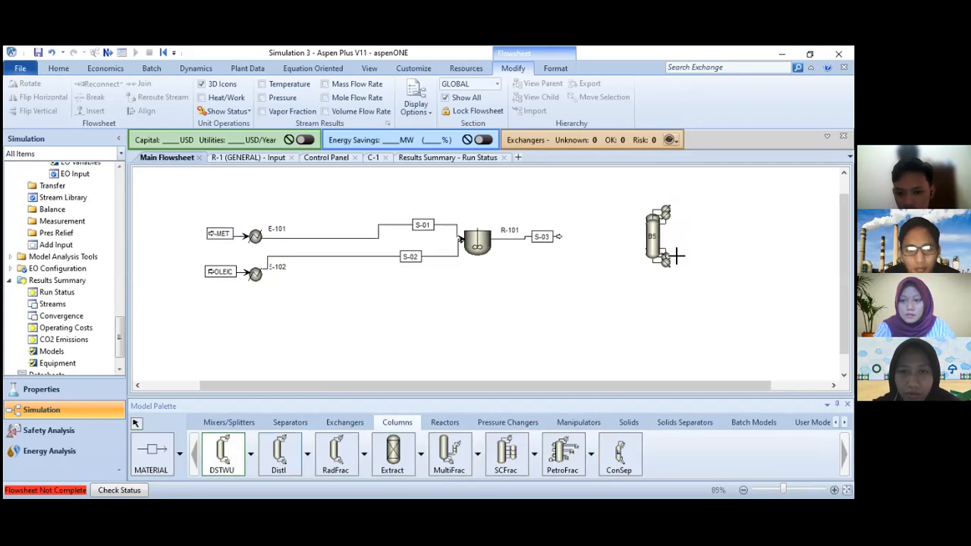
{"action": "left_click", "coordinate": [138, 424]}
{"action": "left_click", "coordinate": [662, 254]}
{"action": "right_click", "coordinate": [681, 259]}
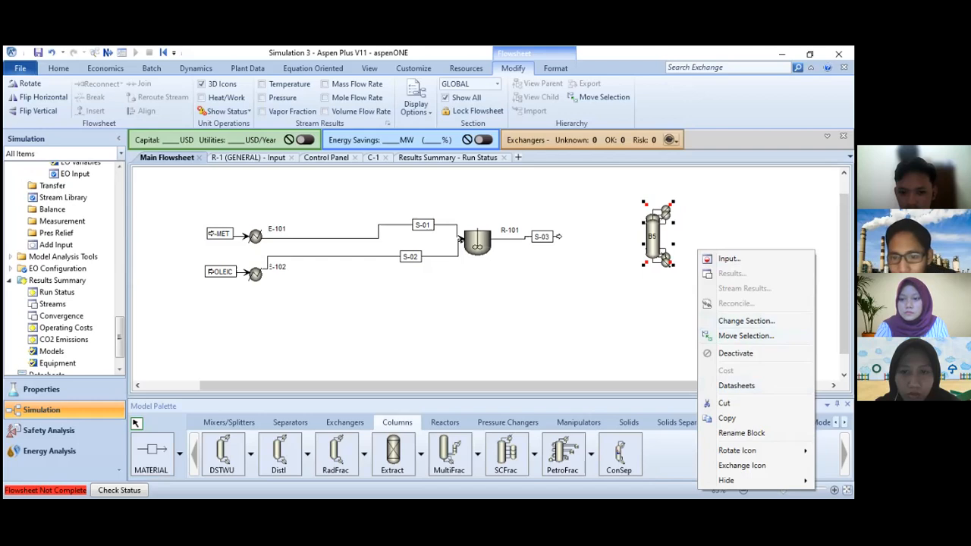
{"action": "left_click", "coordinate": [717, 400]}
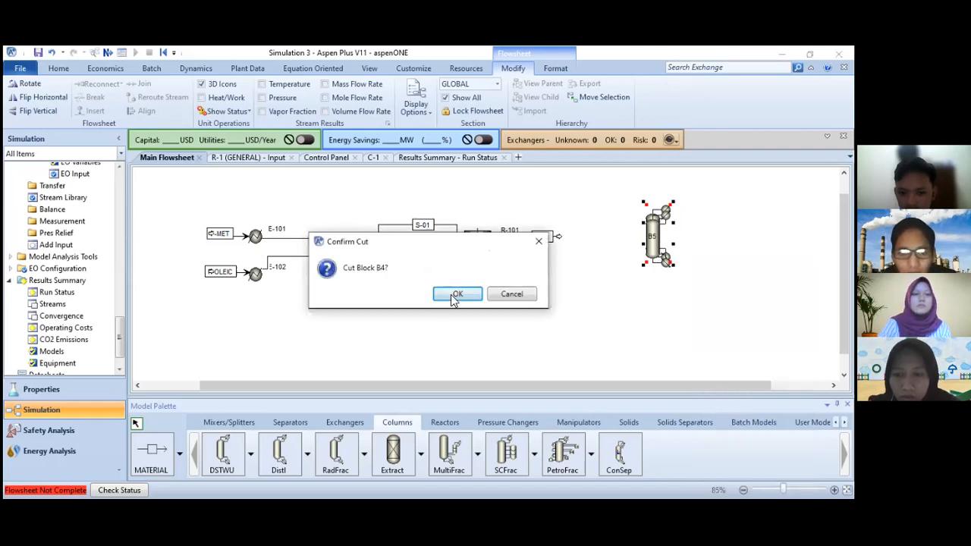
{"action": "left_click", "coordinate": [455, 294]}
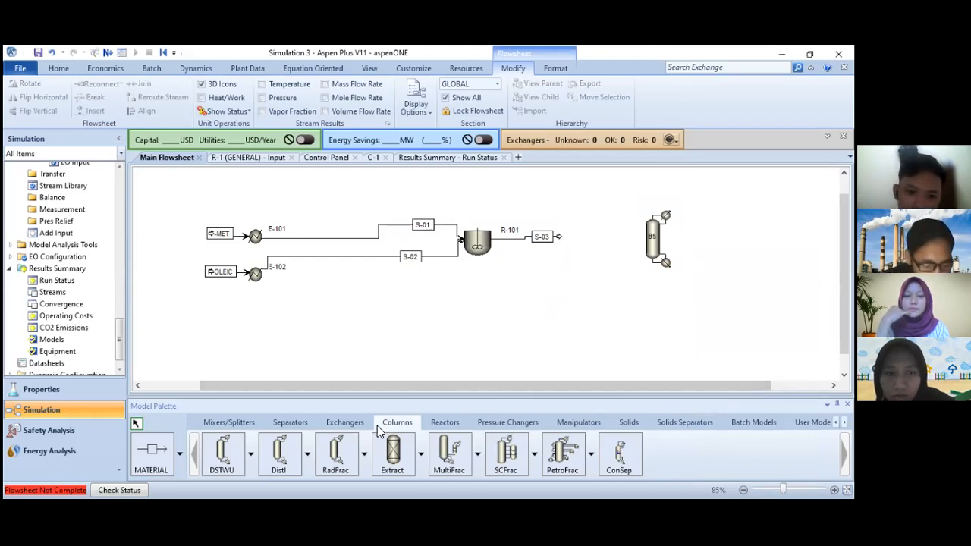
{"action": "left_click", "coordinate": [160, 452]}
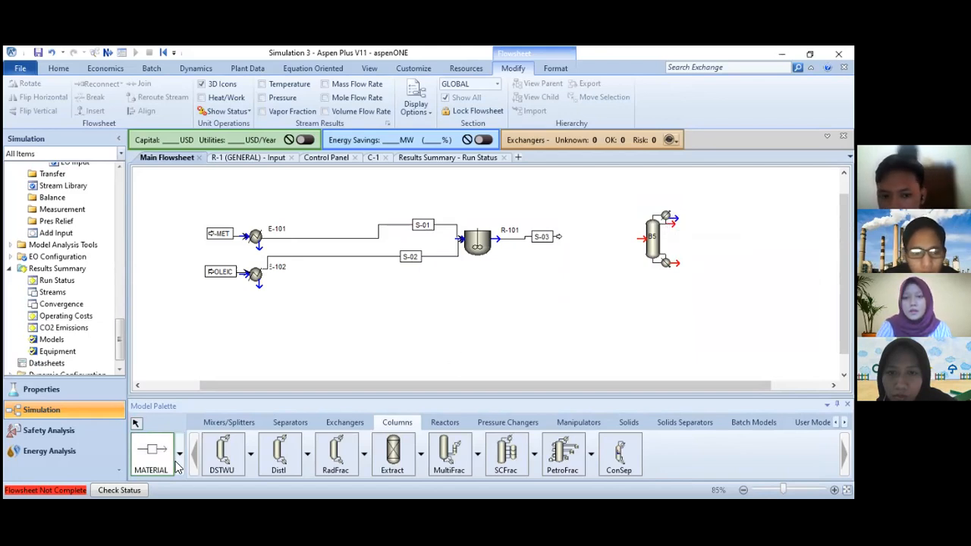
{"action": "left_click", "coordinate": [137, 423]}
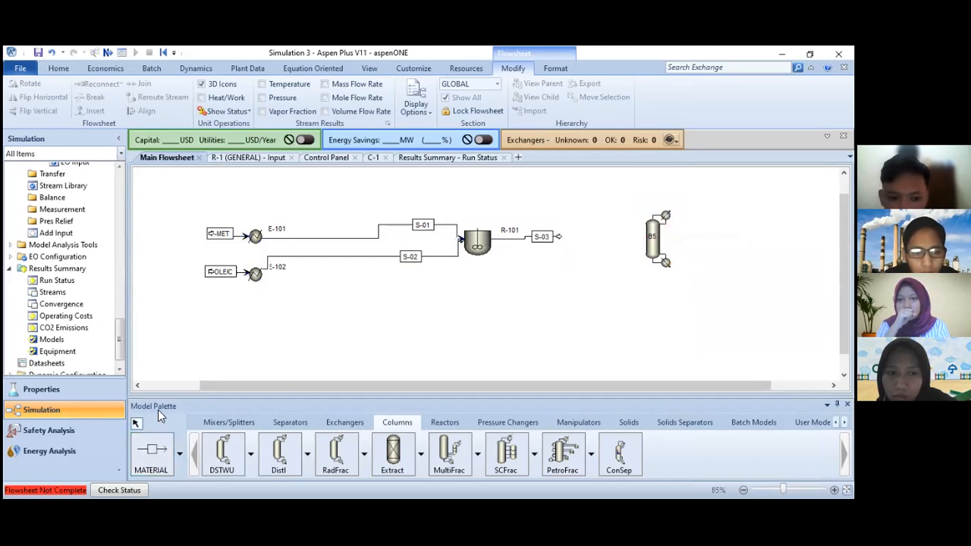
{"action": "left_click", "coordinate": [559, 240]}
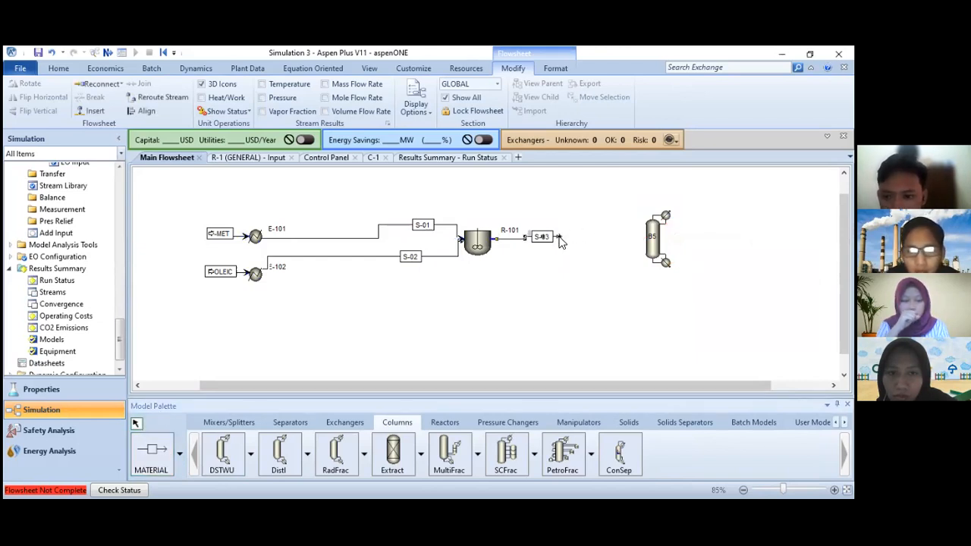
{"action": "right_click", "coordinate": [560, 240]}
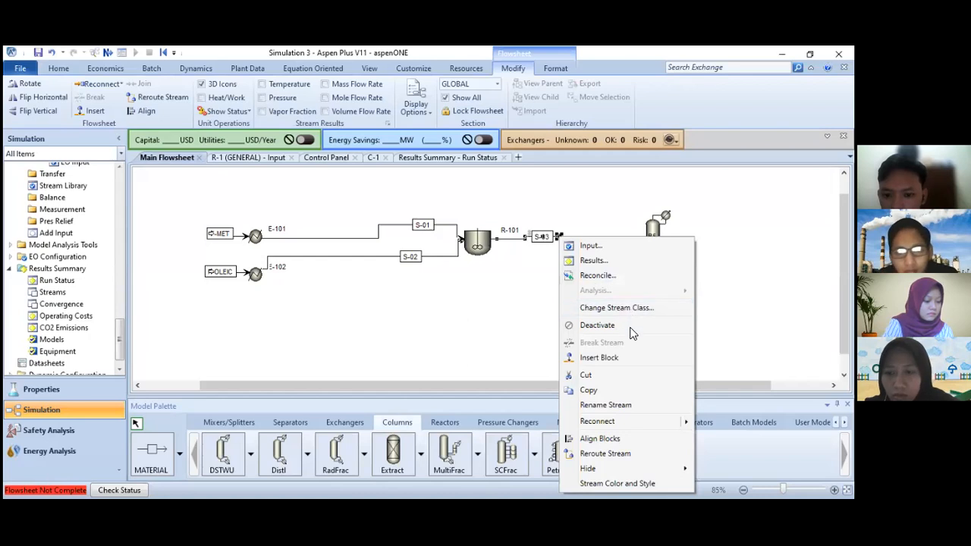
{"action": "left_click", "coordinate": [609, 360]}
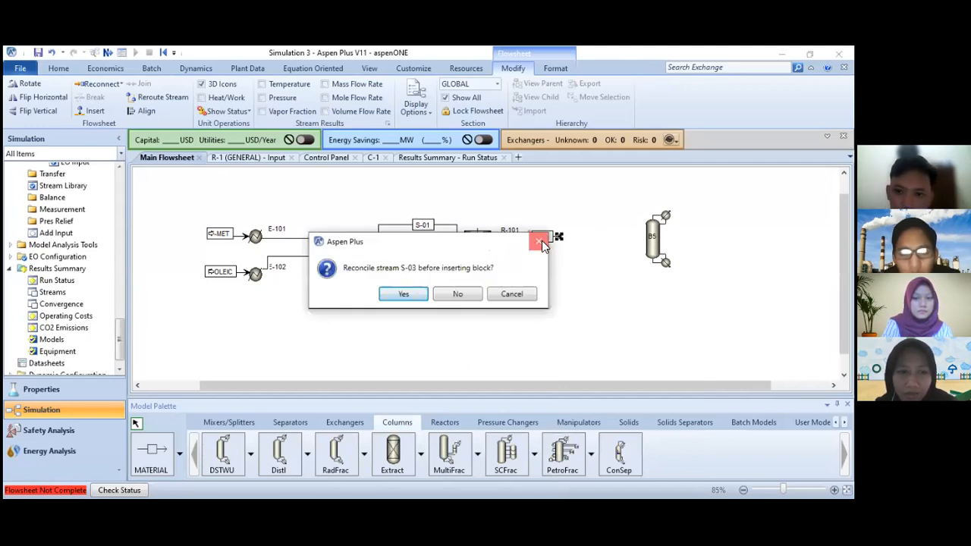
{"action": "left_click", "coordinate": [542, 240]}
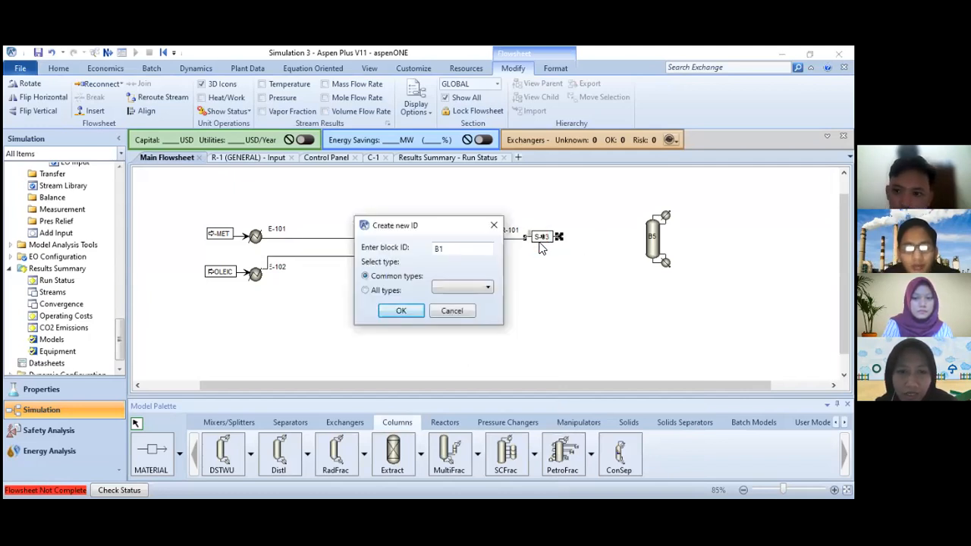
{"action": "left_click", "coordinate": [493, 228]}
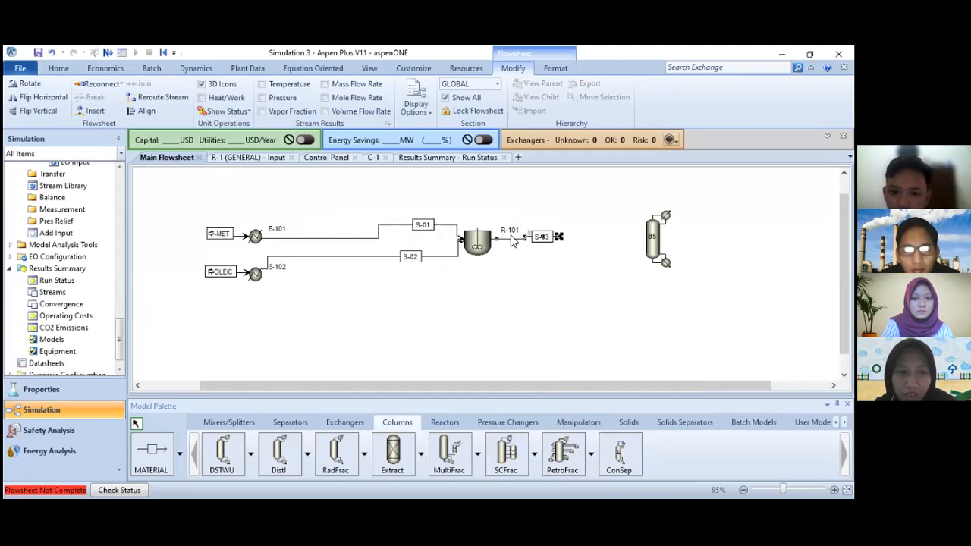
{"action": "right_click", "coordinate": [559, 238]}
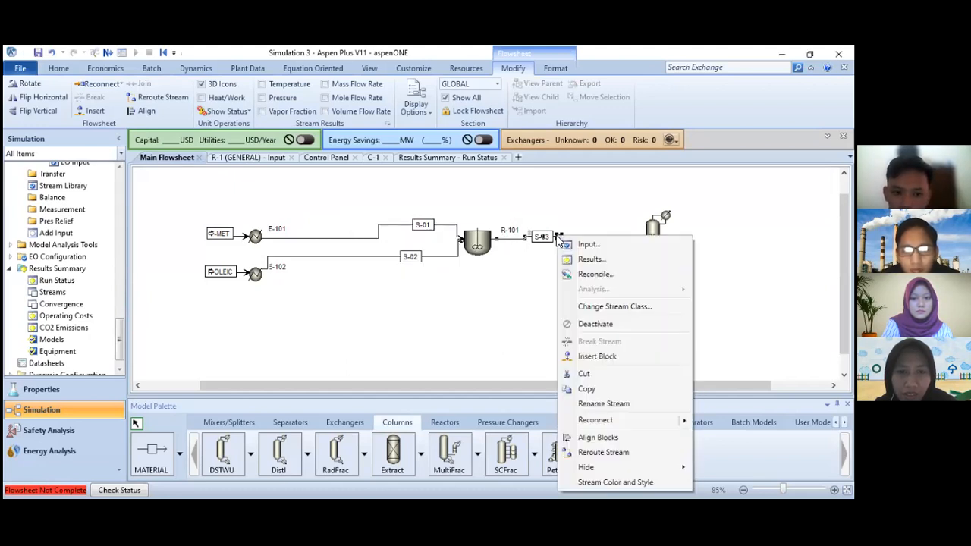
{"action": "left_click", "coordinate": [600, 276]}
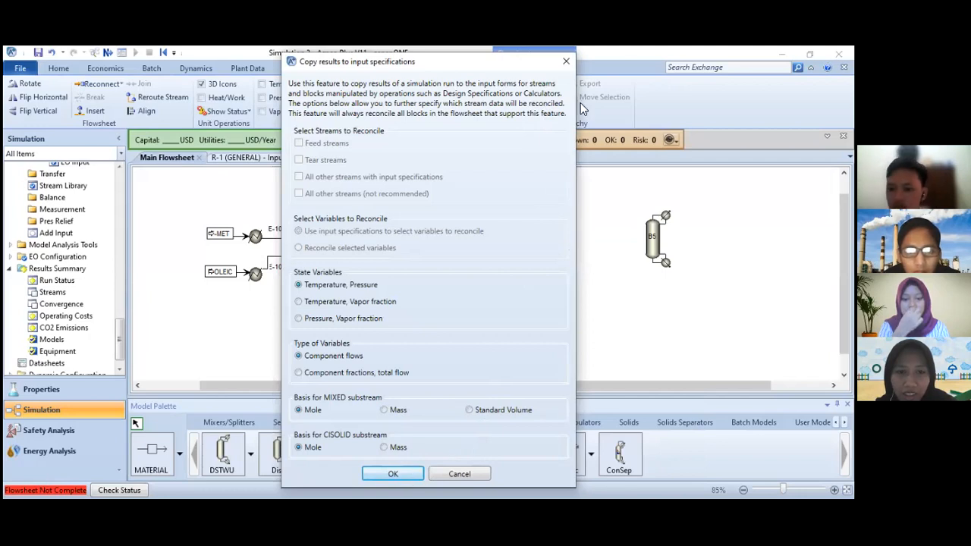
{"action": "left_click", "coordinate": [565, 67]}
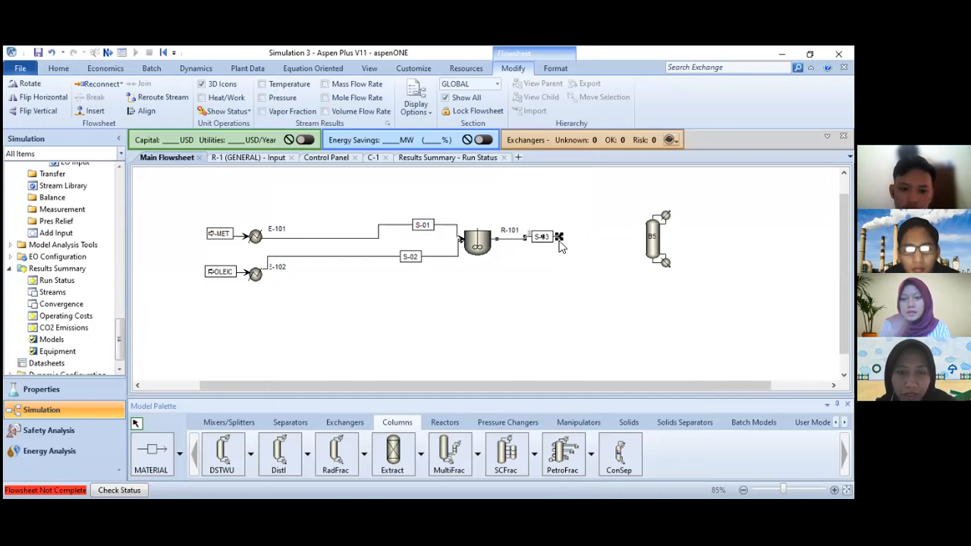
- Reconnect the destination of reactor outlet stream S-03 to the feed port of DSTWU column B5
{"action": "right_click", "coordinate": [560, 239]}
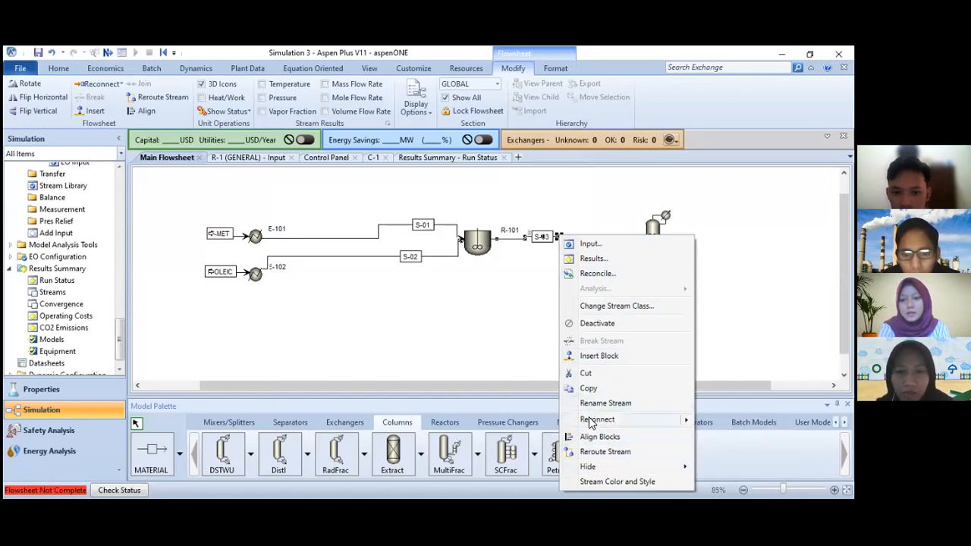
{"action": "left_click", "coordinate": [700, 417]}
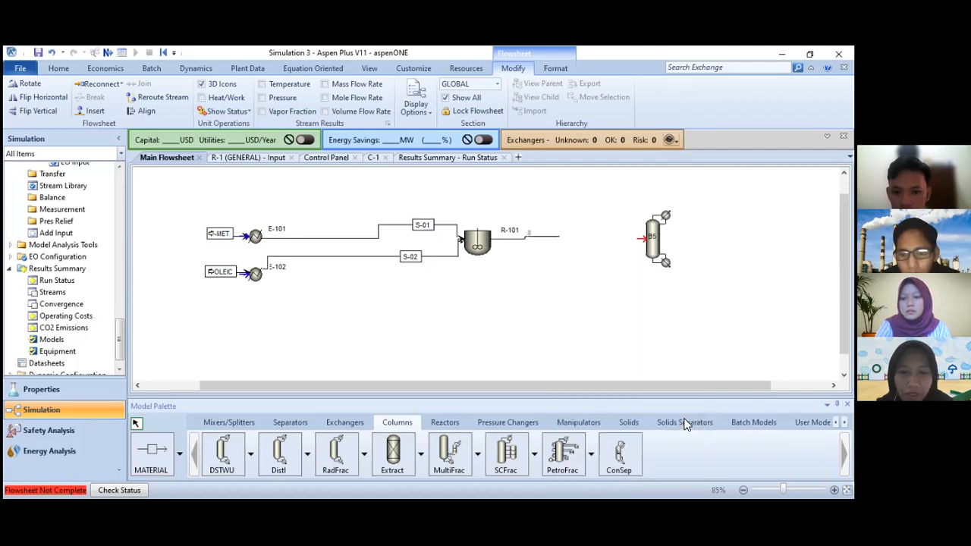
{"action": "left_click", "coordinate": [639, 238]}
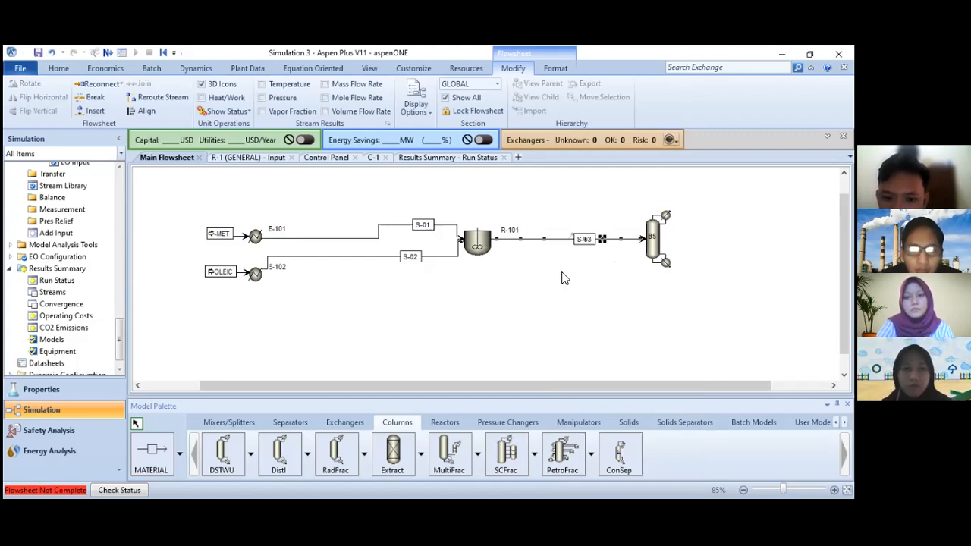
- Add material streams for the liquid distillate and the bottoms product of column B5, ending to the column's right
{"action": "left_click", "coordinate": [161, 449]}
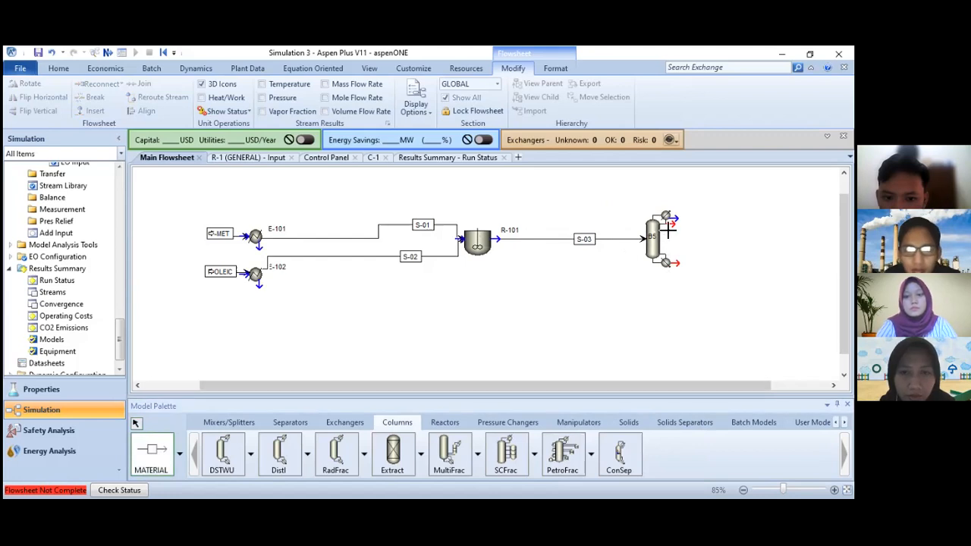
{"action": "left_click", "coordinate": [672, 220]}
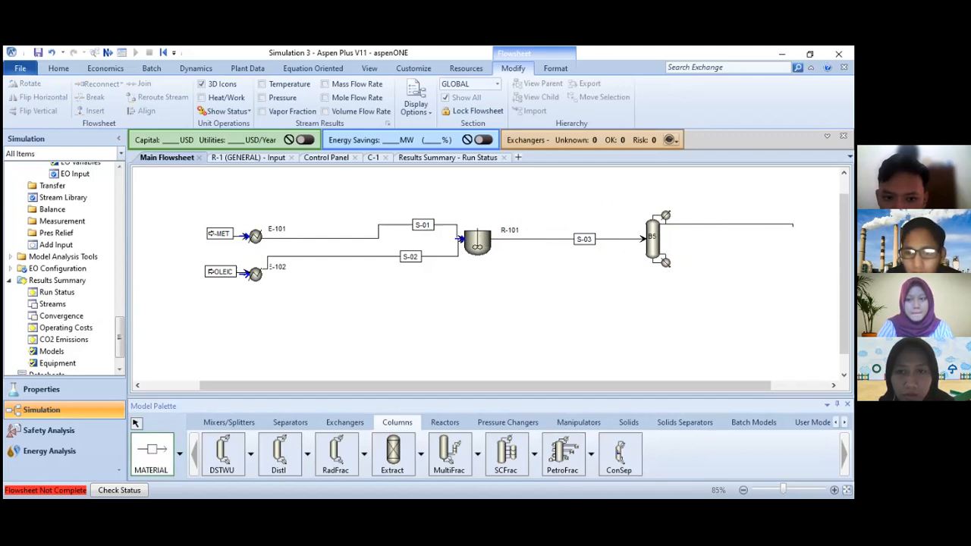
{"action": "left_click", "coordinate": [793, 225]}
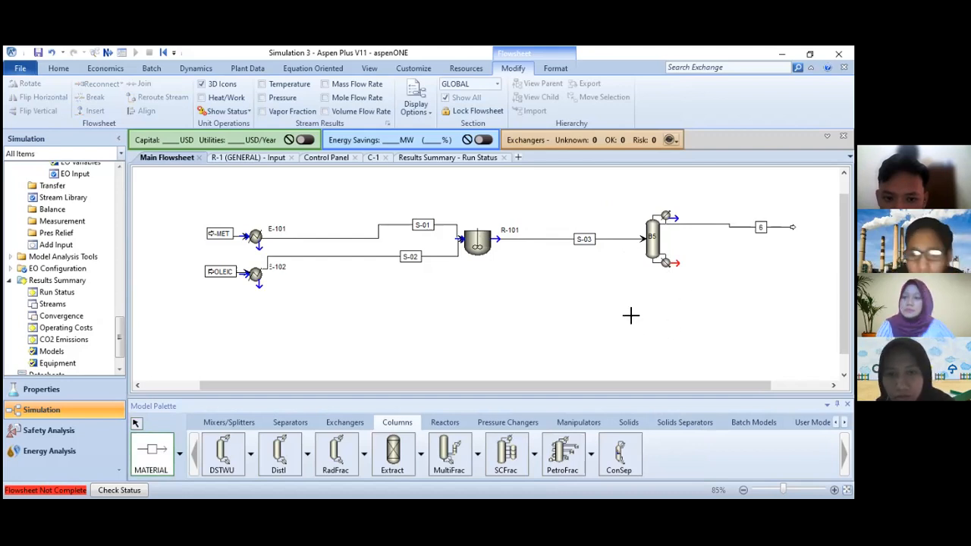
{"action": "left_click", "coordinate": [675, 263]}
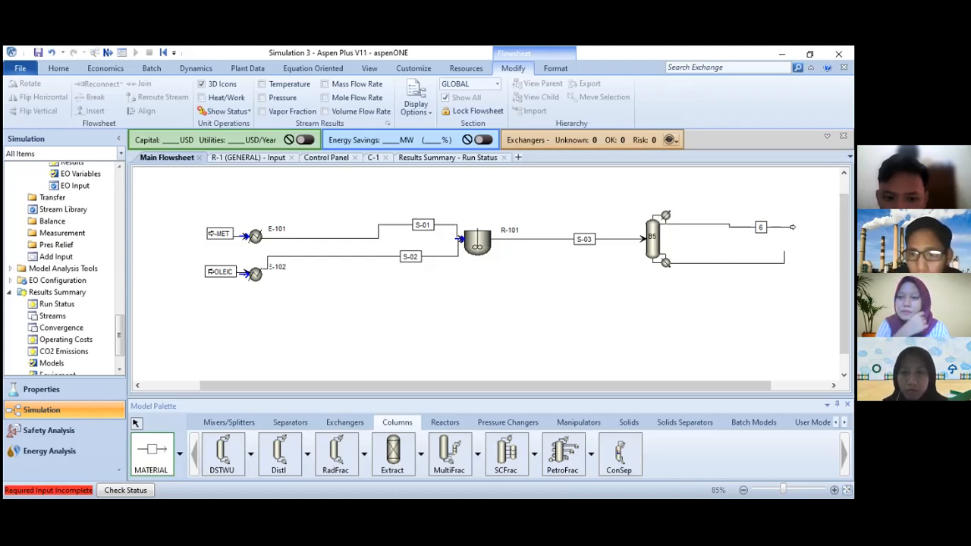
{"action": "left_click", "coordinate": [784, 253]}
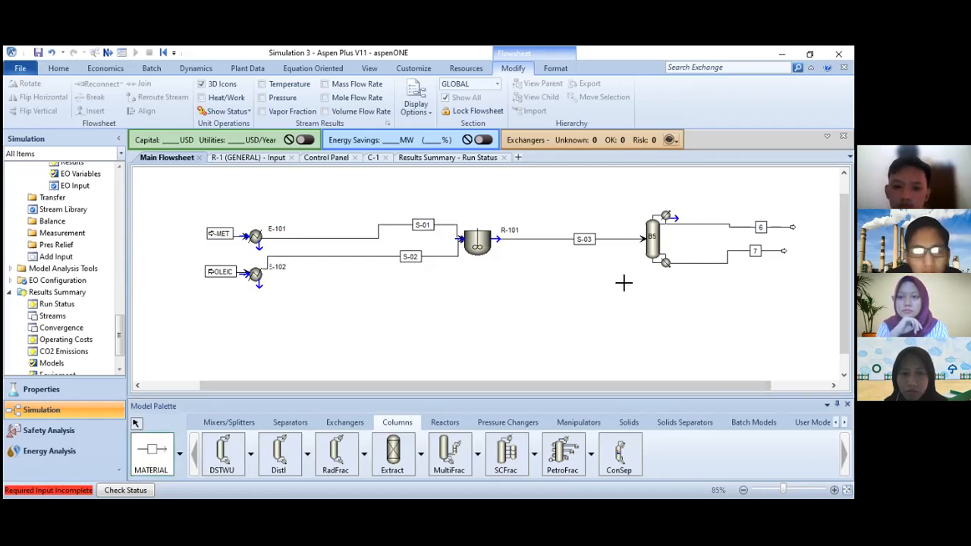
{"action": "left_click", "coordinate": [138, 425]}
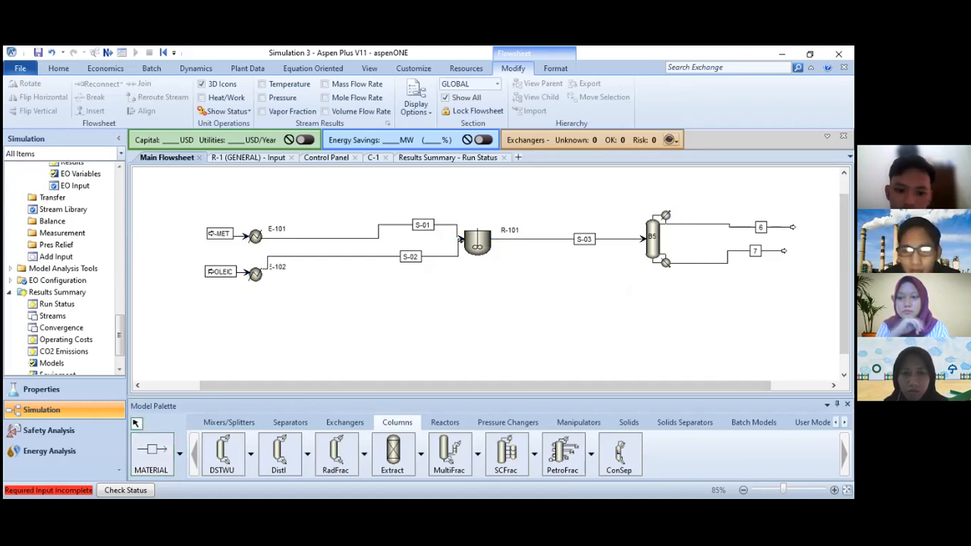
- Move the end of the bottoms stream horizontally to line up with the end of the distillate stream
{"action": "left_click", "coordinate": [754, 251]}
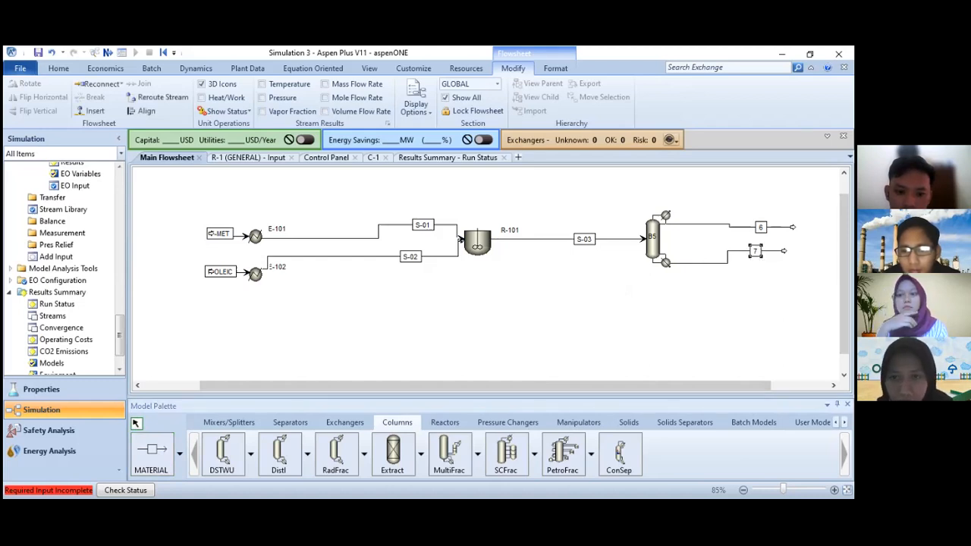
{"action": "left_click", "coordinate": [783, 251]}
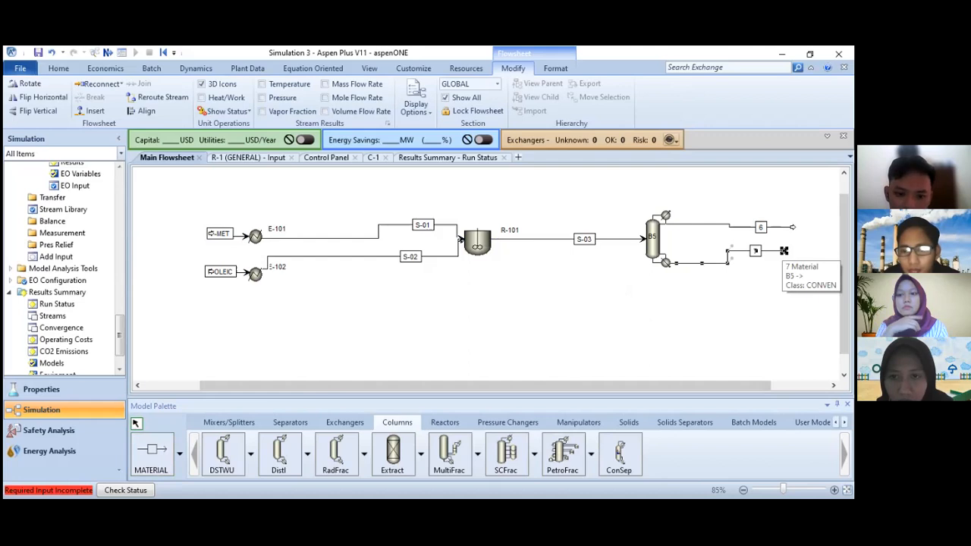
{"action": "left_click_drag", "start_coordinate": [784, 251], "coordinate": [781, 251]}
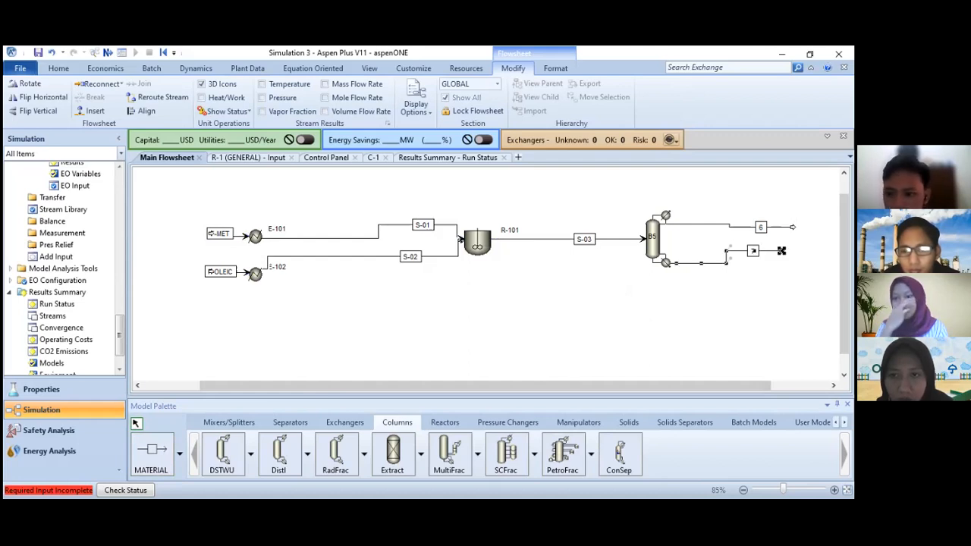
{"action": "left_click_drag", "start_coordinate": [781, 251], "coordinate": [793, 251]}
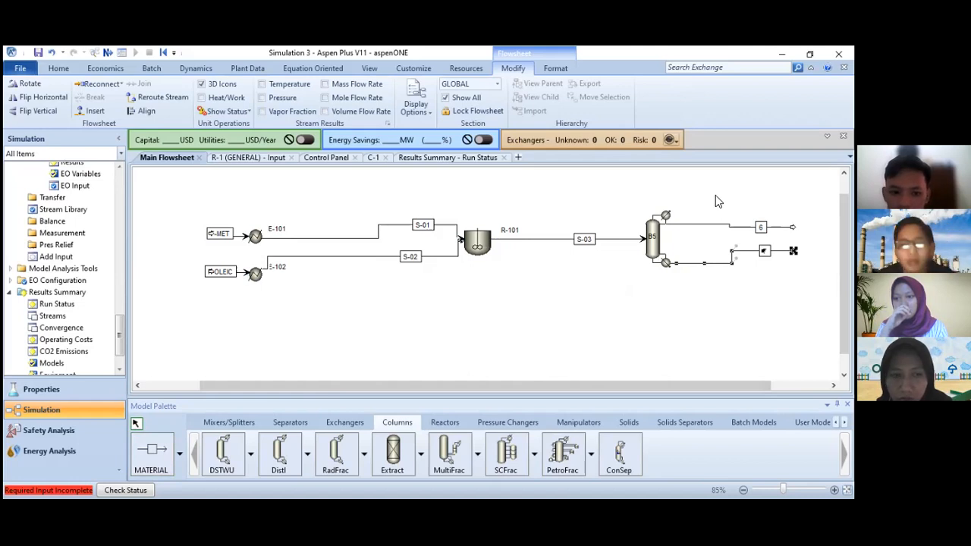
- Rename the column's distillate stream as DST and its bottoms stream as BOT
{"action": "left_click", "coordinate": [793, 250]}
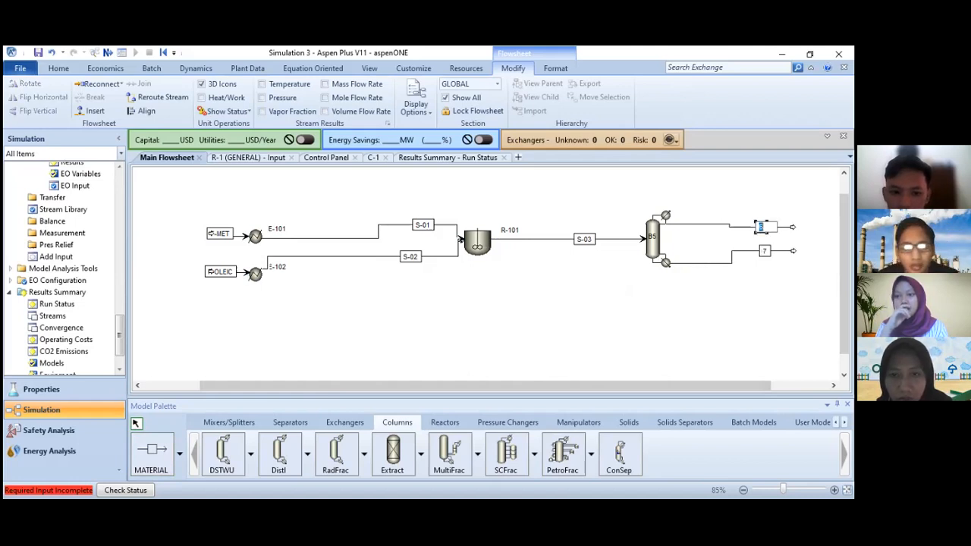
{"action": "type", "text": "DST"}
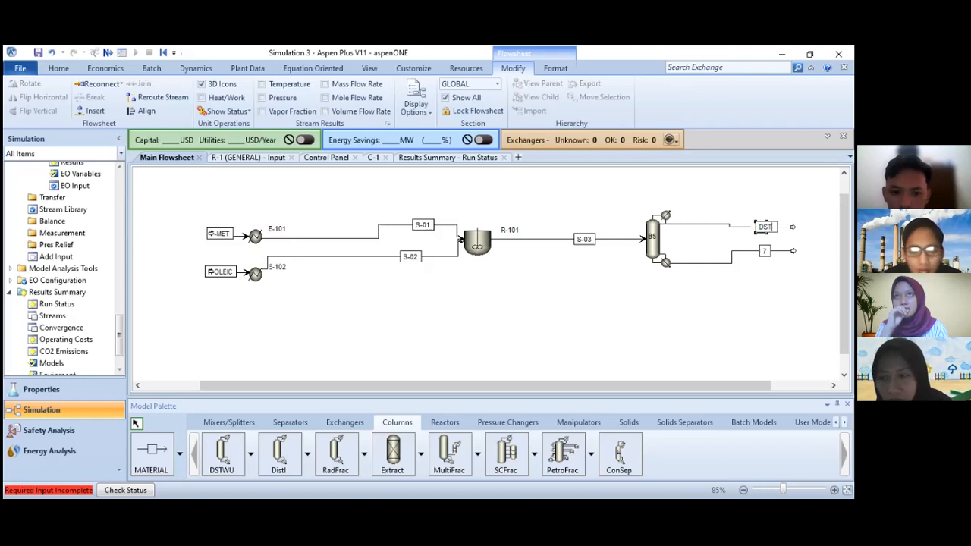
{"action": "key", "text": "Return"}
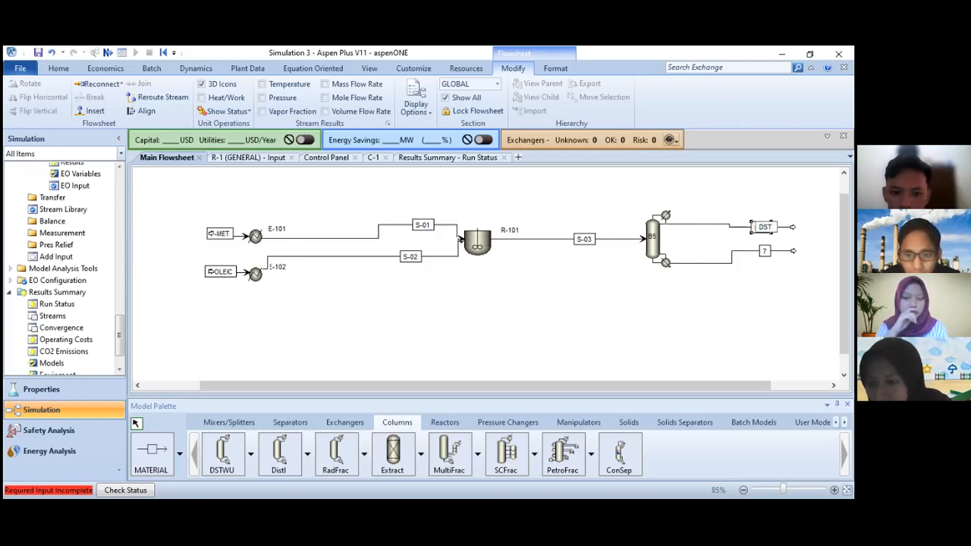
{"action": "double_click", "coordinate": [764, 251]}
{"action": "type", "text": "BOT"}
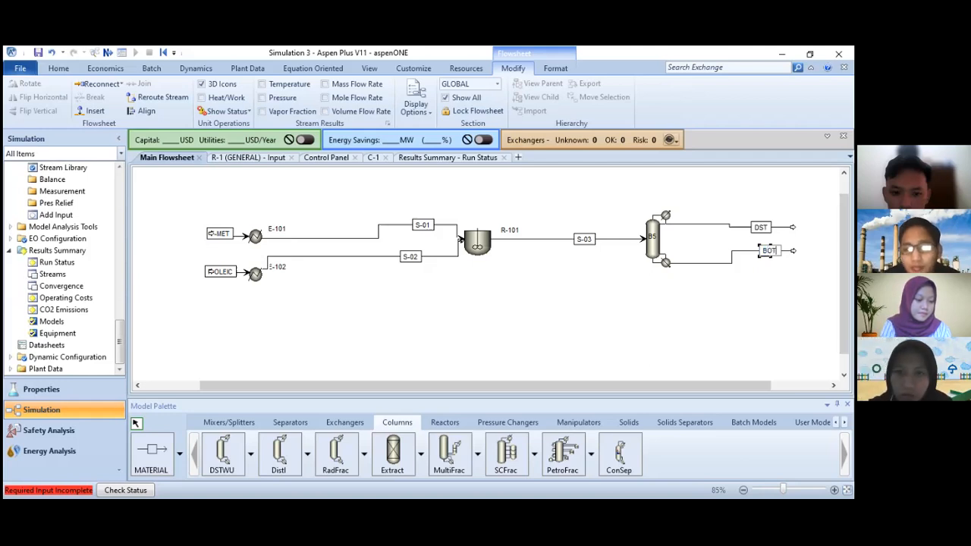
{"action": "key", "text": "Return"}
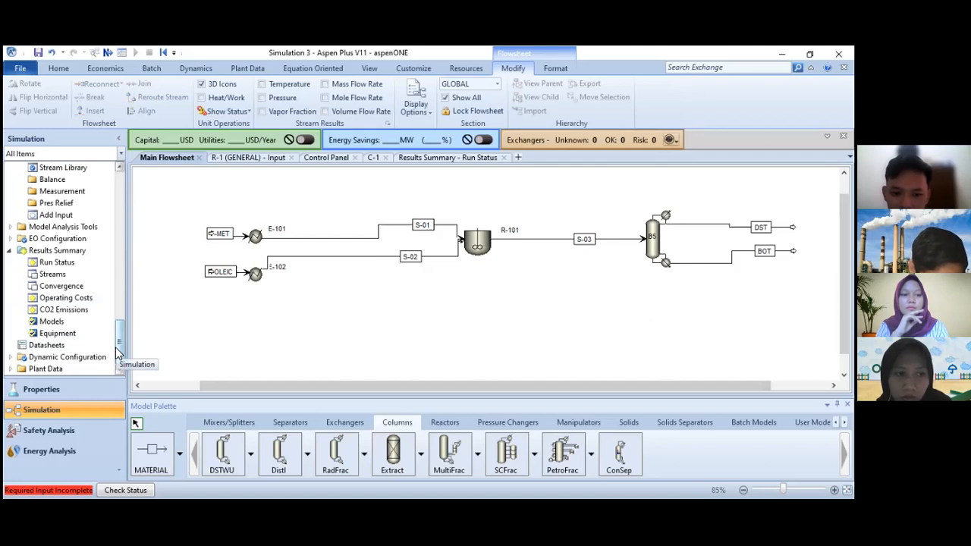
- Rename the DSTWU column block B5 as C-101
{"action": "left_click_drag", "start_coordinate": [119, 345], "coordinate": [120, 212]}
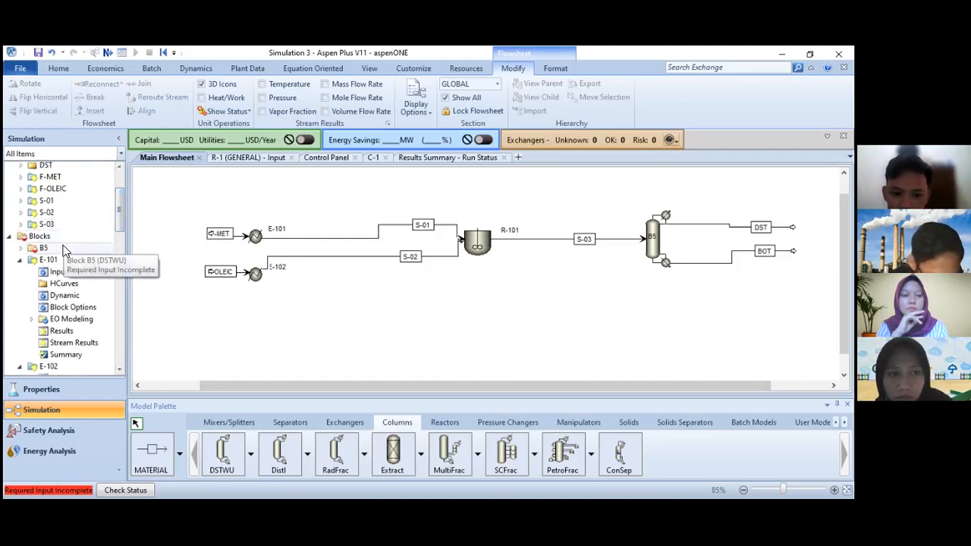
{"action": "left_click", "coordinate": [651, 238]}
{"action": "type", "text": "C"}
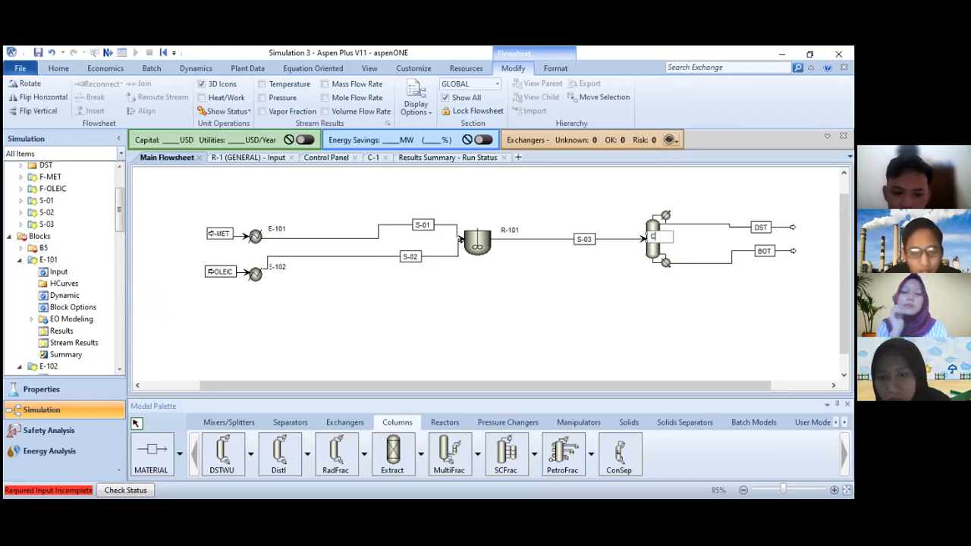
{"action": "type", "text": "-101"}
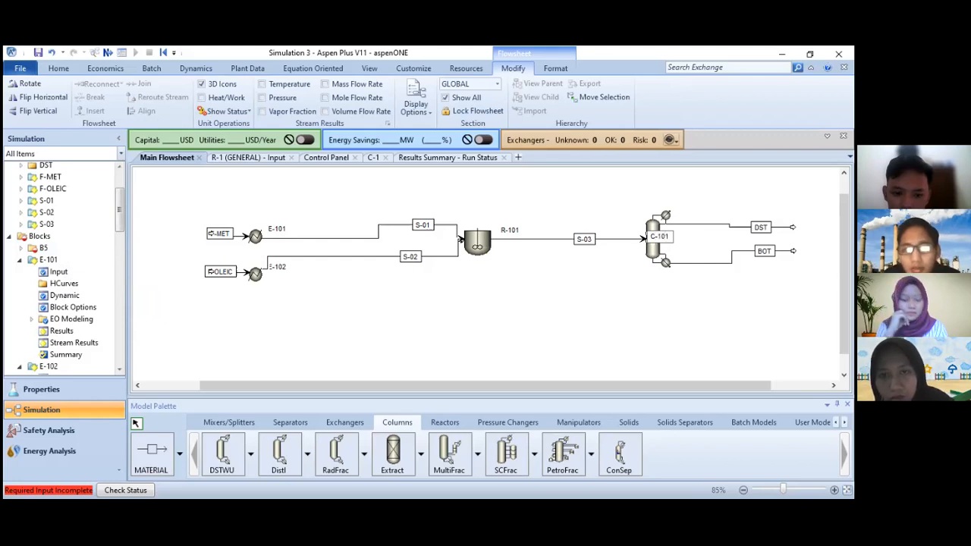
{"action": "left_click", "coordinate": [664, 310]}
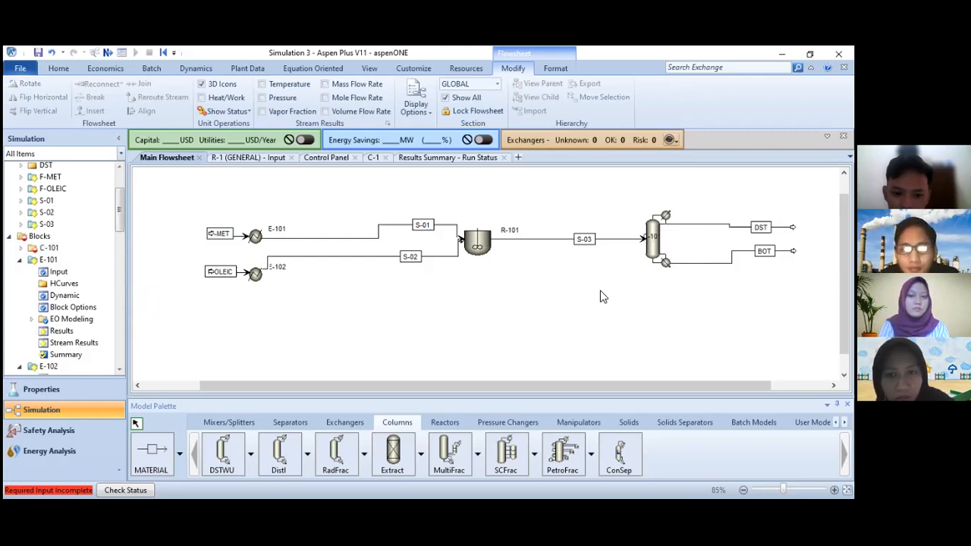
- Open the input specifications of column C-101 and specify a reflux ratio of -1.3 instead of the number of stages
{"action": "left_click", "coordinate": [50, 248]}
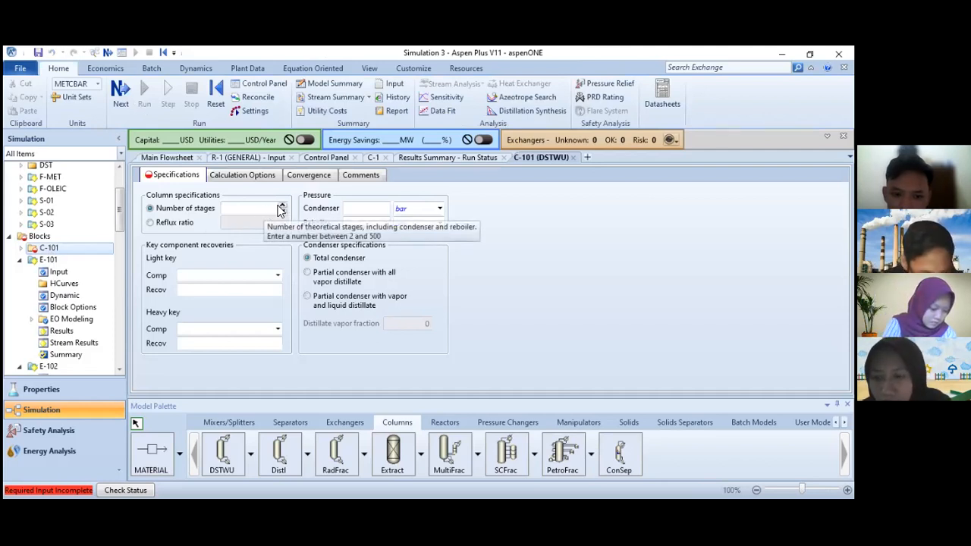
{"action": "left_click", "coordinate": [168, 227]}
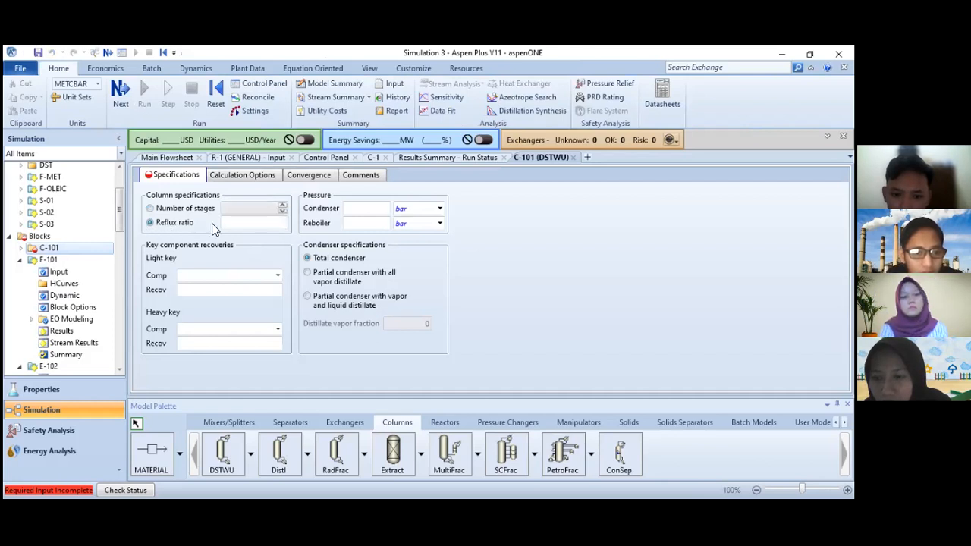
{"action": "left_click", "coordinate": [240, 224]}
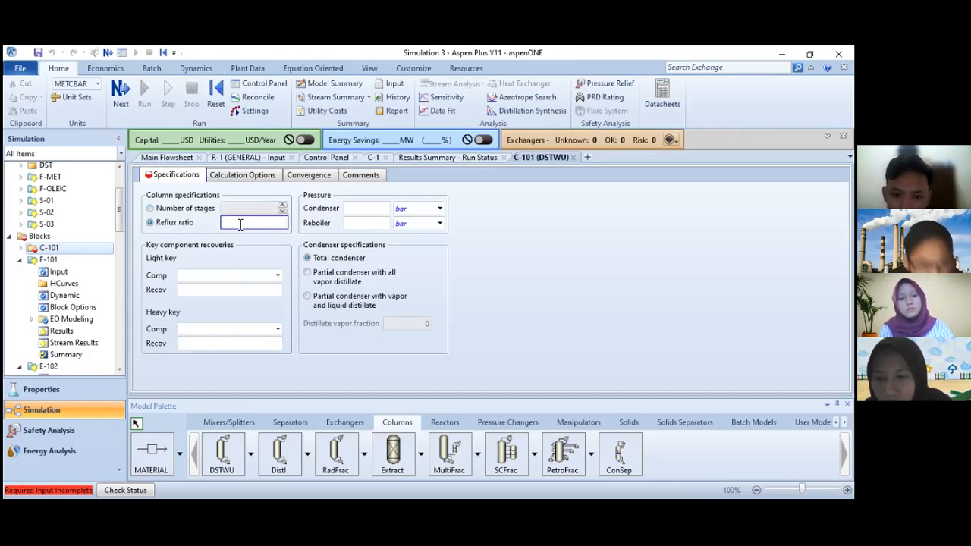
{"action": "type", "text": "-13"}
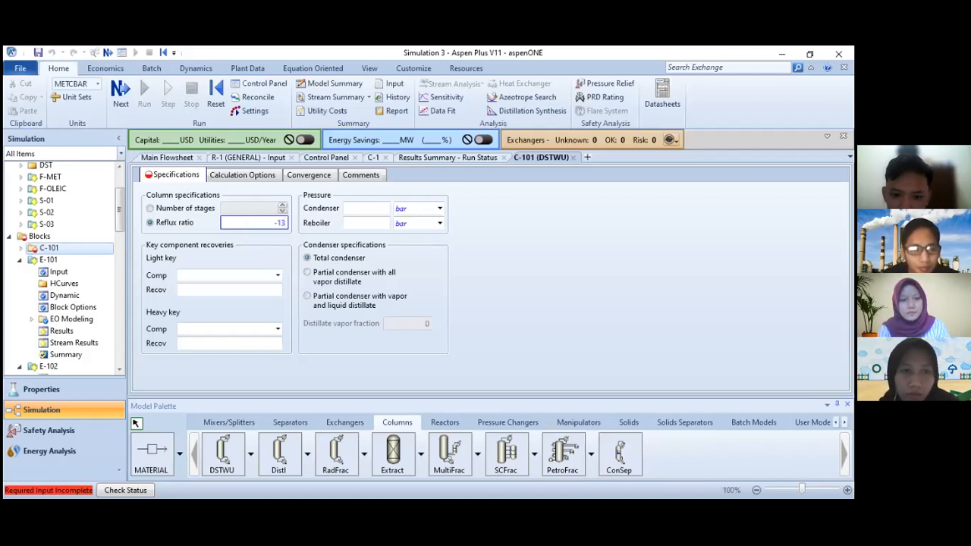
{"action": "key", "text": "Return"}
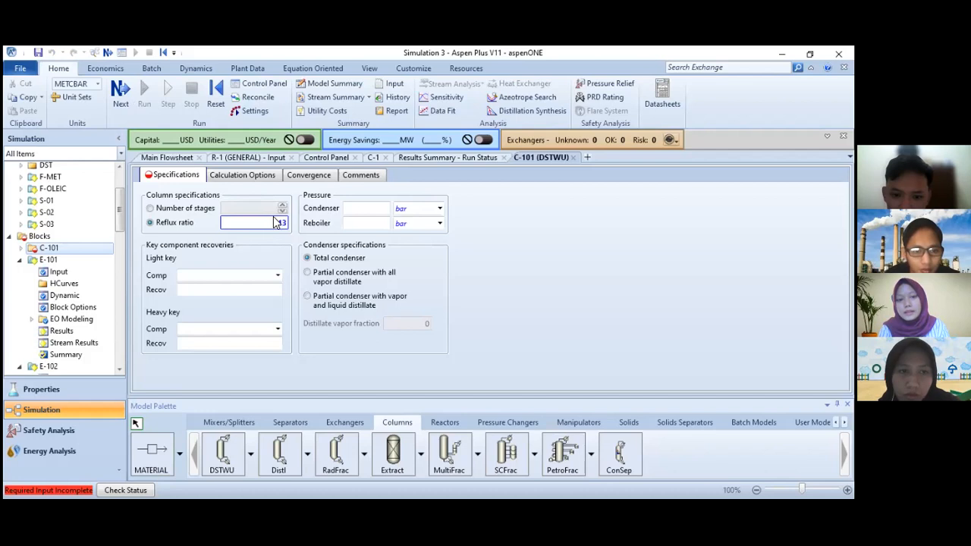
{"action": "double_click", "coordinate": [282, 223]}
{"action": "key", "text": "Delete"}
{"action": "type", "text": "-1.3"}
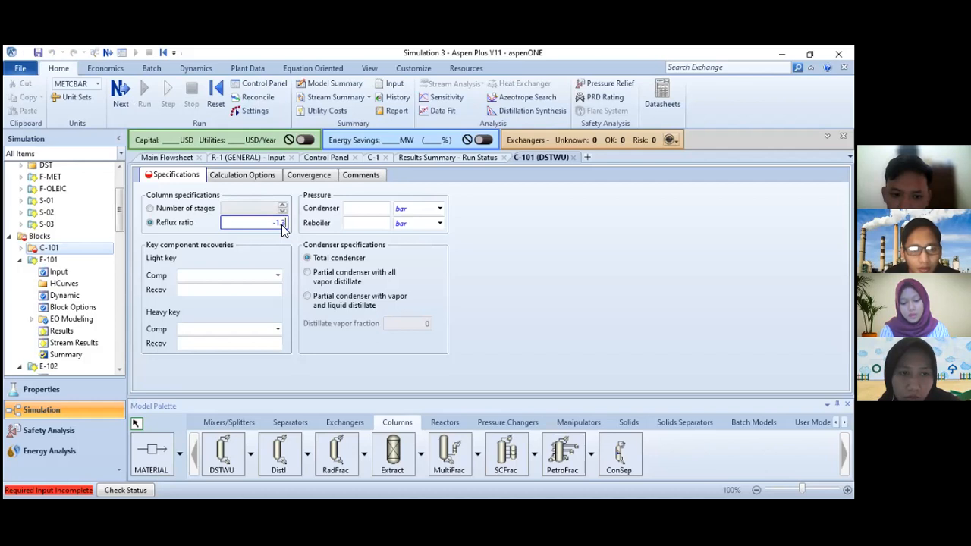
{"action": "key", "text": "Return"}
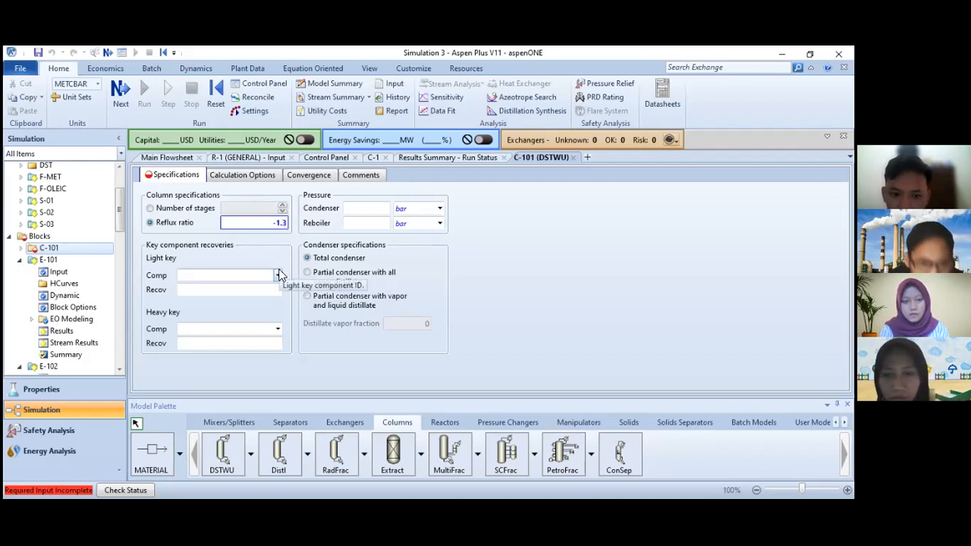
- Set METHANOL as the light key with a recovery of 0.8 and WATER as the heavy key with a recovery of 0.1
{"action": "left_click", "coordinate": [278, 276]}
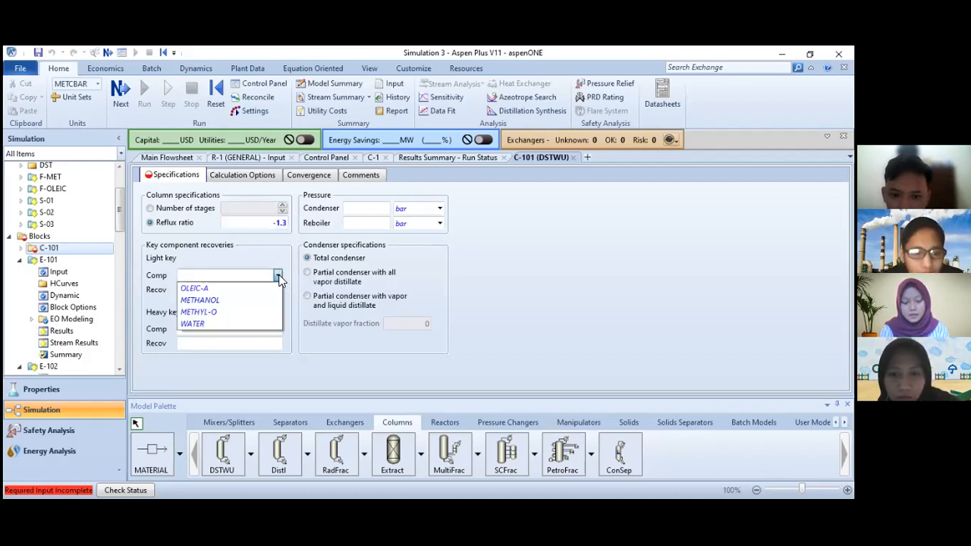
{"action": "left_click", "coordinate": [236, 300]}
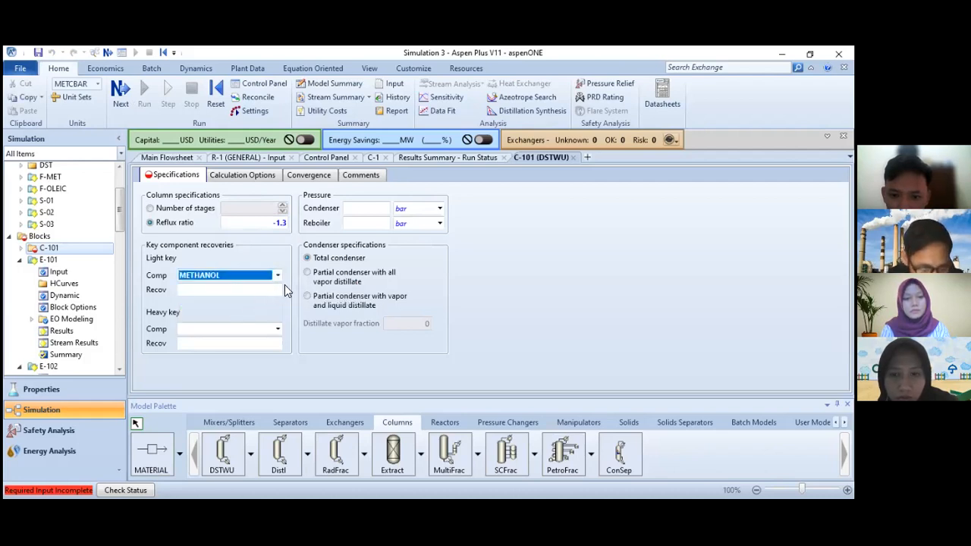
{"action": "left_click", "coordinate": [258, 293]}
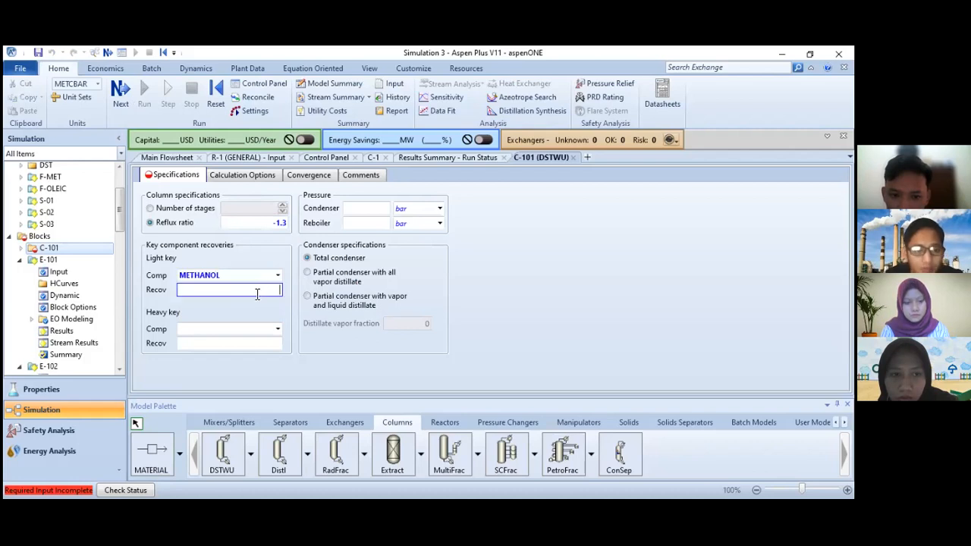
{"action": "type", "text": "0.8"}
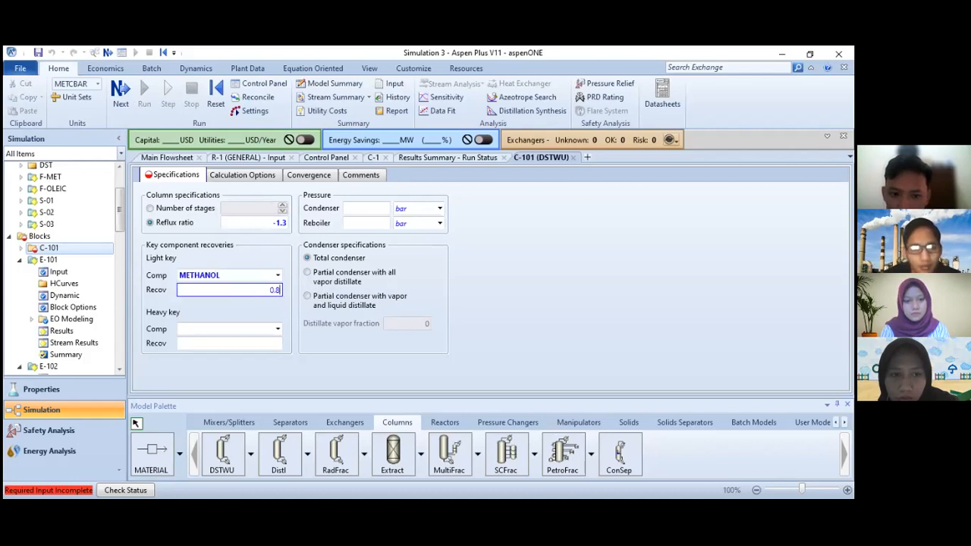
{"action": "left_click", "coordinate": [276, 332]}
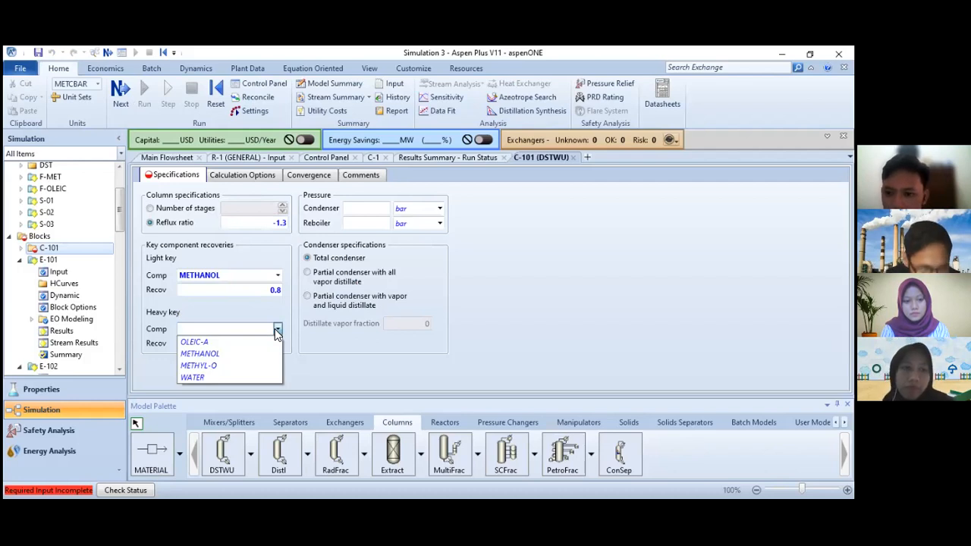
{"action": "left_click", "coordinate": [223, 376]}
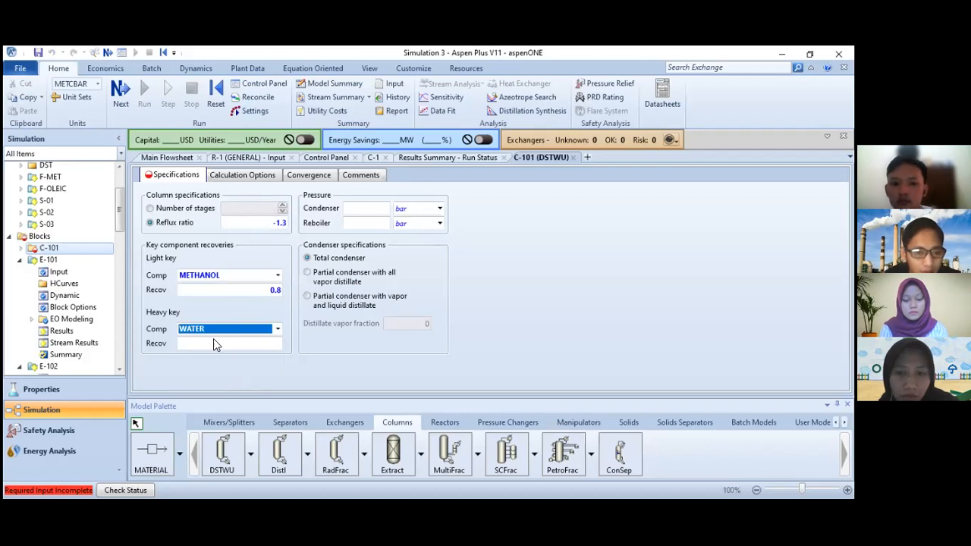
{"action": "left_click", "coordinate": [213, 343]}
{"action": "type", "text": "0.1"}
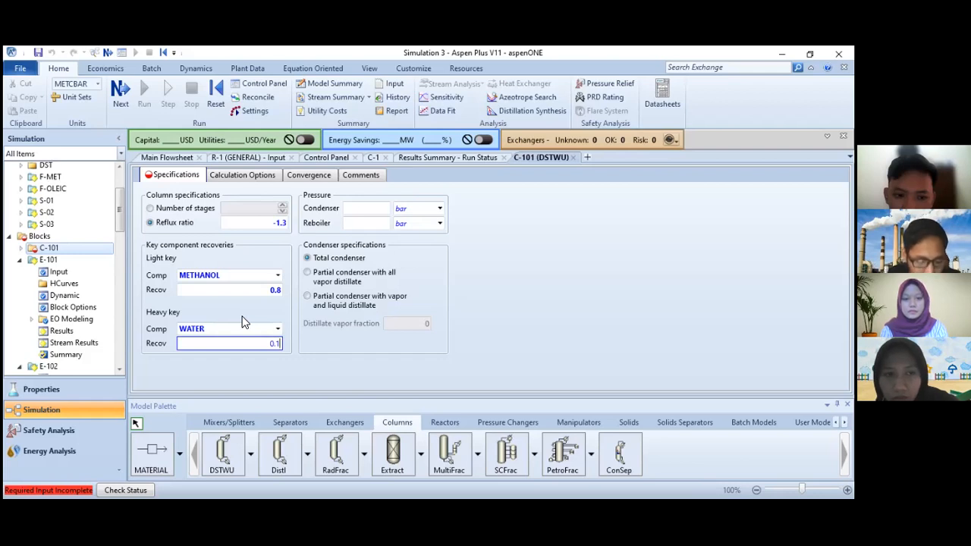
- Set the condenser pressure to 0.9 bar and the reboiler pressure to 1.1 bar, and run the simulation
{"action": "left_click", "coordinate": [364, 210]}
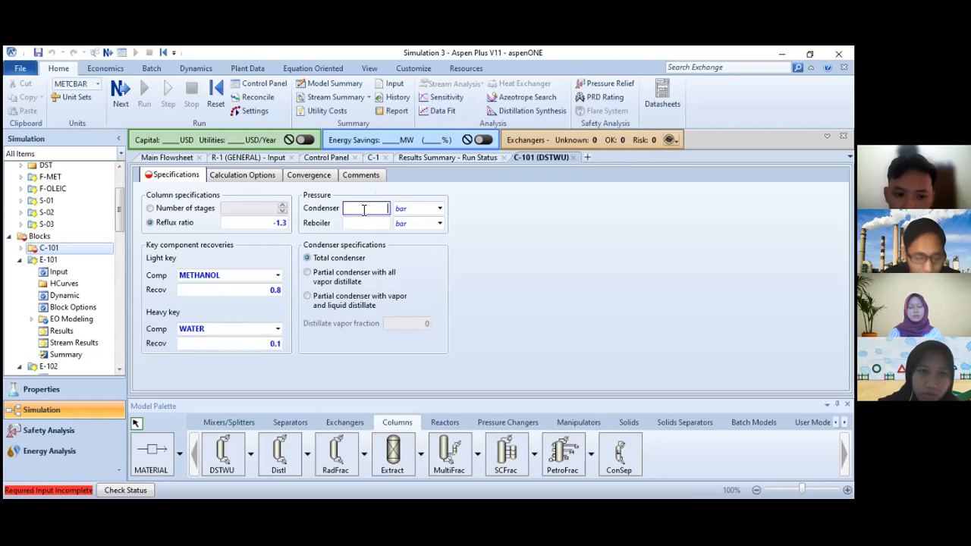
{"action": "type", "text": "0.9"}
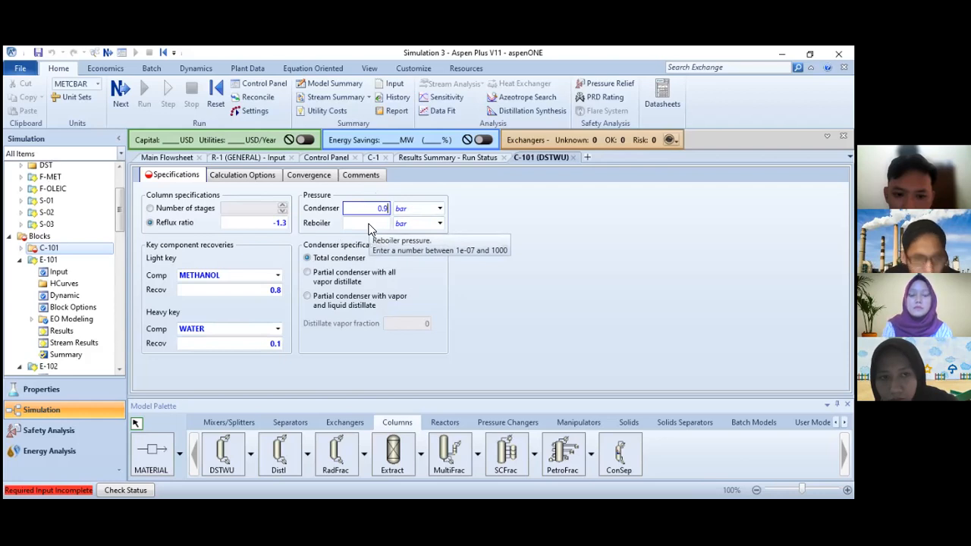
{"action": "left_click", "coordinate": [369, 225]}
{"action": "type", "text": "1.1"}
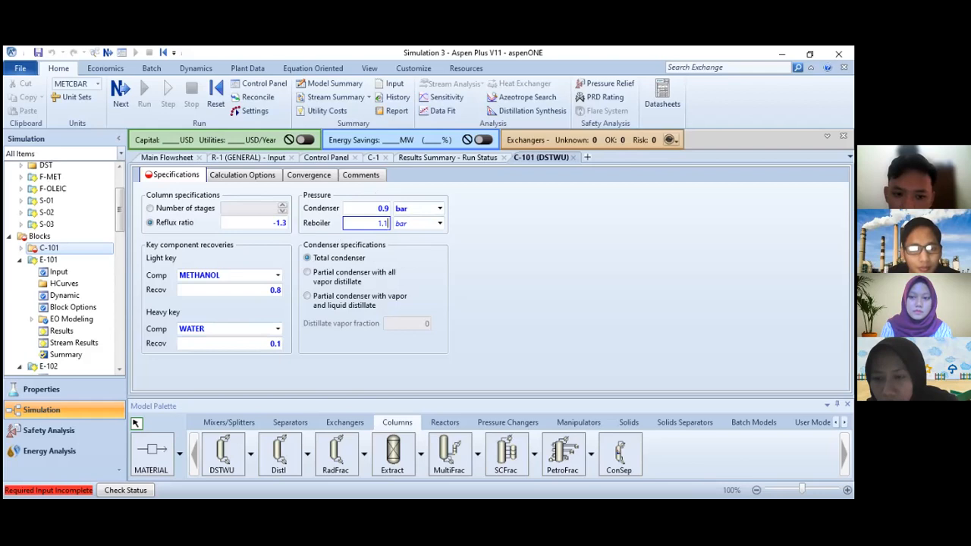
{"action": "key", "text": "Return"}
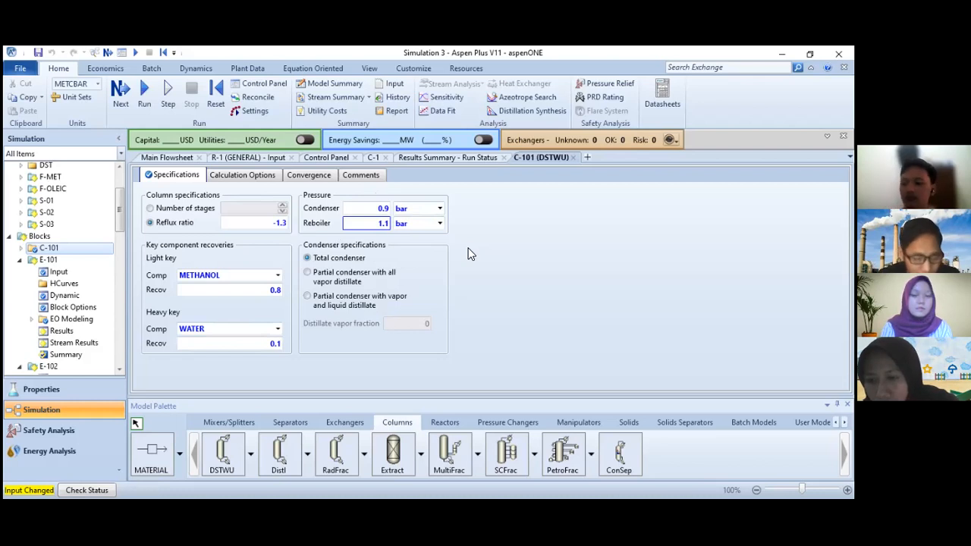
{"action": "left_click", "coordinate": [140, 94]}
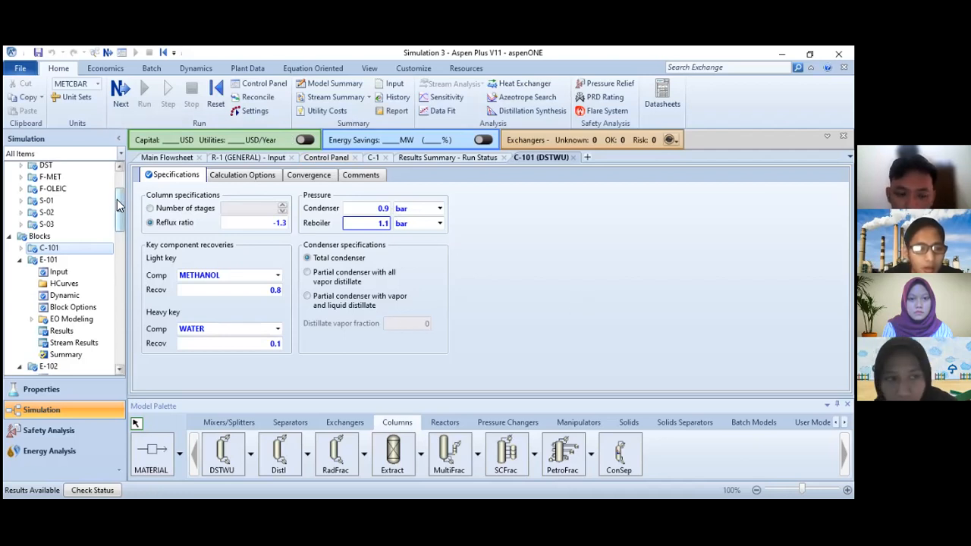
- Open the stream results of column C-101
{"action": "left_click_drag", "start_coordinate": [117, 209], "coordinate": [119, 243]}
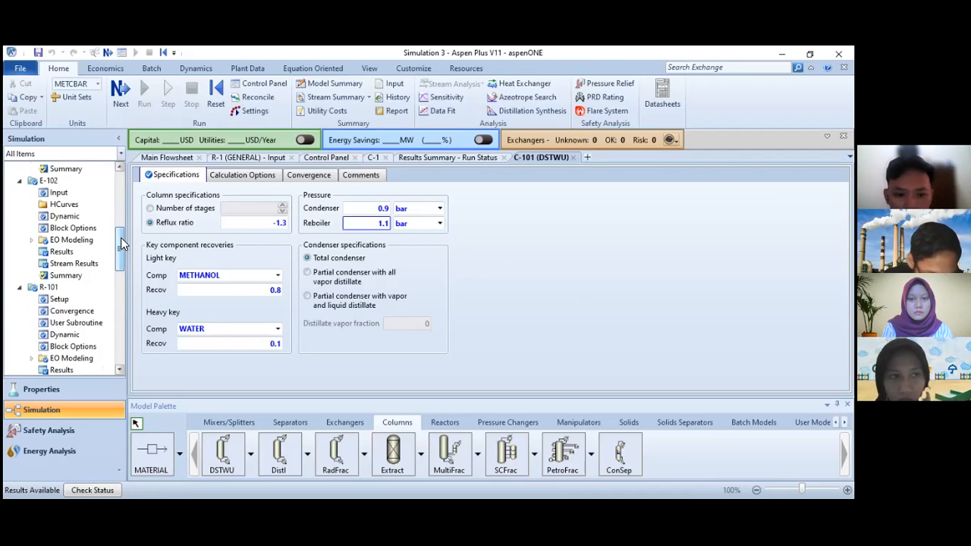
{"action": "left_click_drag", "start_coordinate": [121, 244], "coordinate": [119, 345]}
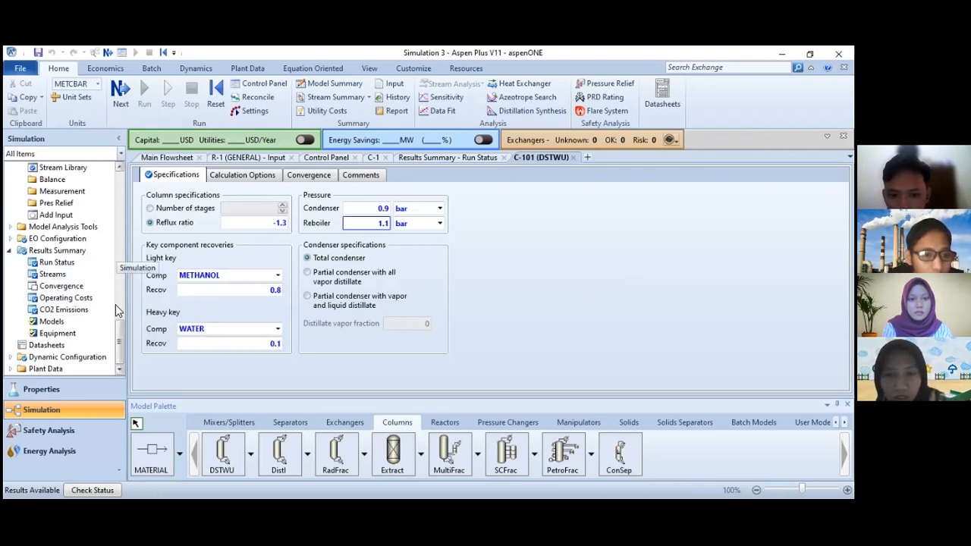
{"action": "left_click_drag", "start_coordinate": [122, 344], "coordinate": [118, 266]}
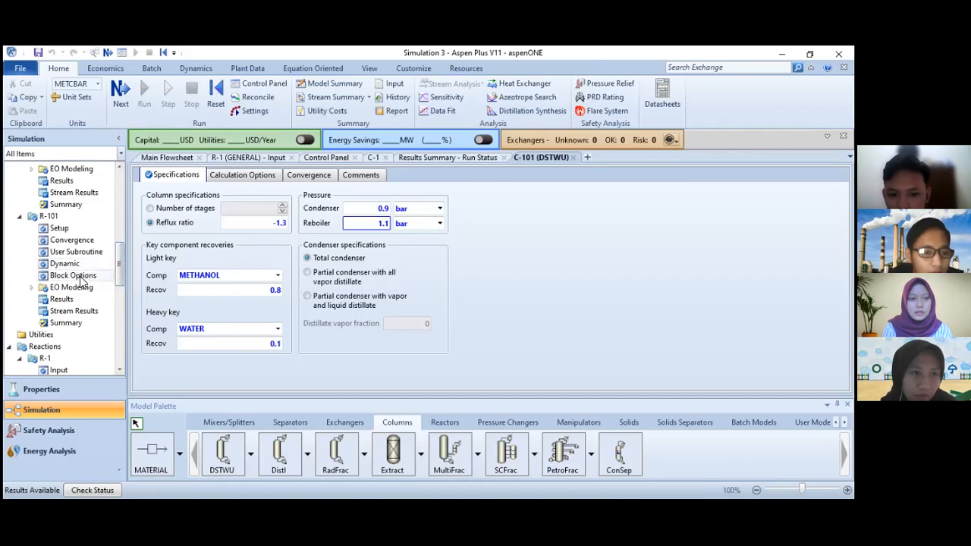
{"action": "left_click_drag", "start_coordinate": [118, 266], "coordinate": [122, 221]}
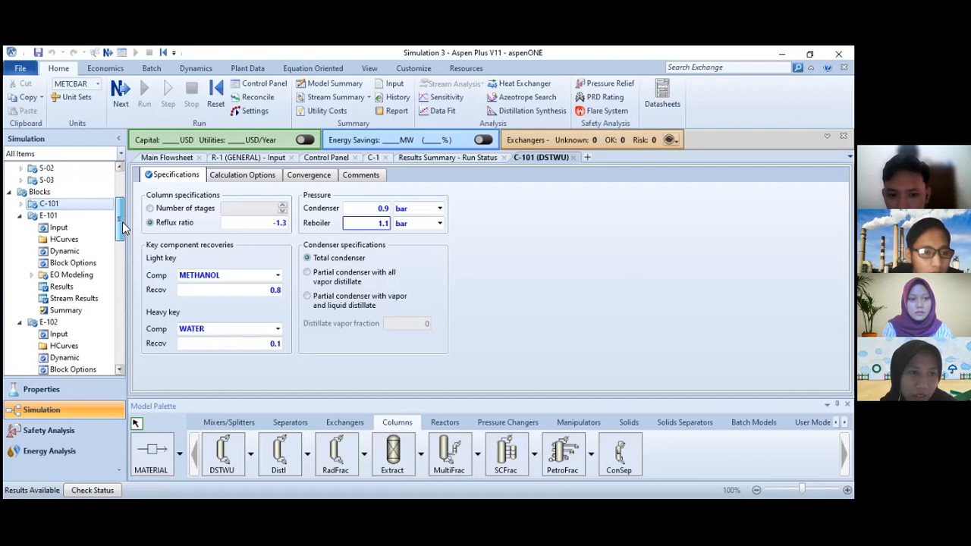
{"action": "left_click", "coordinate": [86, 300]}
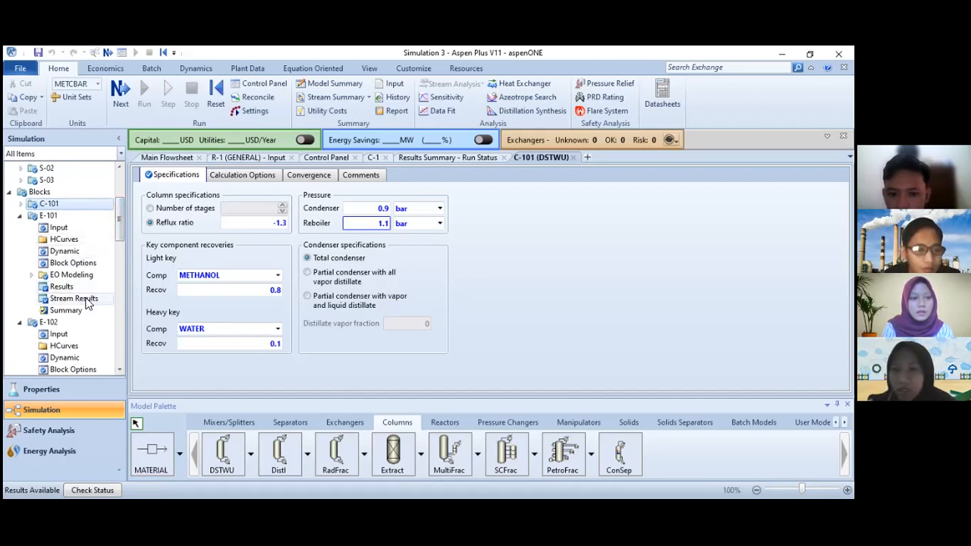
{"action": "left_click", "coordinate": [21, 204]}
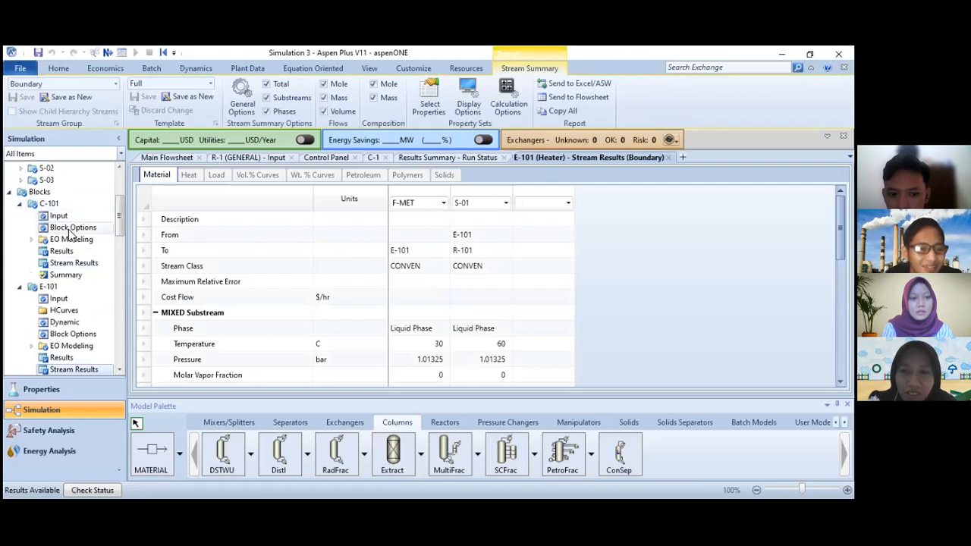
{"action": "left_click", "coordinate": [74, 263]}
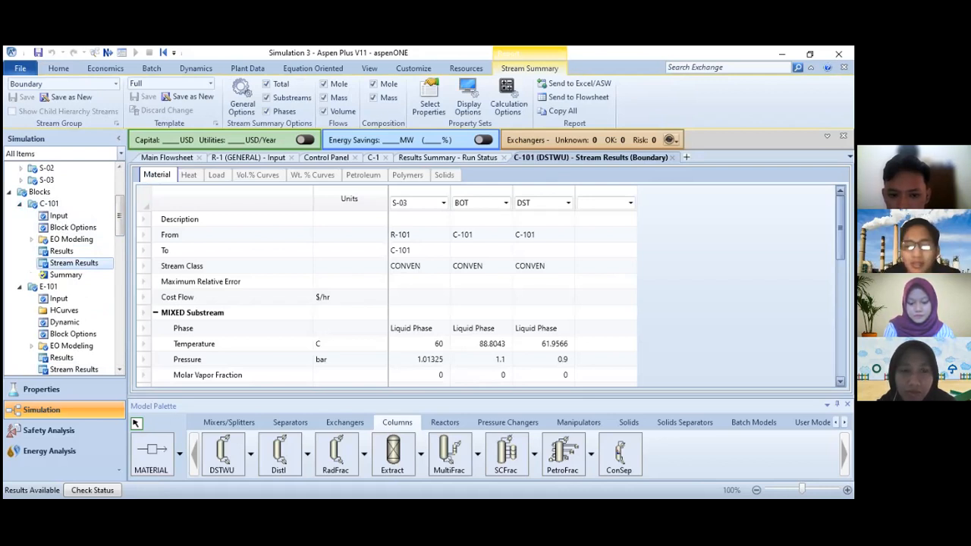
- Examine the component mole flows, mole fractions and mass flows of streams S-03, BOT and DST
{"action": "scroll", "coordinate": [485, 288], "scroll_direction": "down", "scroll_amount": 2}
{"action": "scroll", "coordinate": [485, 289], "scroll_direction": "down", "scroll_amount": 4}
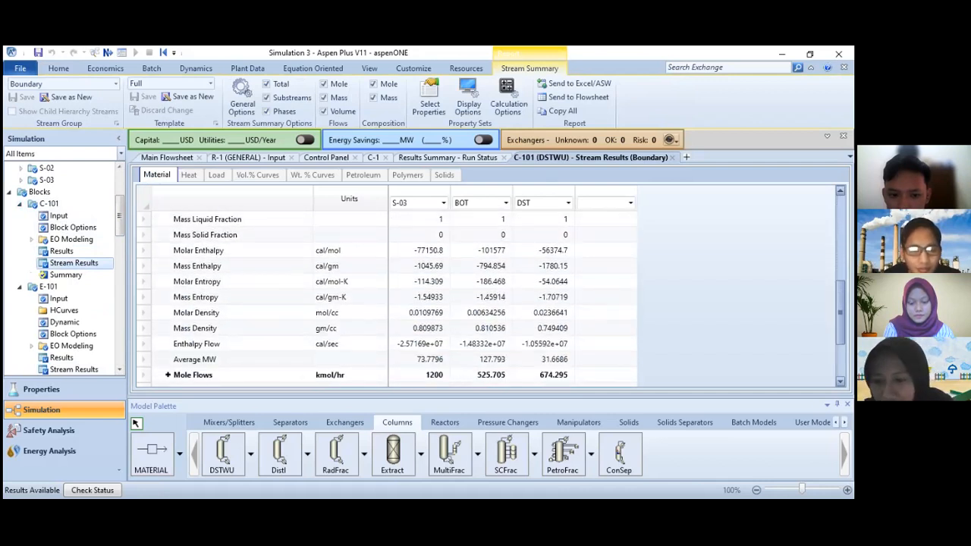
{"action": "scroll", "coordinate": [485, 288], "scroll_direction": "down", "scroll_amount": 3}
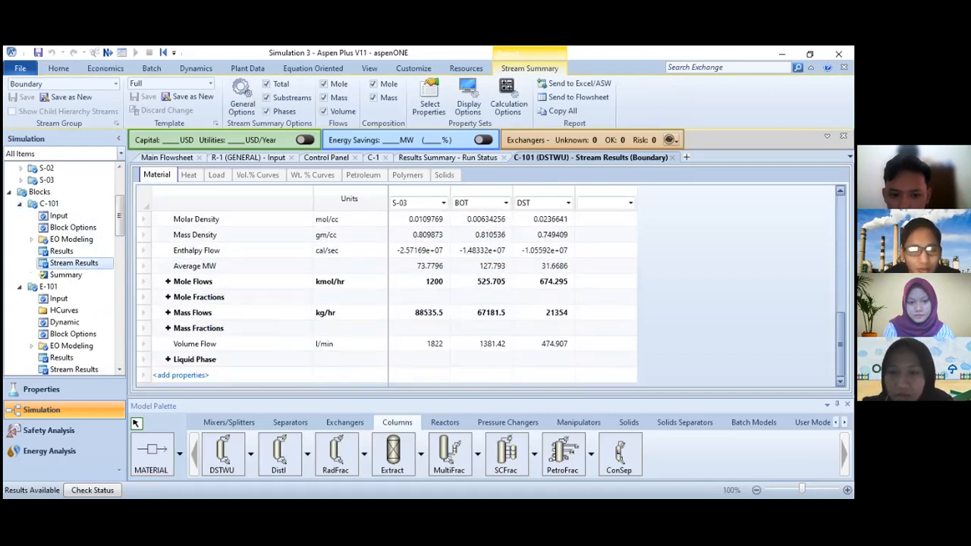
{"action": "left_click", "coordinate": [168, 282]}
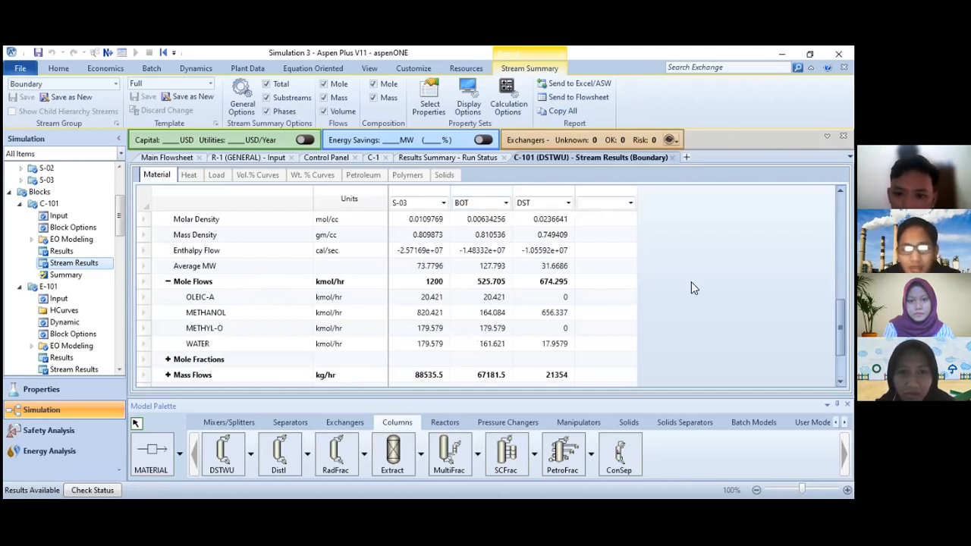
{"action": "scroll", "coordinate": [485, 303], "scroll_direction": "down", "scroll_amount": 2}
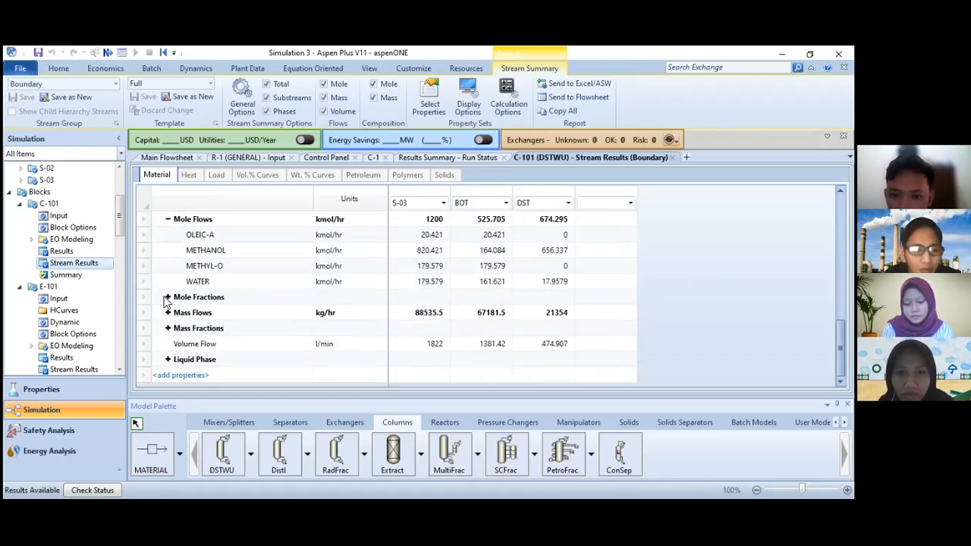
{"action": "left_click", "coordinate": [167, 297]}
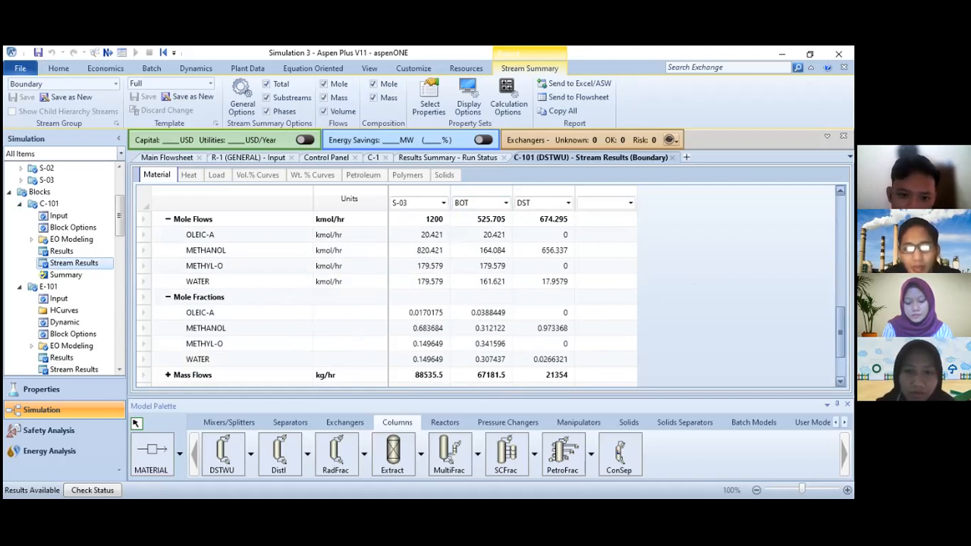
{"action": "left_click_drag", "start_coordinate": [841, 332], "coordinate": [840, 352]}
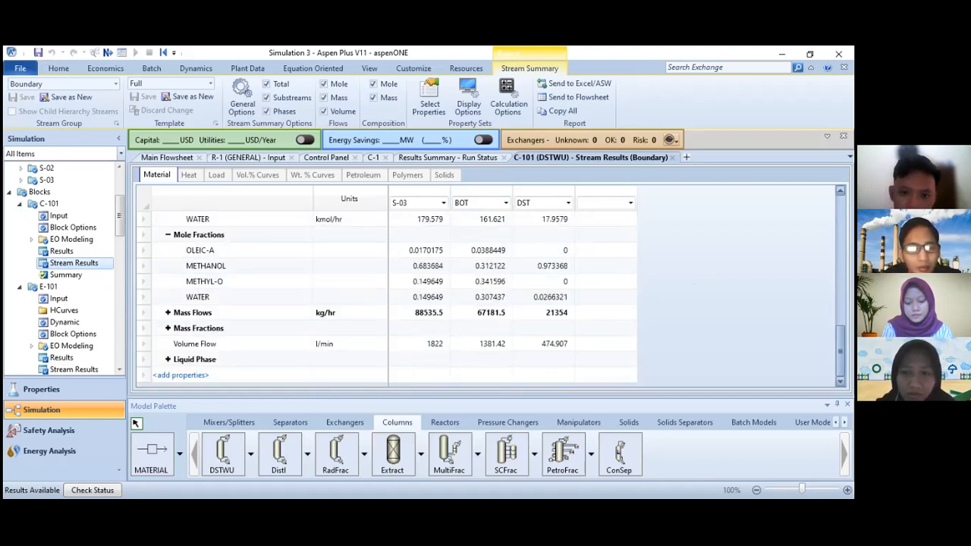
{"action": "left_click", "coordinate": [167, 313]}
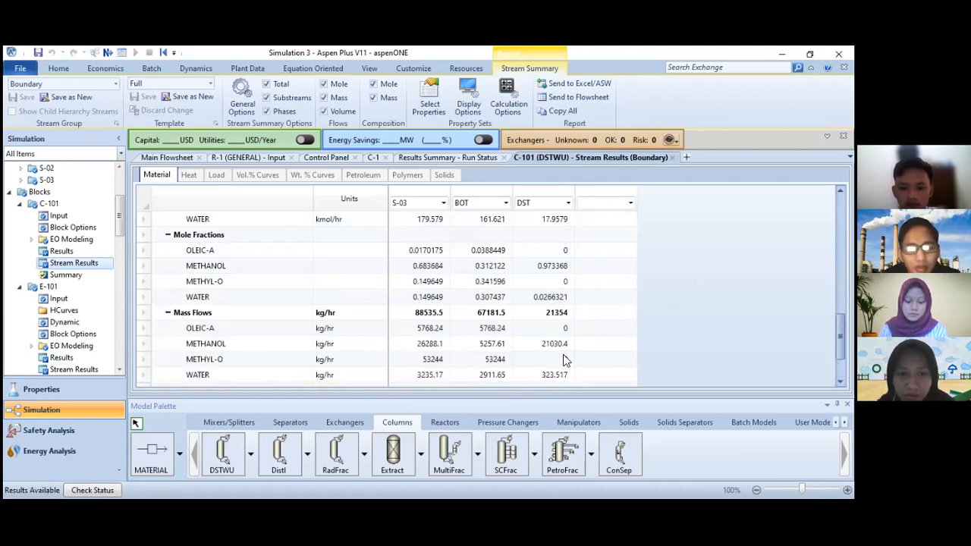
{"action": "left_click_drag", "start_coordinate": [840, 336], "coordinate": [840, 354]}
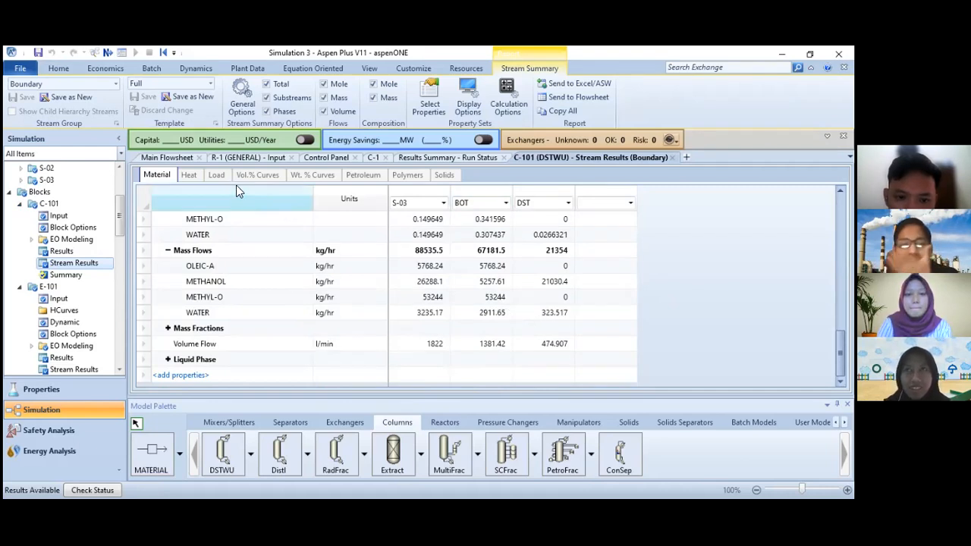
- Return to the main flowsheet and display the available mixer and splitter models
{"action": "left_click", "coordinate": [171, 159]}
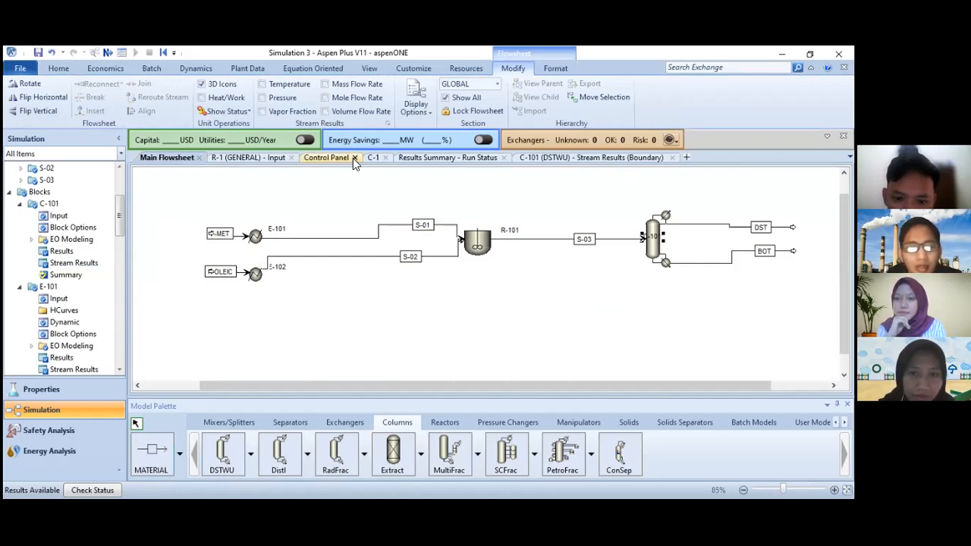
{"action": "left_click", "coordinate": [282, 423]}
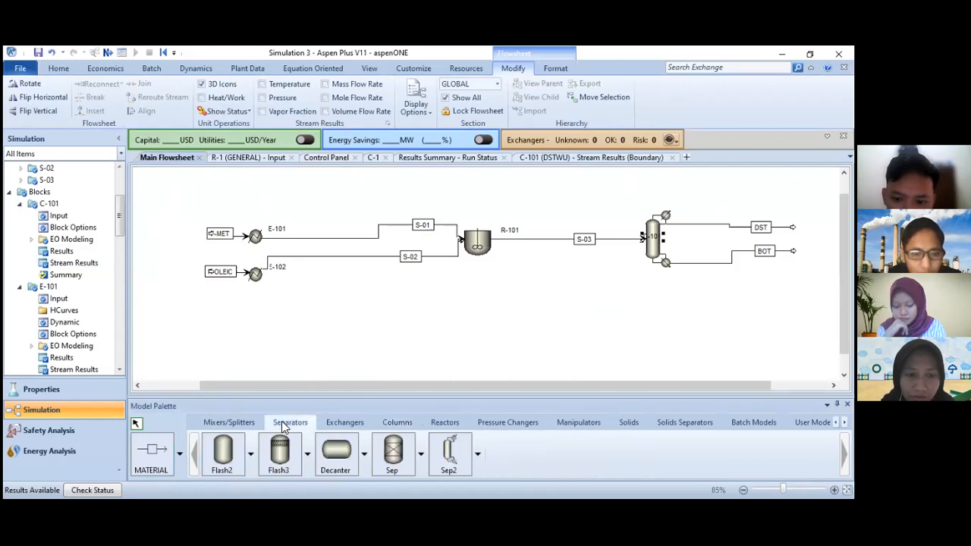
{"action": "left_click", "coordinate": [243, 426]}
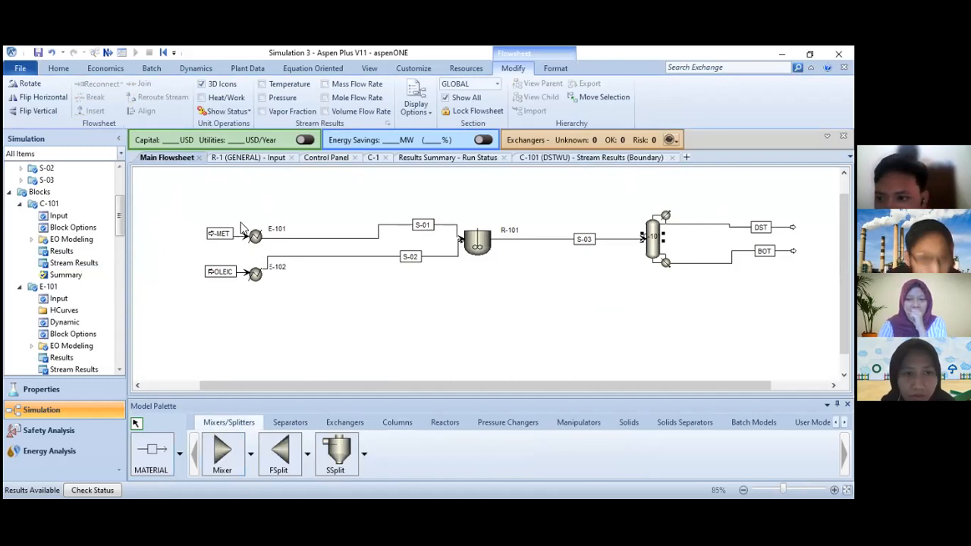
- Move the starting end of feed stream F-MET farther left from heater E-101 to make room in front of it
{"action": "left_click", "coordinate": [191, 66]}
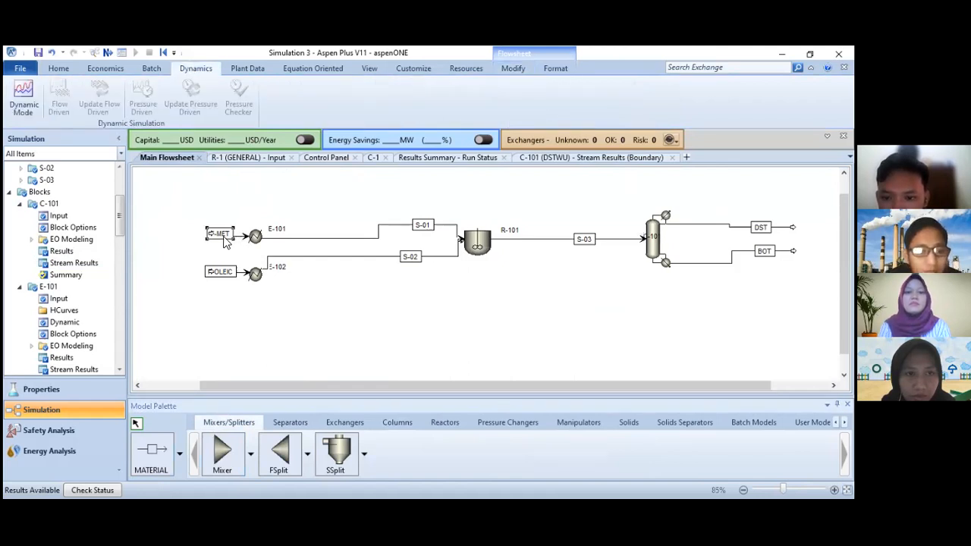
{"action": "left_click_drag", "start_coordinate": [209, 236], "coordinate": [176, 242]}
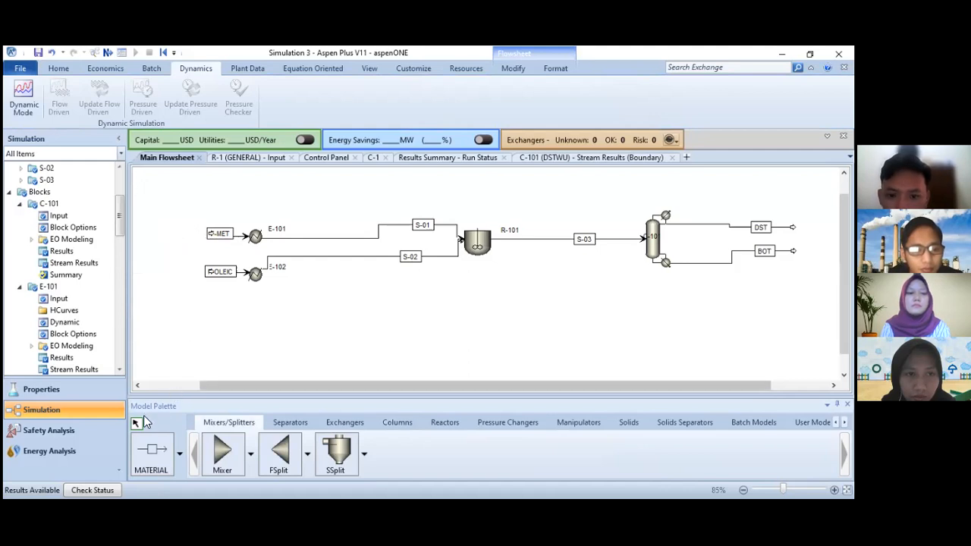
{"action": "left_click", "coordinate": [237, 241]}
{"action": "mouse_move", "coordinate": [231, 238]}
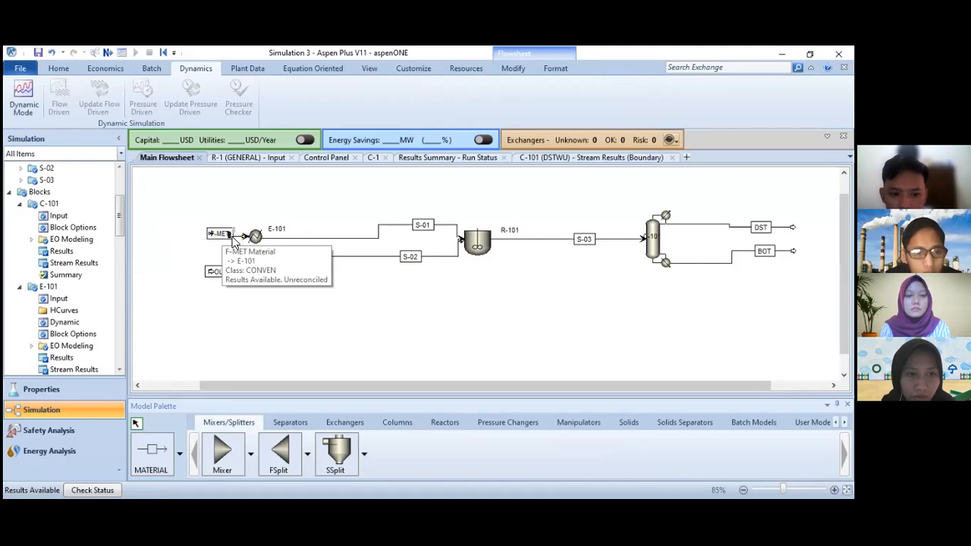
{"action": "left_click_drag", "start_coordinate": [232, 239], "coordinate": [201, 241]}
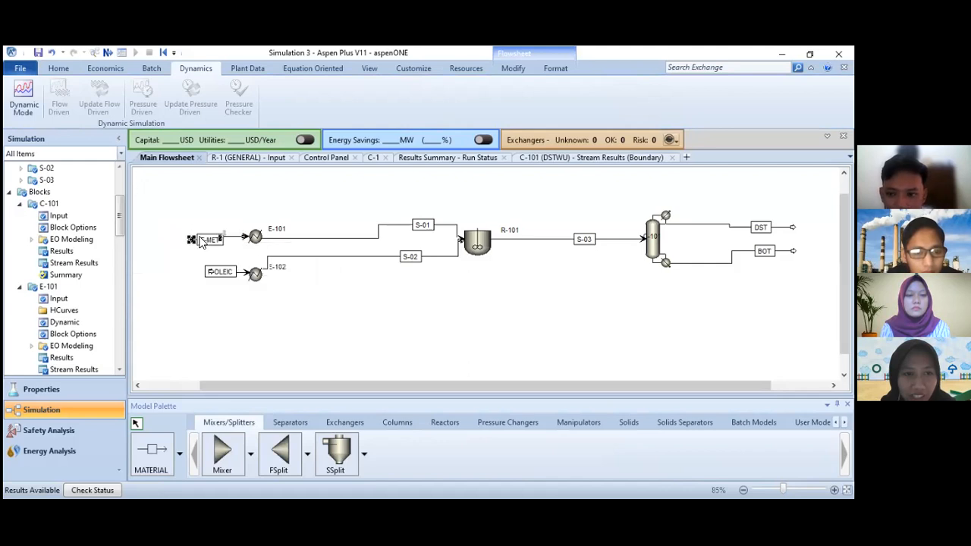
{"action": "left_click_drag", "start_coordinate": [171, 232], "coordinate": [161, 241]}
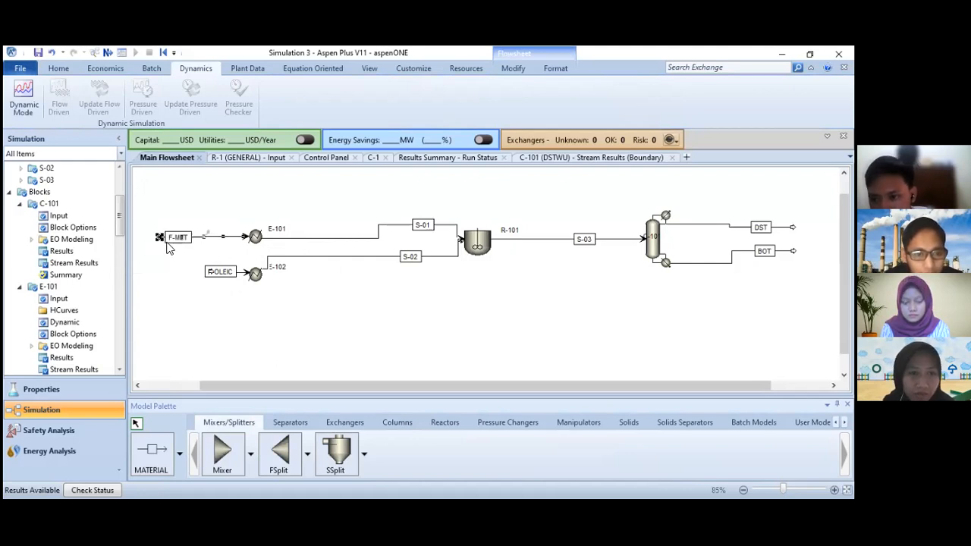
- Nudge the start of feed F-MET slightly farther left and place a Mixer block just above its line, ahead of heater E-101
{"action": "left_click", "coordinate": [149, 235]}
{"action": "left_click_drag", "start_coordinate": [152, 235], "coordinate": [151, 235]}
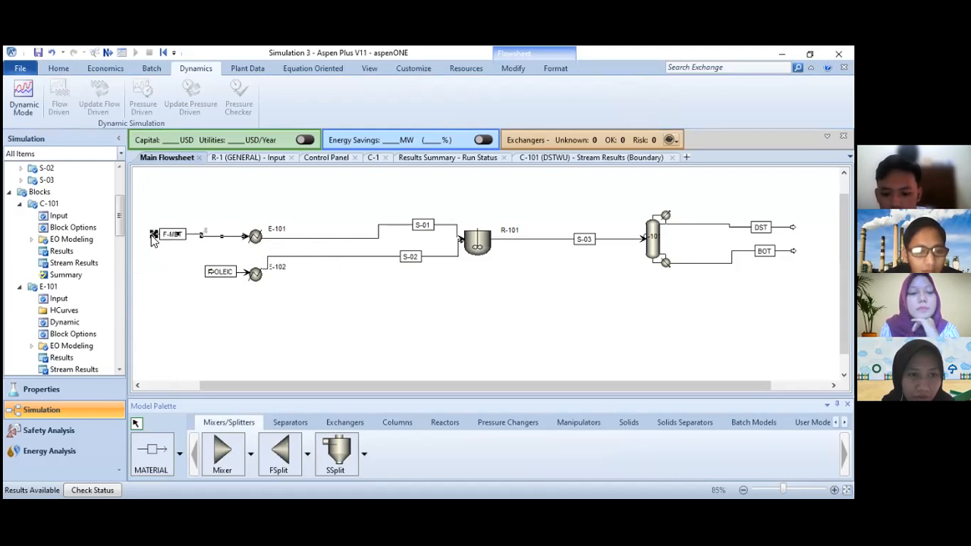
{"action": "left_click", "coordinate": [170, 252]}
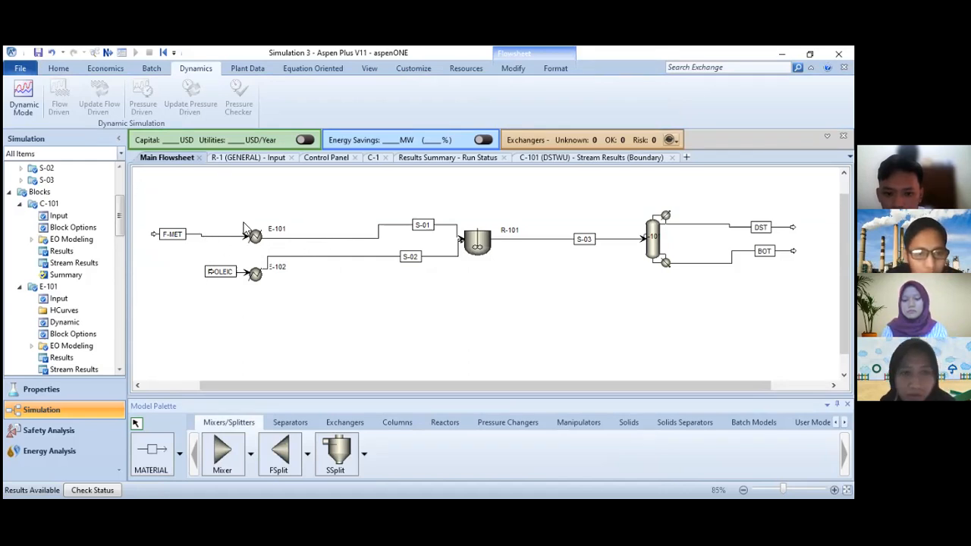
{"action": "left_click", "coordinate": [235, 458]}
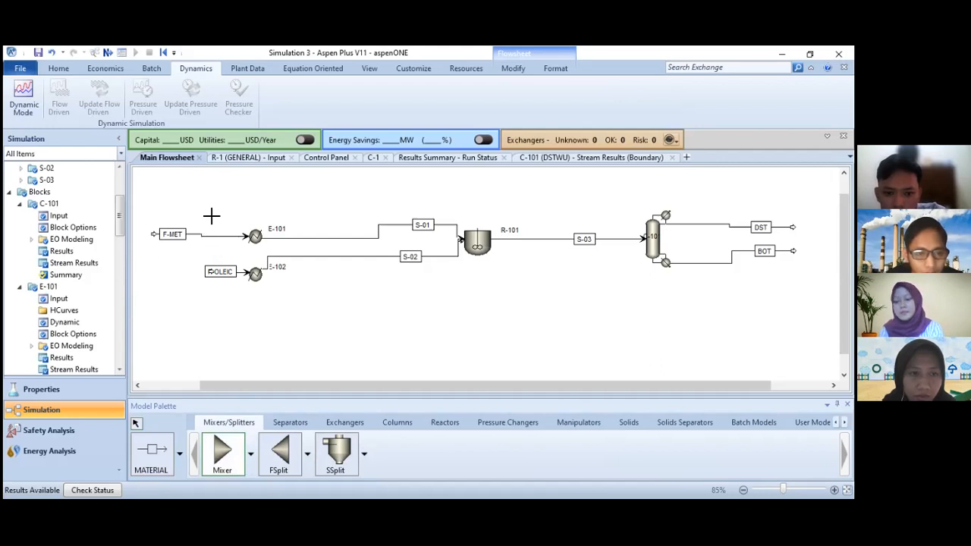
{"action": "left_click", "coordinate": [210, 212]}
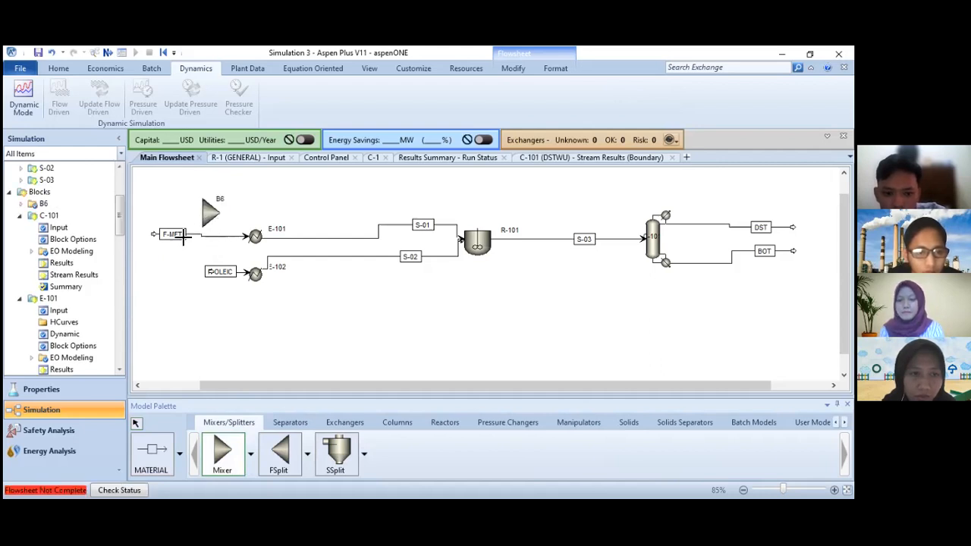
{"action": "left_click", "coordinate": [136, 424]}
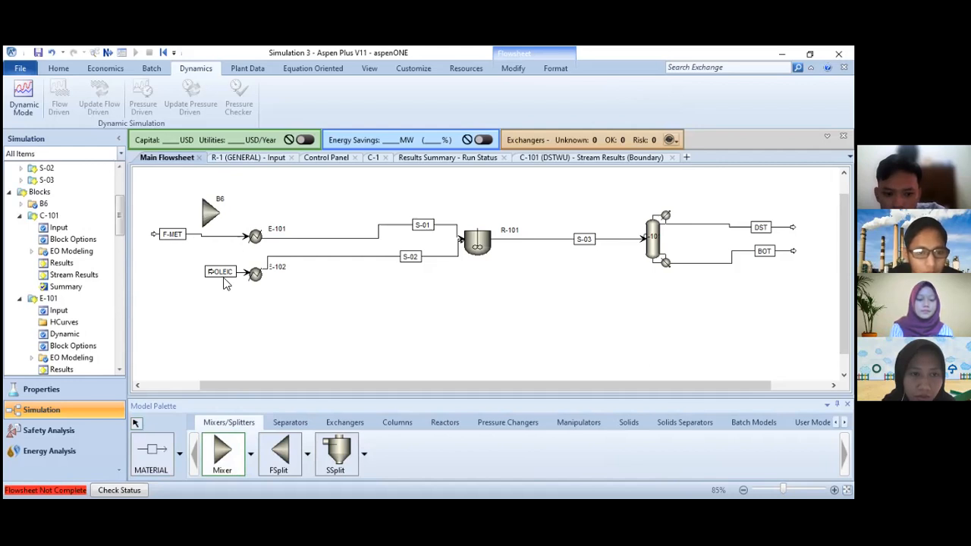
- Reconnect the destination of stream F-MET from heater E-101 to the feed port of the new mixer
{"action": "right_click", "coordinate": [244, 240]}
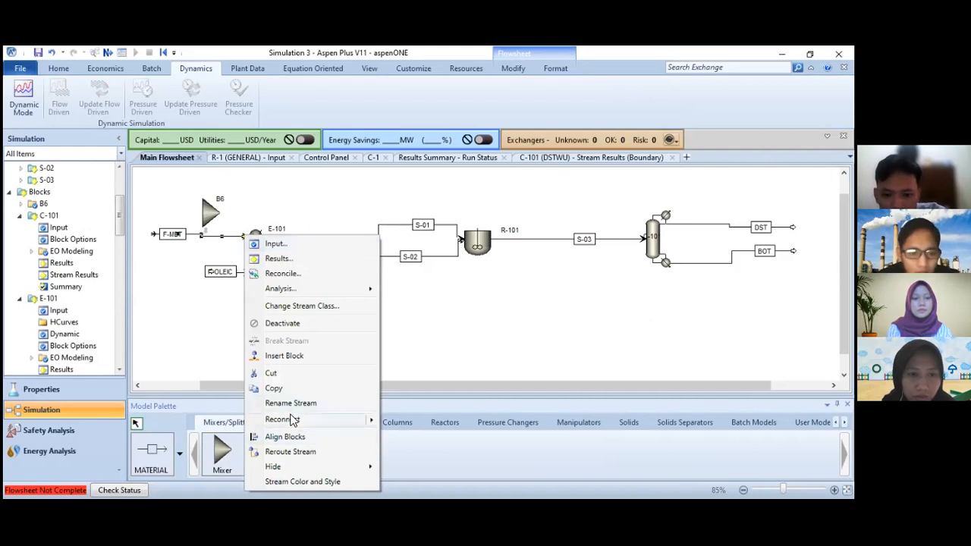
{"action": "mouse_move", "coordinate": [356, 421]}
{"action": "left_click", "coordinate": [425, 422]}
{"action": "left_click", "coordinate": [425, 422]}
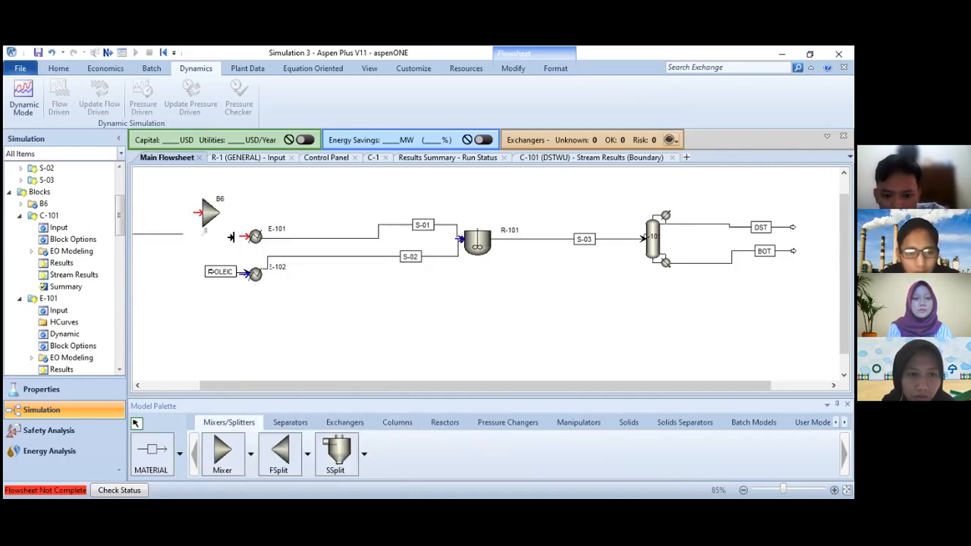
{"action": "left_click", "coordinate": [196, 213]}
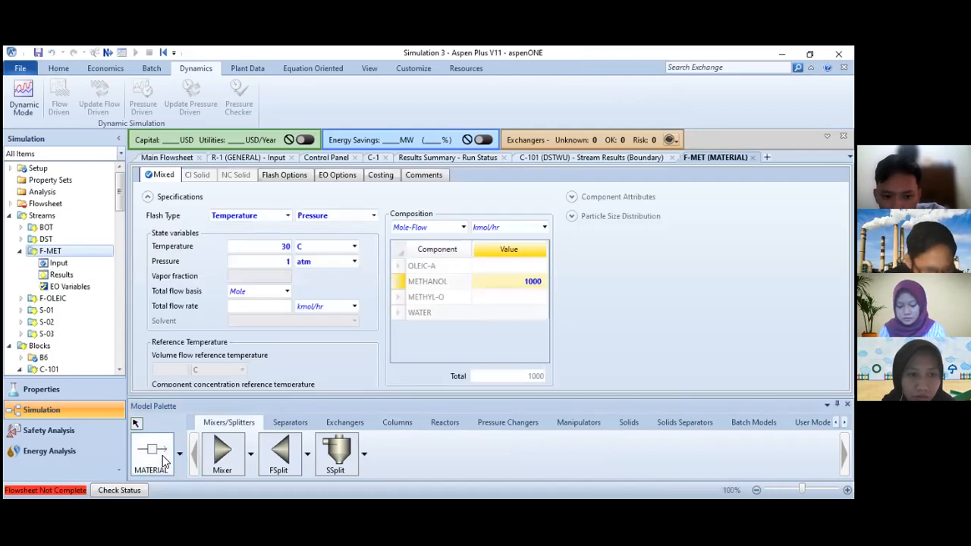
- Connect the mixer outlet to the E-101 feed with a new material stream and align the mixer with F-MET and E-101
{"action": "left_click", "coordinate": [162, 455]}
{"action": "left_click", "coordinate": [174, 159]}
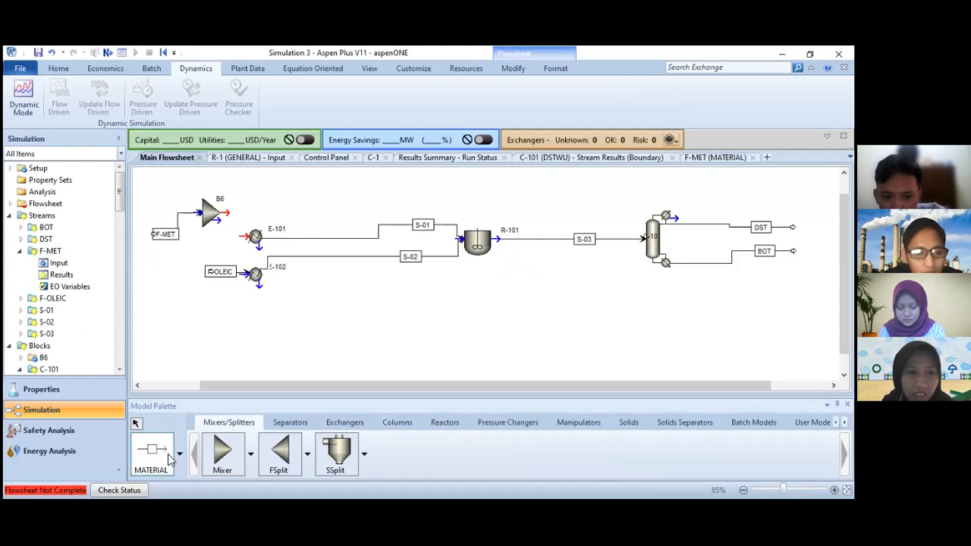
{"action": "left_click", "coordinate": [228, 213]}
{"action": "left_click", "coordinate": [239, 238]}
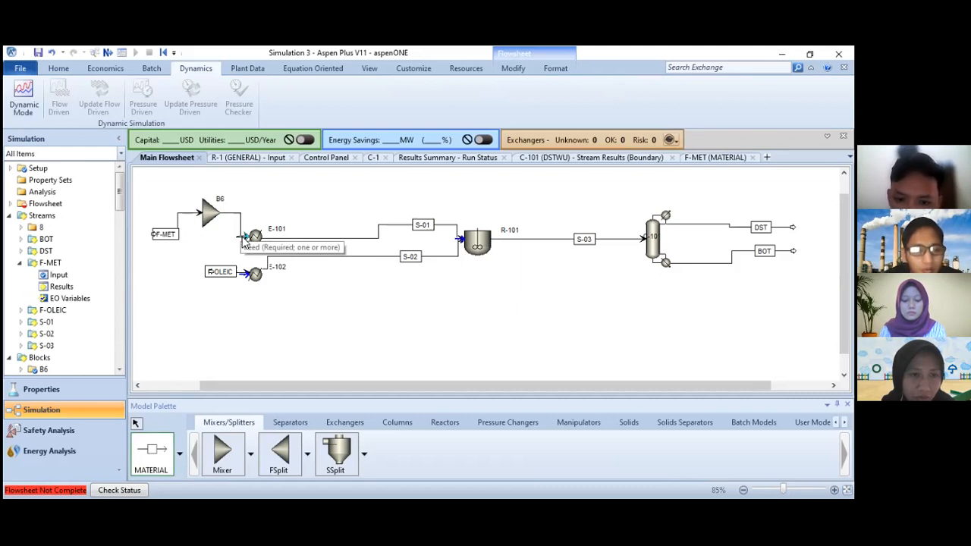
{"action": "left_click", "coordinate": [245, 242]}
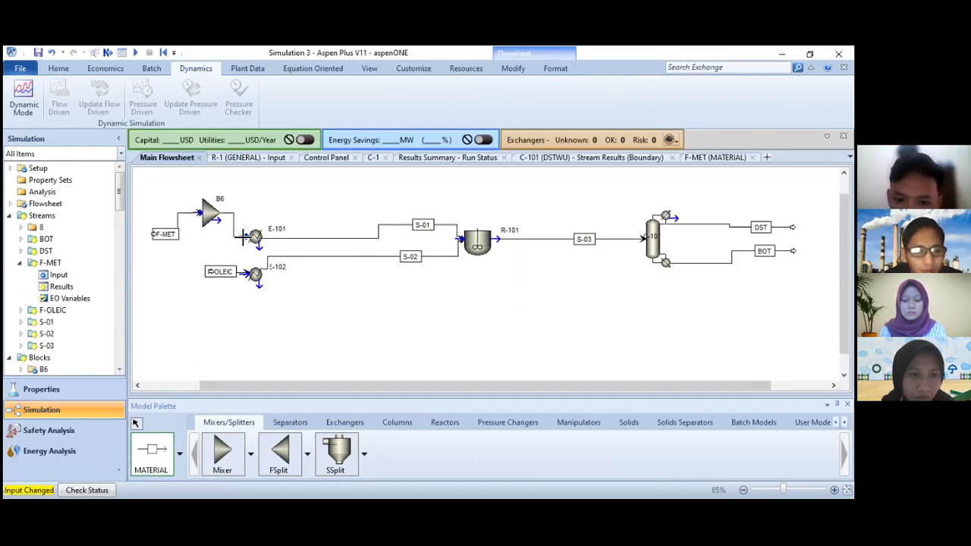
{"action": "left_click", "coordinate": [135, 424]}
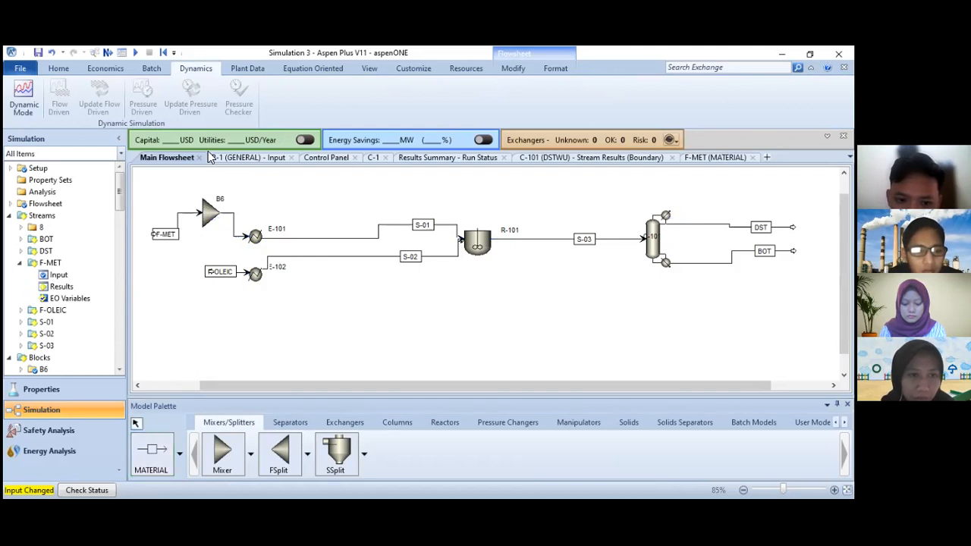
{"action": "left_click", "coordinate": [208, 214]}
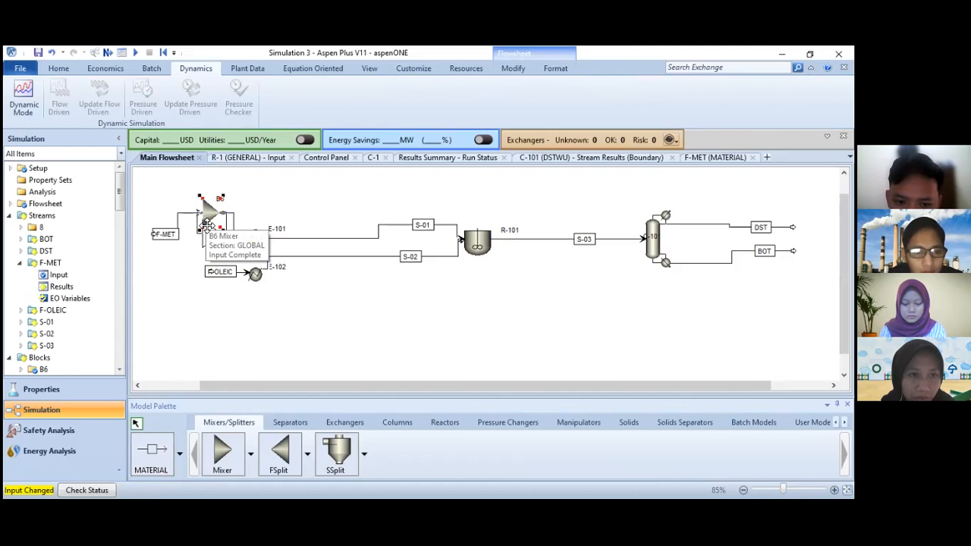
{"action": "left_click_drag", "start_coordinate": [207, 225], "coordinate": [206, 245]}
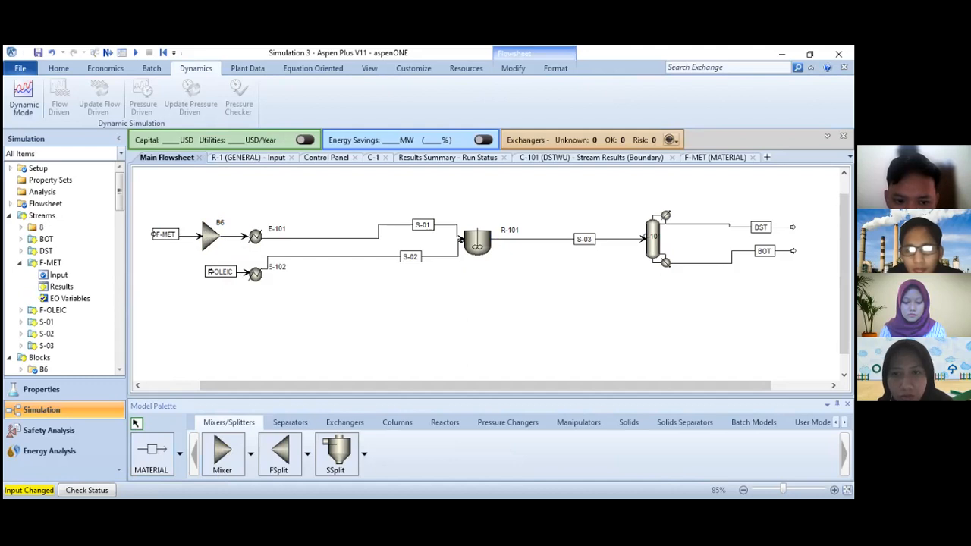
{"action": "right_click", "coordinate": [662, 224]}
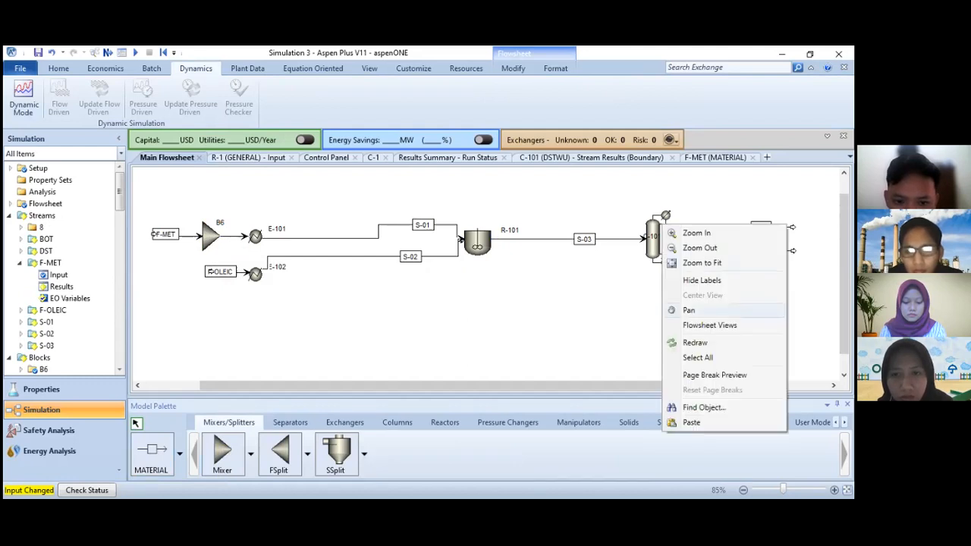
{"action": "left_click", "coordinate": [137, 425]}
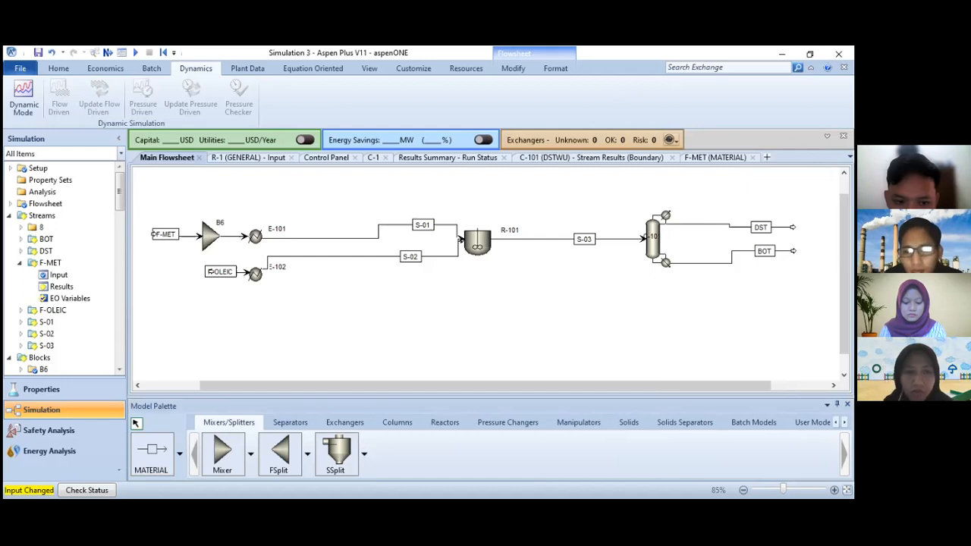
{"action": "double_click", "coordinate": [793, 227]}
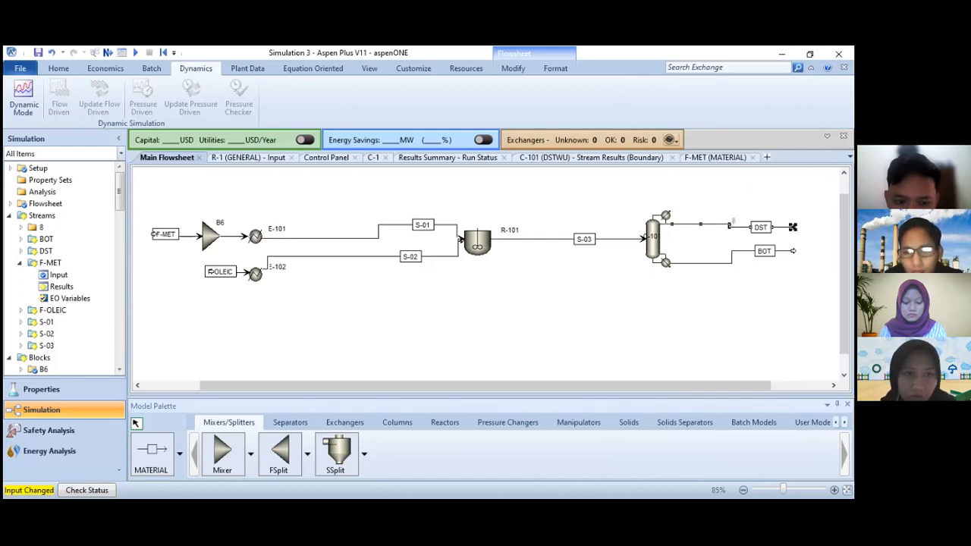
{"action": "key", "text": "Escape"}
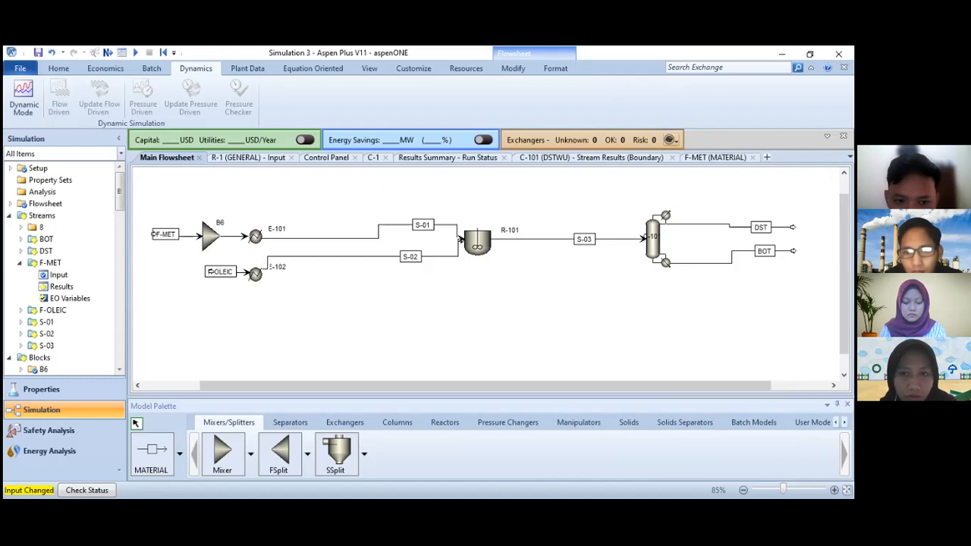
- Reconnect the destination of distillate stream DST to the mixer's feed port to recycle it from column C-101
{"action": "right_click", "coordinate": [792, 227]}
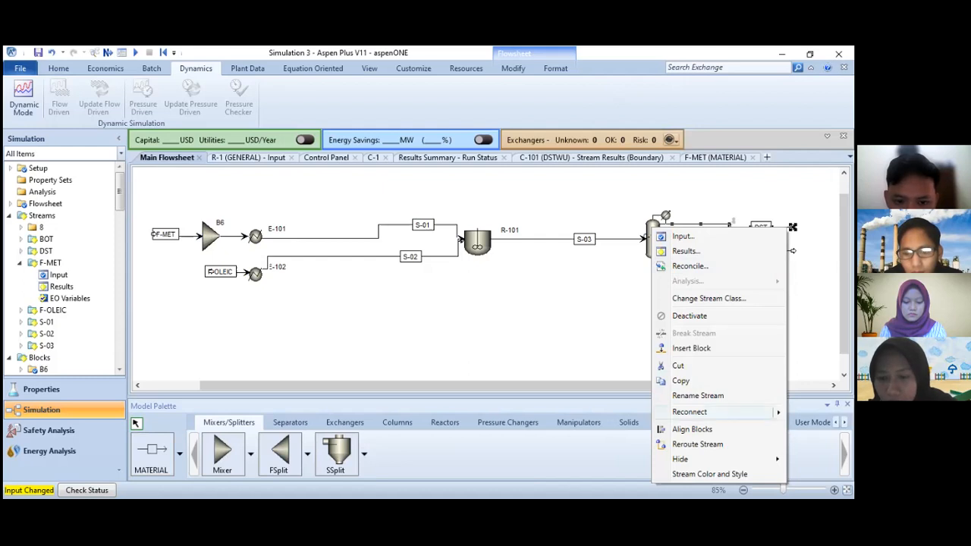
{"action": "mouse_move", "coordinate": [689, 412]}
{"action": "left_click", "coordinate": [576, 414]}
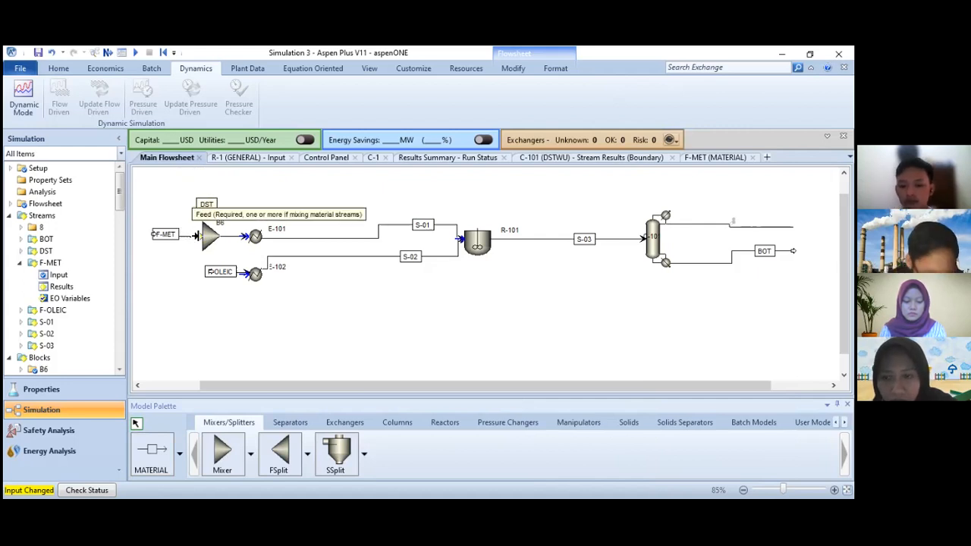
{"action": "left_click", "coordinate": [196, 236]}
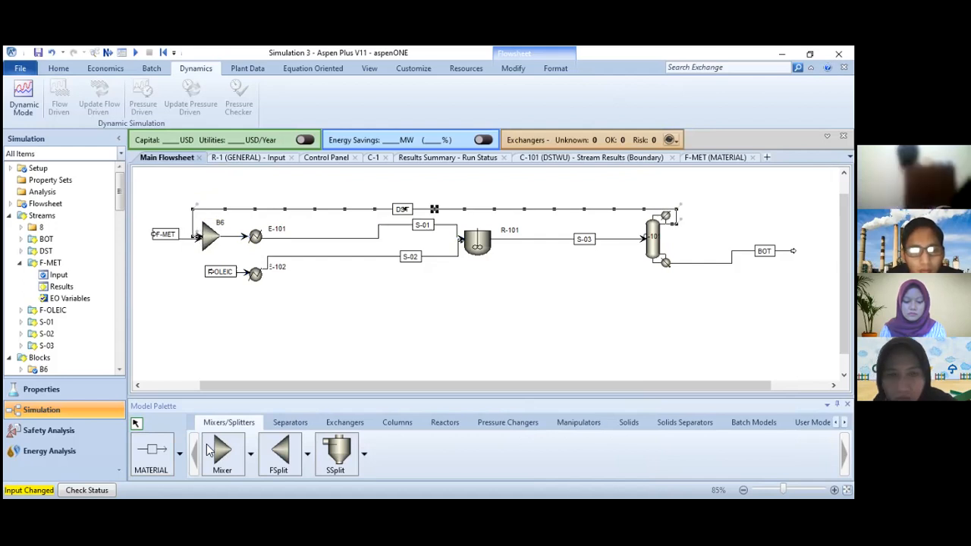
- Move the F-MET stream label farther left, away from the mixer inlet and the DST recycle line
{"action": "left_click", "coordinate": [141, 425]}
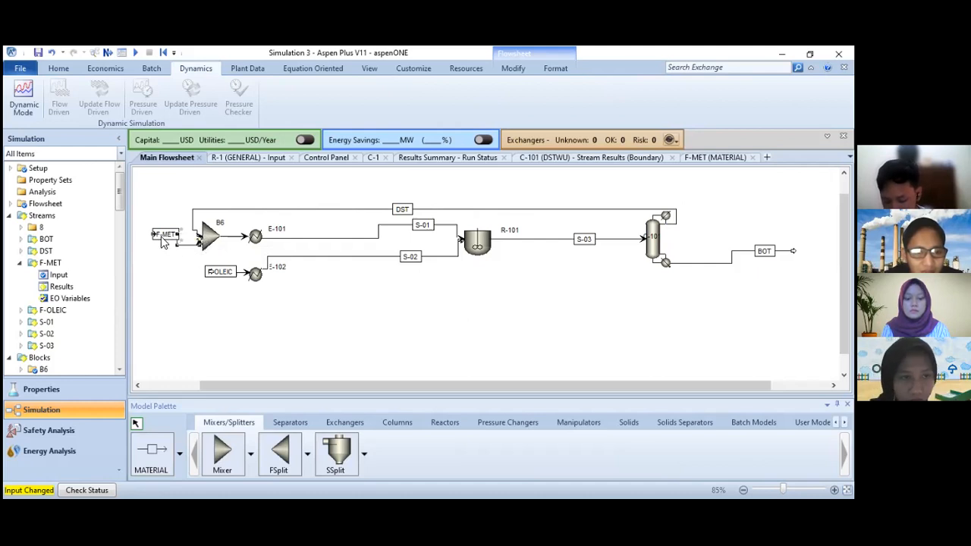
{"action": "left_click_drag", "start_coordinate": [162, 241], "coordinate": [154, 241]}
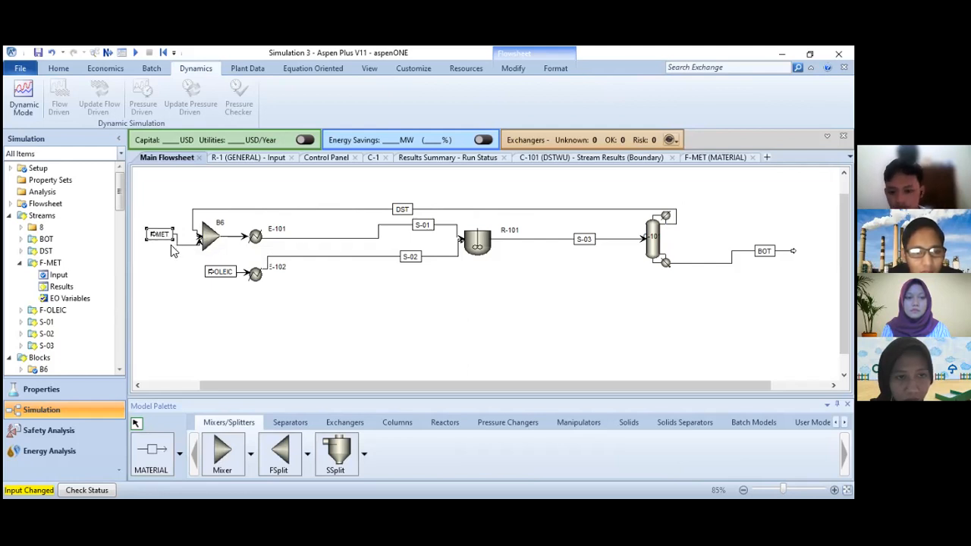
{"action": "left_click_drag", "start_coordinate": [158, 239], "coordinate": [160, 251]}
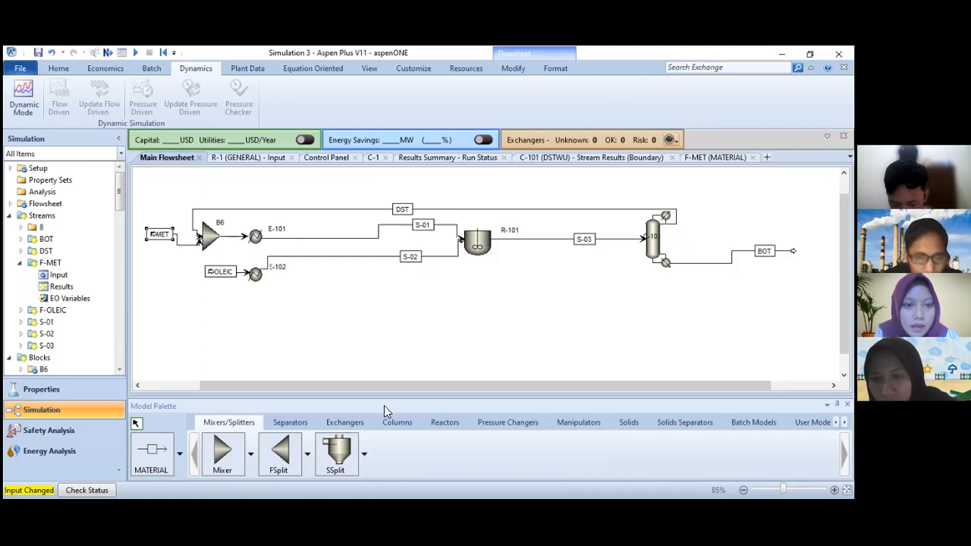
- Rename the mixer block as M-101
{"action": "left_click", "coordinate": [219, 223]}
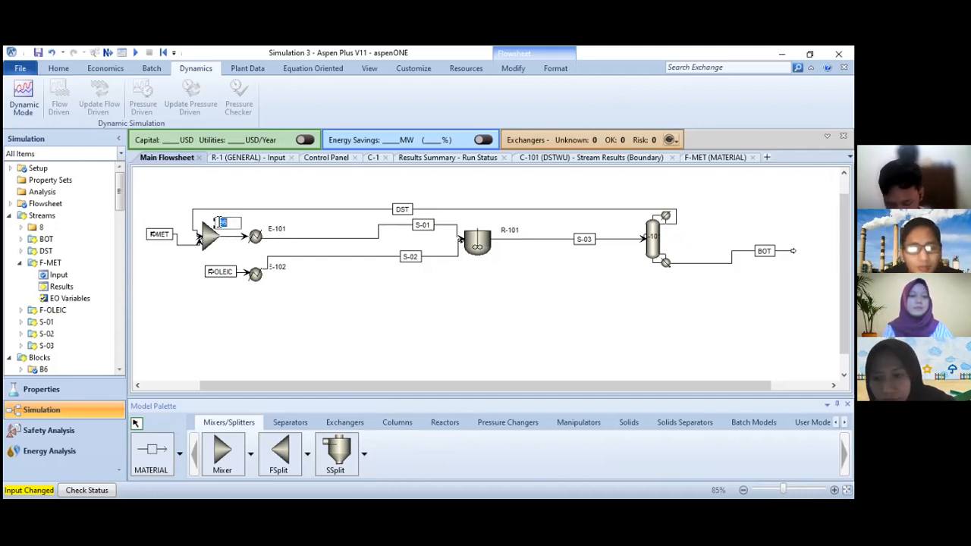
{"action": "type", "text": "M"}
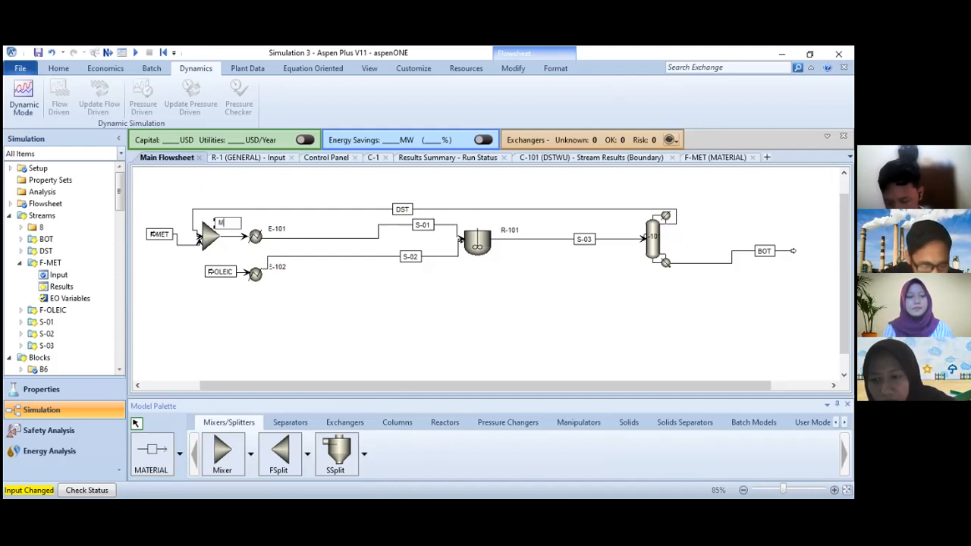
{"action": "type", "text": "-101"}
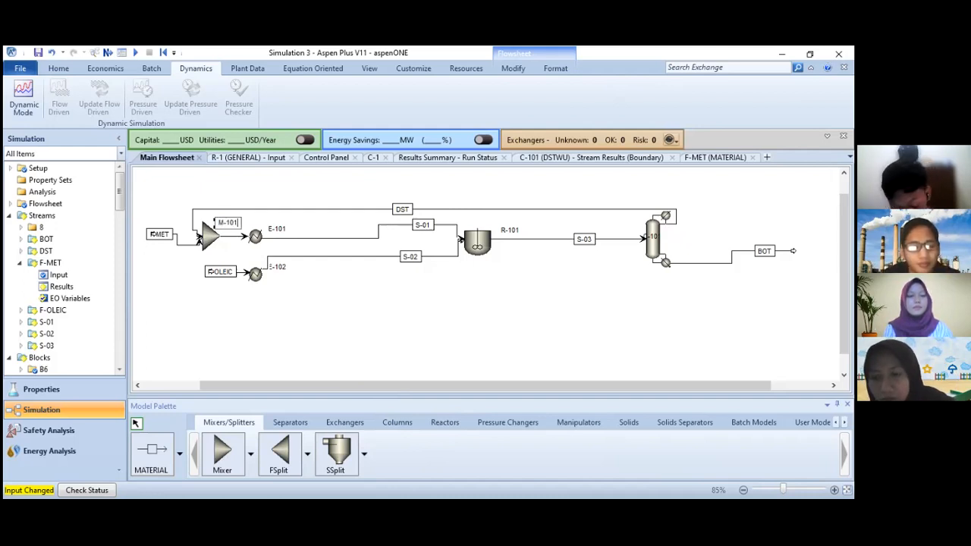
{"action": "left_click", "coordinate": [369, 305]}
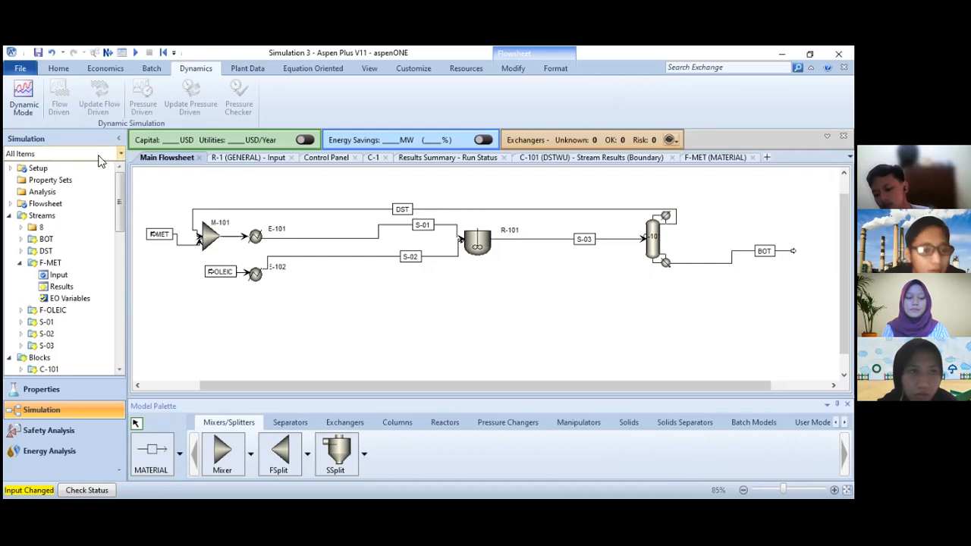
- Open the specifications of column C-101 and run the simulation with the DST recycle in place
{"action": "left_click_drag", "start_coordinate": [117, 192], "coordinate": [118, 214]}
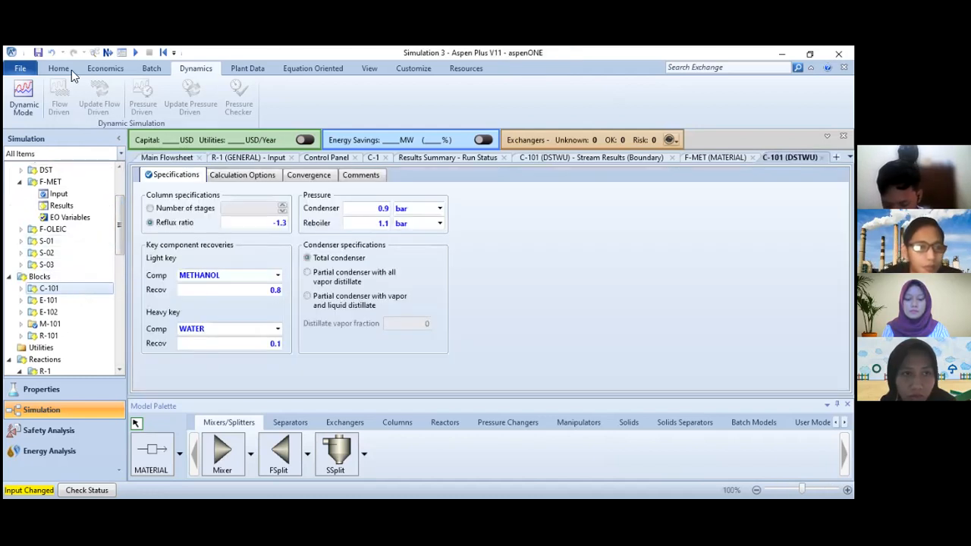
{"action": "left_click", "coordinate": [69, 69]}
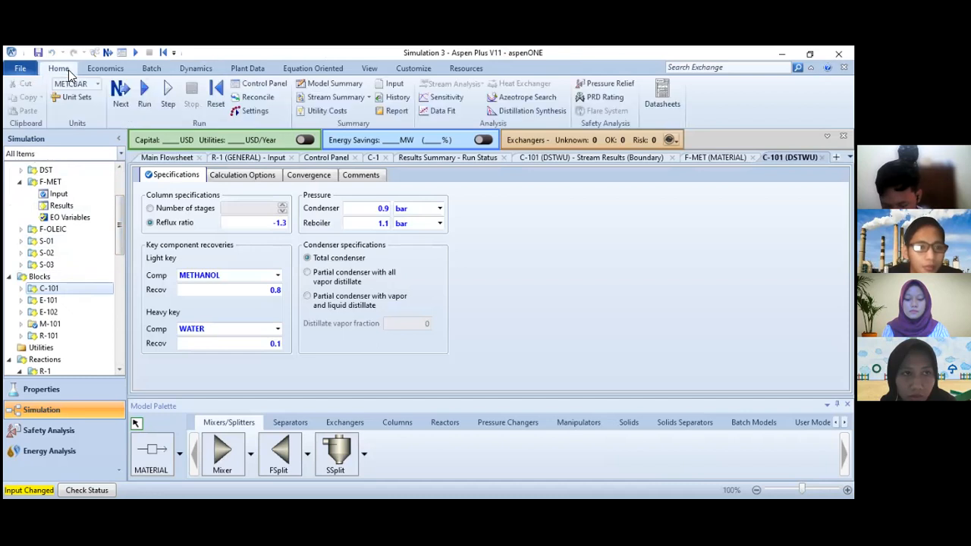
{"action": "left_click", "coordinate": [121, 91]}
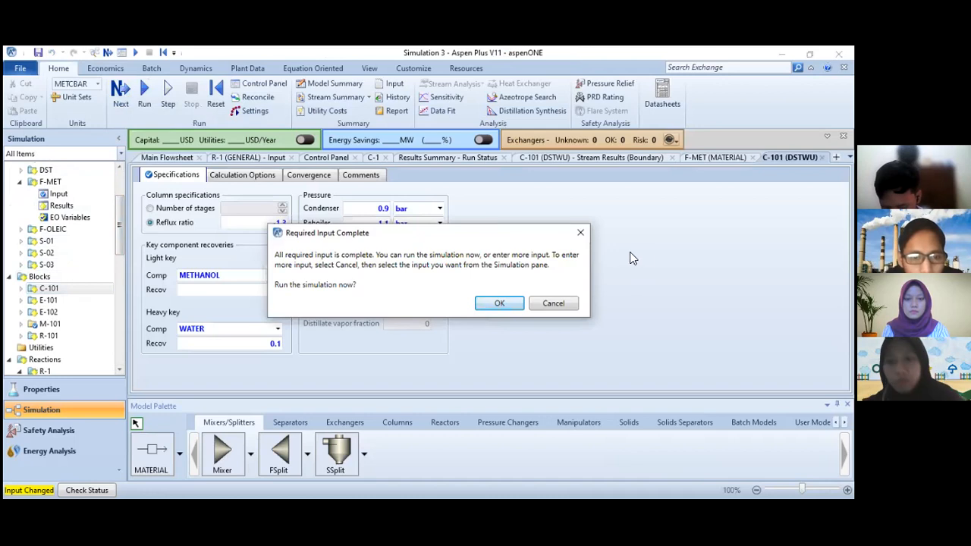
{"action": "left_click", "coordinate": [505, 303]}
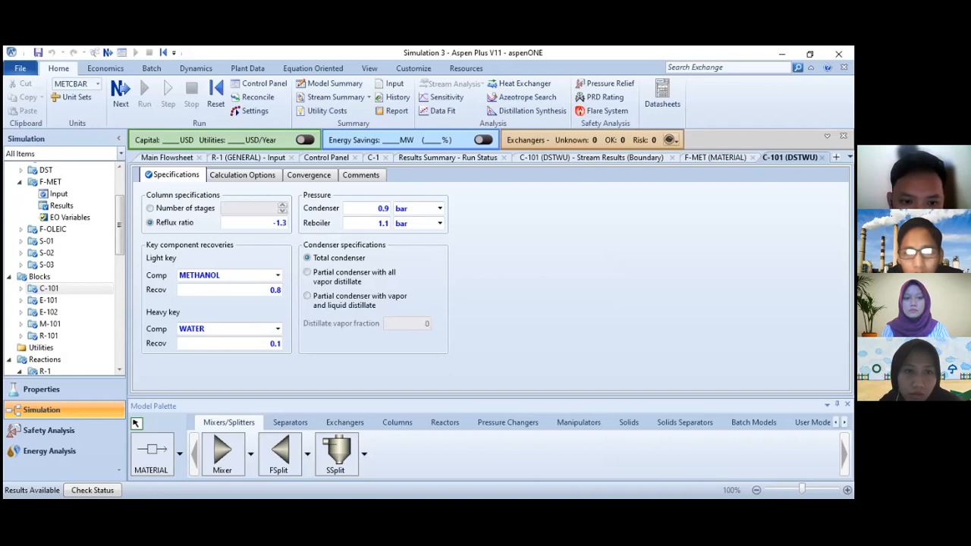
- Specify DST as a tear stream in the convergence settings and run the simulation again
{"action": "left_click", "coordinate": [715, 157]}
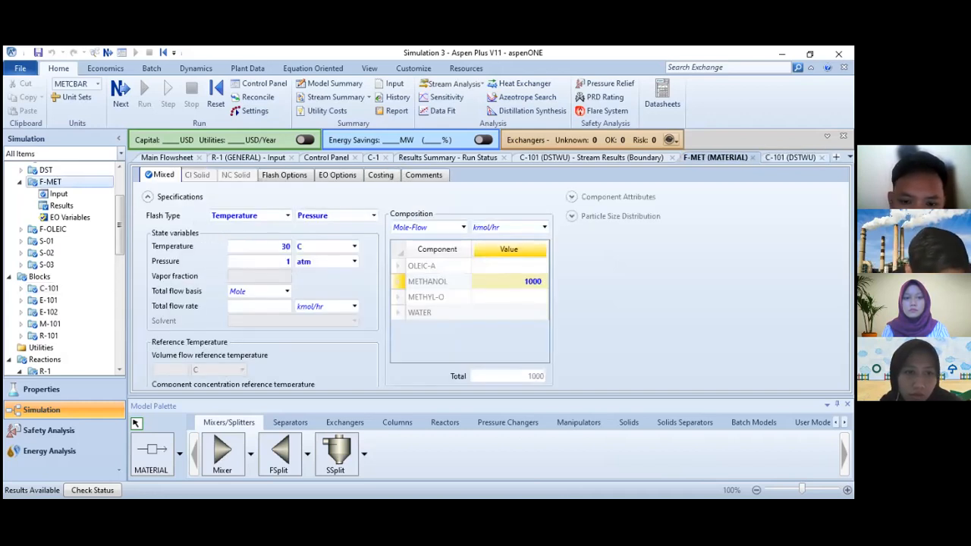
{"action": "left_click", "coordinate": [336, 160]}
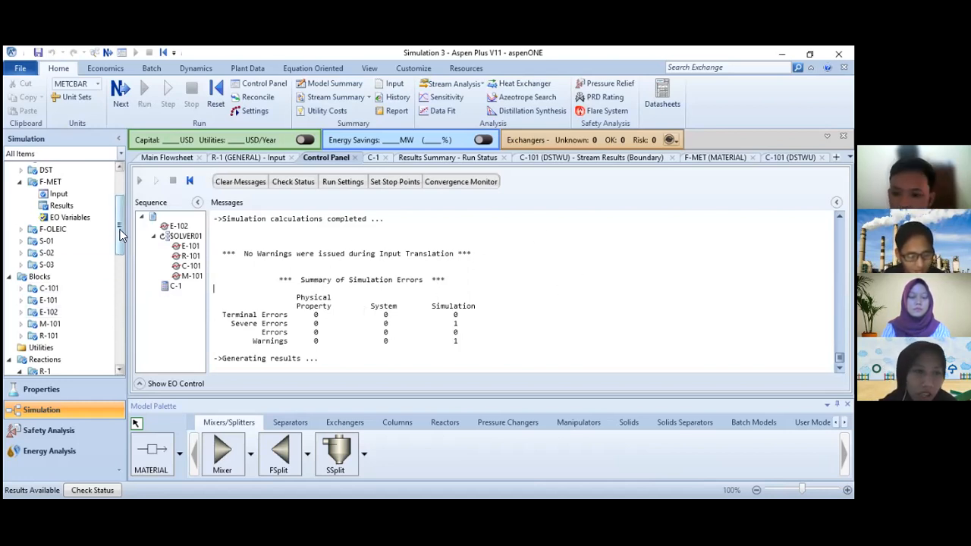
{"action": "left_click_drag", "start_coordinate": [119, 244], "coordinate": [119, 259]}
{"action": "scroll", "coordinate": [119, 260], "scroll_direction": "down", "scroll_amount": 4}
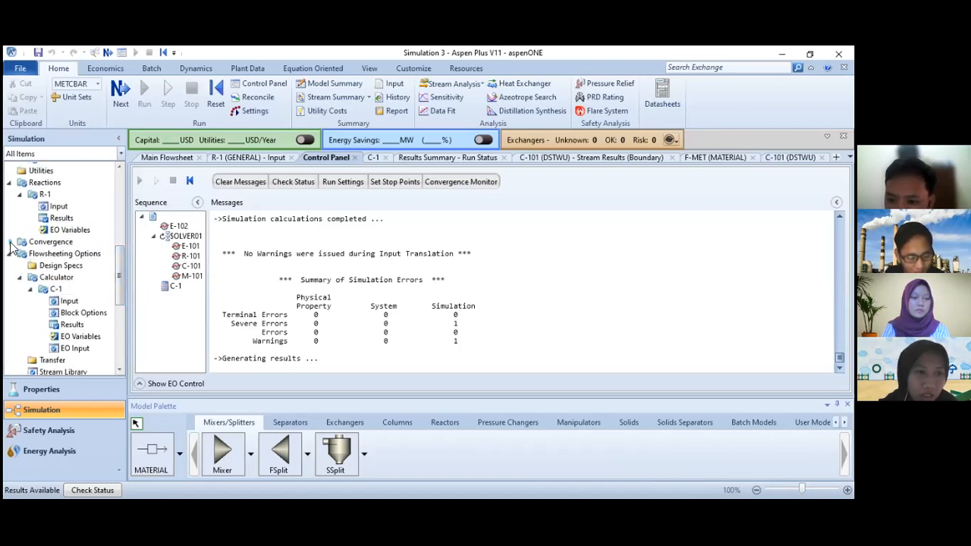
{"action": "double_click", "coordinate": [21, 243]}
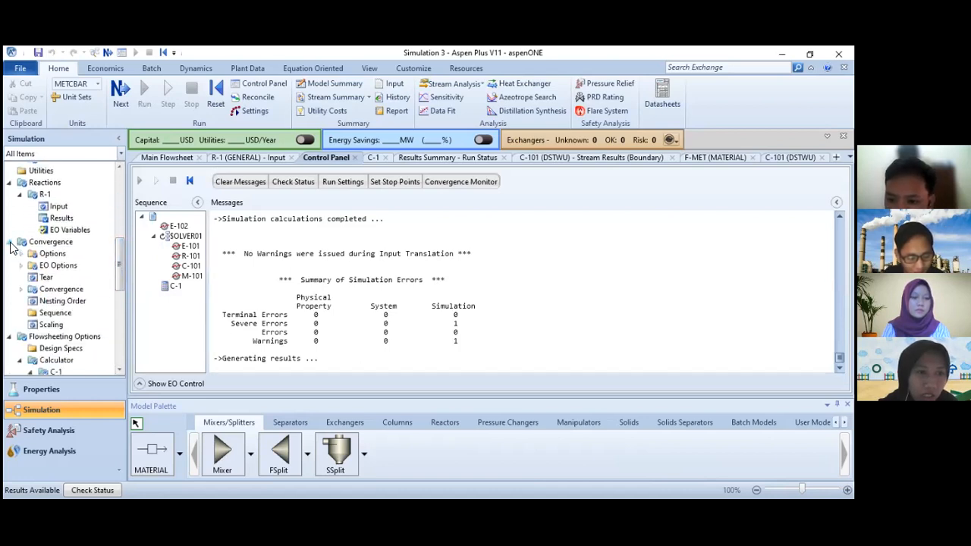
{"action": "left_click", "coordinate": [45, 278]}
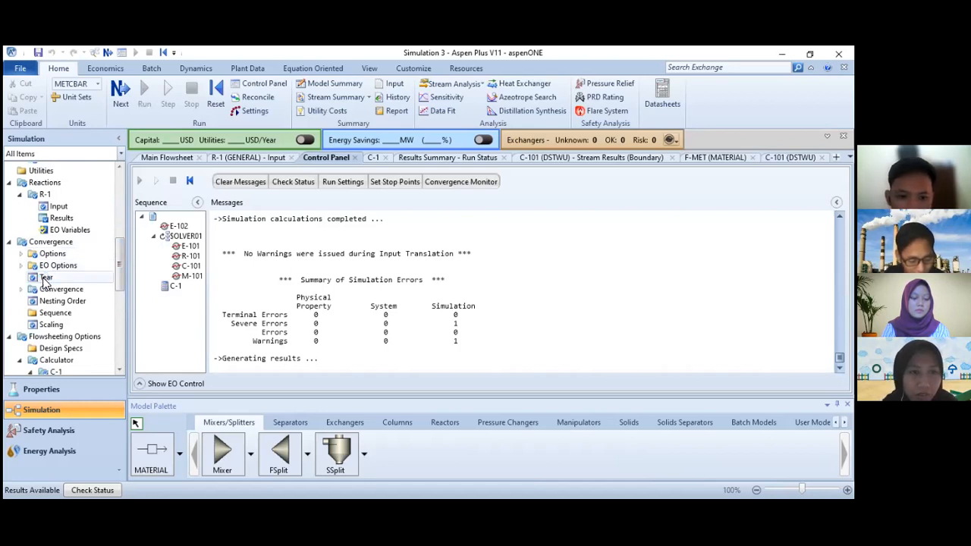
{"action": "left_click", "coordinate": [182, 224]}
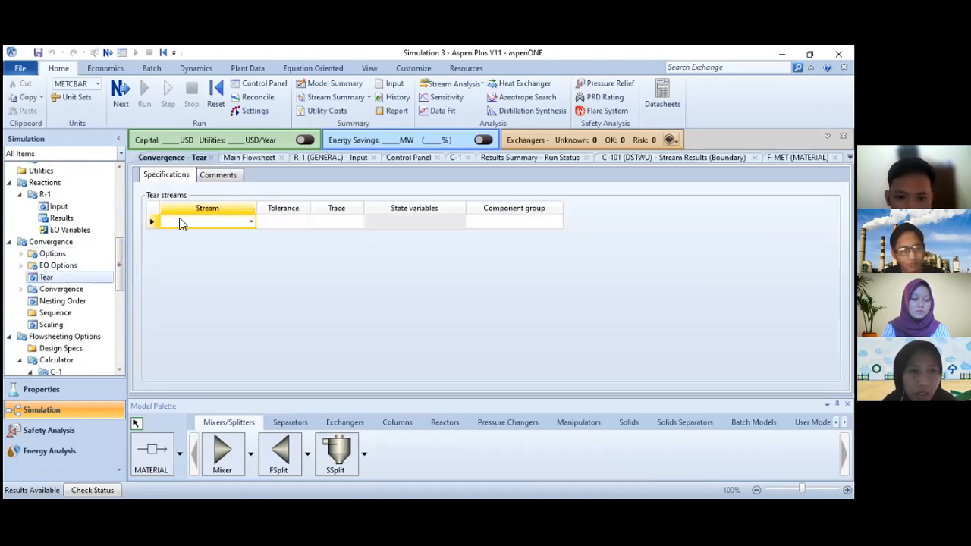
{"action": "left_click", "coordinate": [251, 222]}
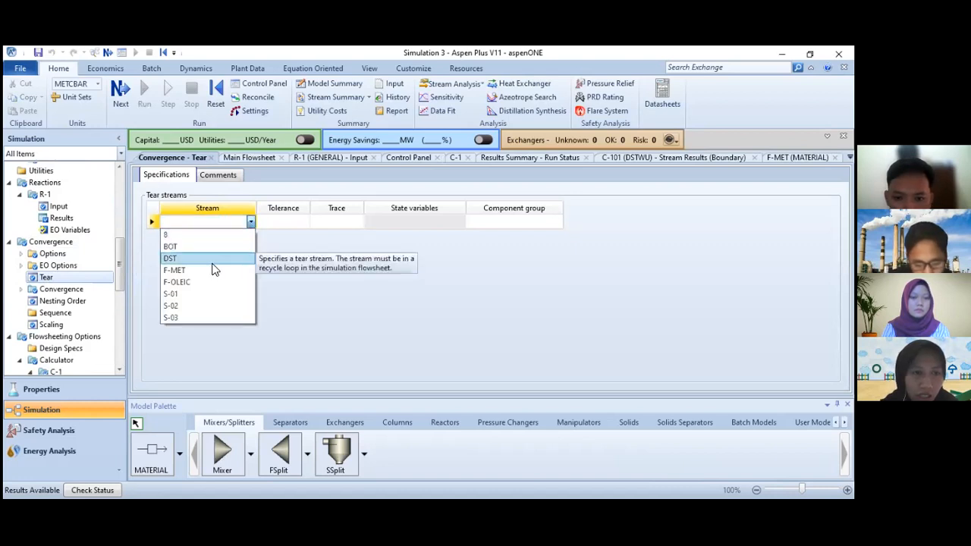
{"action": "left_click", "coordinate": [187, 259]}
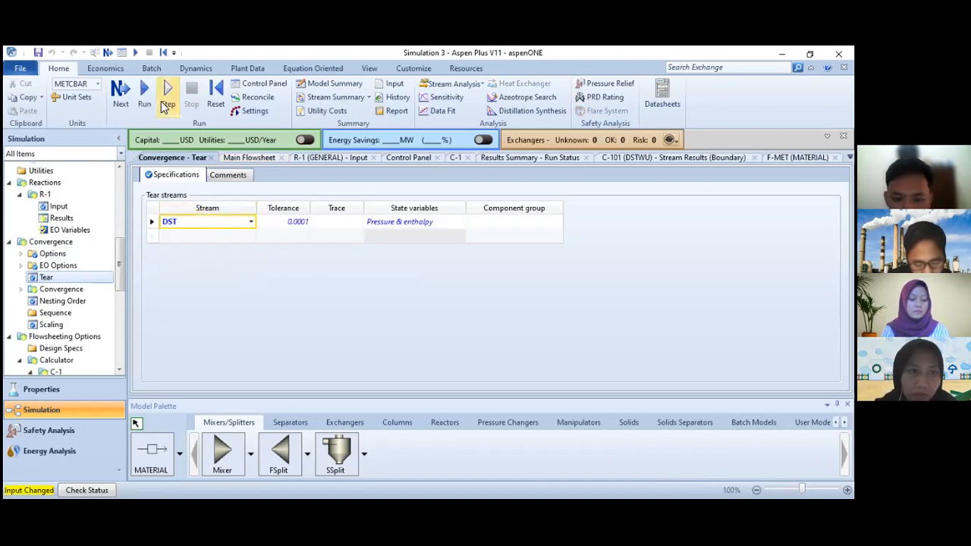
{"action": "left_click", "coordinate": [121, 91]}
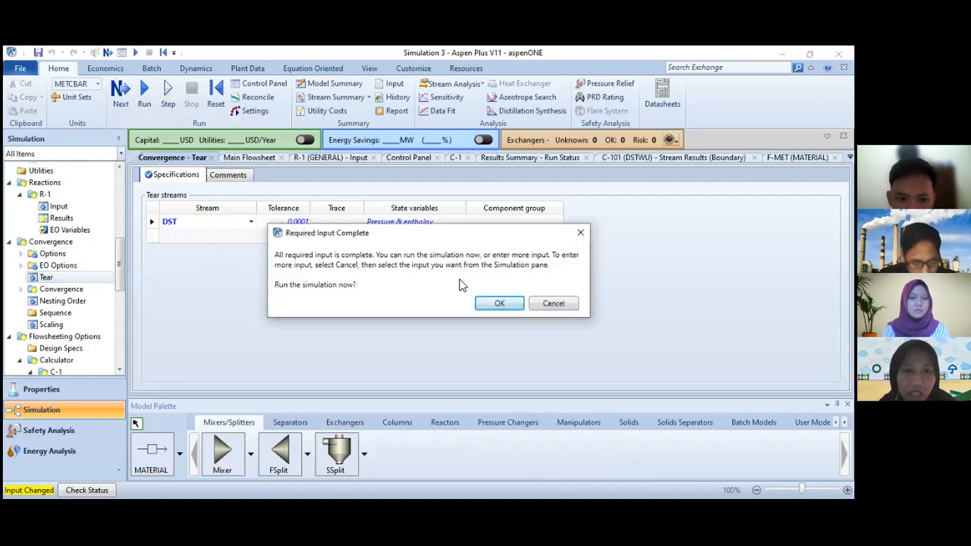
{"action": "left_click", "coordinate": [497, 304]}
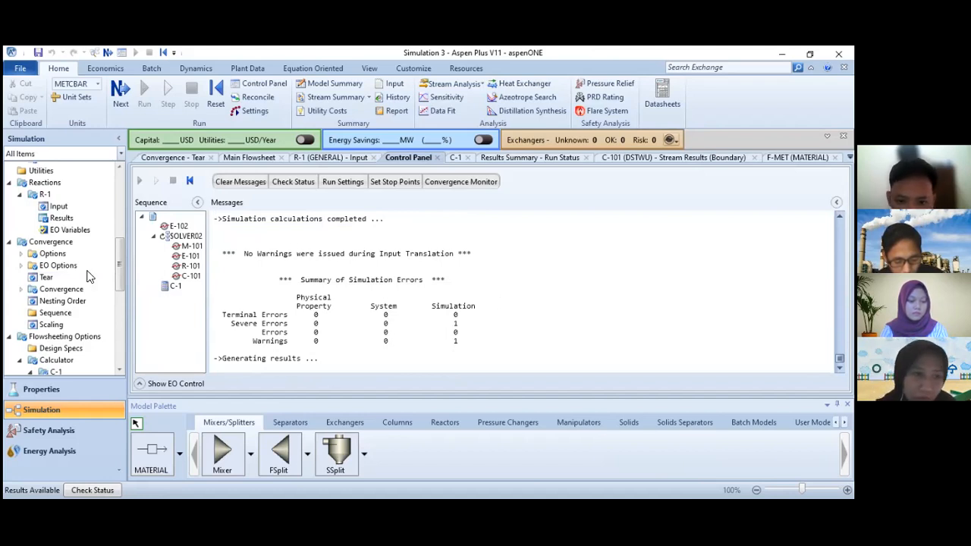
- Create a second calculator block in the flowsheeting options, accepting the proposed name
{"action": "left_click", "coordinate": [10, 336]}
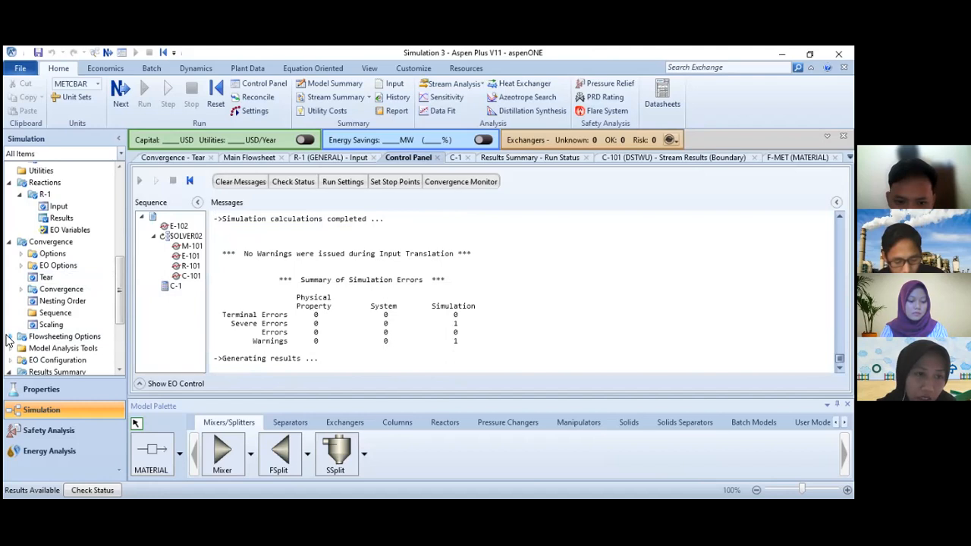
{"action": "left_click", "coordinate": [10, 338]}
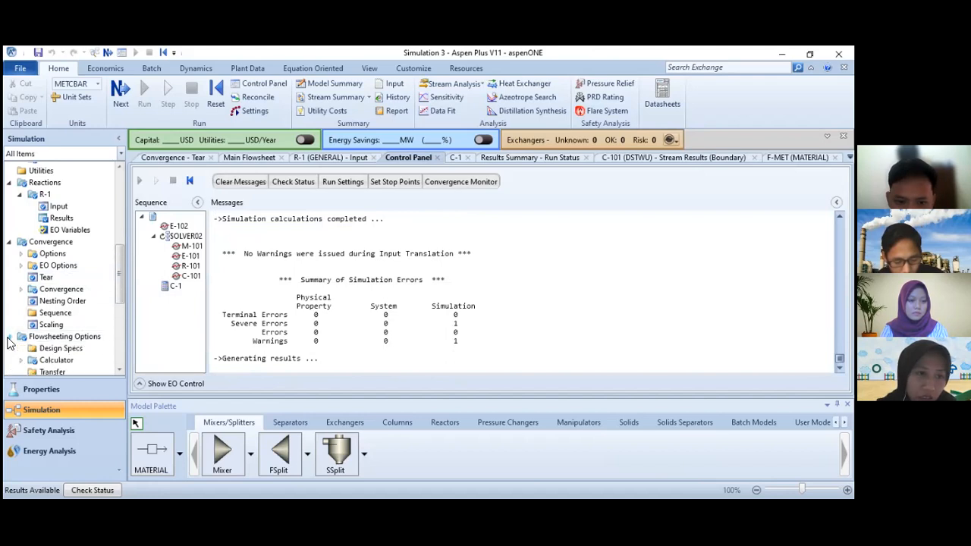
{"action": "left_click_drag", "start_coordinate": [119, 296], "coordinate": [118, 326]}
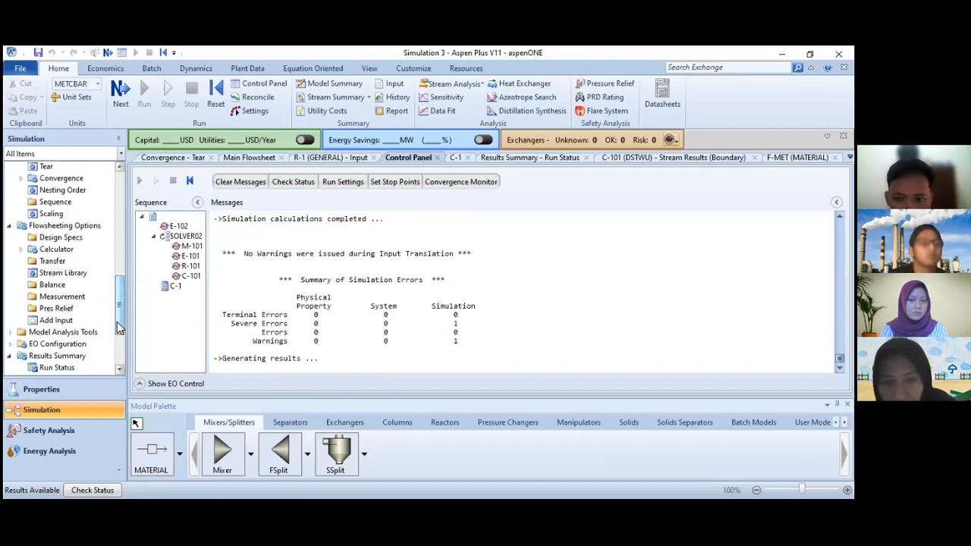
{"action": "left_click", "coordinate": [20, 250]}
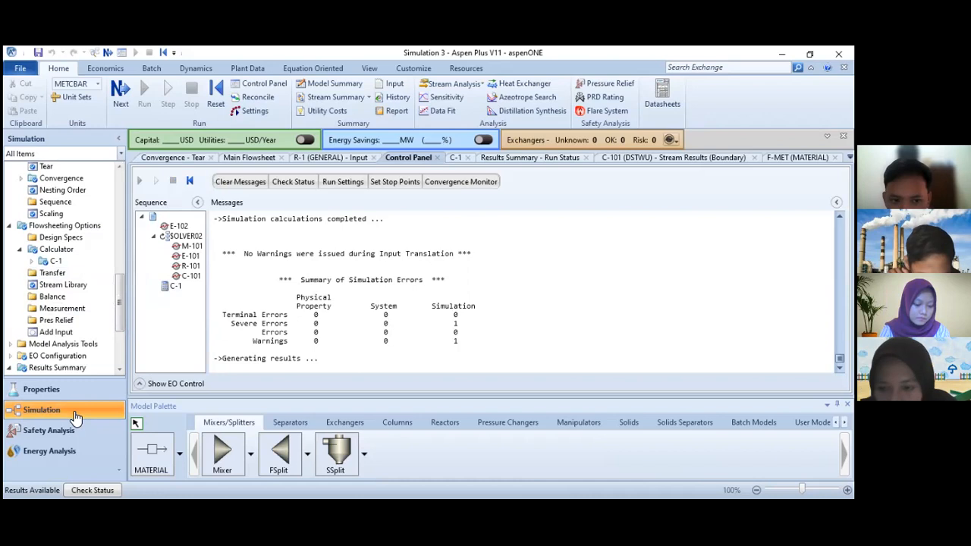
{"action": "left_click", "coordinate": [52, 252]}
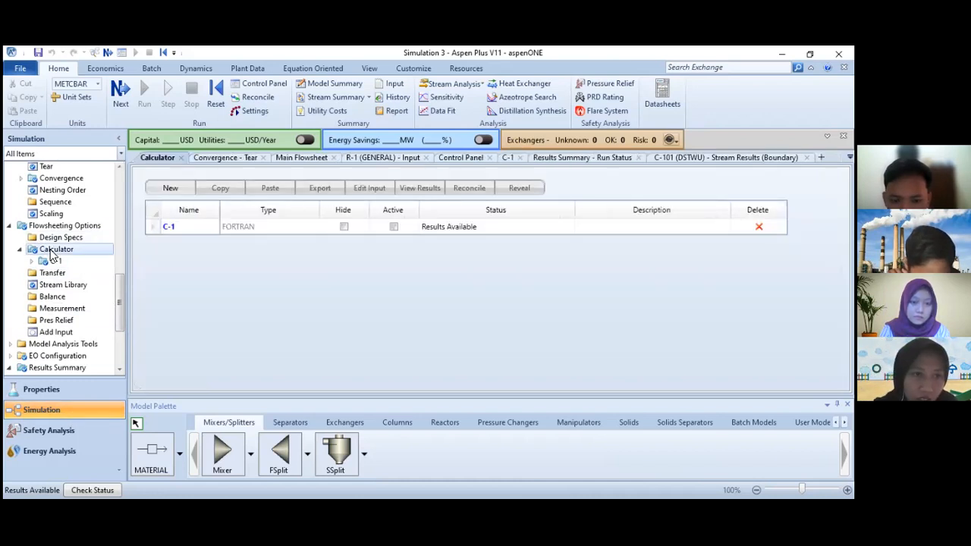
{"action": "left_click", "coordinate": [167, 188]}
{"action": "left_click", "coordinate": [422, 302]}
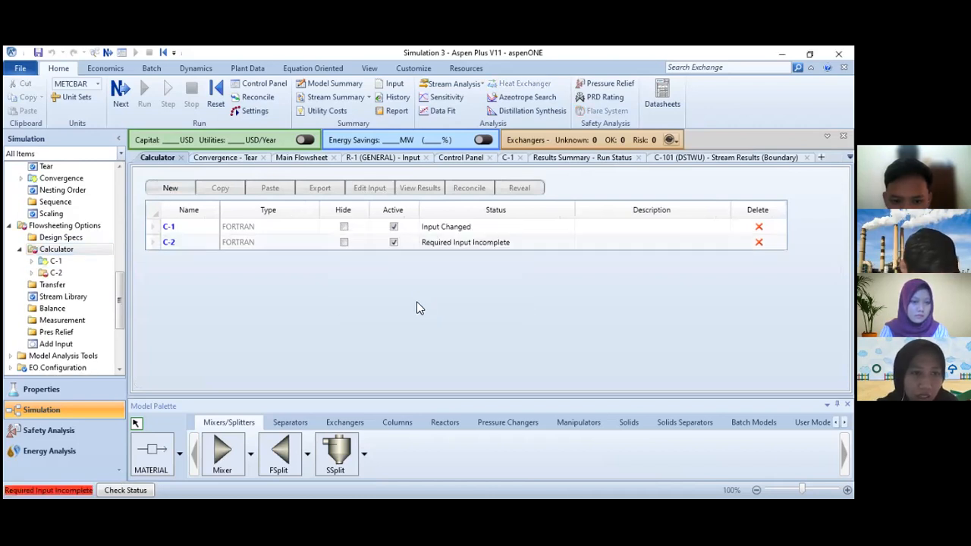
- Add the variables MET, METREC and OLEIC to the definition of calculator C-2
{"action": "double_click", "coordinate": [50, 274]}
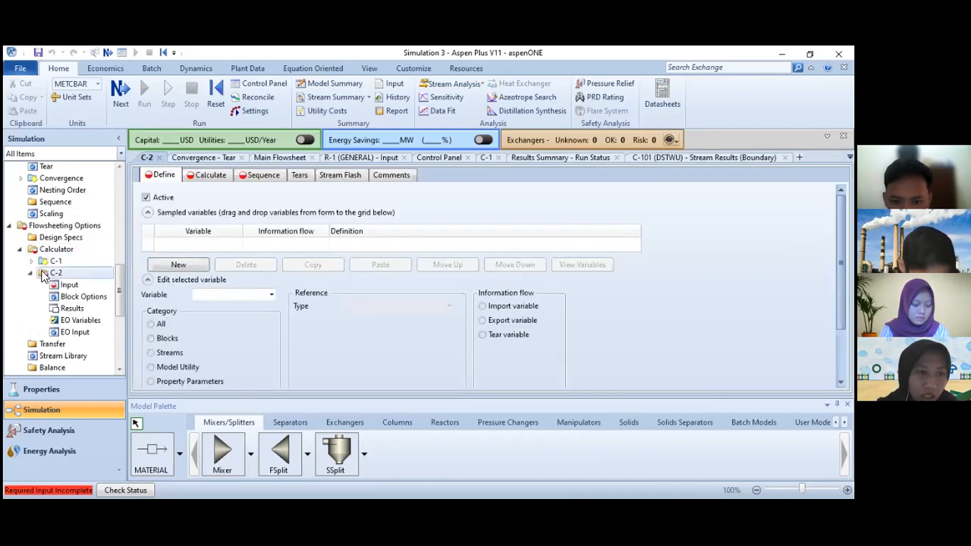
{"action": "left_click", "coordinate": [194, 245]}
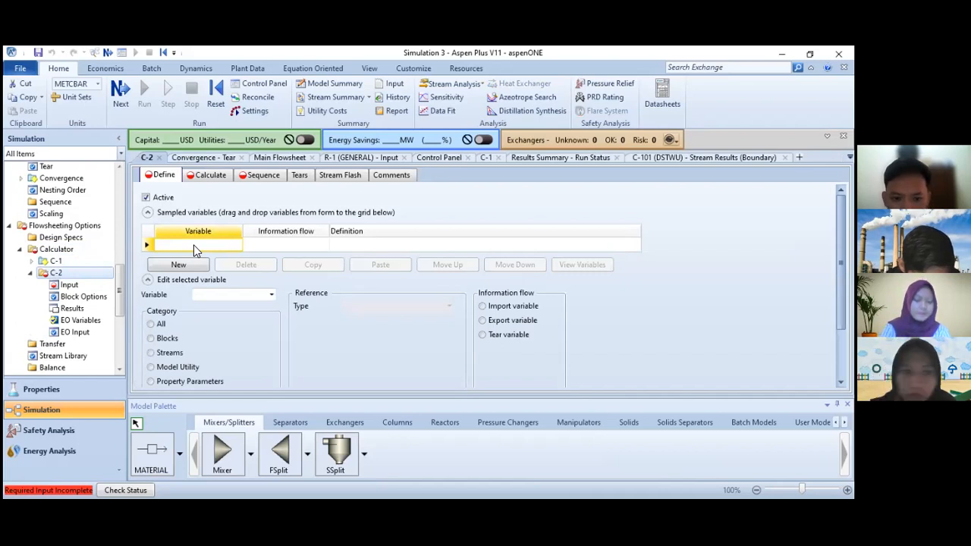
{"action": "type", "text": "MET"}
{"action": "key", "text": "Return"}
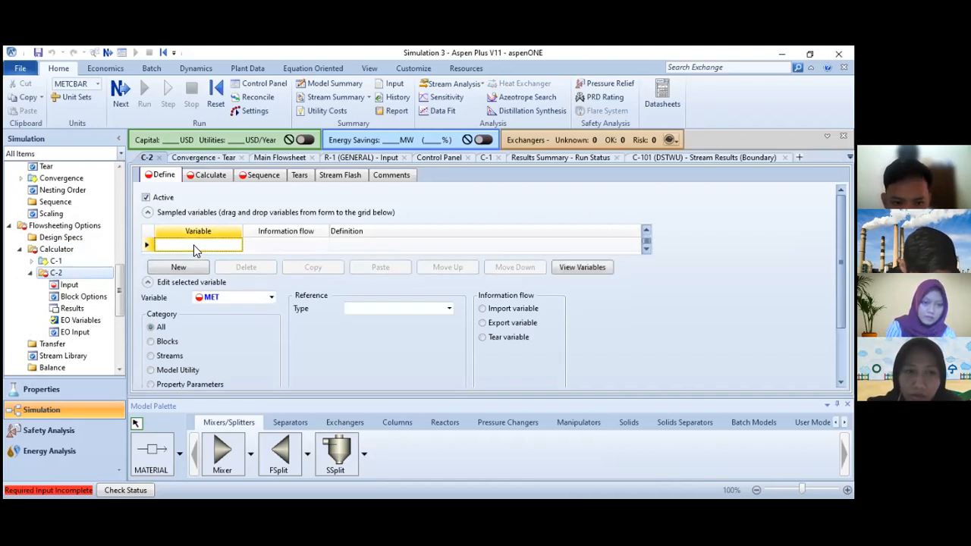
{"action": "type", "text": "METREC"}
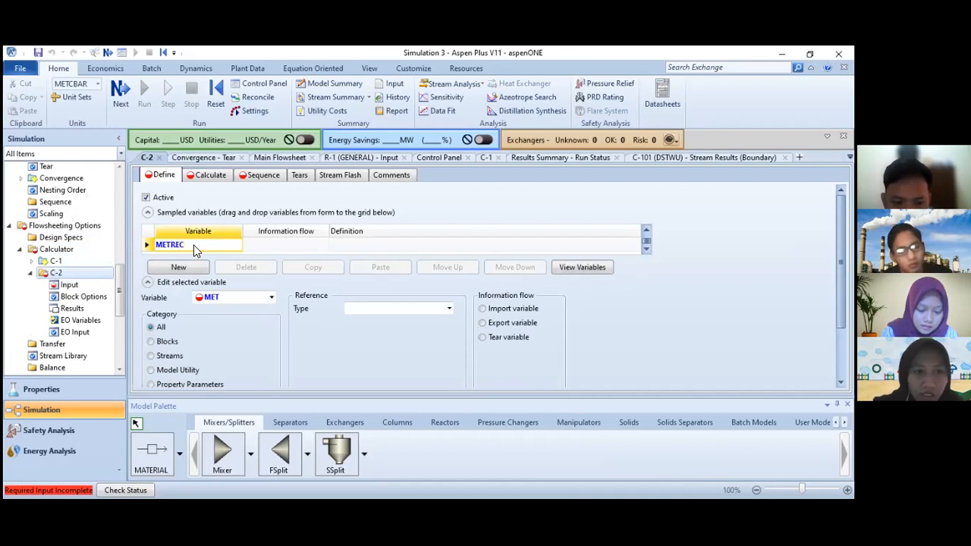
{"action": "key", "text": "Escape"}
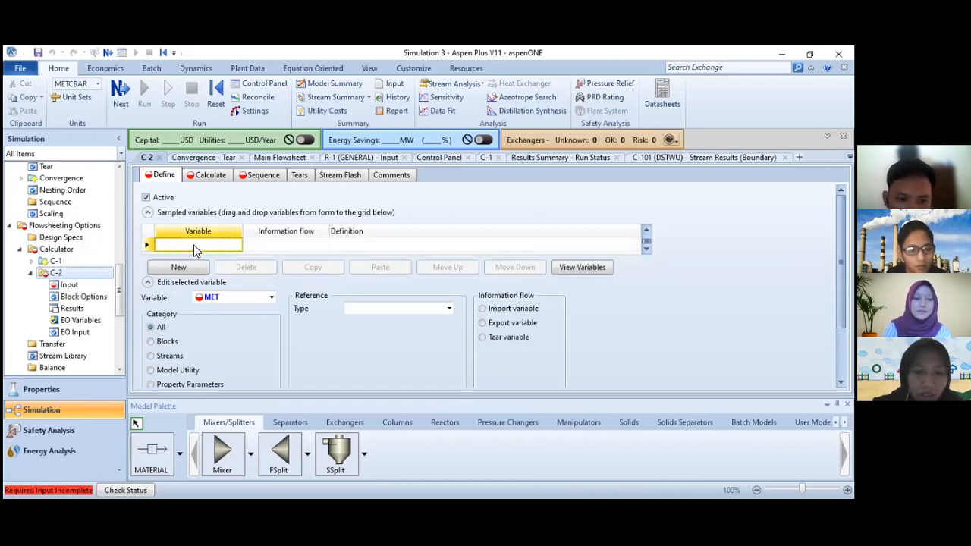
{"action": "type", "text": "OLE"}
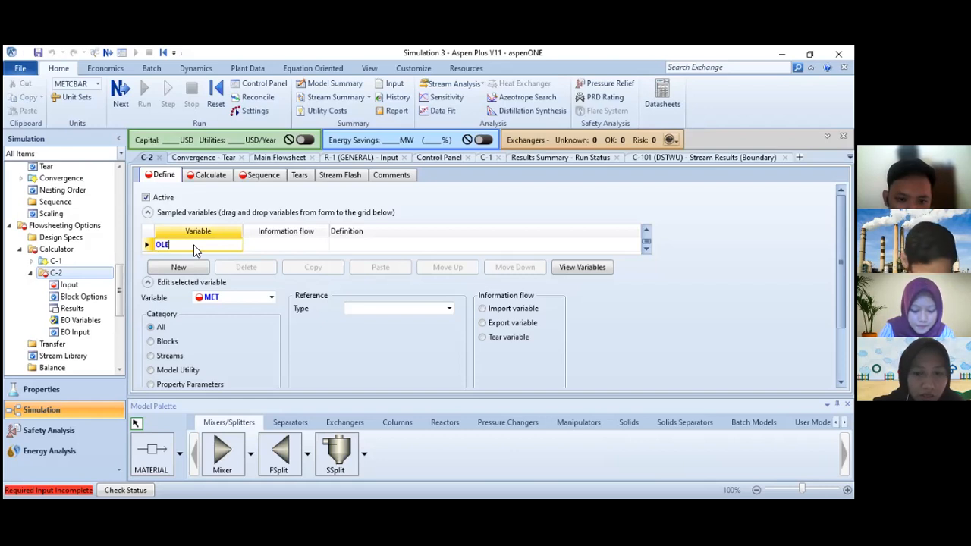
{"action": "type", "text": "IC"}
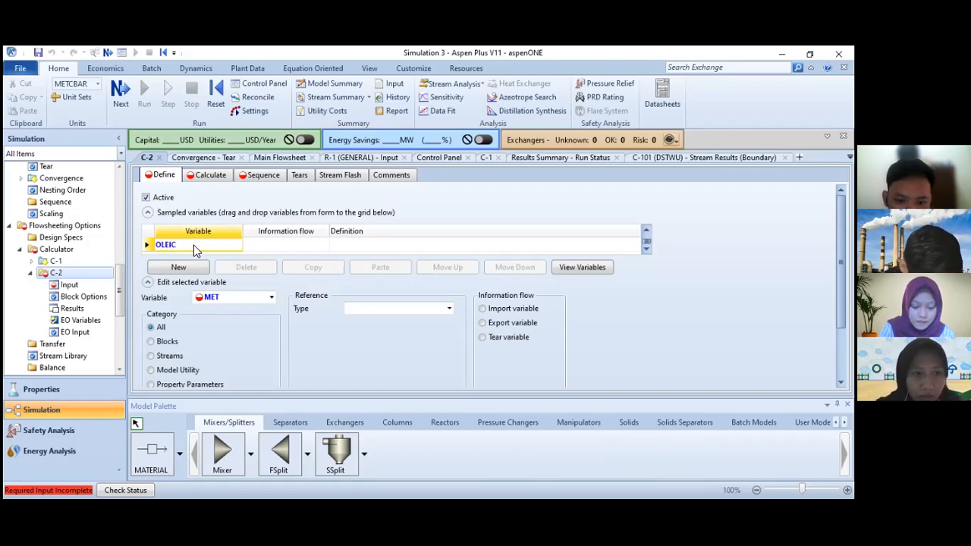
{"action": "key", "text": "Escape"}
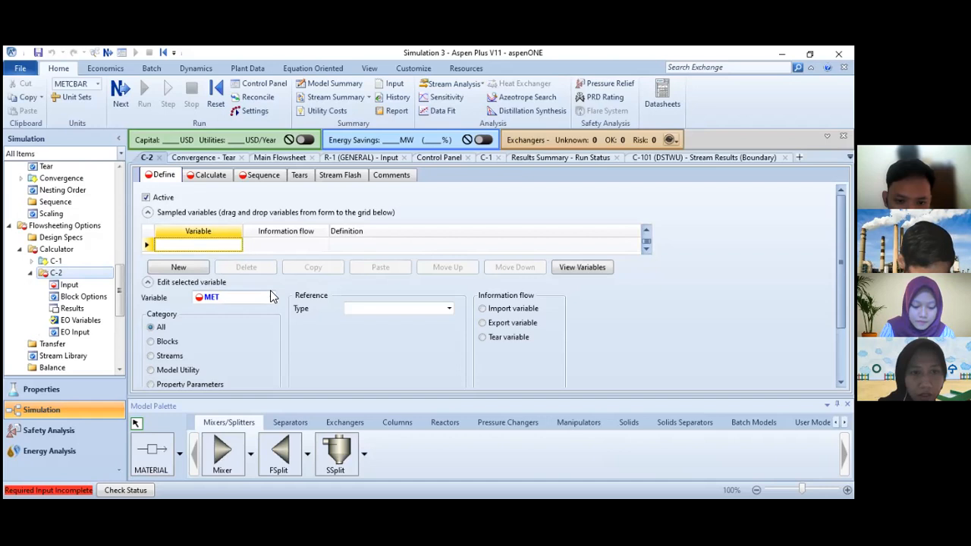
- Define variable MET as the Mole-Flow of component METHANOL in stream F-MET
{"action": "left_click", "coordinate": [448, 309]}
{"action": "scroll", "coordinate": [447, 313], "scroll_direction": "down", "scroll_amount": 2}
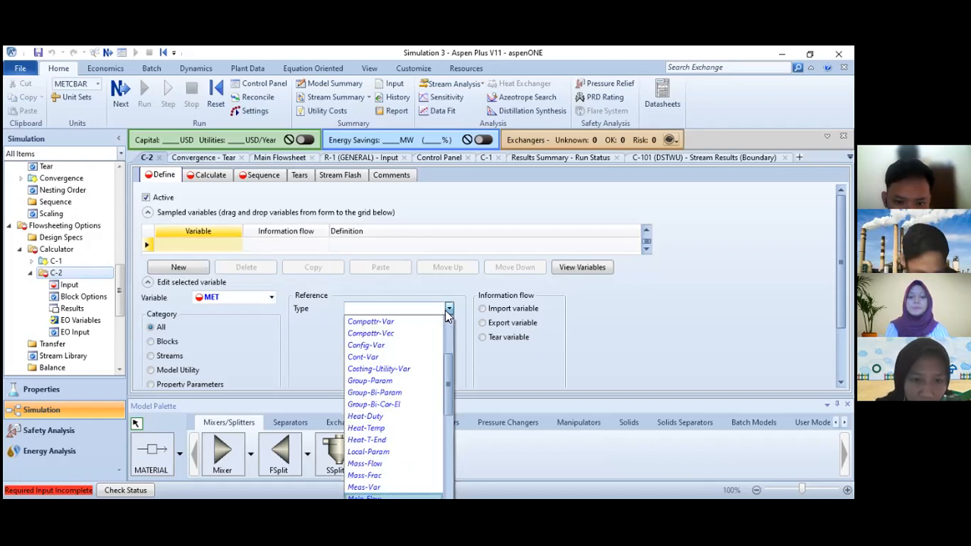
{"action": "left_click", "coordinate": [392, 499]}
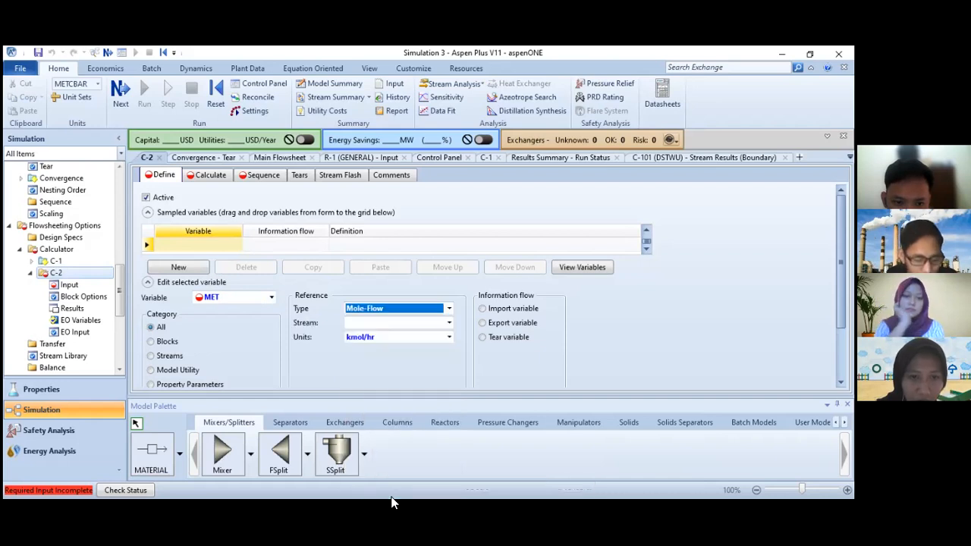
{"action": "left_click", "coordinate": [449, 323]}
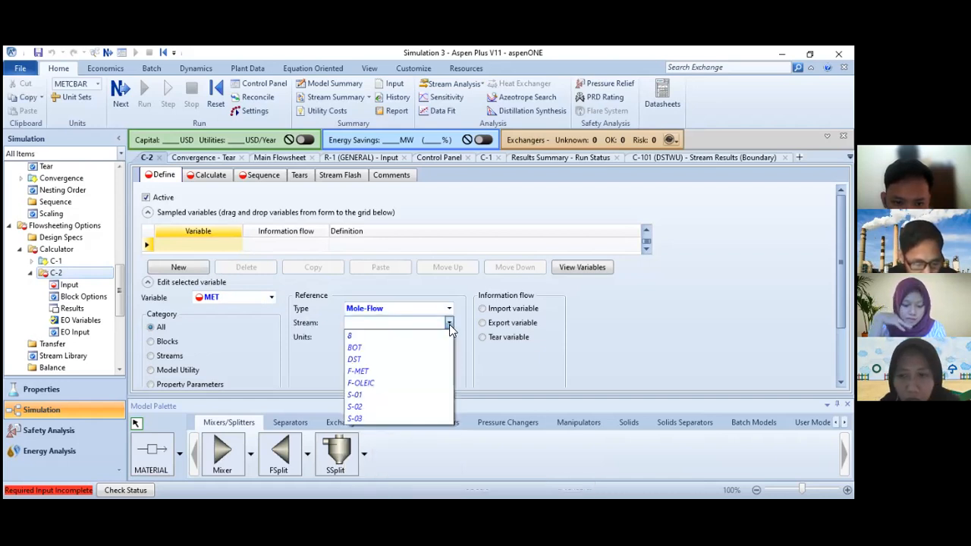
{"action": "left_click", "coordinate": [416, 370]}
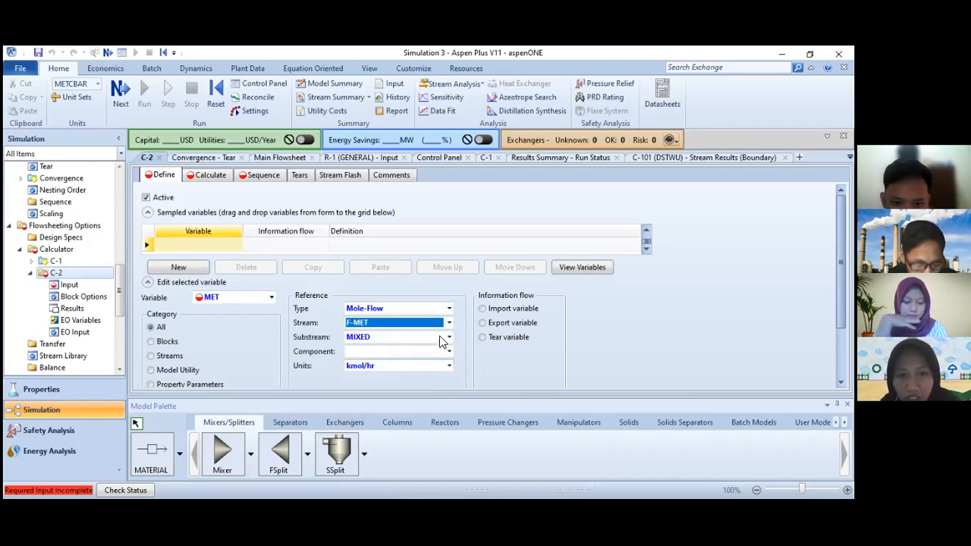
{"action": "left_click", "coordinate": [449, 353]}
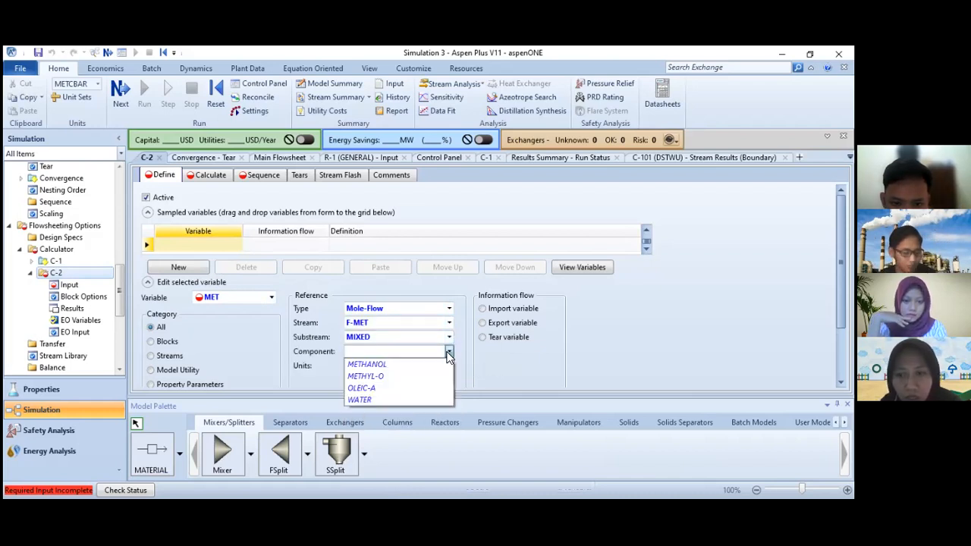
{"action": "left_click", "coordinate": [399, 364]}
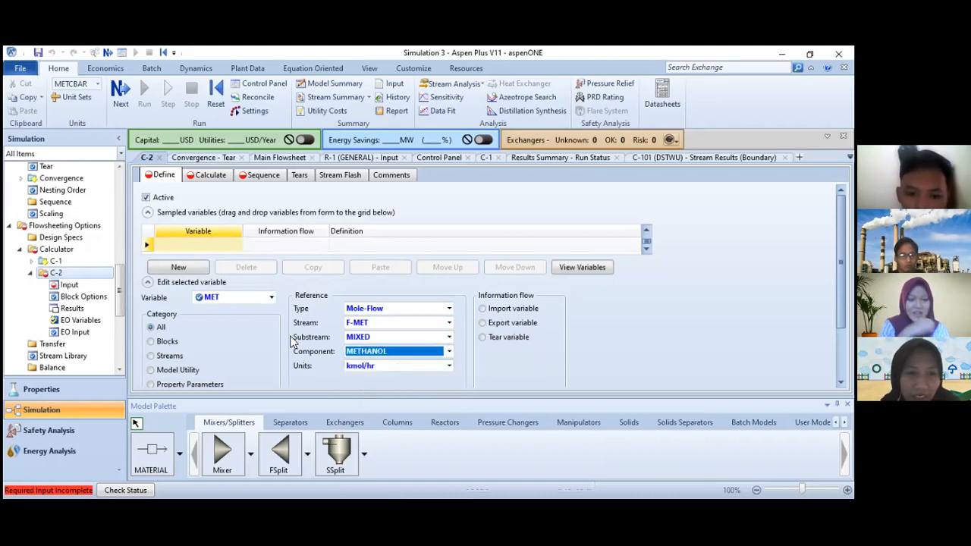
- Define variable METREC as the Mole-Flow of component METHANOL in stream DST
{"action": "left_click", "coordinate": [271, 297]}
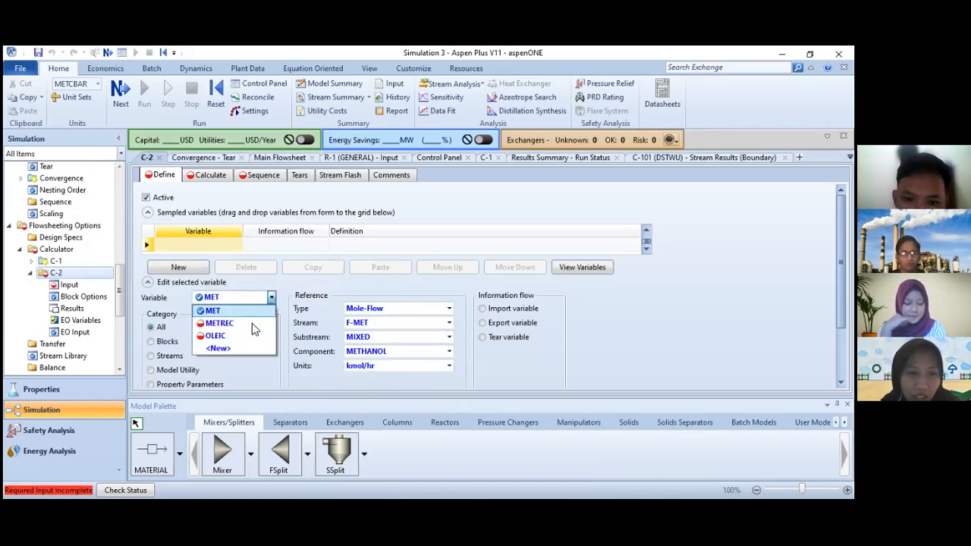
{"action": "left_click", "coordinate": [249, 325]}
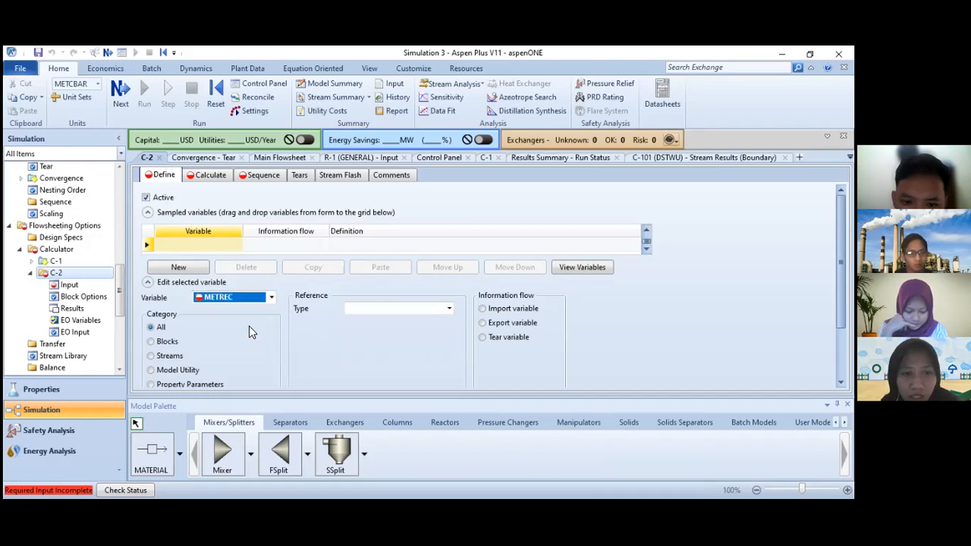
{"action": "left_click", "coordinate": [431, 309]}
{"action": "type", "text": "m"}
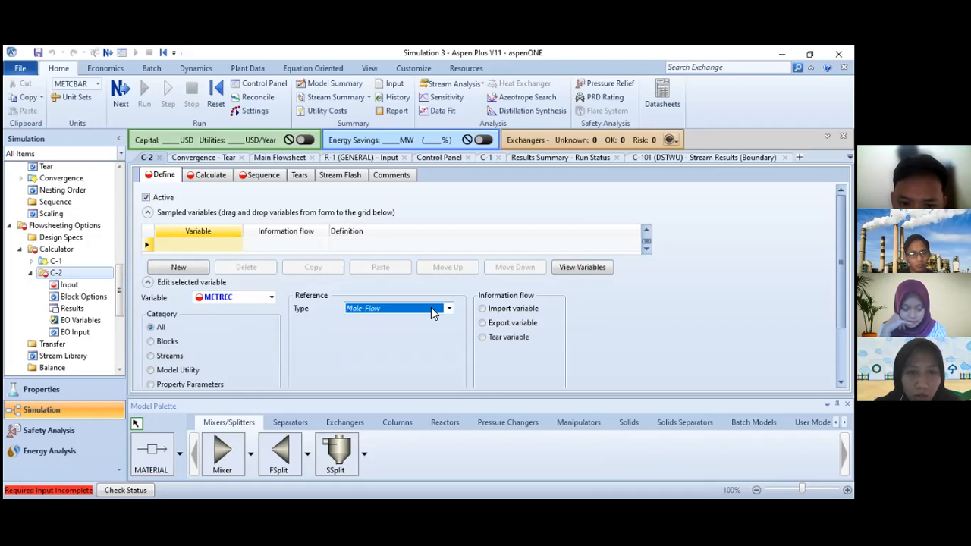
{"action": "key", "text": "Return"}
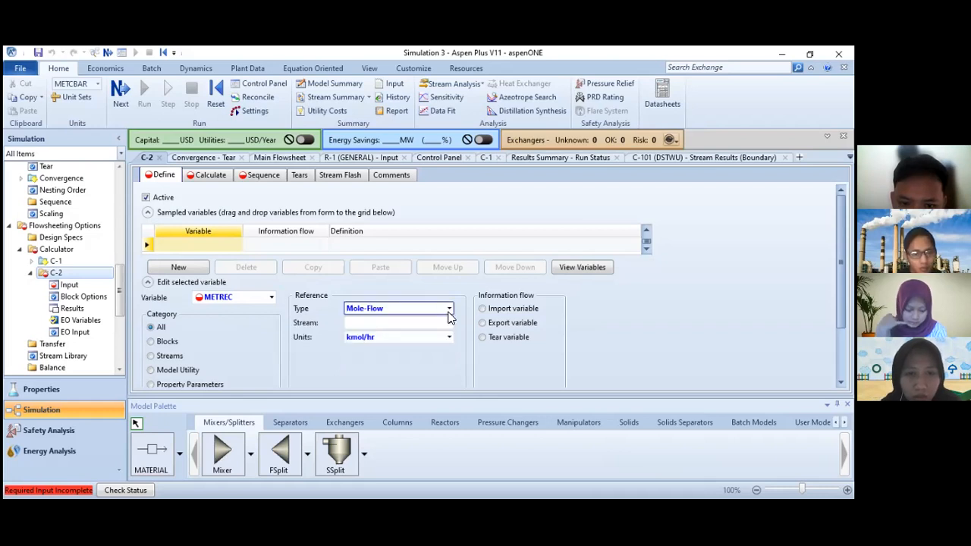
{"action": "left_click", "coordinate": [439, 325]}
{"action": "left_click", "coordinate": [448, 323]}
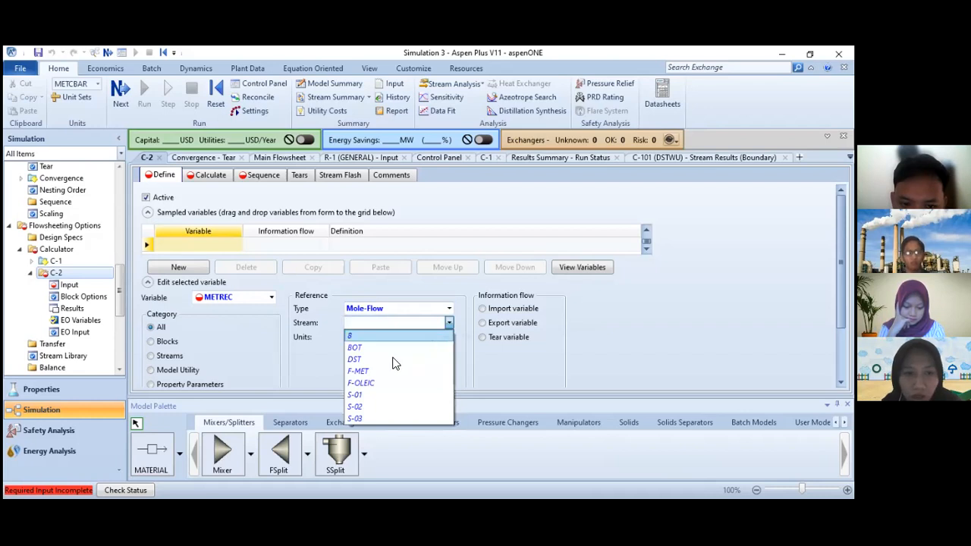
{"action": "left_click", "coordinate": [393, 359]}
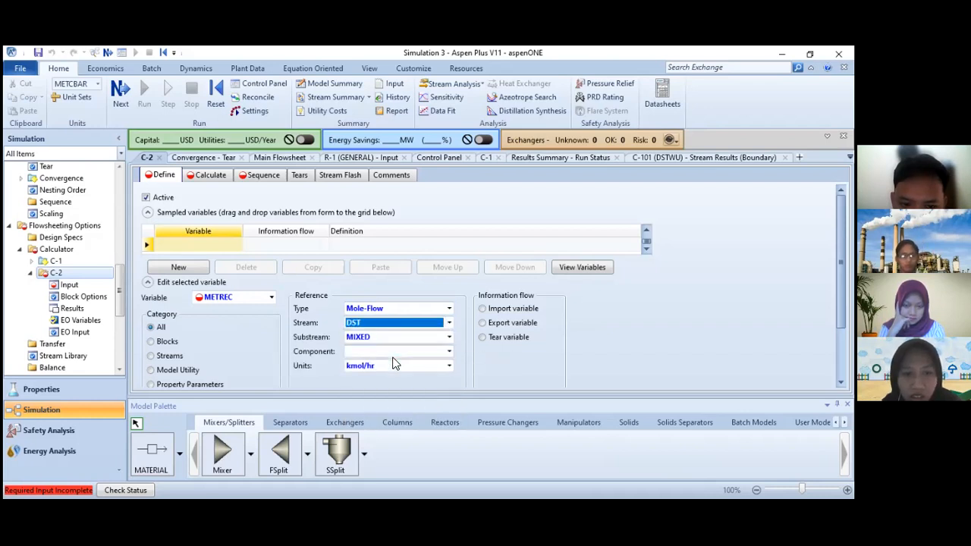
{"action": "left_click", "coordinate": [449, 352]}
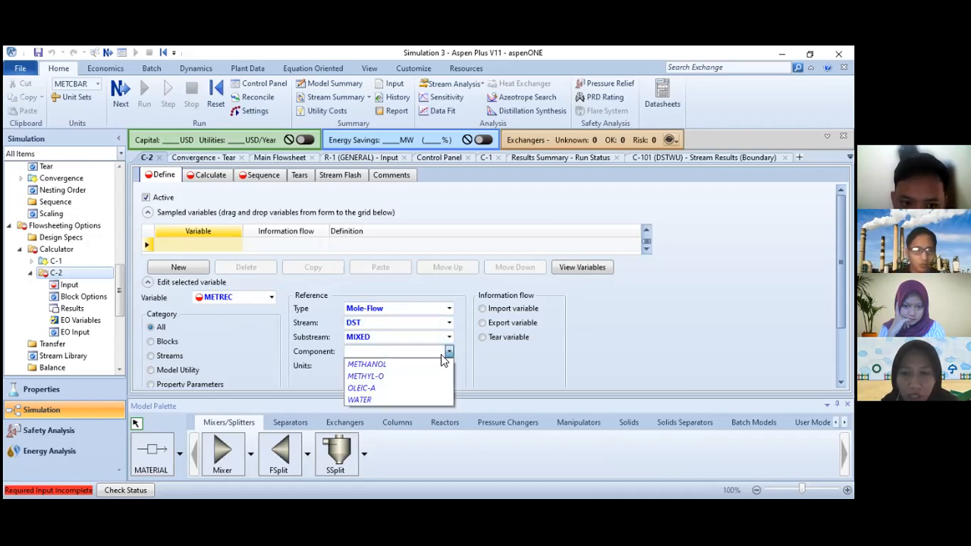
{"action": "left_click", "coordinate": [420, 369]}
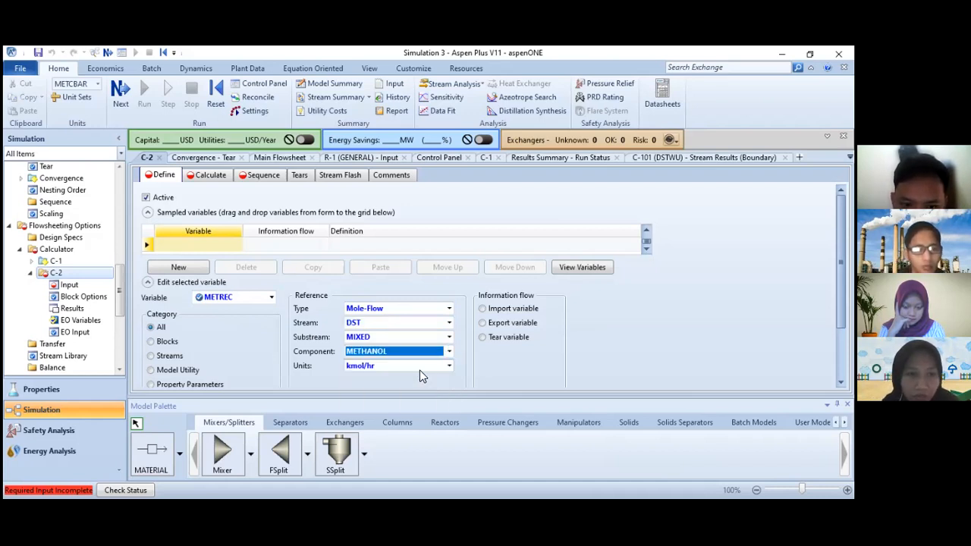
- Define variable OLEIC as the Mole-Flow of component OLEIC-A in stream F-OLEIC
{"action": "left_click", "coordinate": [271, 299]}
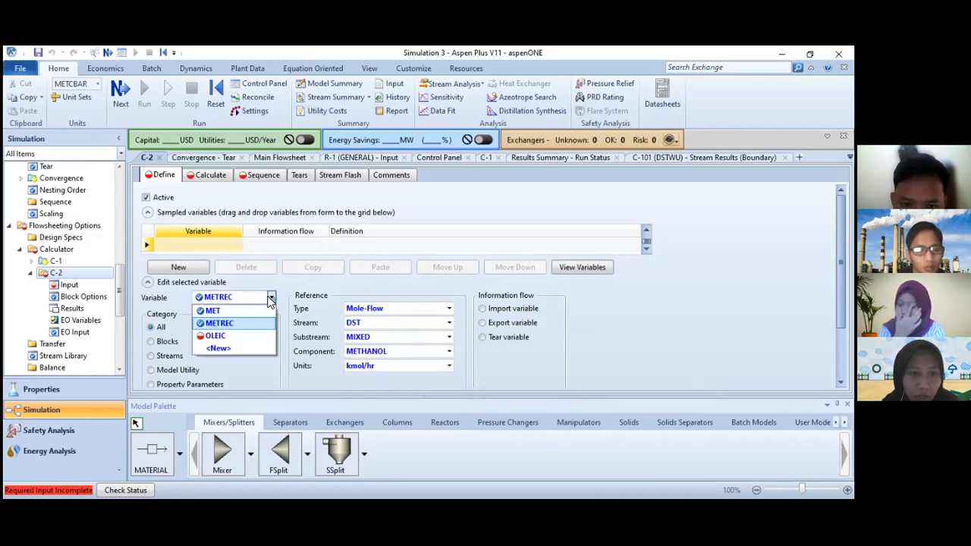
{"action": "left_click", "coordinate": [246, 337]}
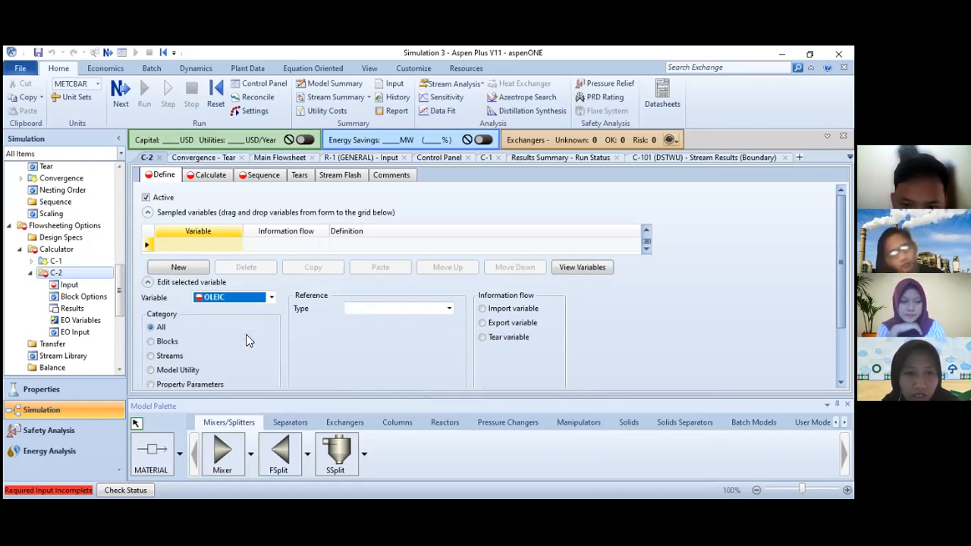
{"action": "left_click", "coordinate": [427, 311]}
{"action": "type", "text": "mo"}
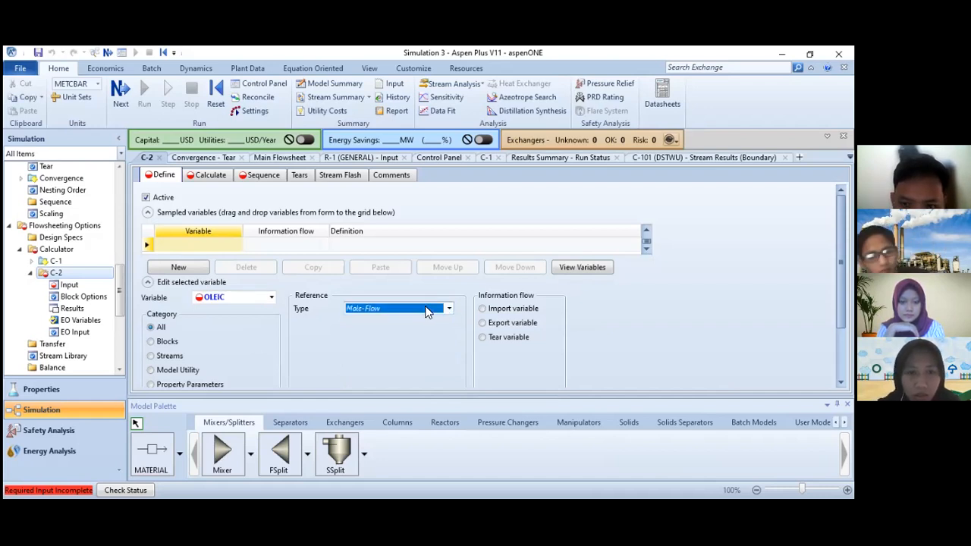
{"action": "key", "text": "Return"}
{"action": "left_click", "coordinate": [447, 323]}
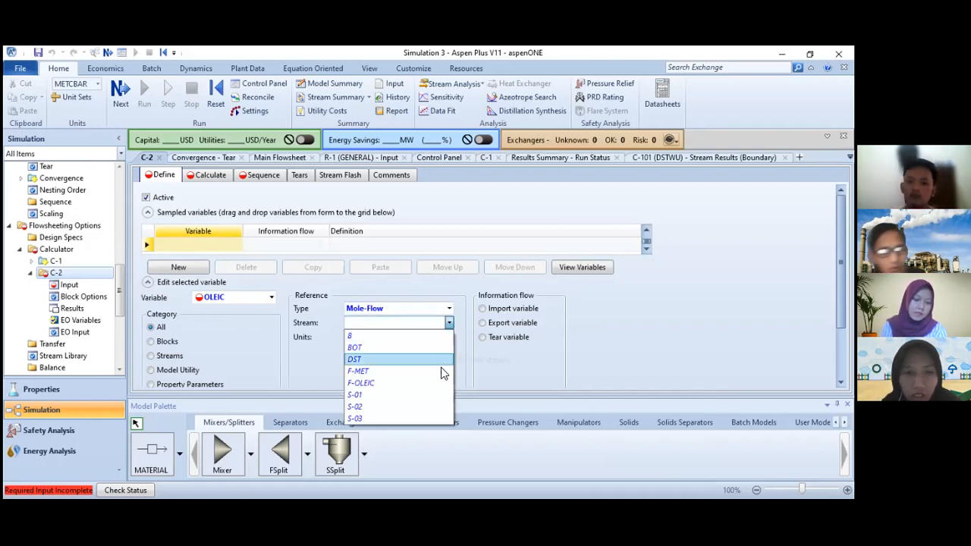
{"action": "left_click", "coordinate": [417, 383]}
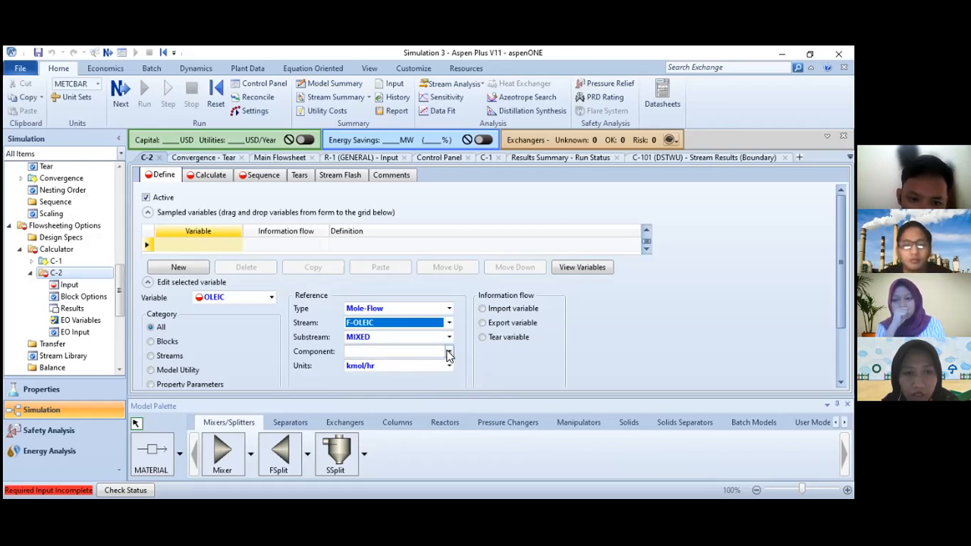
{"action": "left_click", "coordinate": [448, 353]}
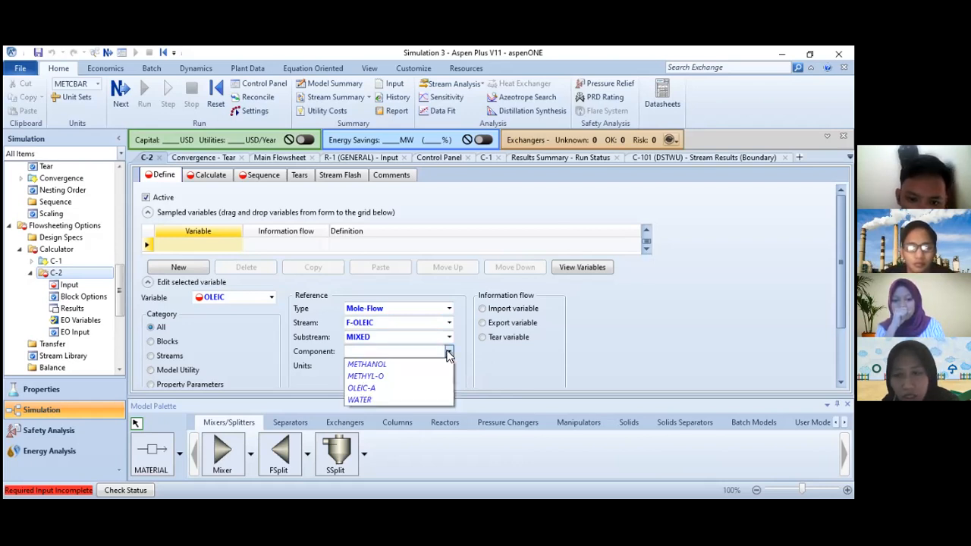
{"action": "left_click", "coordinate": [405, 387]}
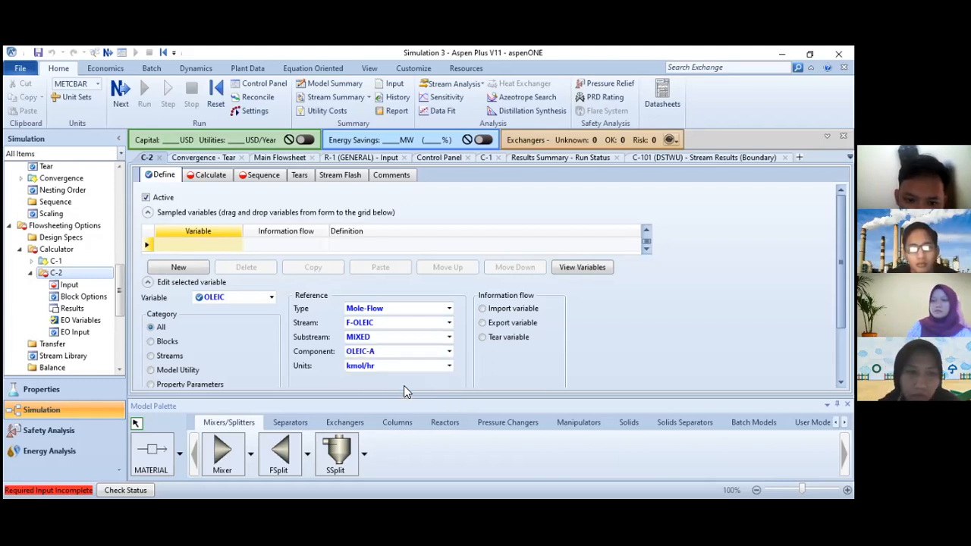
- Enter the Fortran statements rasio=5 and met=(rasio*oleic)-metrec as the calculation of calculator C-2
{"action": "left_click", "coordinate": [118, 94]}
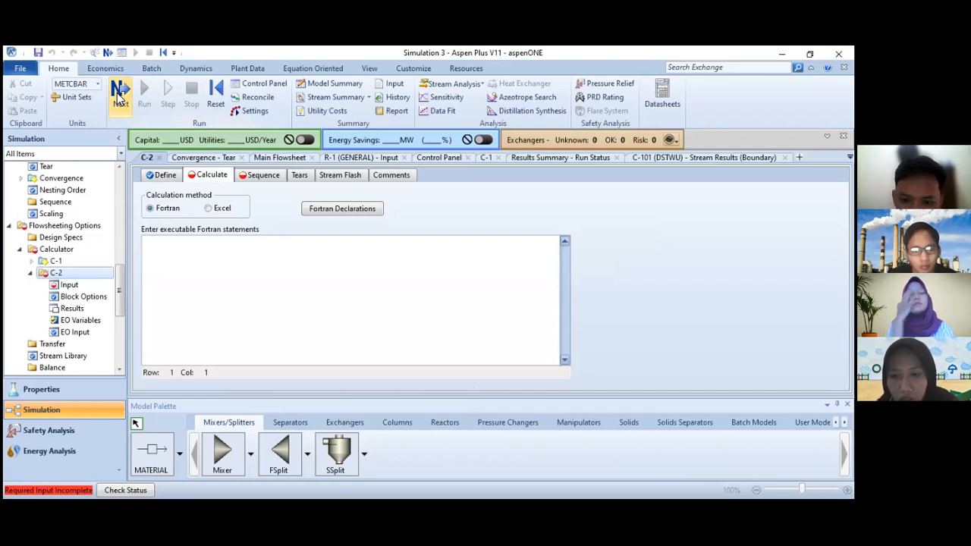
{"action": "left_click", "coordinate": [199, 266]}
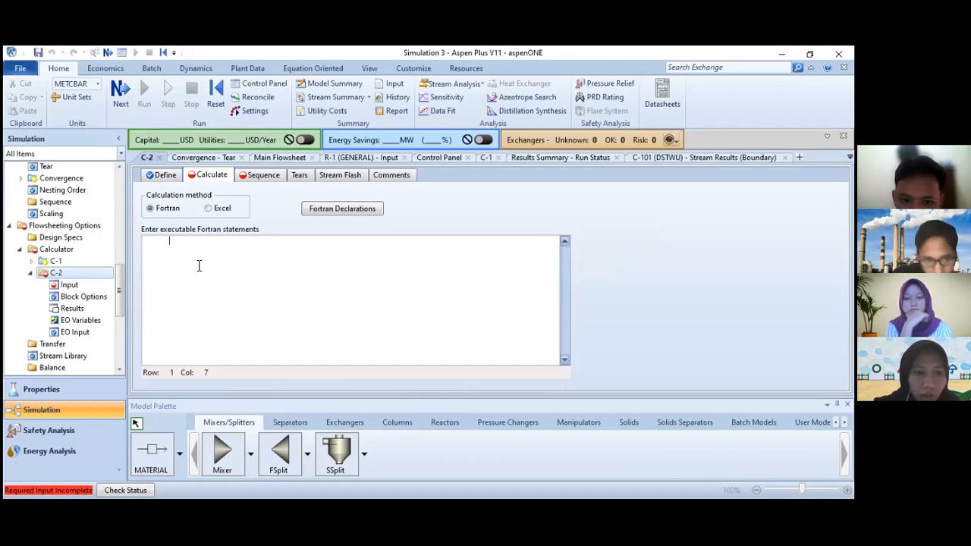
{"action": "type", "text": "rasio=5"}
{"action": "key", "text": "Return"}
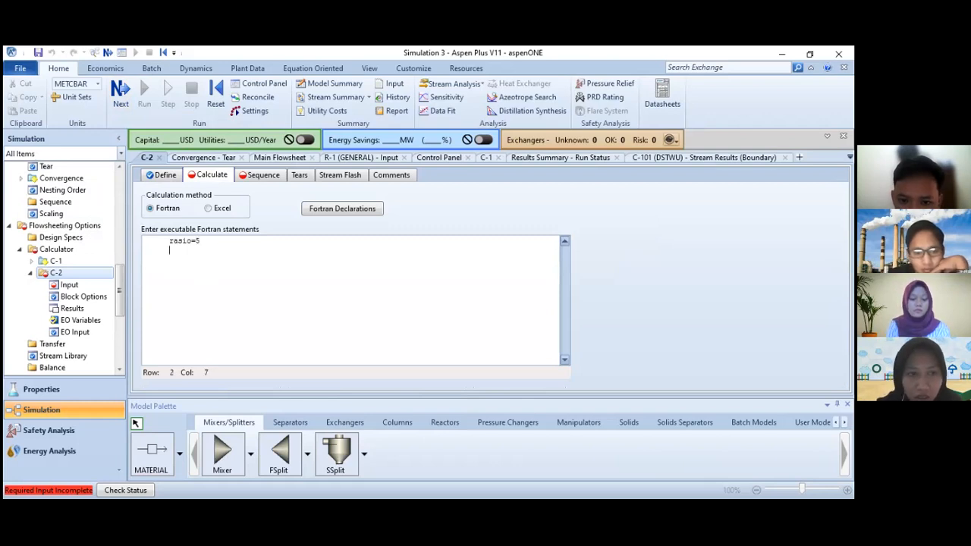
{"action": "type", "text": "me"}
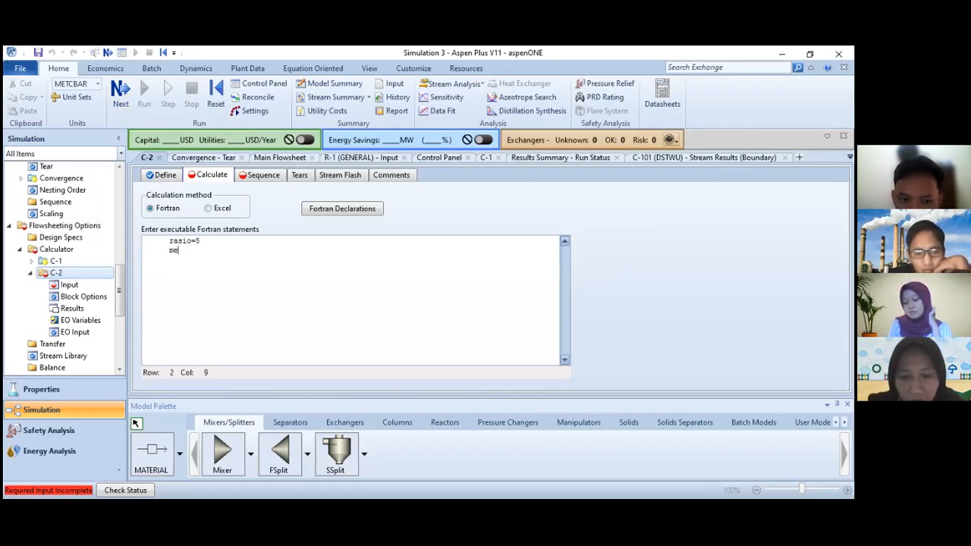
{"action": "type", "text": "t=("}
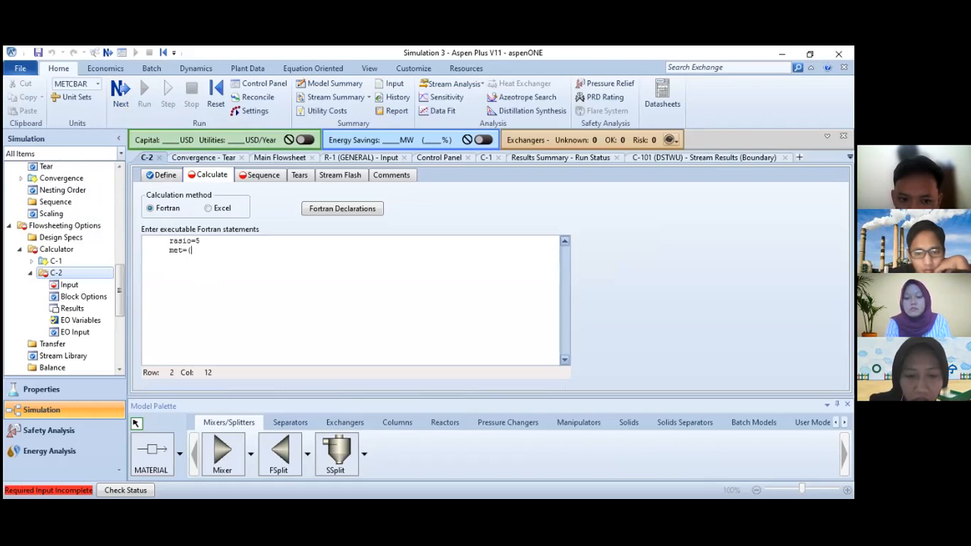
{"action": "type", "text": "rasio*ol"}
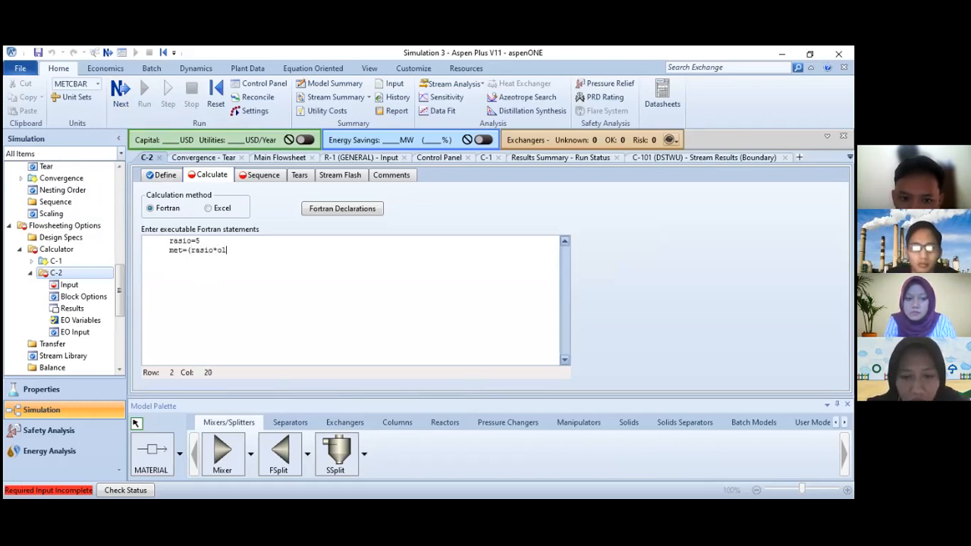
{"action": "type", "text": "eic)-"}
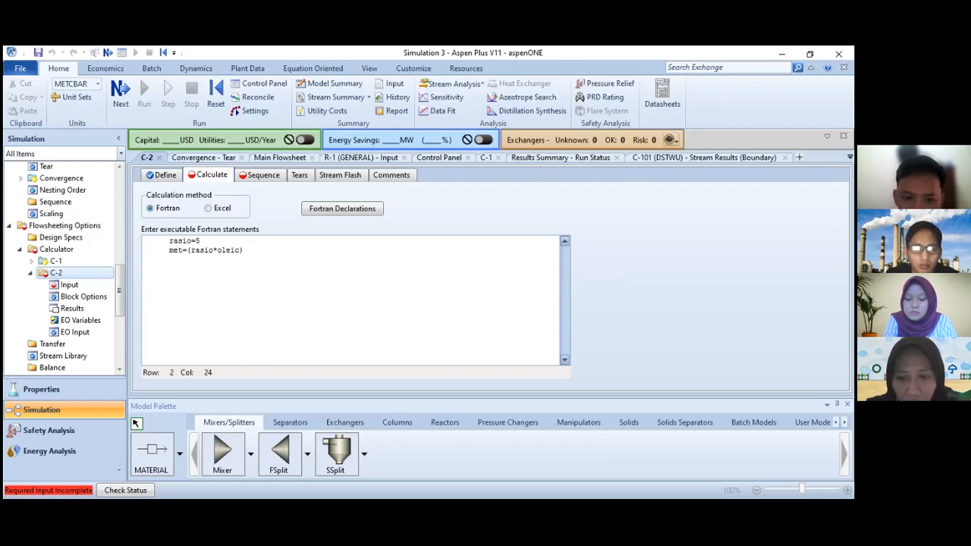
{"action": "type", "text": "metr"}
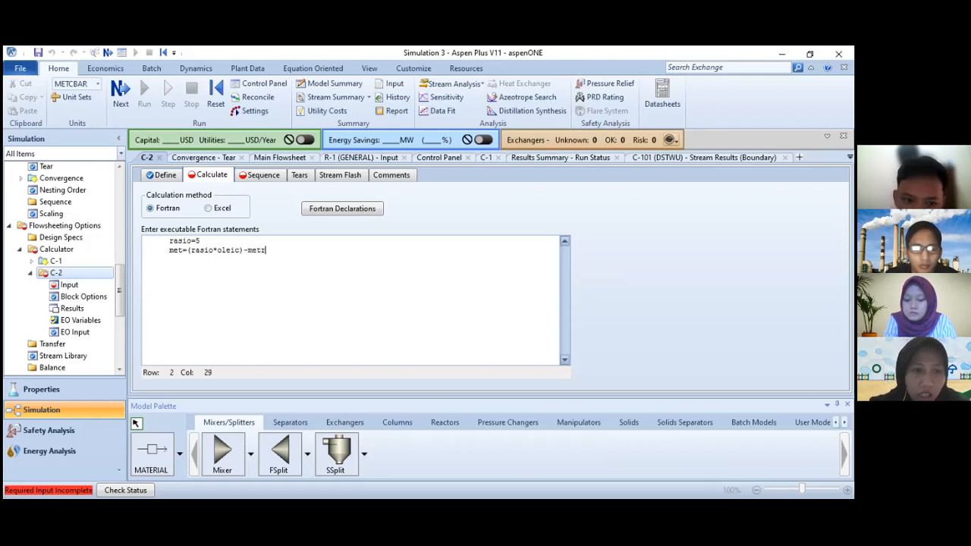
{"action": "type", "text": "ec"}
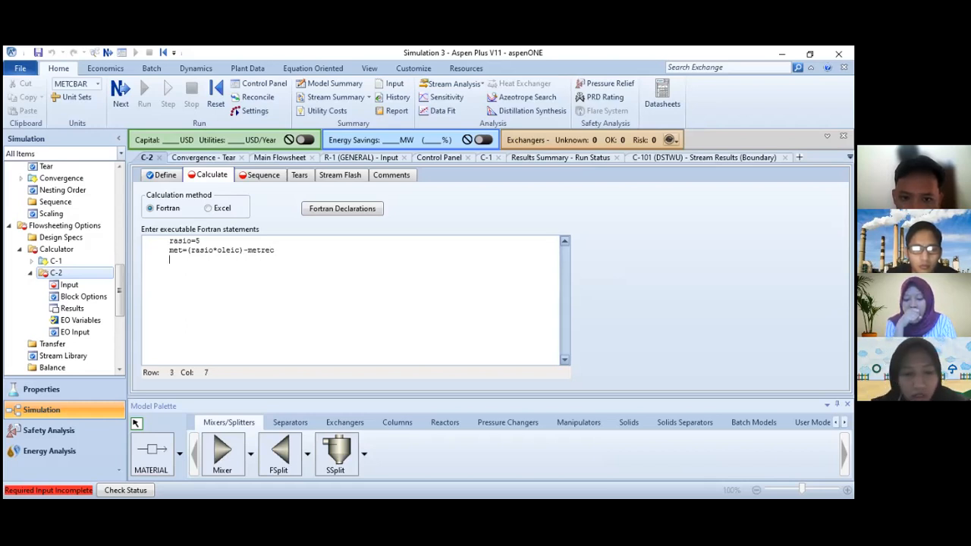
- Add the Fortran output statement write(nterm,10) met below the methanol equation
{"action": "type", "text": "       write"}
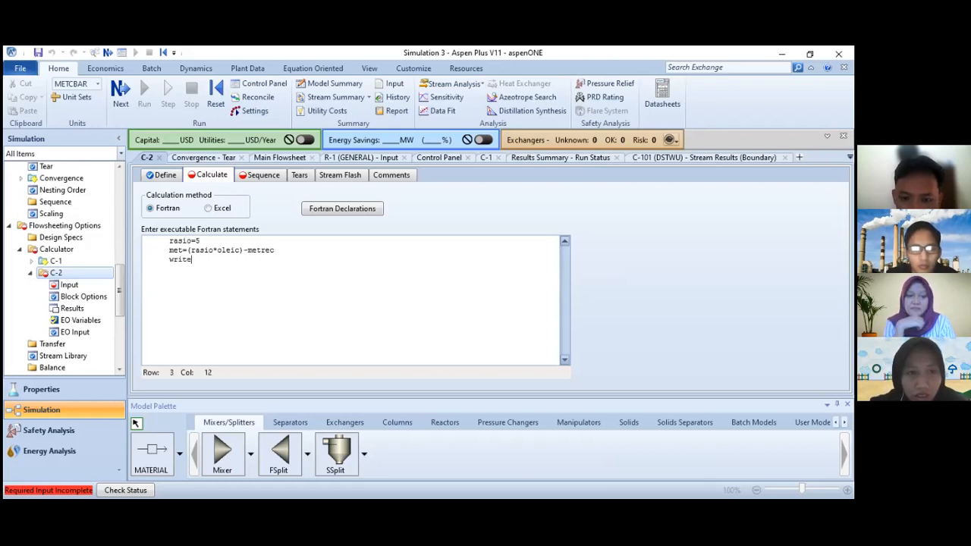
{"action": "type", "text": "(nterm,10"}
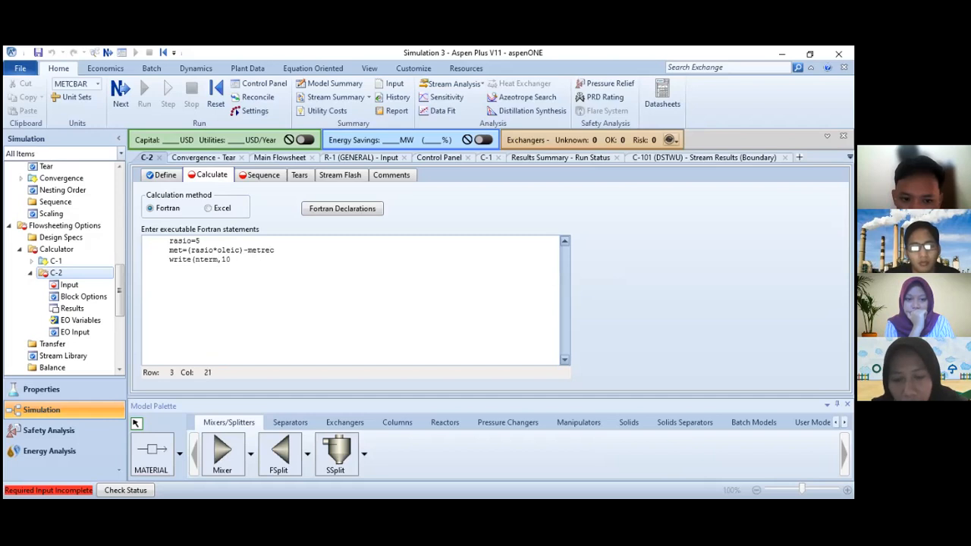
{"action": "type", "text": "("}
{"action": "key", "text": "BackSpace"}
{"action": "type", "text": ") men"}
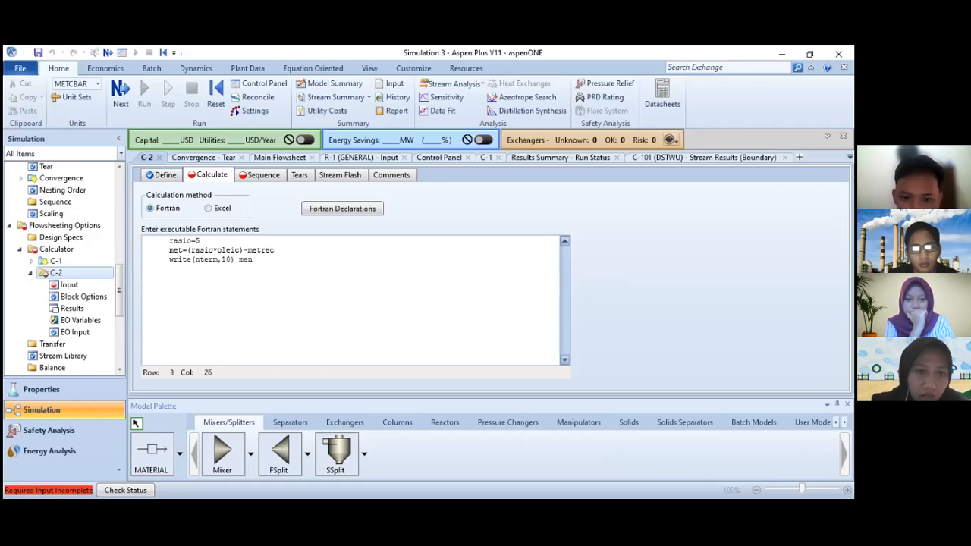
{"action": "key", "text": "Return"}
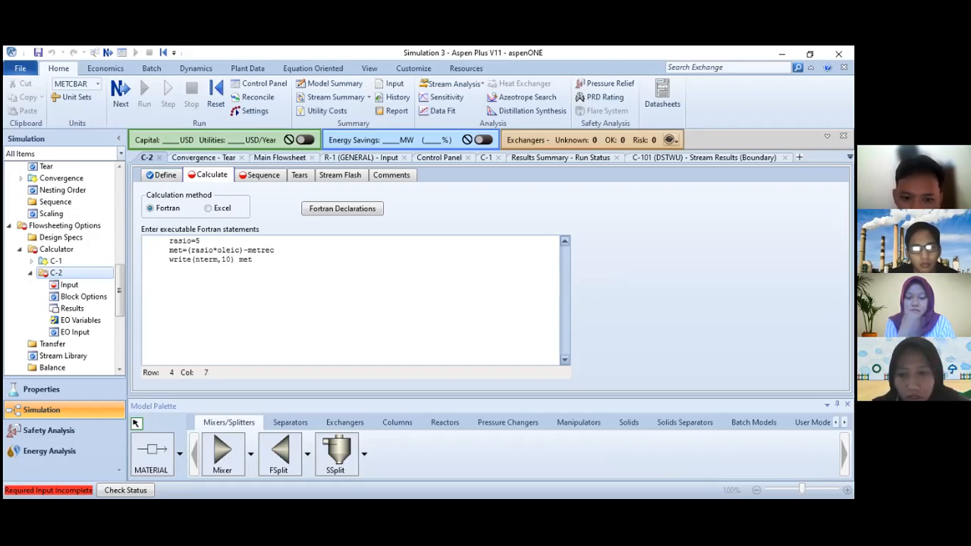
- Add the Fortran statement 10 format ('methanol yang ditambahkan =',f12.4, 'kmol/jam') below the write statement
{"action": "type", "text": "10 "}
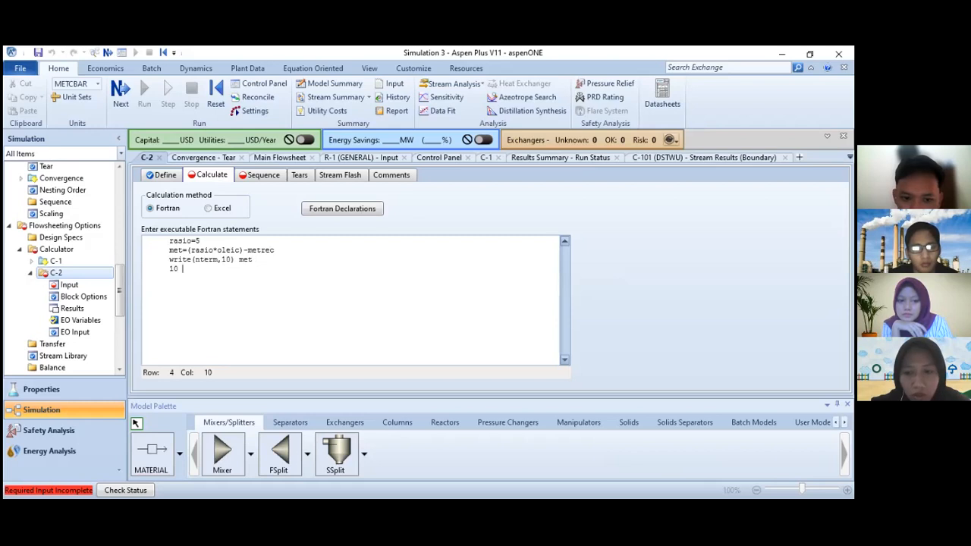
{"action": "type", "text": "format ('"}
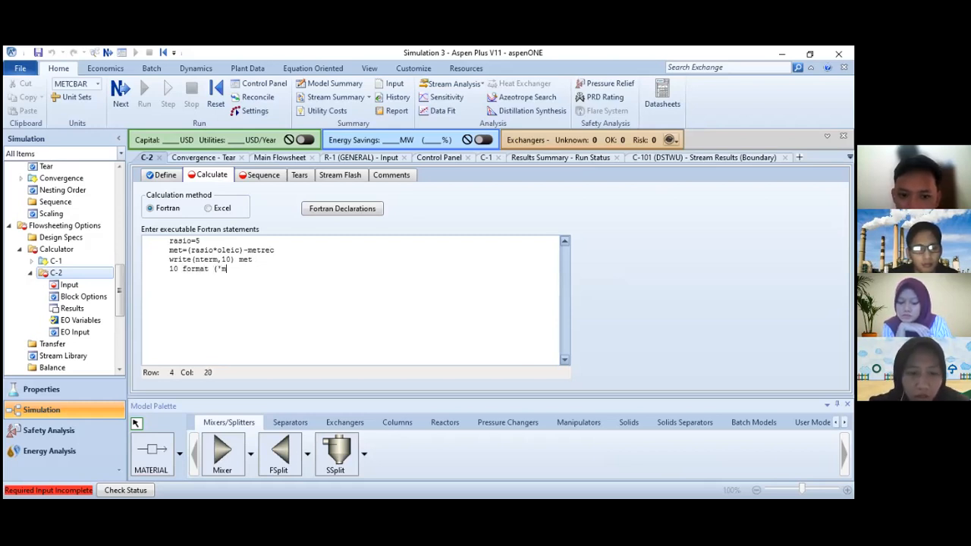
{"action": "type", "text": "methanol yan"}
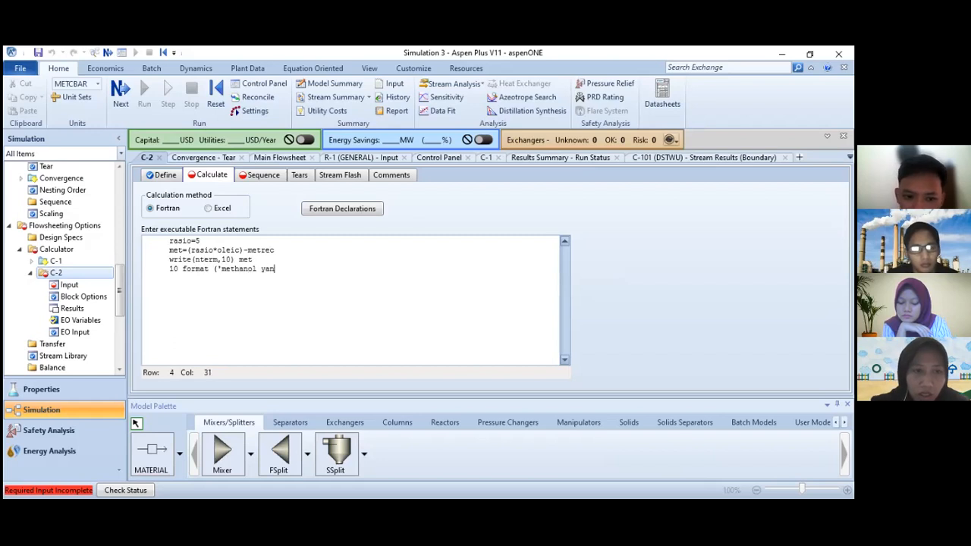
{"action": "type", "text": "g ditam"}
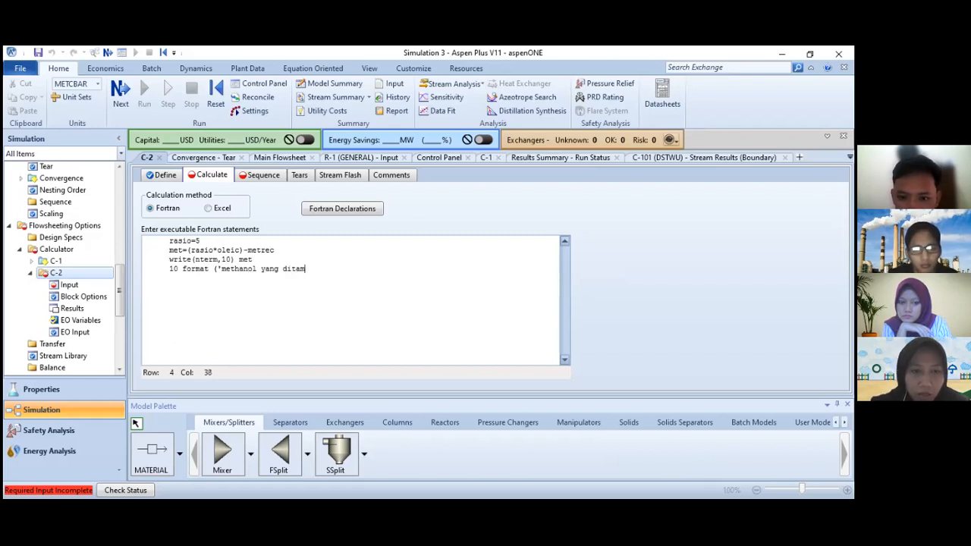
{"action": "type", "text": "bahkan ="}
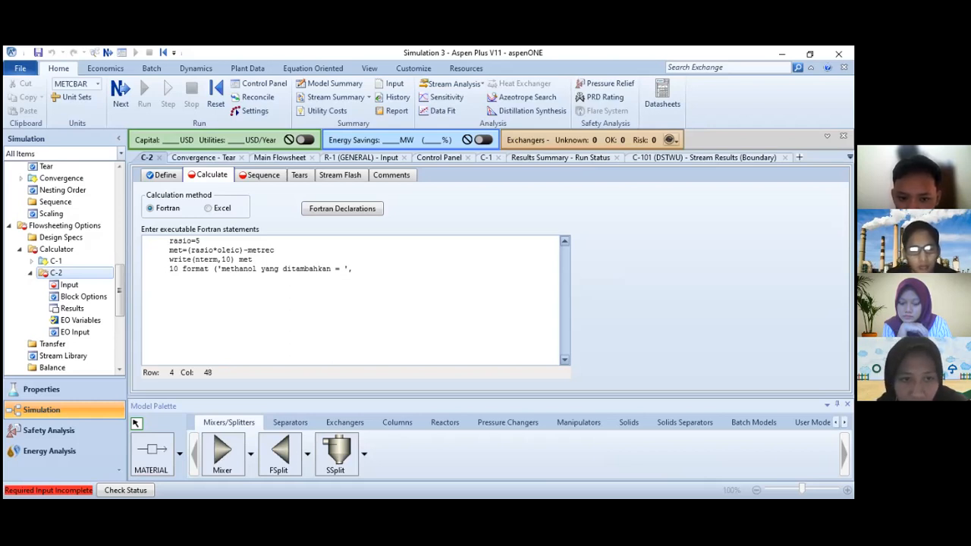
{"action": "type", "text": "',"}
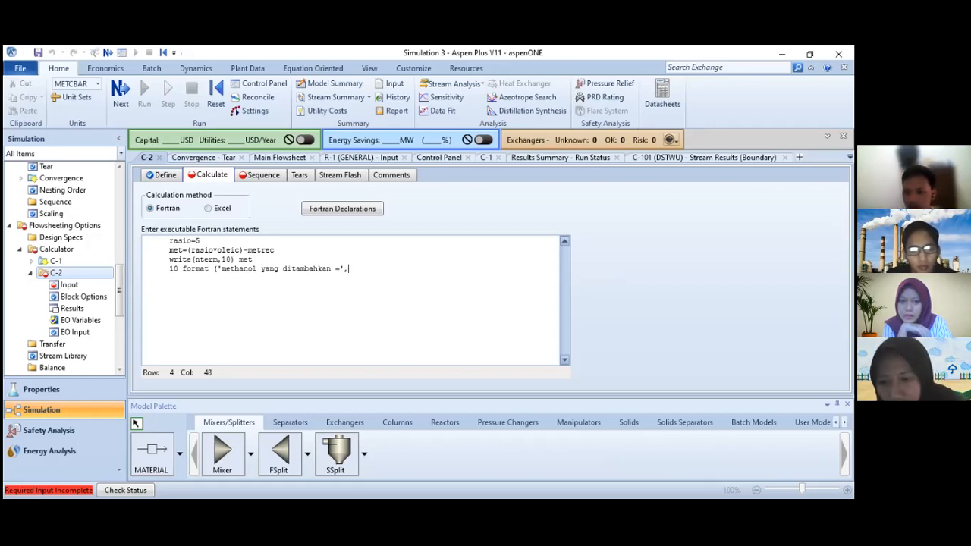
{"action": "type", "text": "f1"}
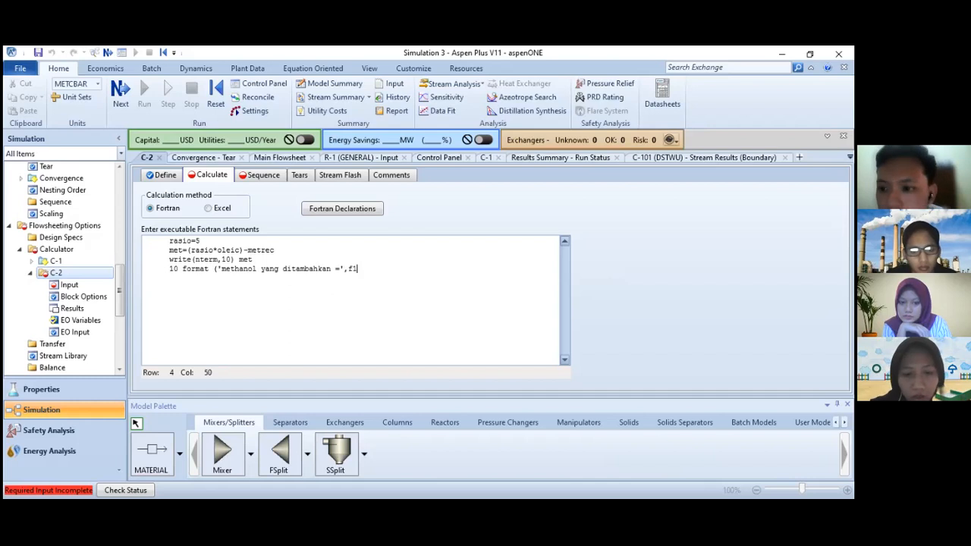
{"action": "type", "text": "2.4"}
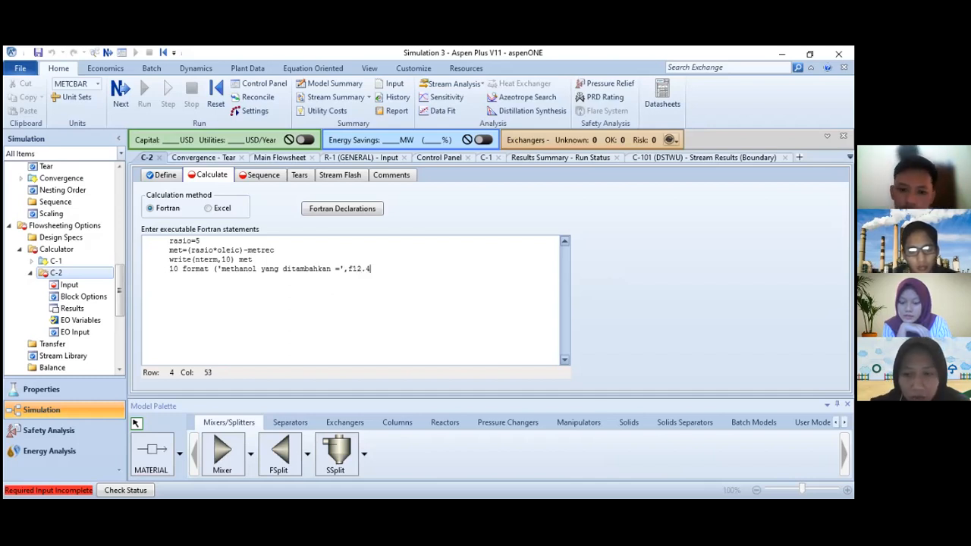
{"action": "type", "text": ","}
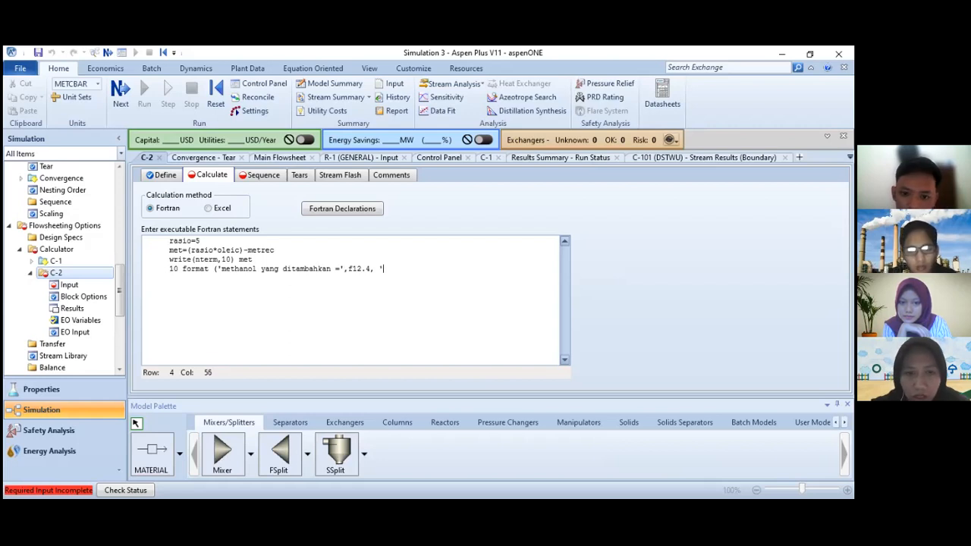
{"action": "type", "text": " 'kmol"}
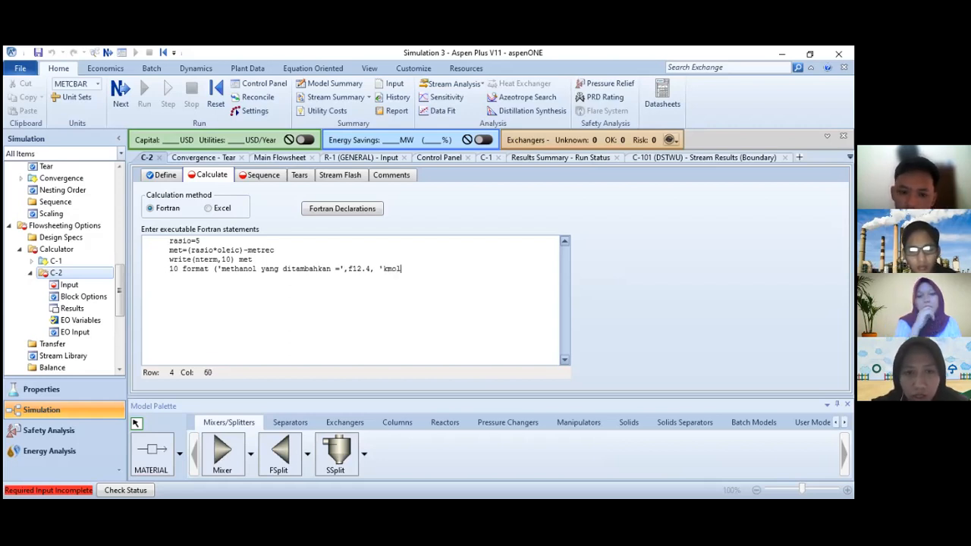
{"action": "type", "text": "/jam"}
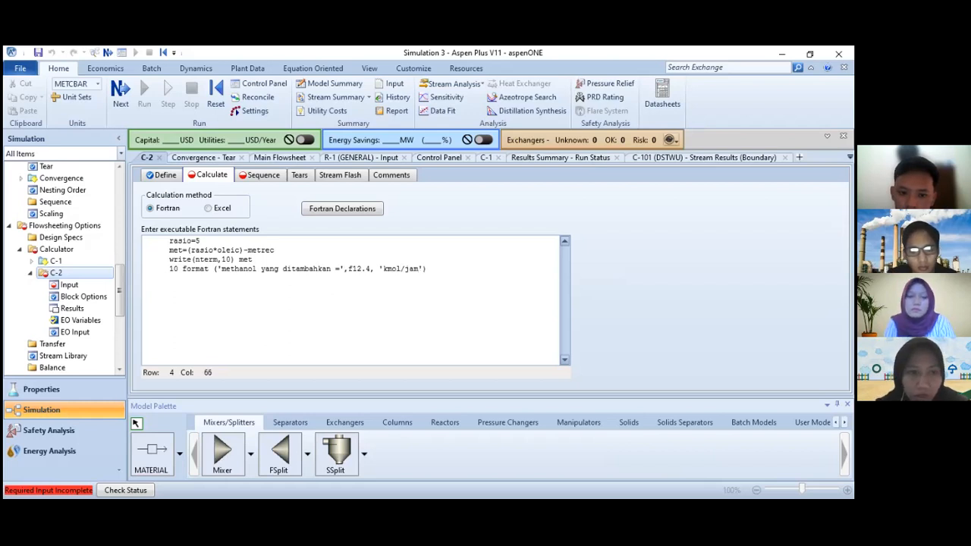
- Shift the format line three characters left so label 10 sits in the Fortran label columns
{"action": "left_click", "coordinate": [164, 269]}
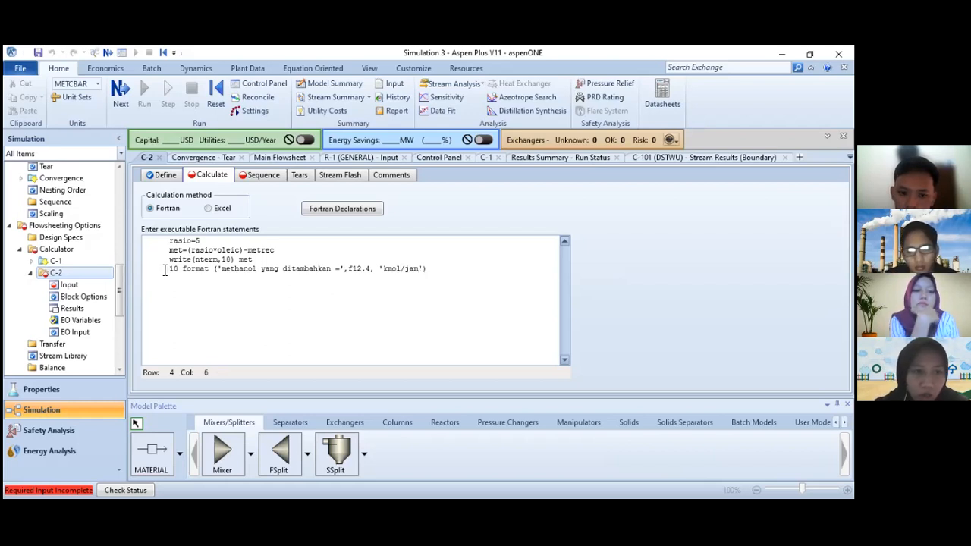
{"action": "key", "text": "BackSpace"}
{"action": "key", "text": "BackSpace"}
{"action": "key", "text": "BackSpace"}
{"action": "left_click", "coordinate": [210, 293]}
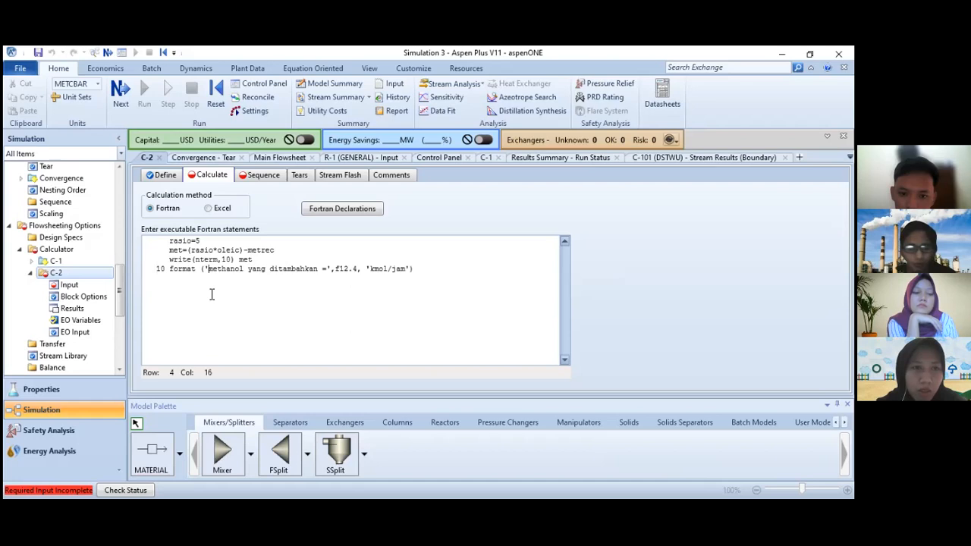
- Set the execution sequence of calculator C-2 to After the unit operation block C-101
{"action": "left_click", "coordinate": [119, 101]}
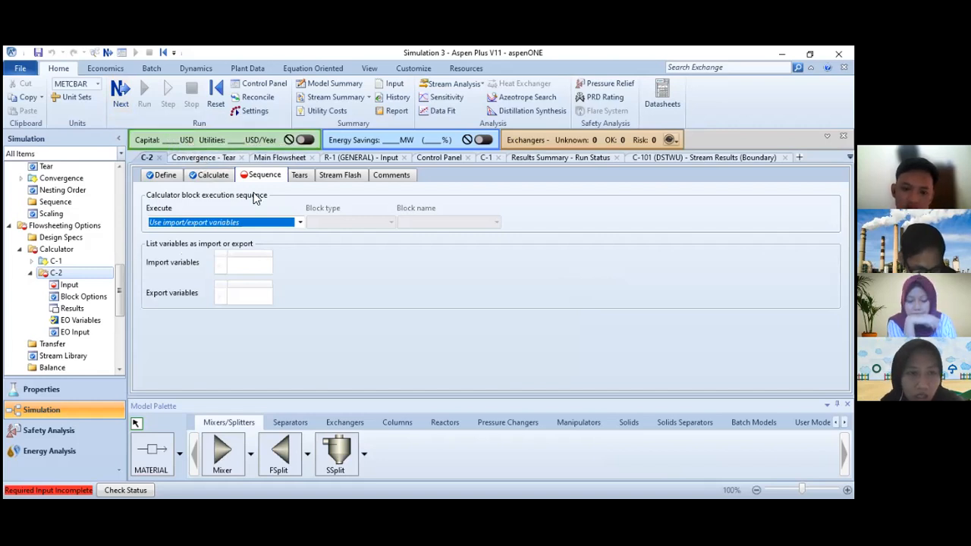
{"action": "left_click", "coordinate": [299, 222]}
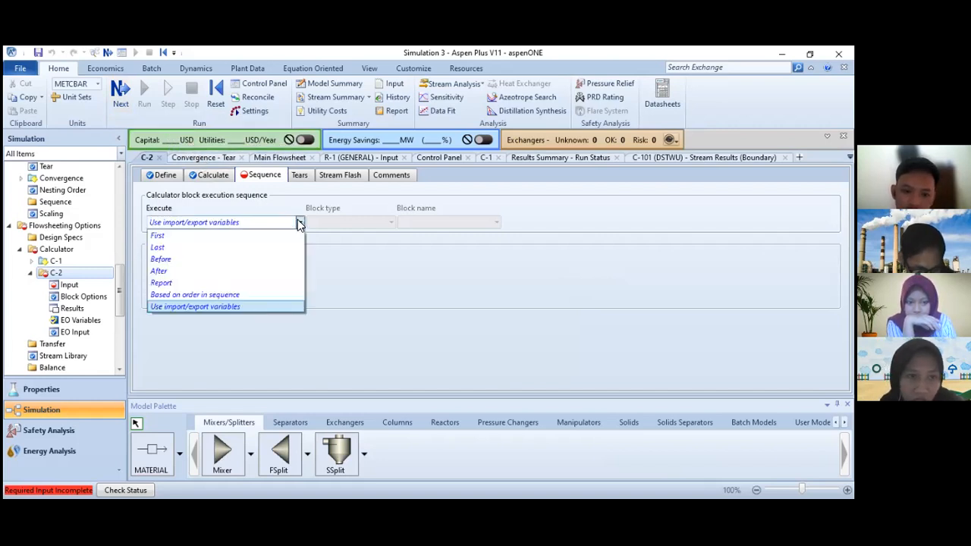
{"action": "left_click", "coordinate": [202, 273]}
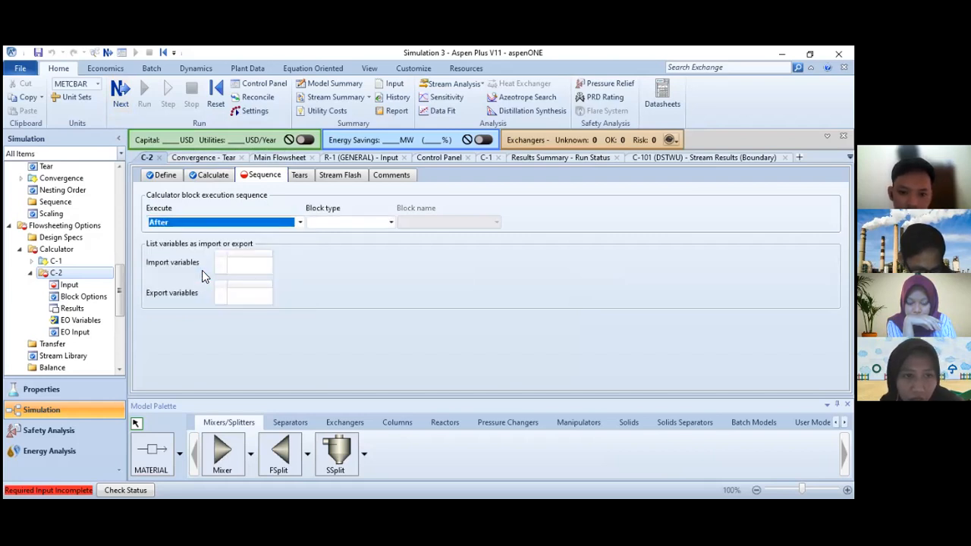
{"action": "left_click", "coordinate": [267, 267]}
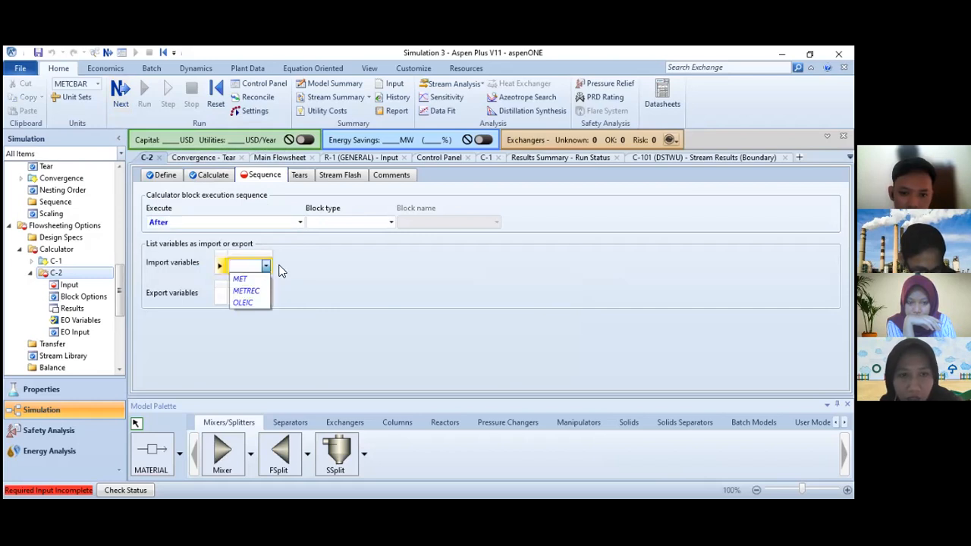
{"action": "left_click", "coordinate": [388, 224]}
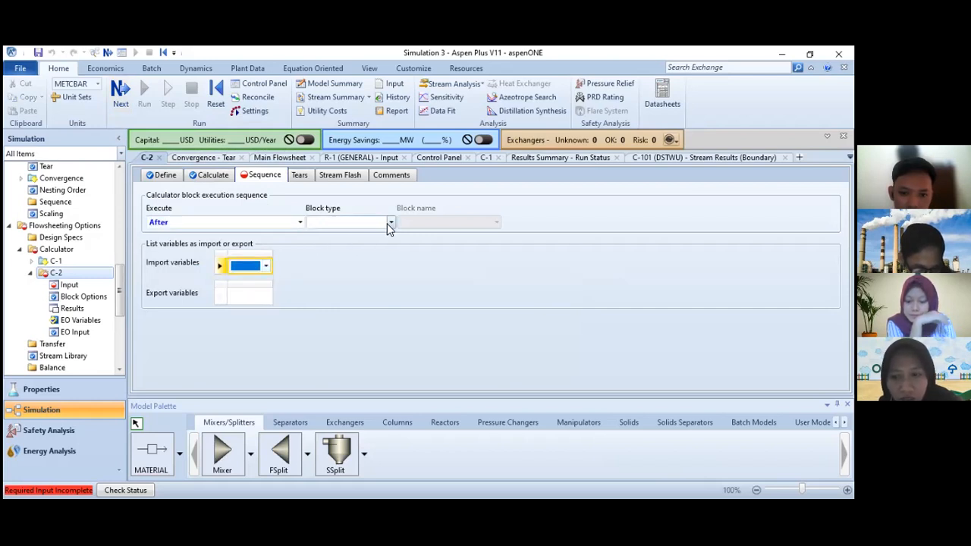
{"action": "left_click", "coordinate": [388, 224]}
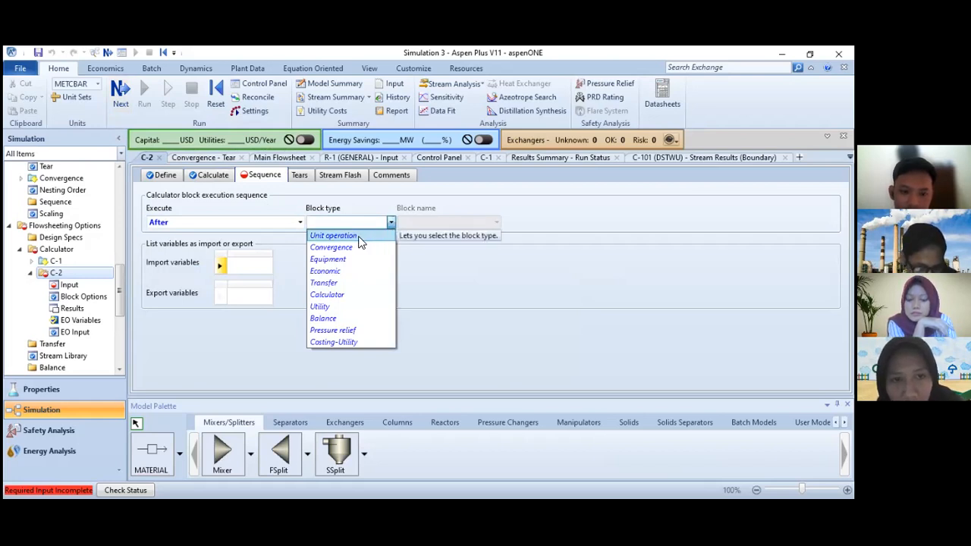
{"action": "left_click", "coordinate": [362, 237]}
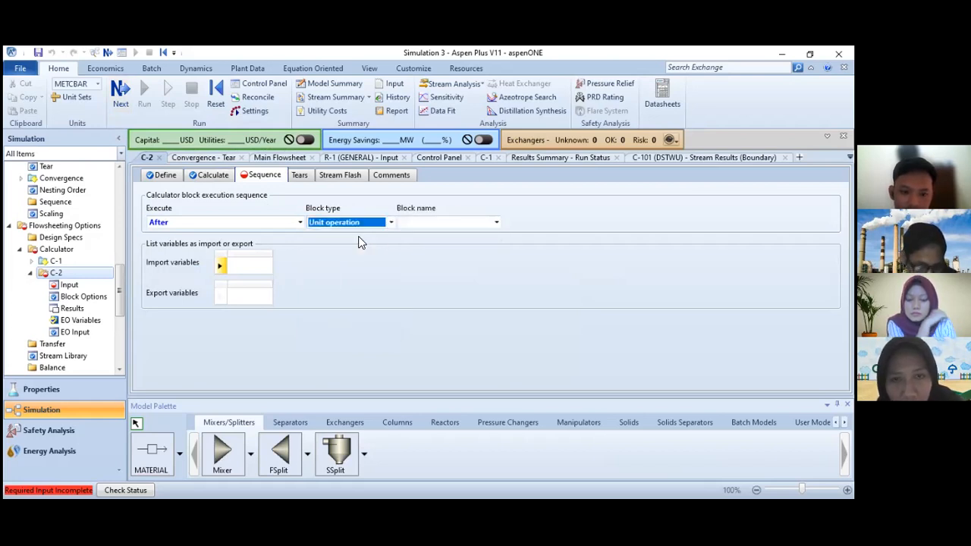
{"action": "left_click", "coordinate": [495, 223]}
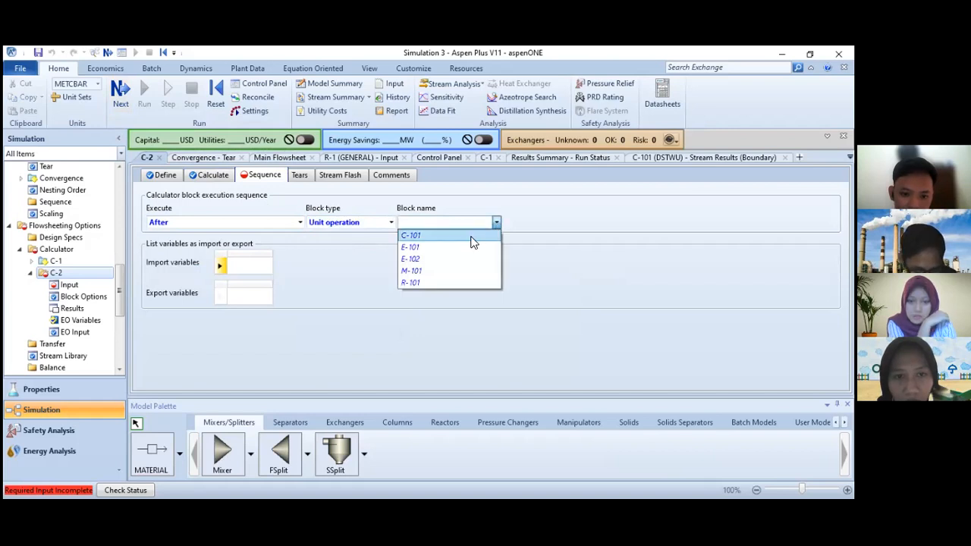
{"action": "left_click", "coordinate": [470, 237]}
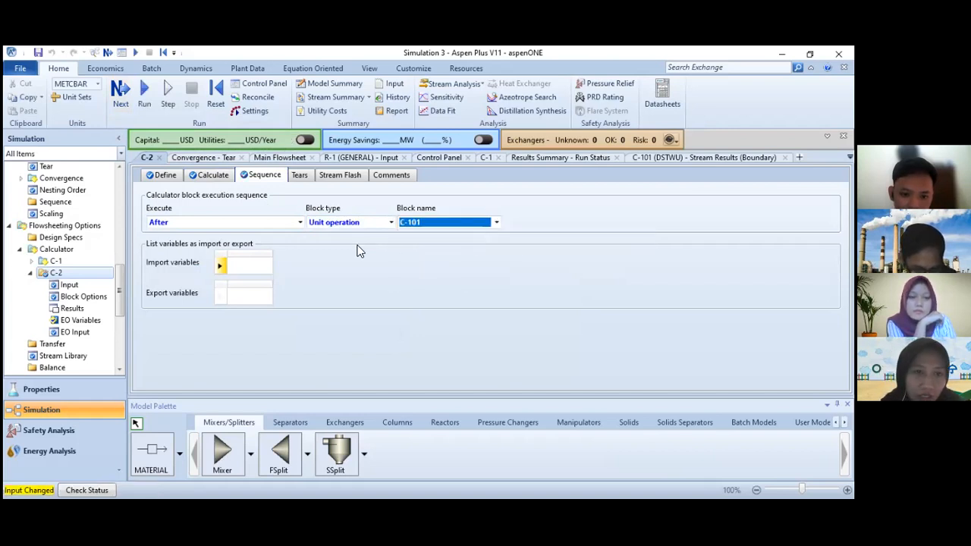
- List OLEIC and METREC as the import variables of calculator C-2
{"action": "left_click", "coordinate": [256, 268]}
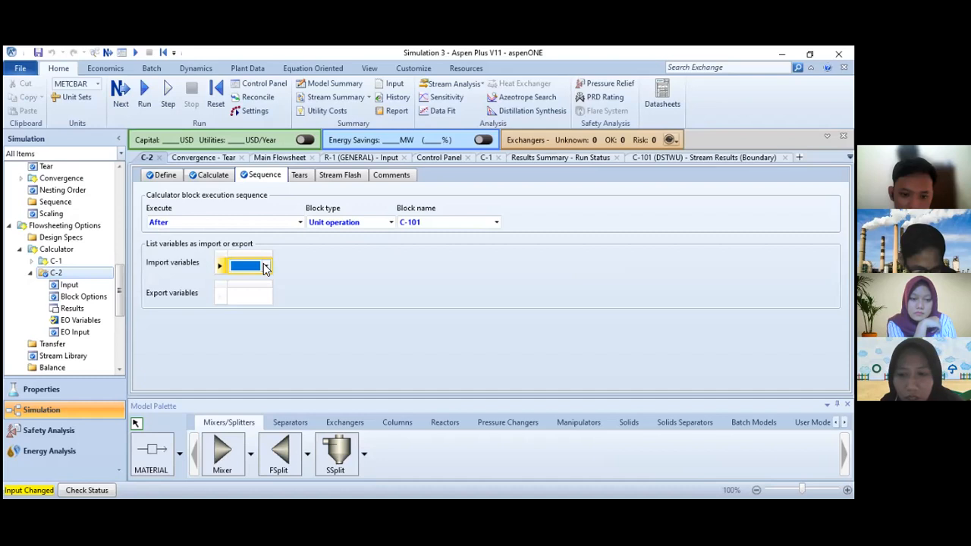
{"action": "left_click", "coordinate": [265, 266]}
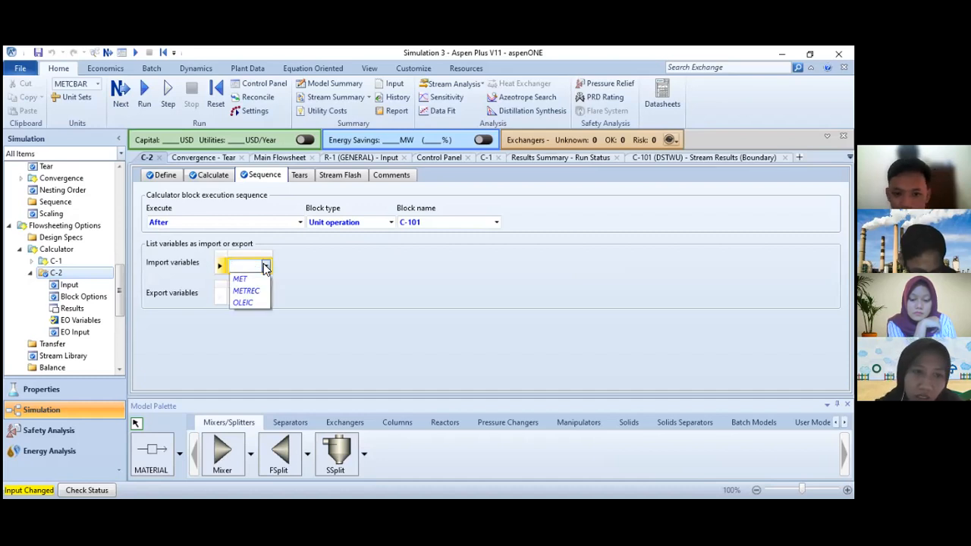
{"action": "left_click", "coordinate": [259, 302]}
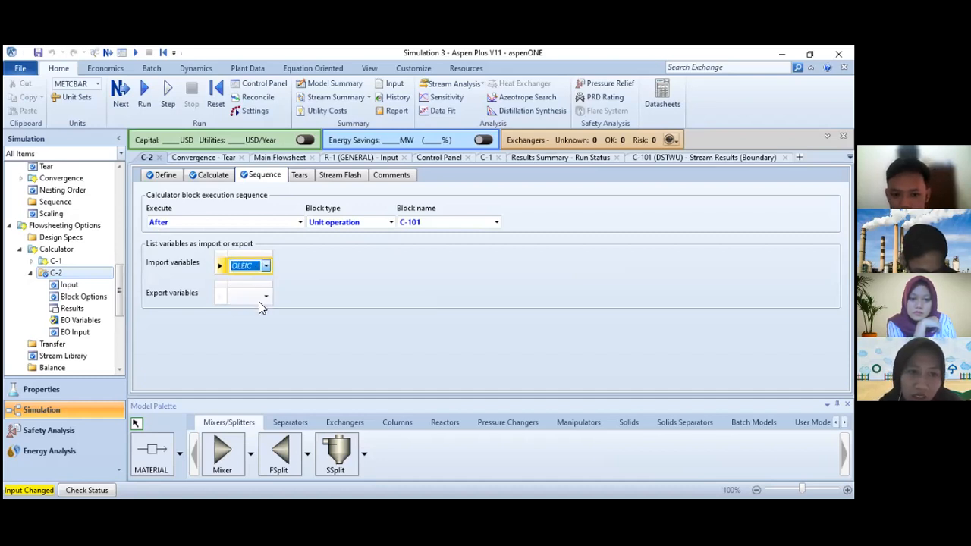
{"action": "left_click", "coordinate": [301, 265]}
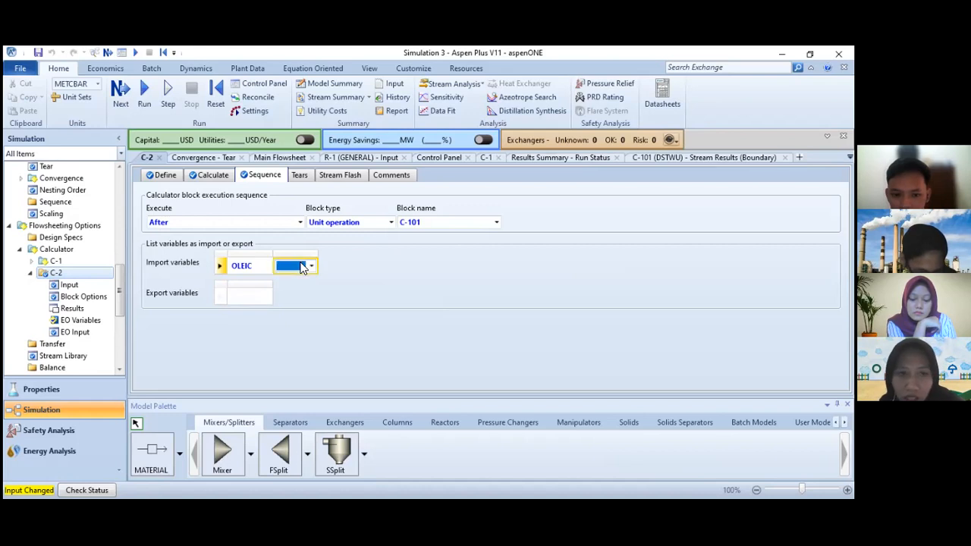
{"action": "left_click", "coordinate": [310, 265]}
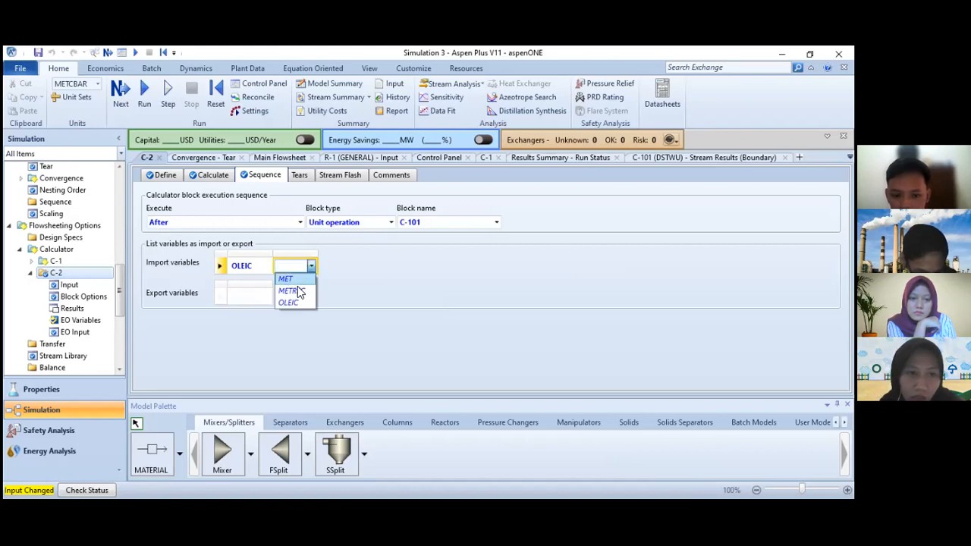
{"action": "left_click", "coordinate": [293, 291]}
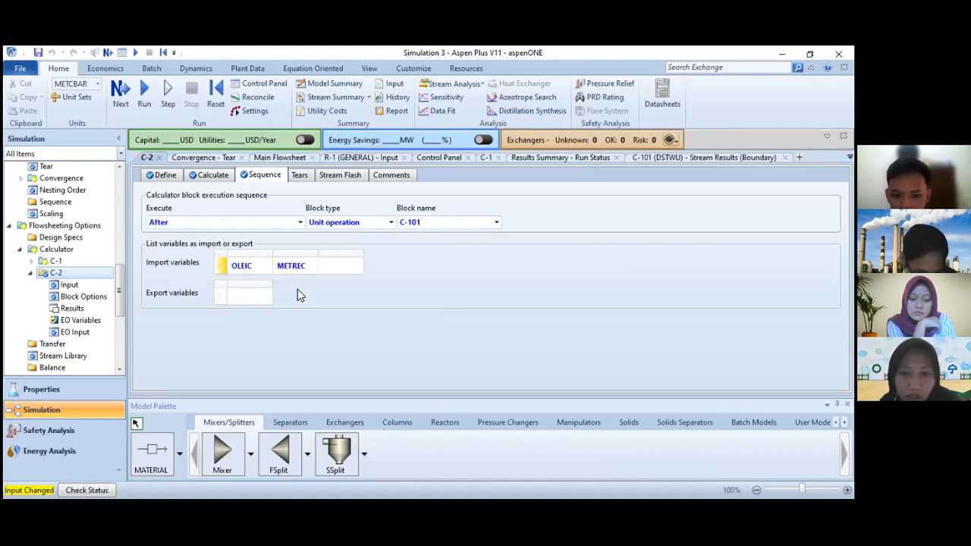
- List MET as the export variable of calculator C-2
{"action": "left_click", "coordinate": [244, 296]}
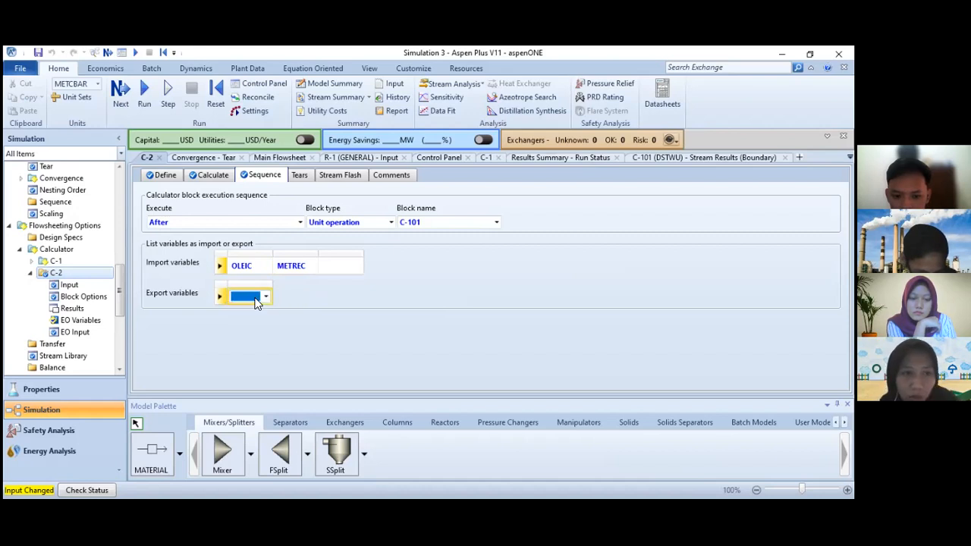
{"action": "left_click", "coordinate": [266, 296]}
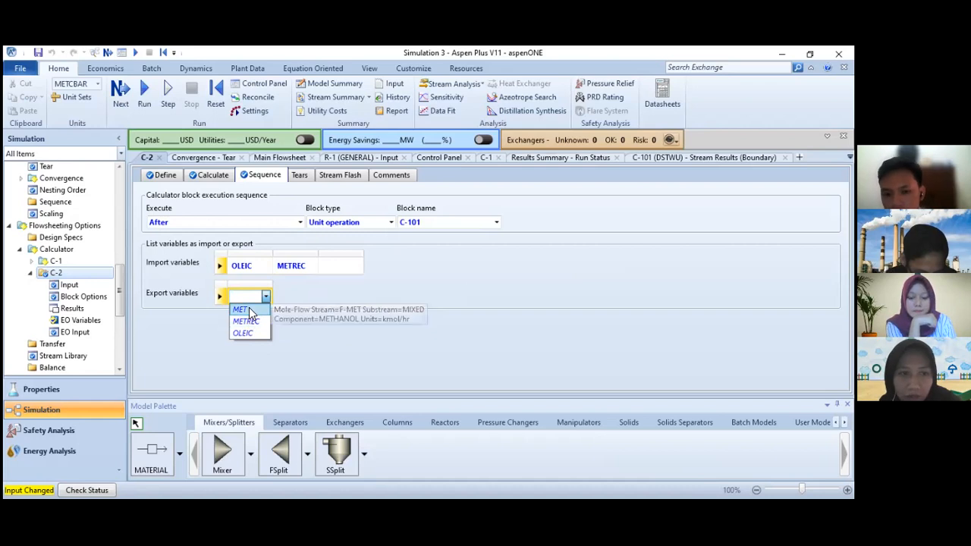
{"action": "left_click", "coordinate": [251, 309]}
{"action": "left_click", "coordinate": [249, 307]}
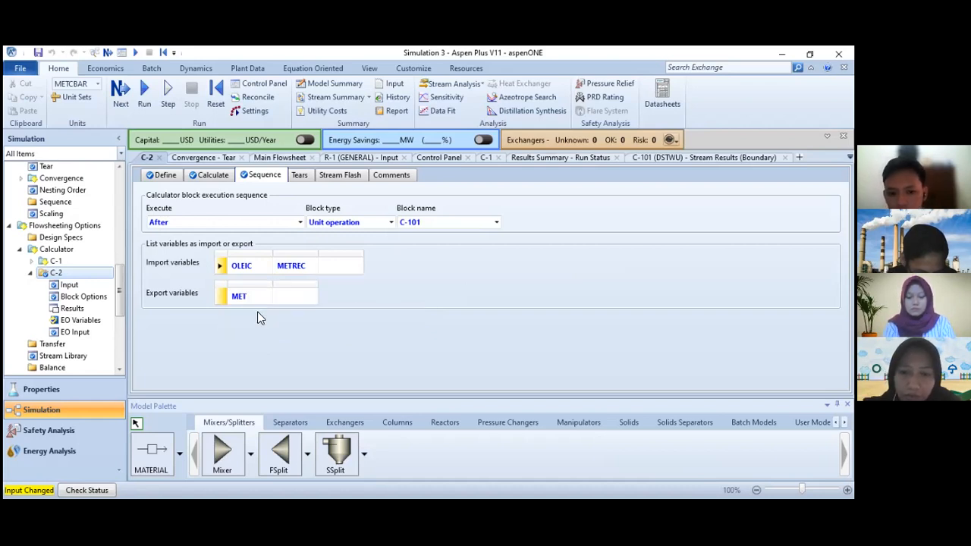
- Run the simulation and examine the loop iterations and calculator outputs in the run messages
{"action": "left_click", "coordinate": [121, 97]}
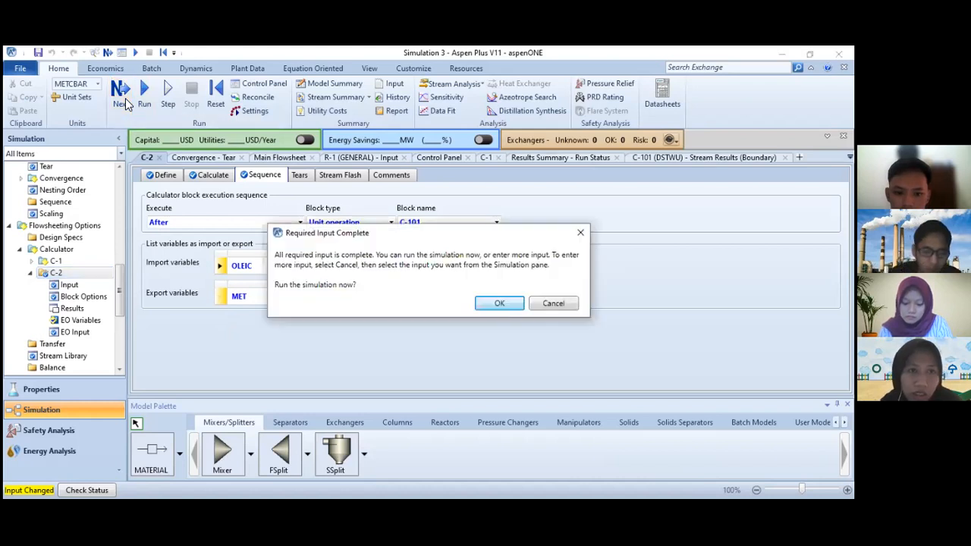
{"action": "left_click", "coordinate": [498, 304]}
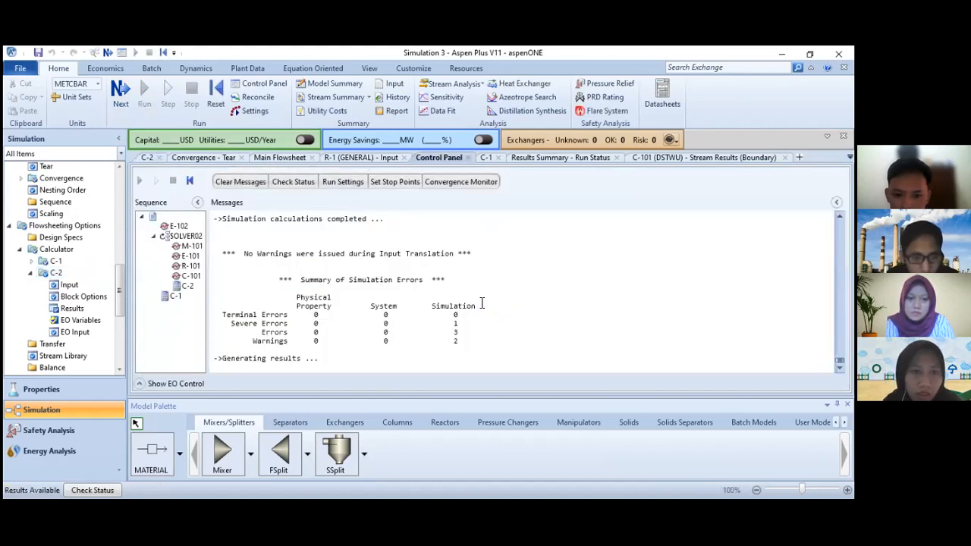
{"action": "scroll", "coordinate": [481, 304], "scroll_direction": "up", "scroll_amount": 3}
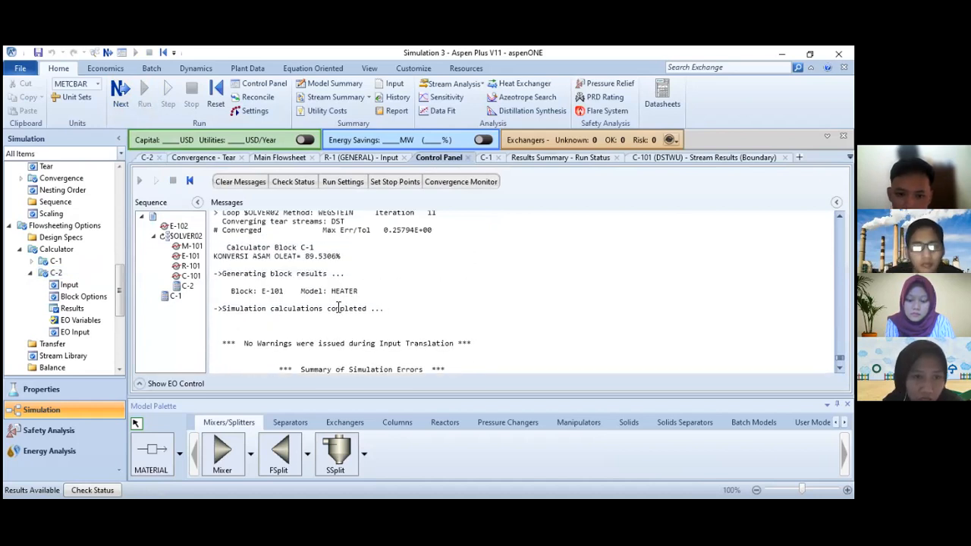
{"action": "scroll", "coordinate": [338, 308], "scroll_direction": "up", "scroll_amount": 7}
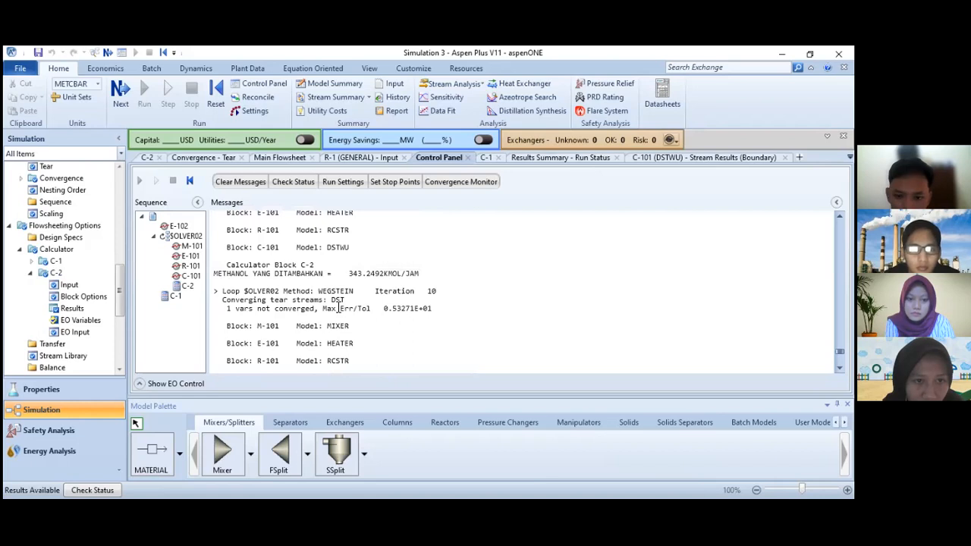